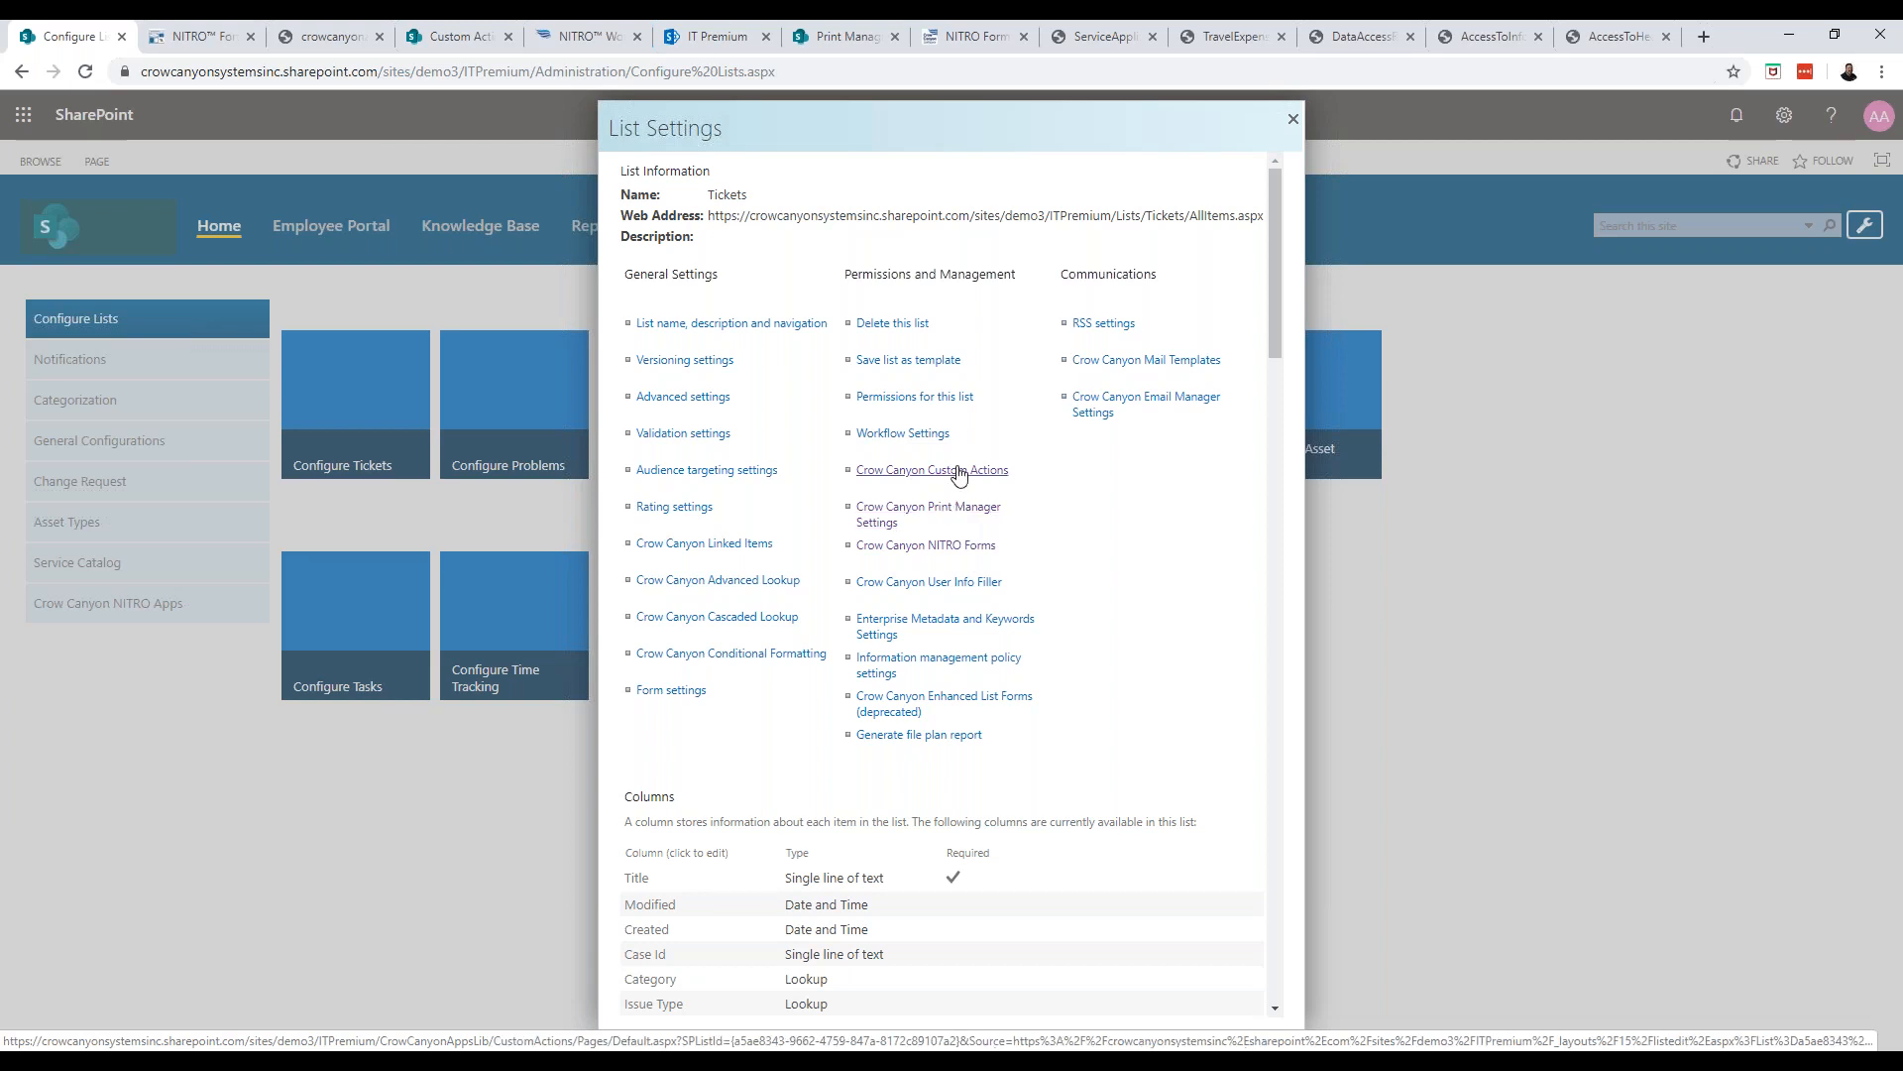
# Open the NITRO forms designer for the Tickets list and remove the Submit Action and Script Action buttons from the new form
pyautogui.click(926, 545)
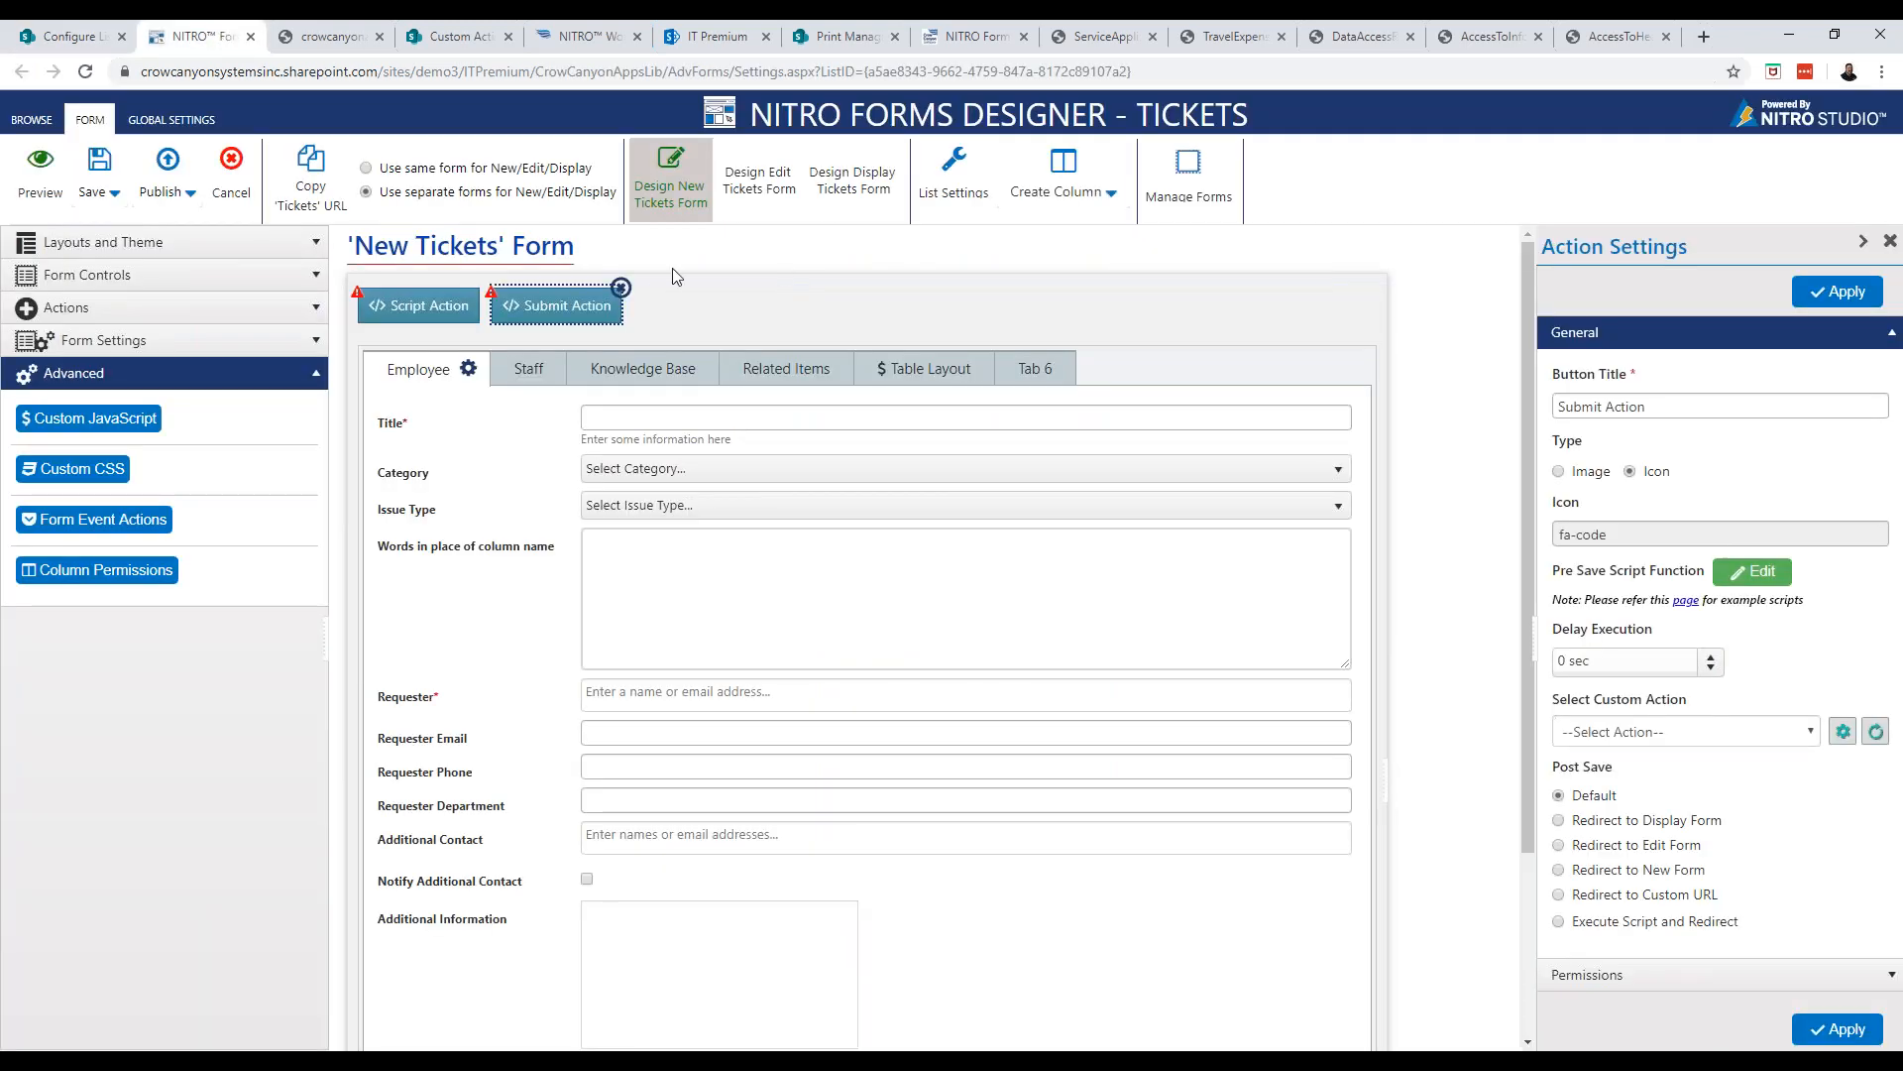
pyautogui.click(619, 289)
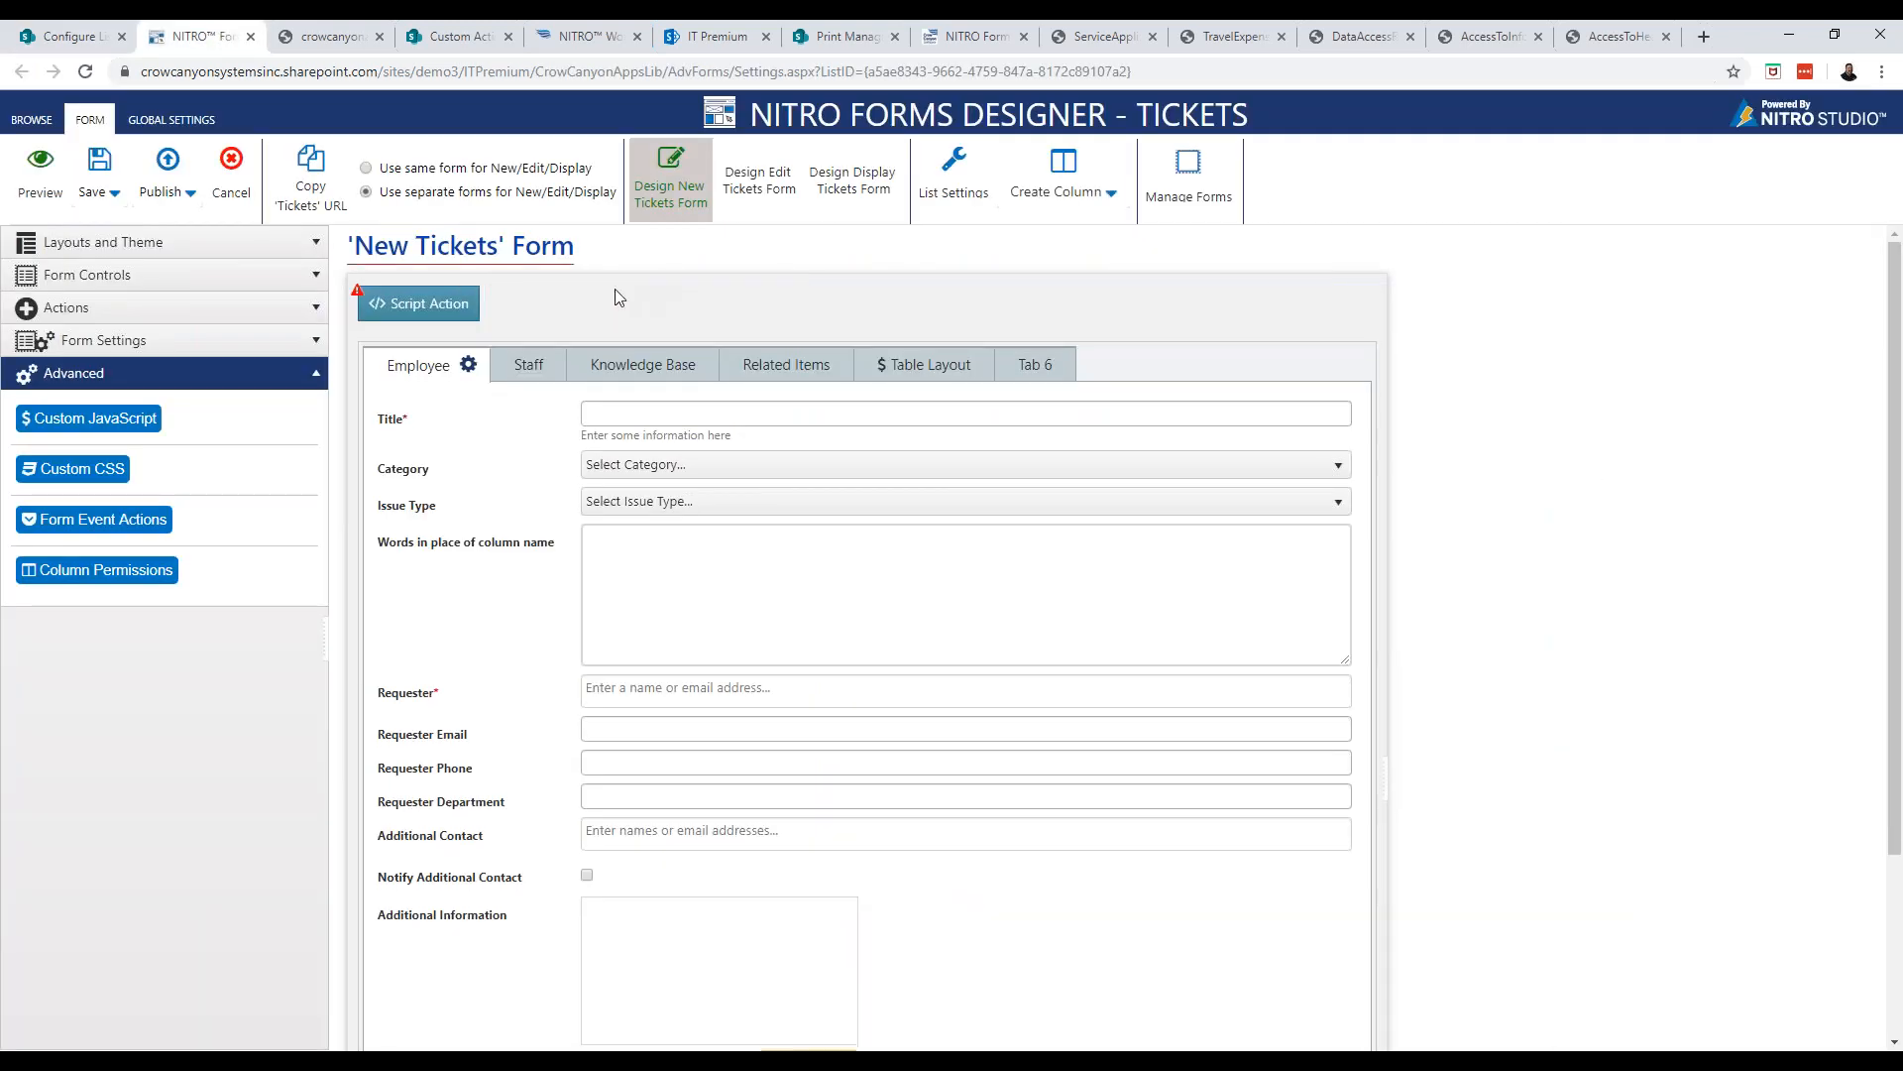
pyautogui.click(464, 305)
pyautogui.click(480, 289)
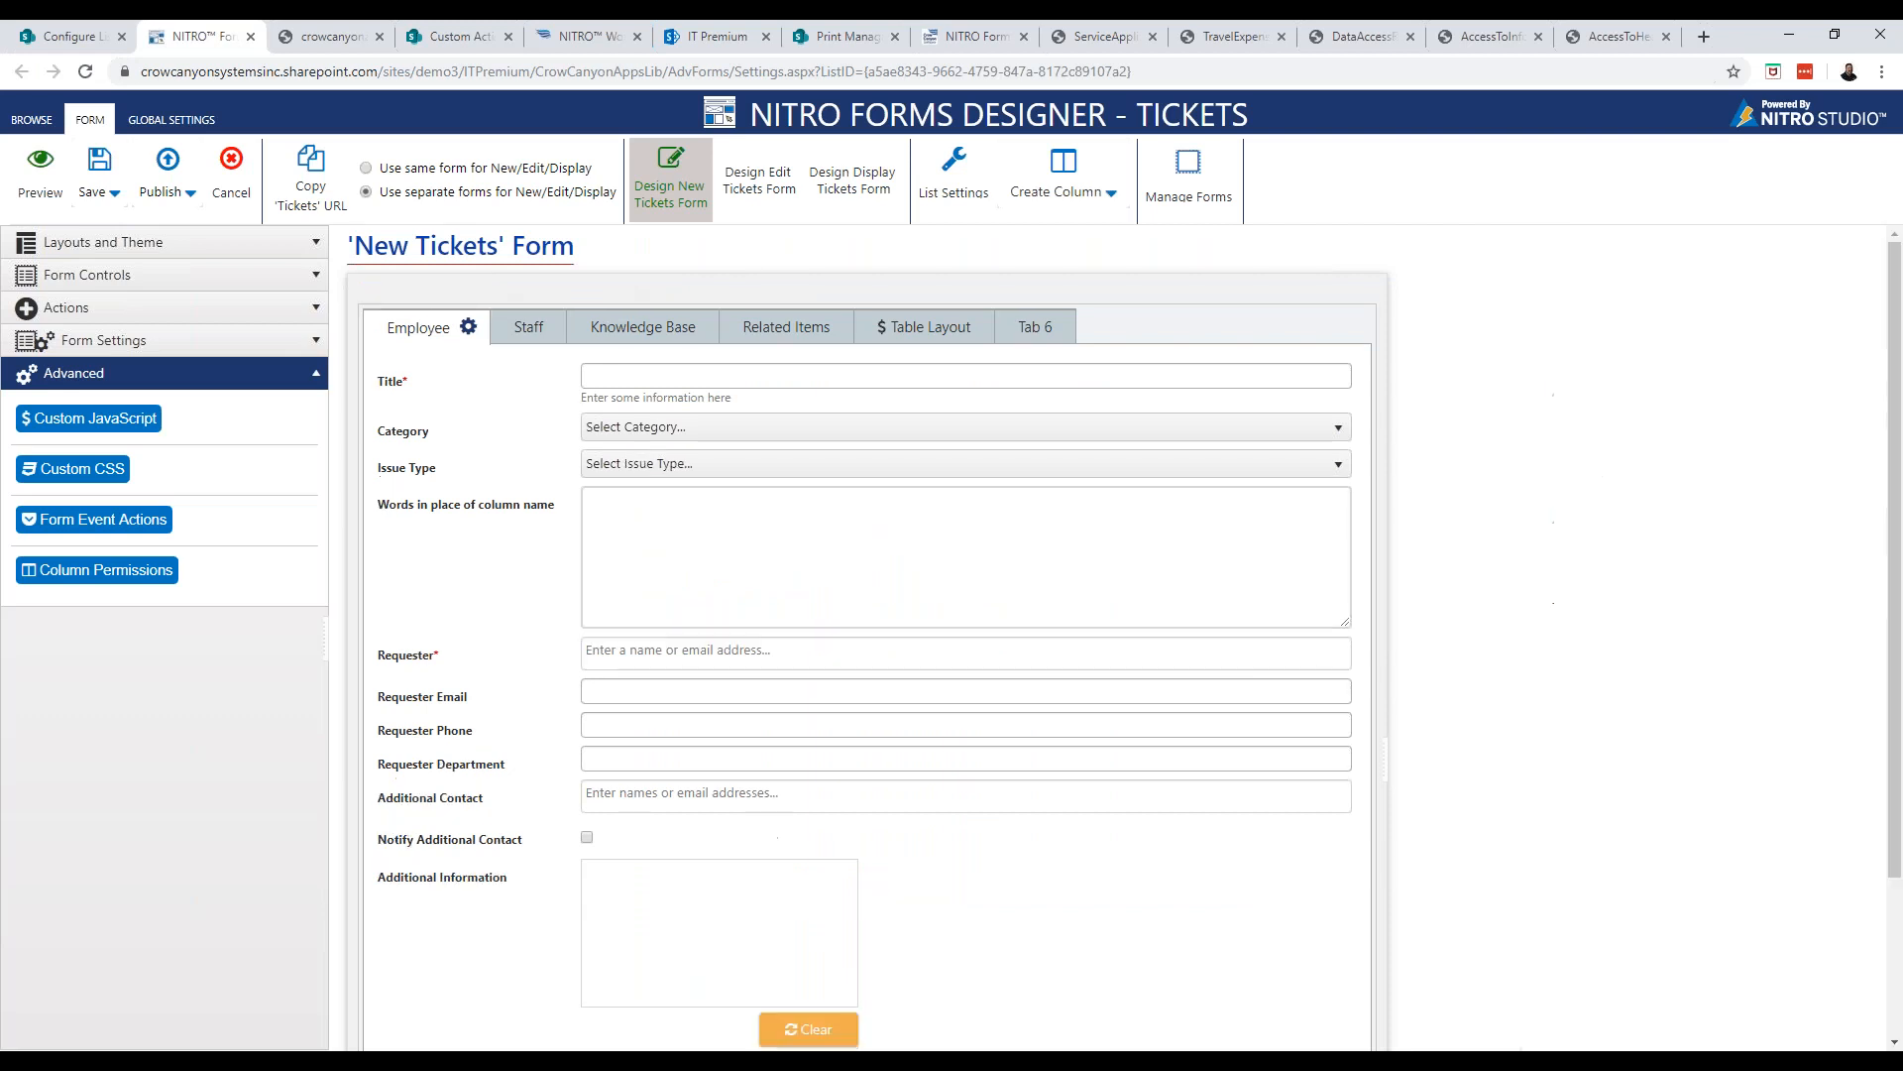
# Delete Tab 6 from the New Tickets form and return to the Employee tab
pyautogui.click(1058, 323)
pyautogui.click(1054, 308)
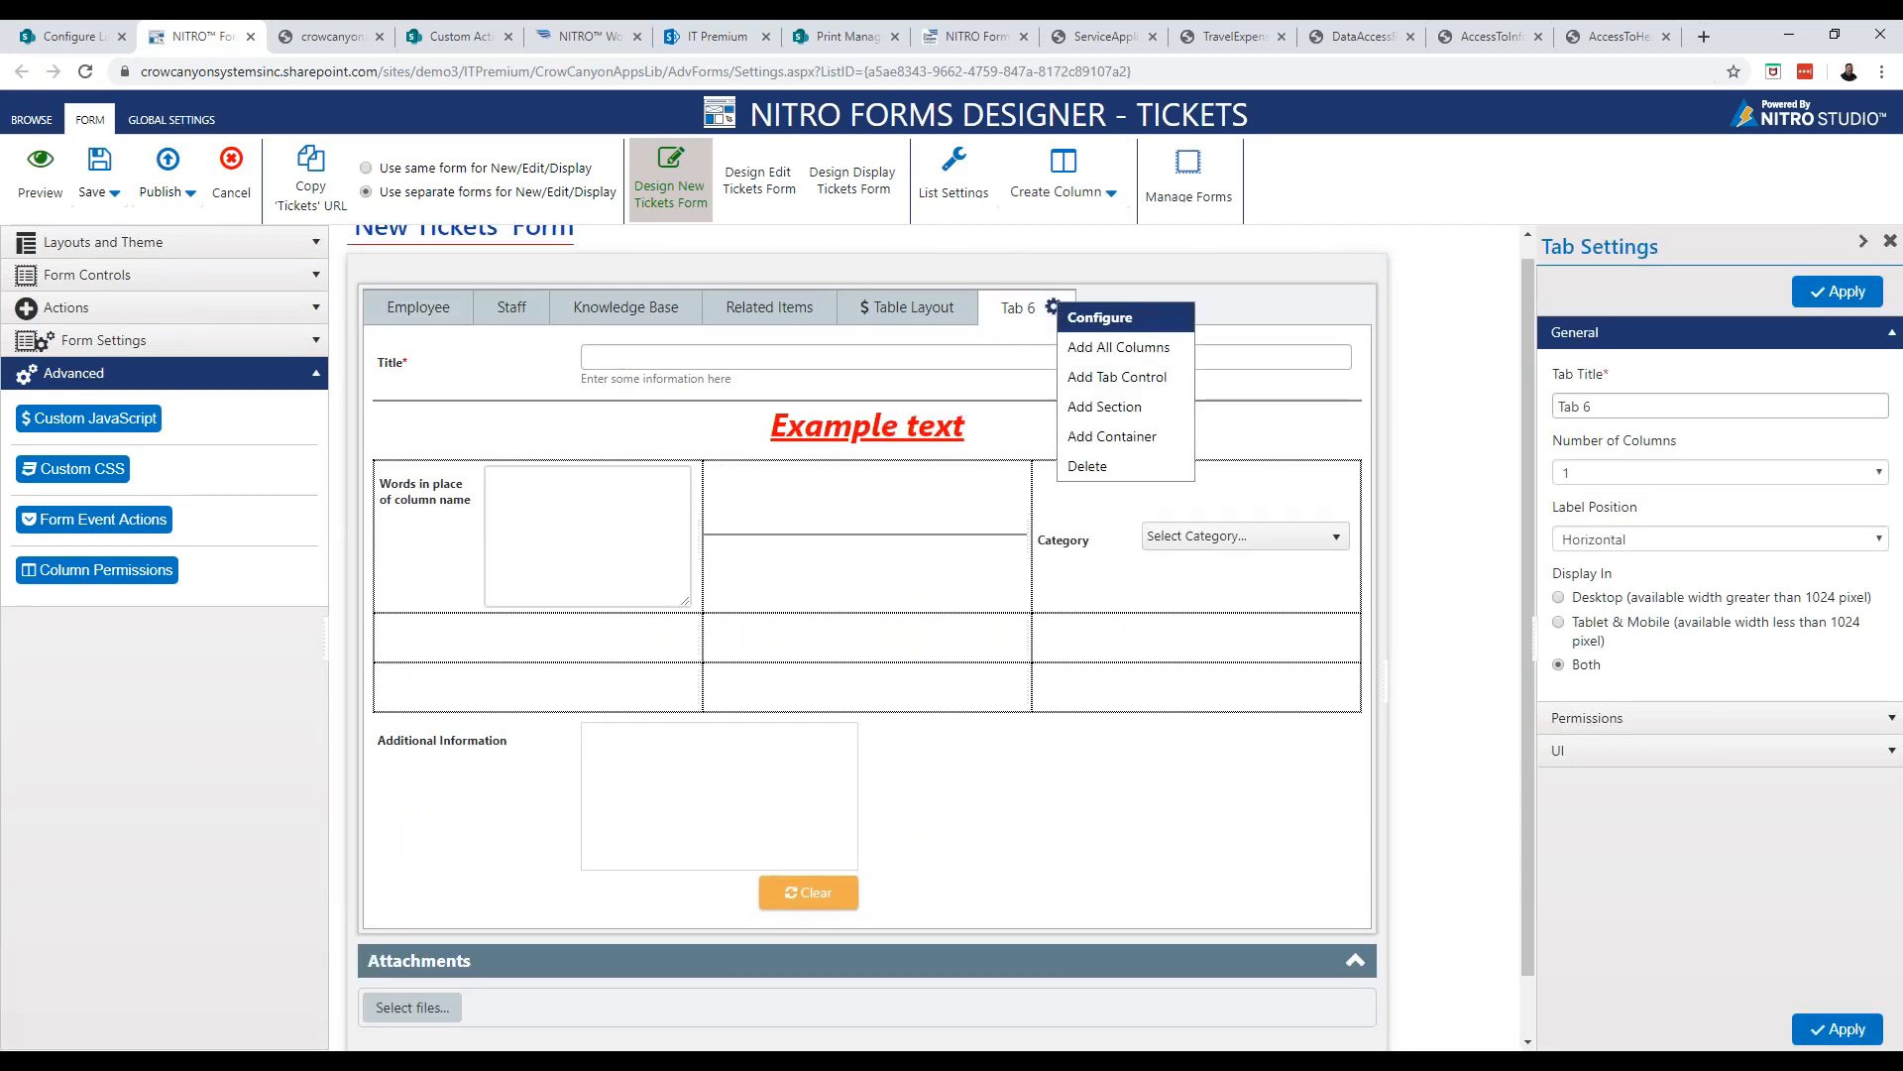
pyautogui.click(1082, 468)
pyautogui.click(422, 316)
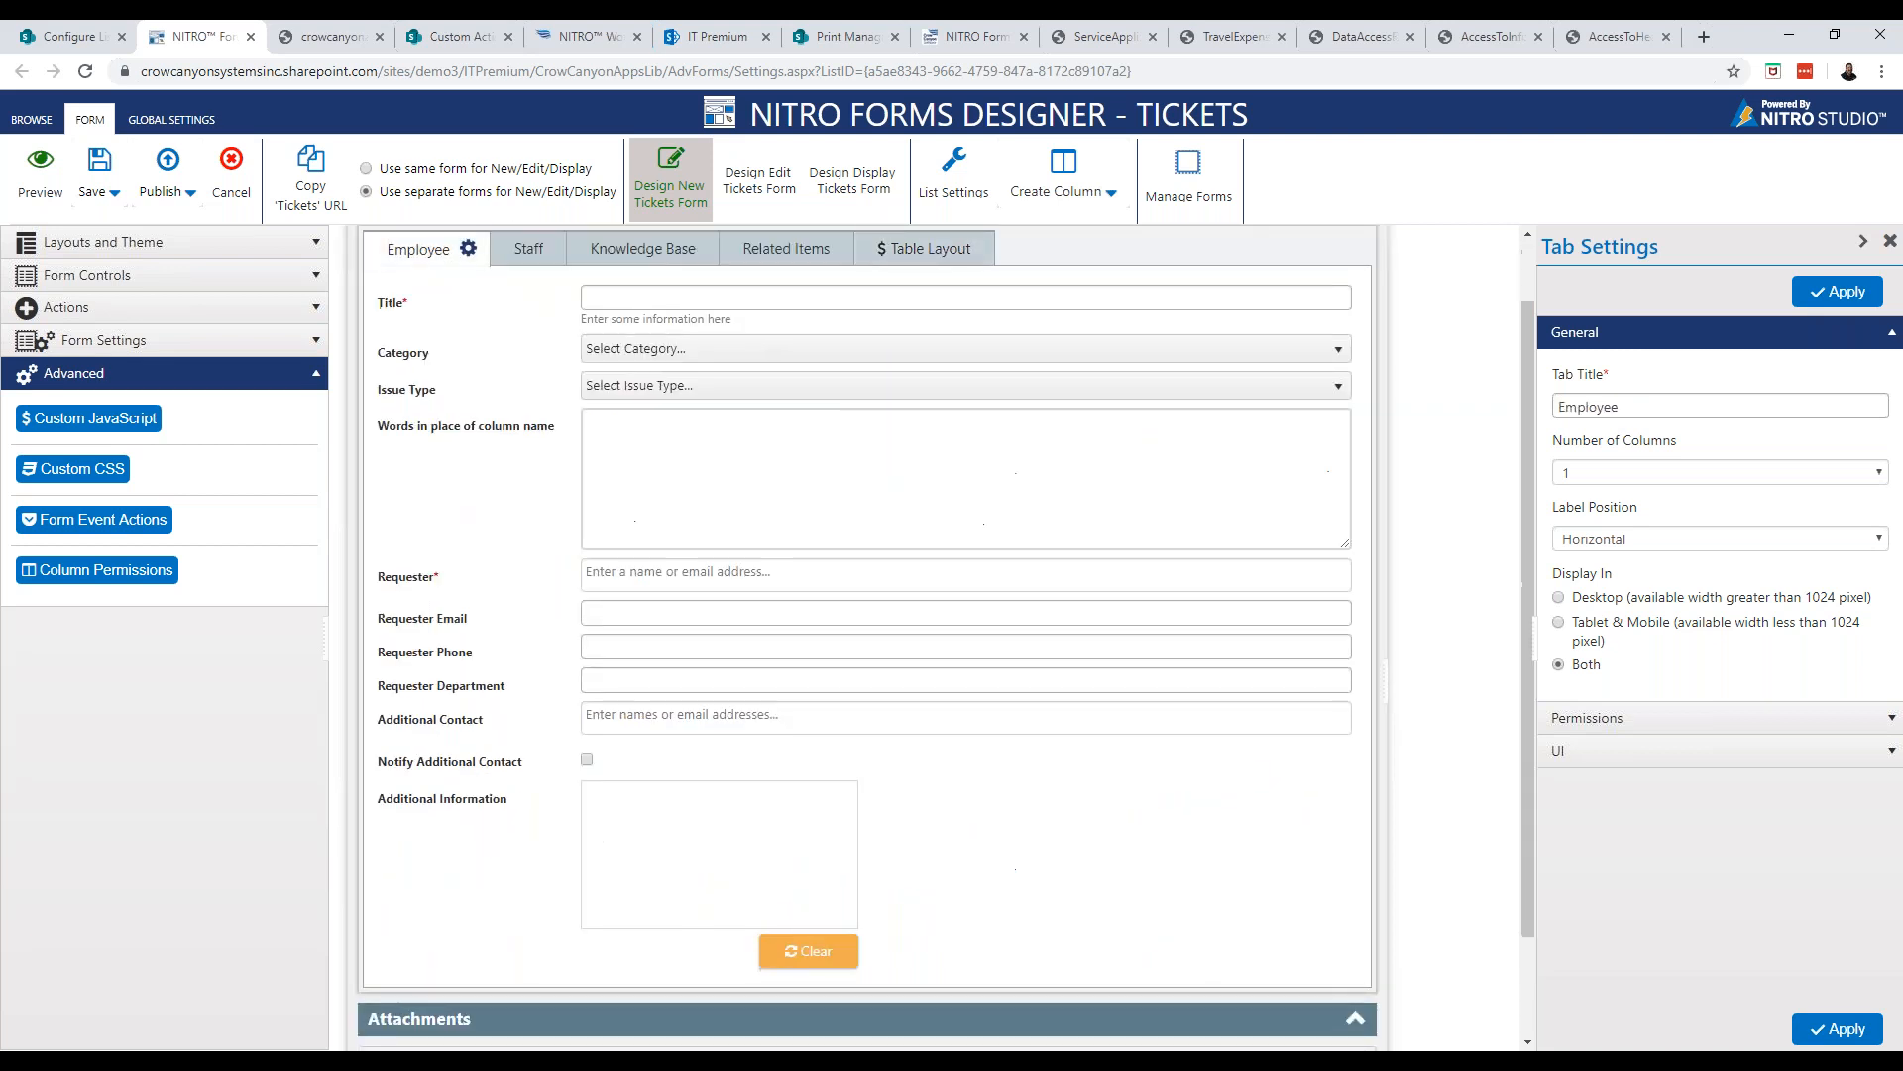
pyautogui.scroll(1, 476, 359)
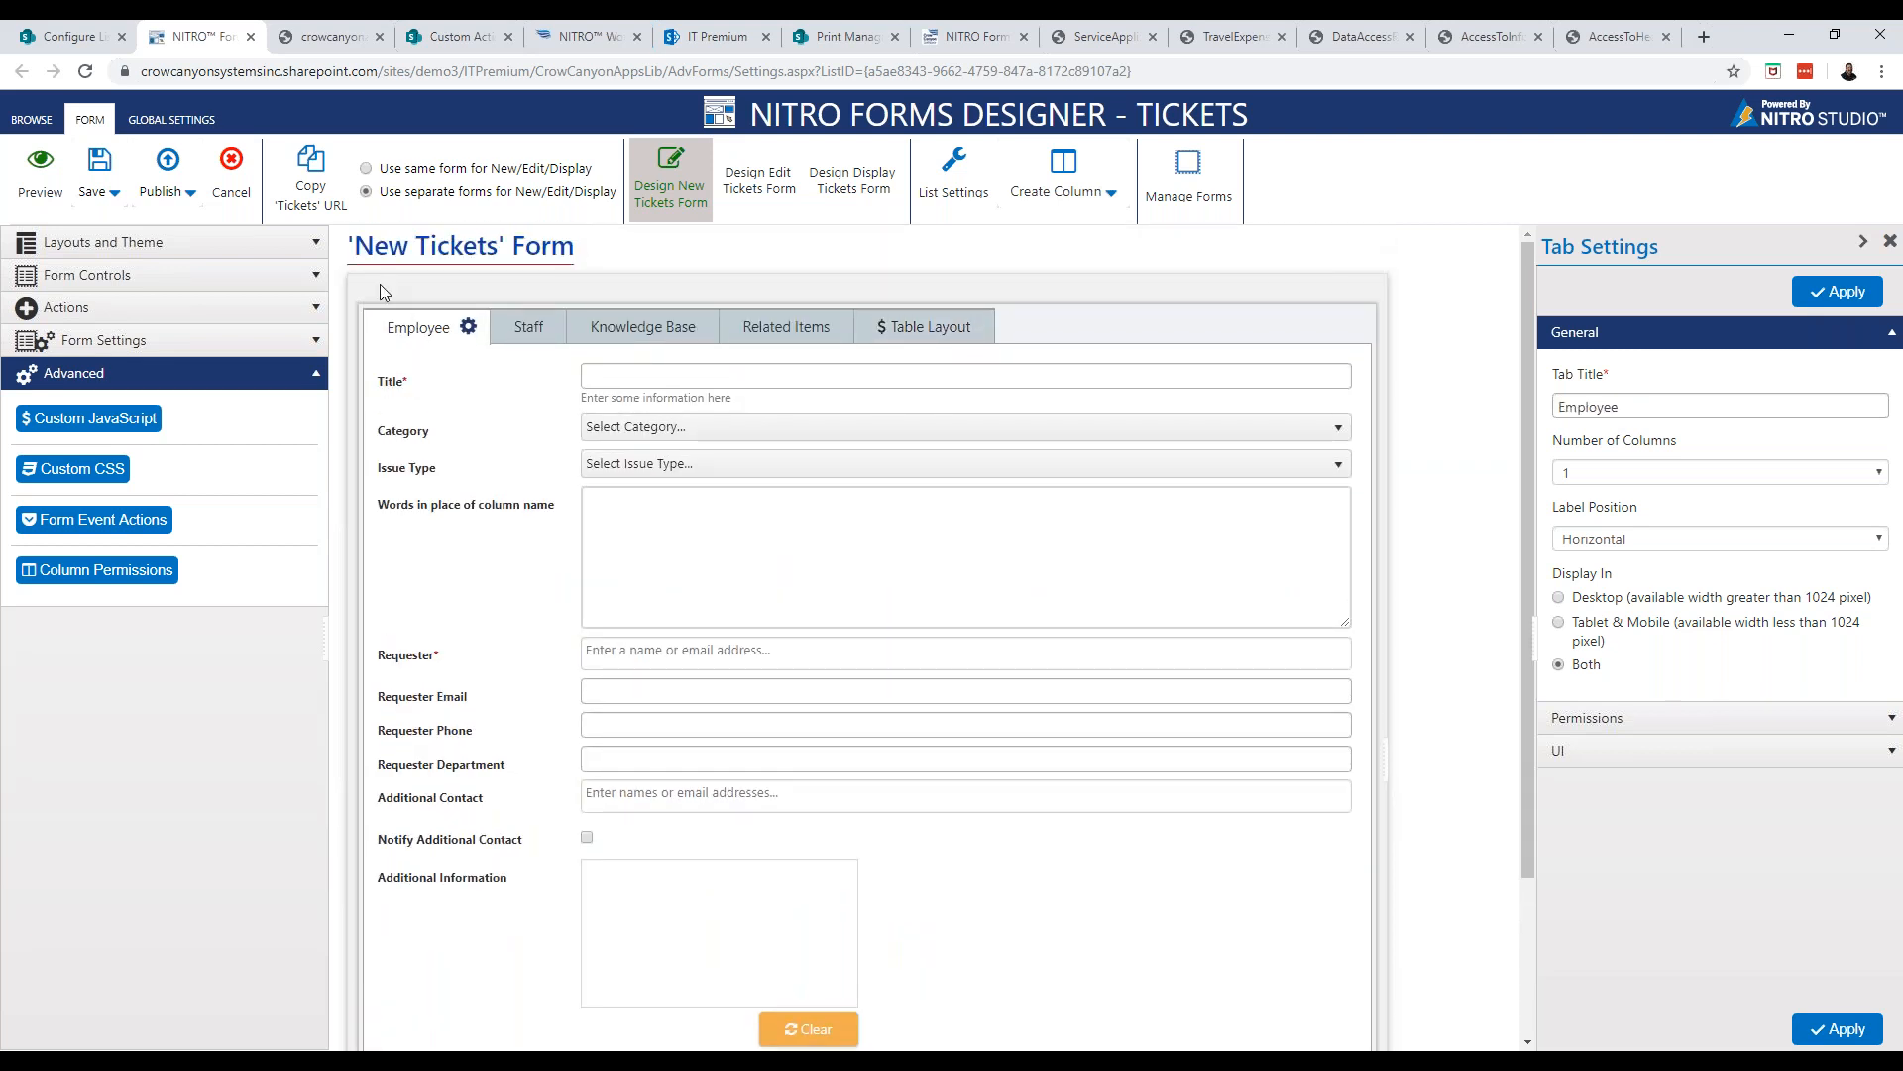
# Try grouping the form's columns as sections, collapse the Employee section, and restore the grouping as tabs
pyautogui.click(307, 254)
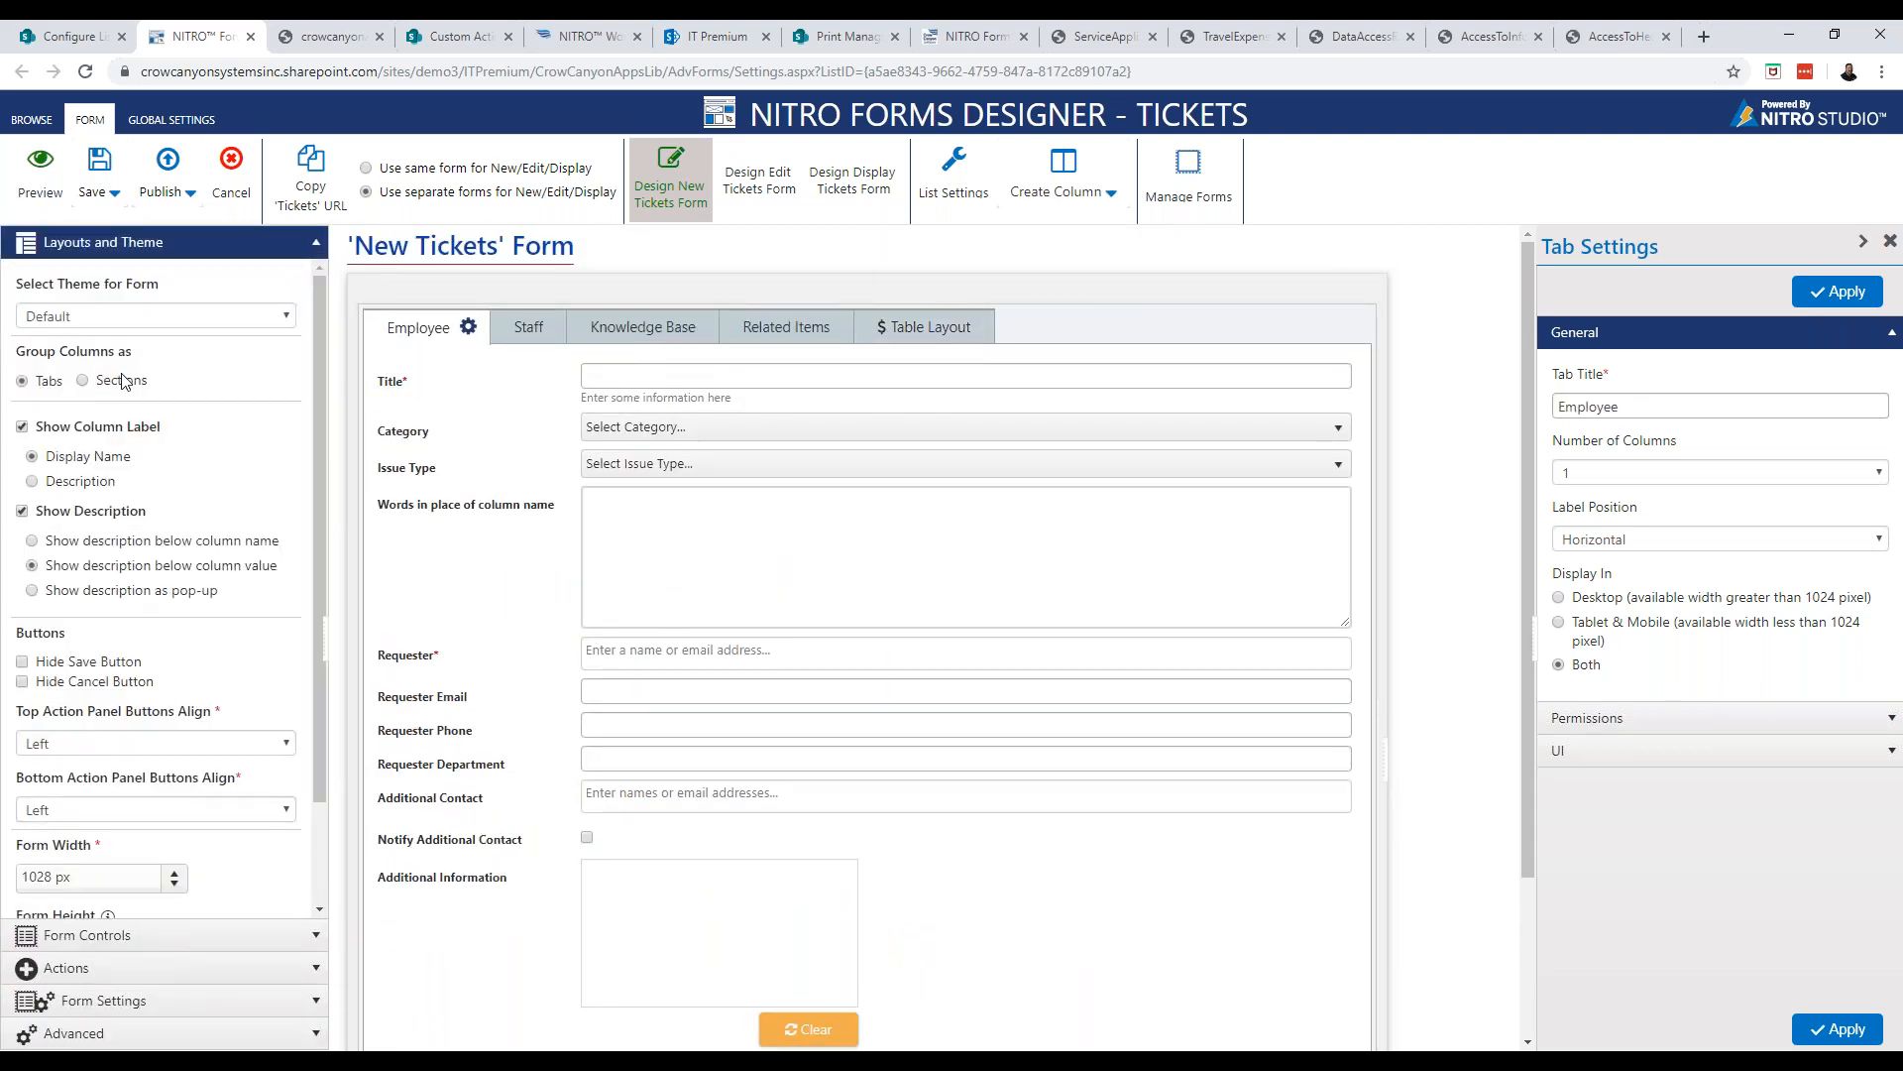
pyautogui.click(121, 381)
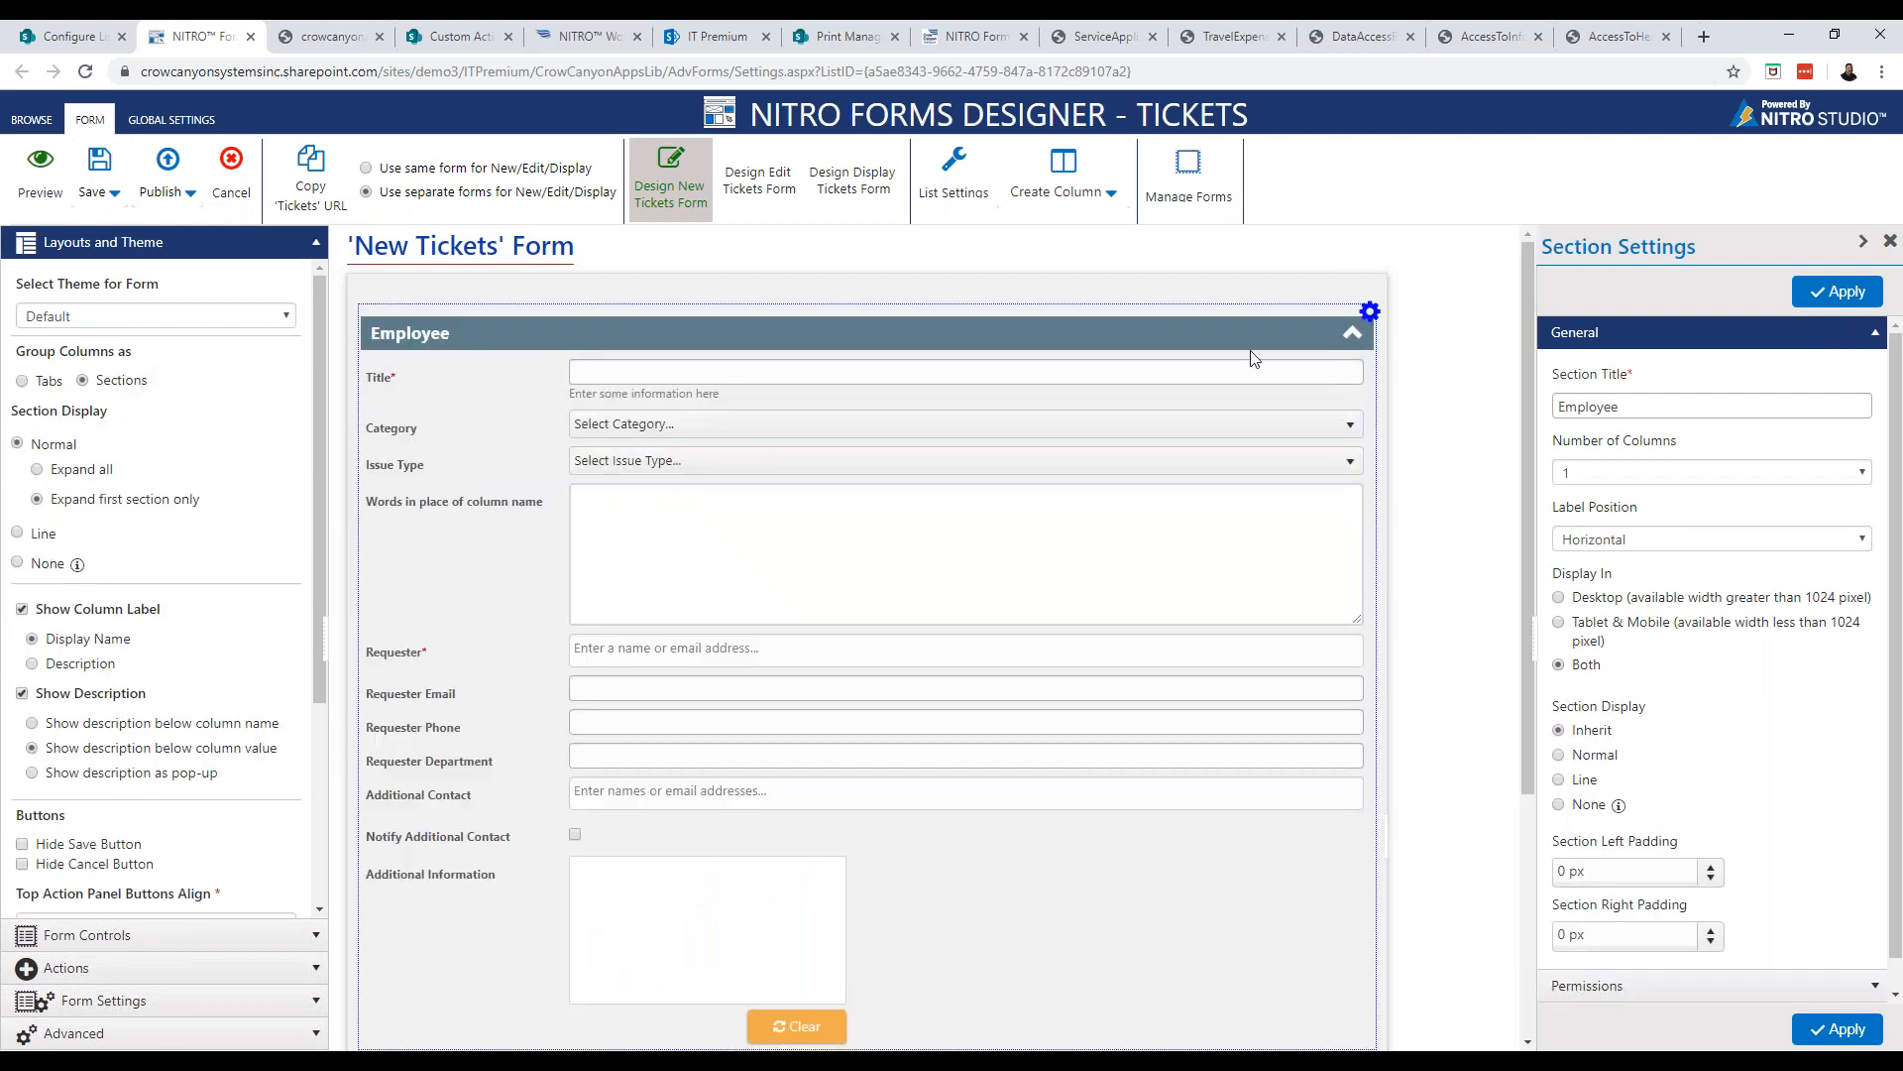
pyautogui.click(1353, 332)
pyautogui.click(1353, 333)
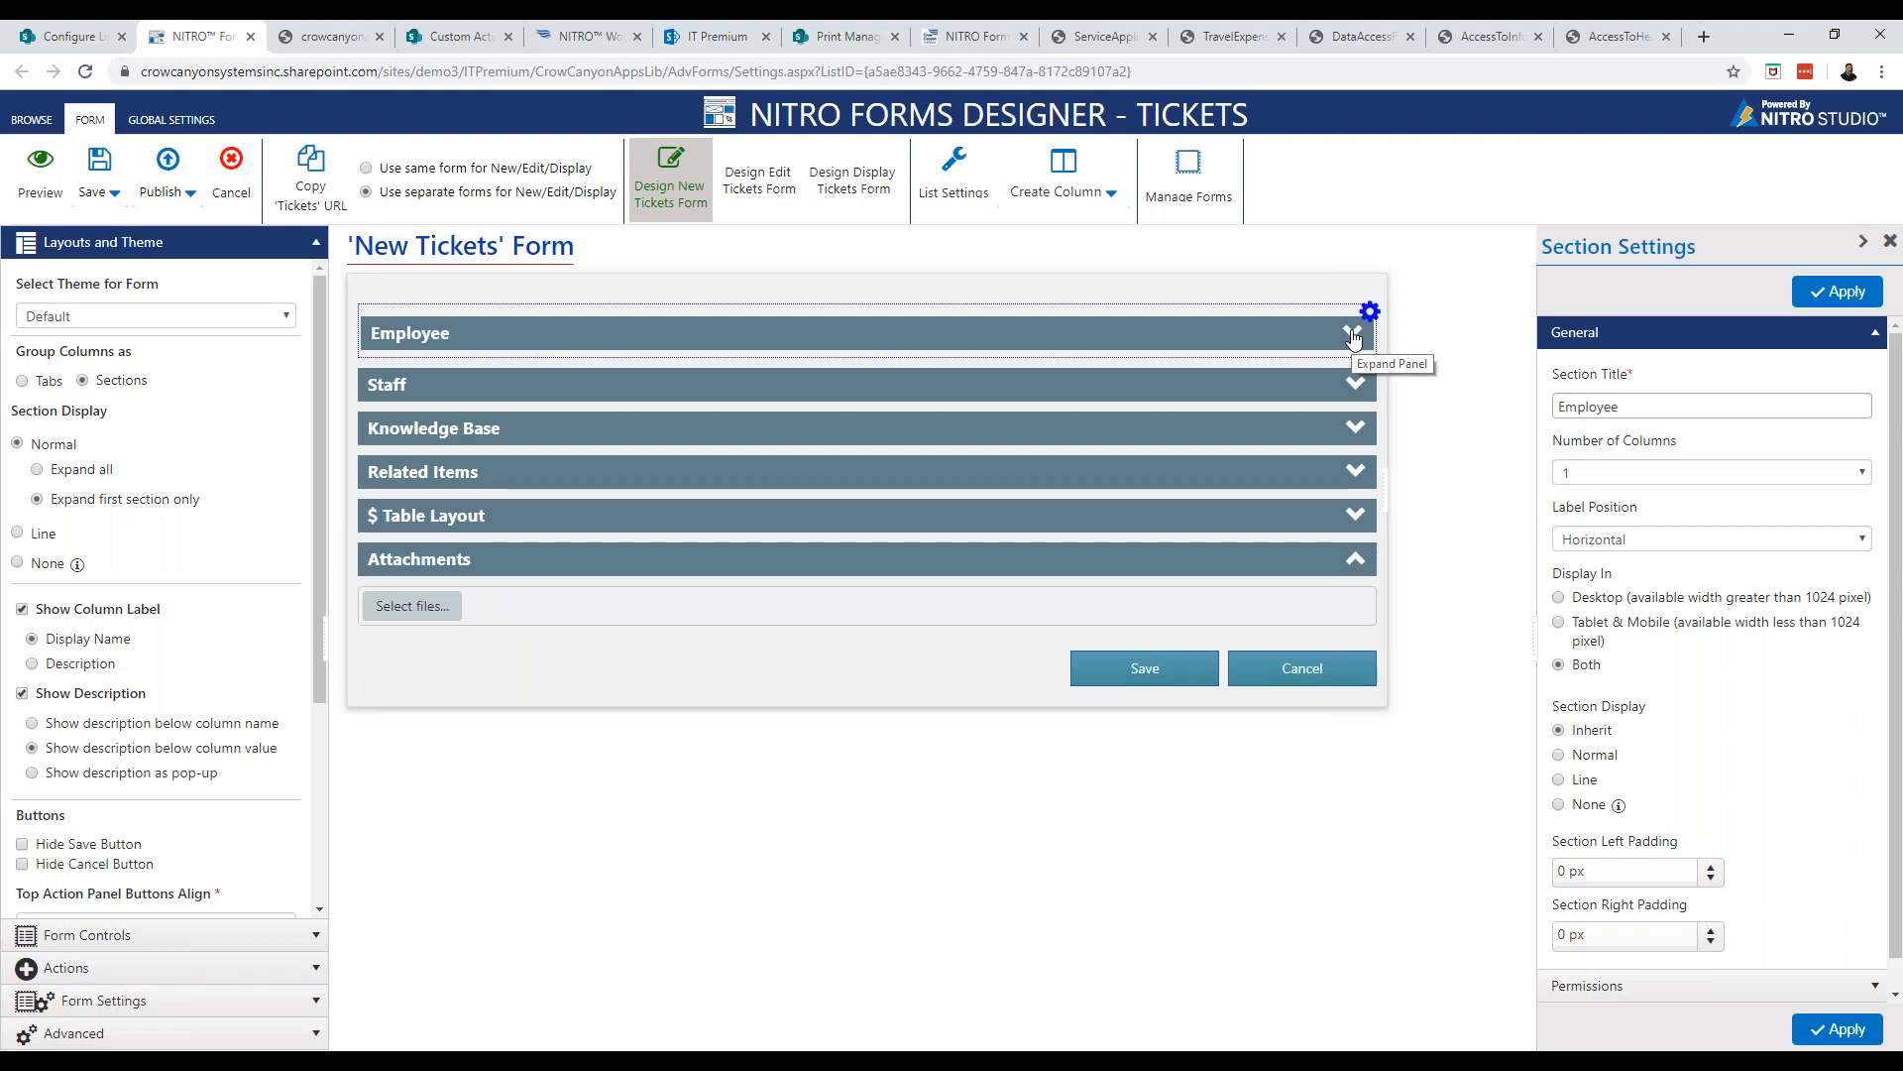
pyautogui.click(23, 381)
pyautogui.scroll(-3, 138, 424)
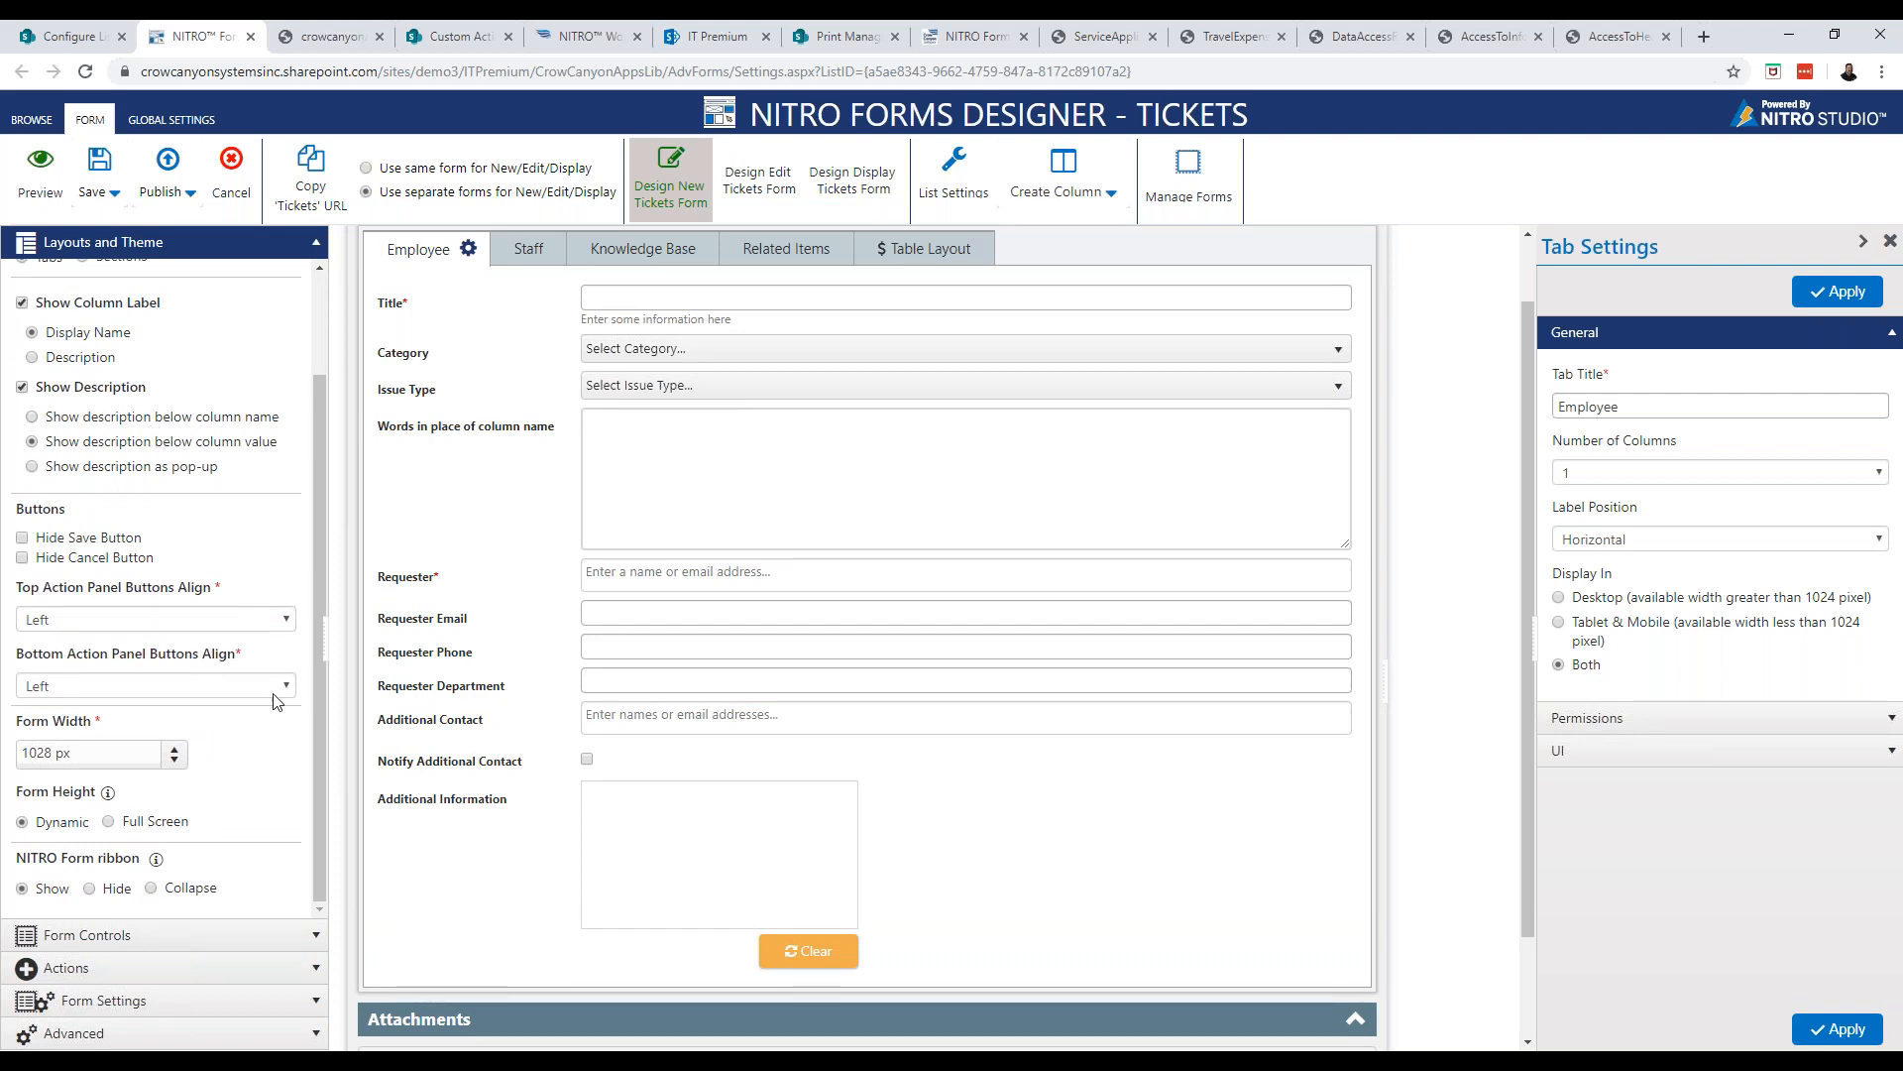
# Add a new tab to the form after the Table Layout tab
pyautogui.click(248, 935)
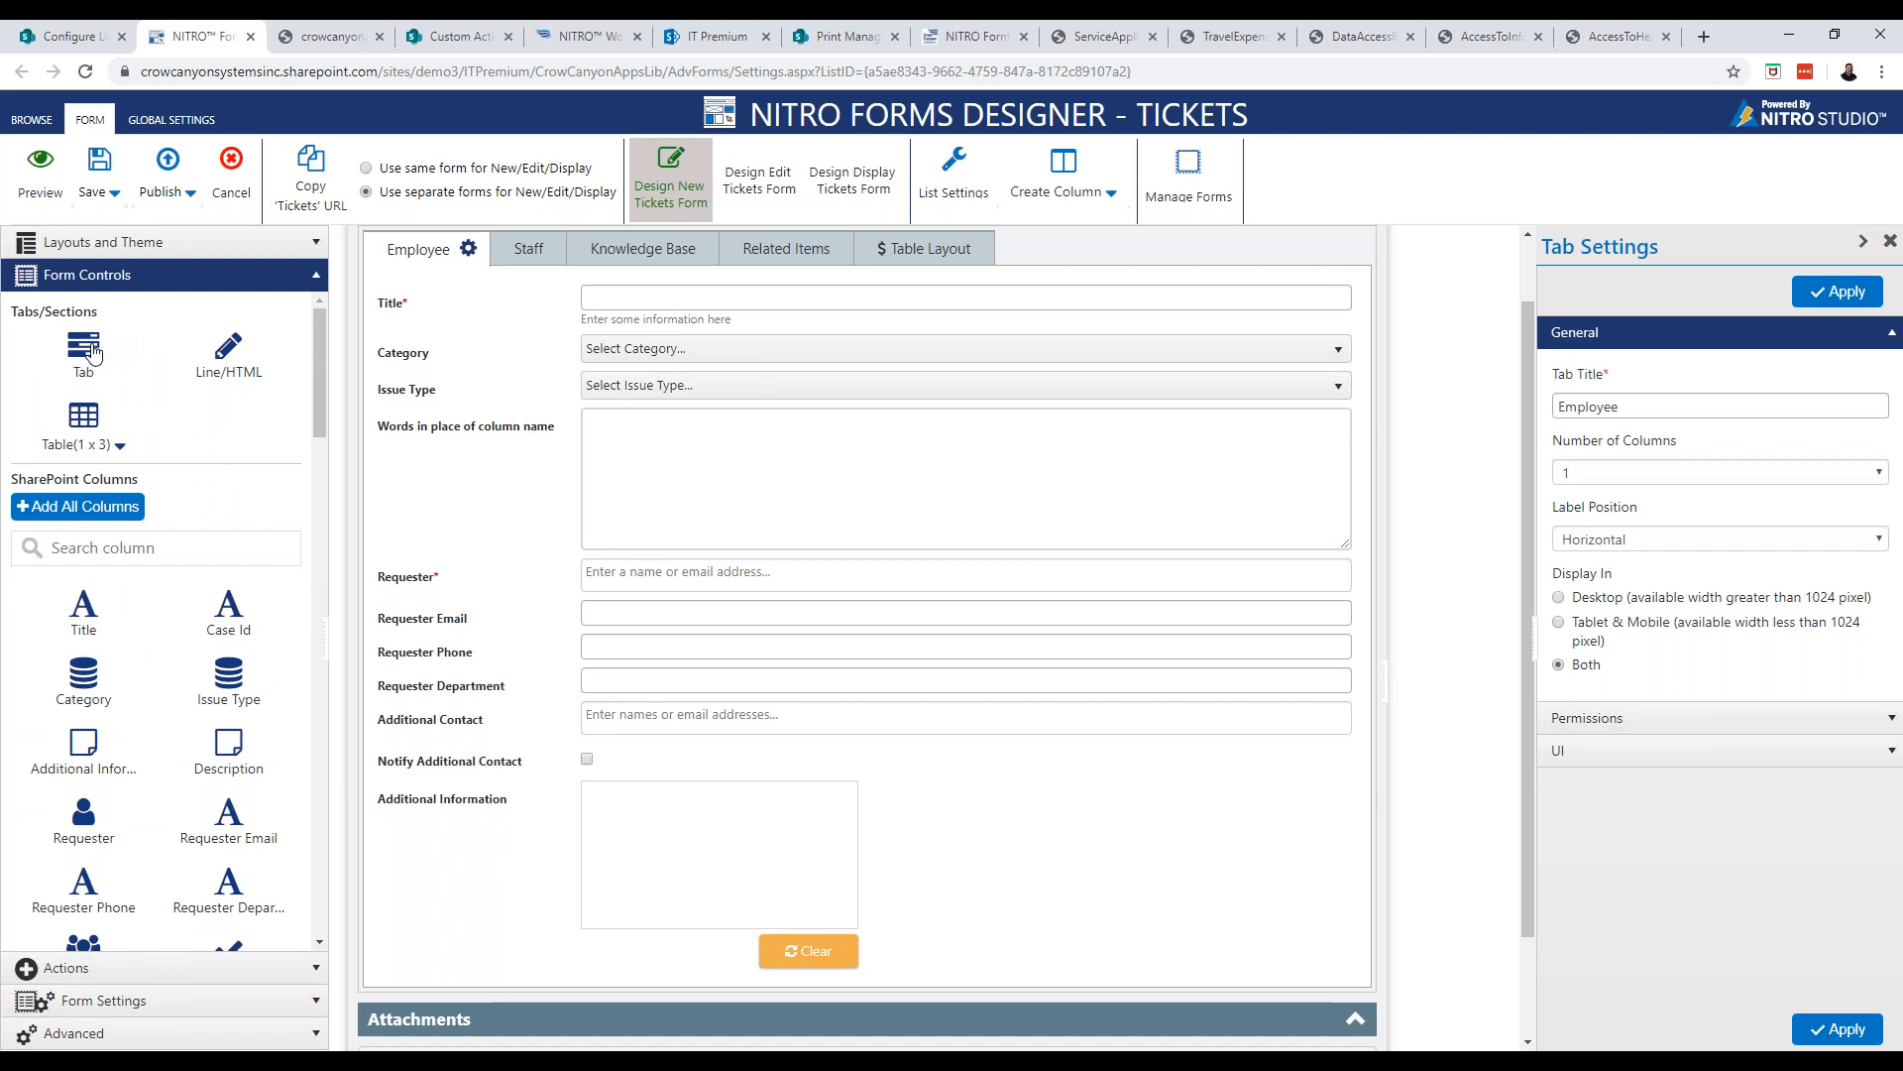
pyautogui.moveTo(90, 354); pyautogui.dragTo(1048, 294)
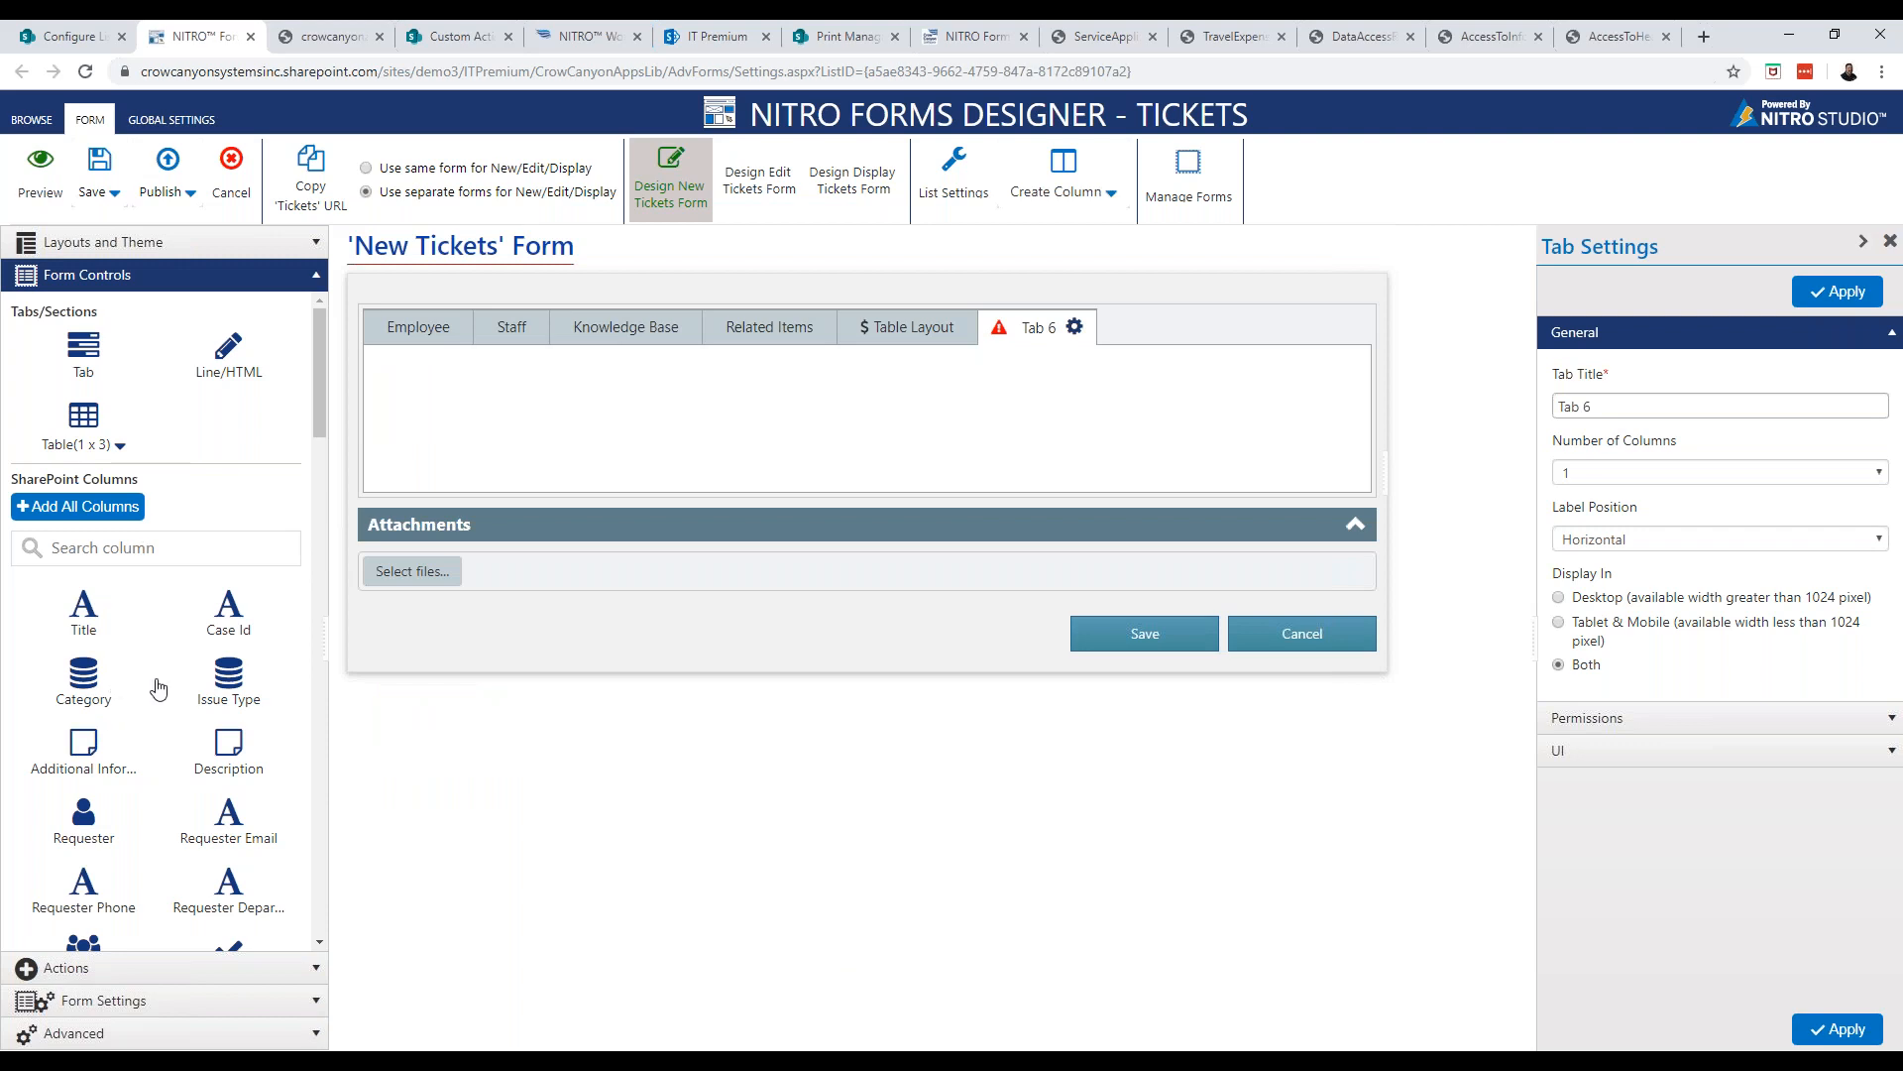
# Examine the SharePoint columns available for the form and the options for creating a column
pyautogui.scroll(-3, 159, 684)
pyautogui.scroll(-3, 159, 686)
pyautogui.scroll(2, 158, 686)
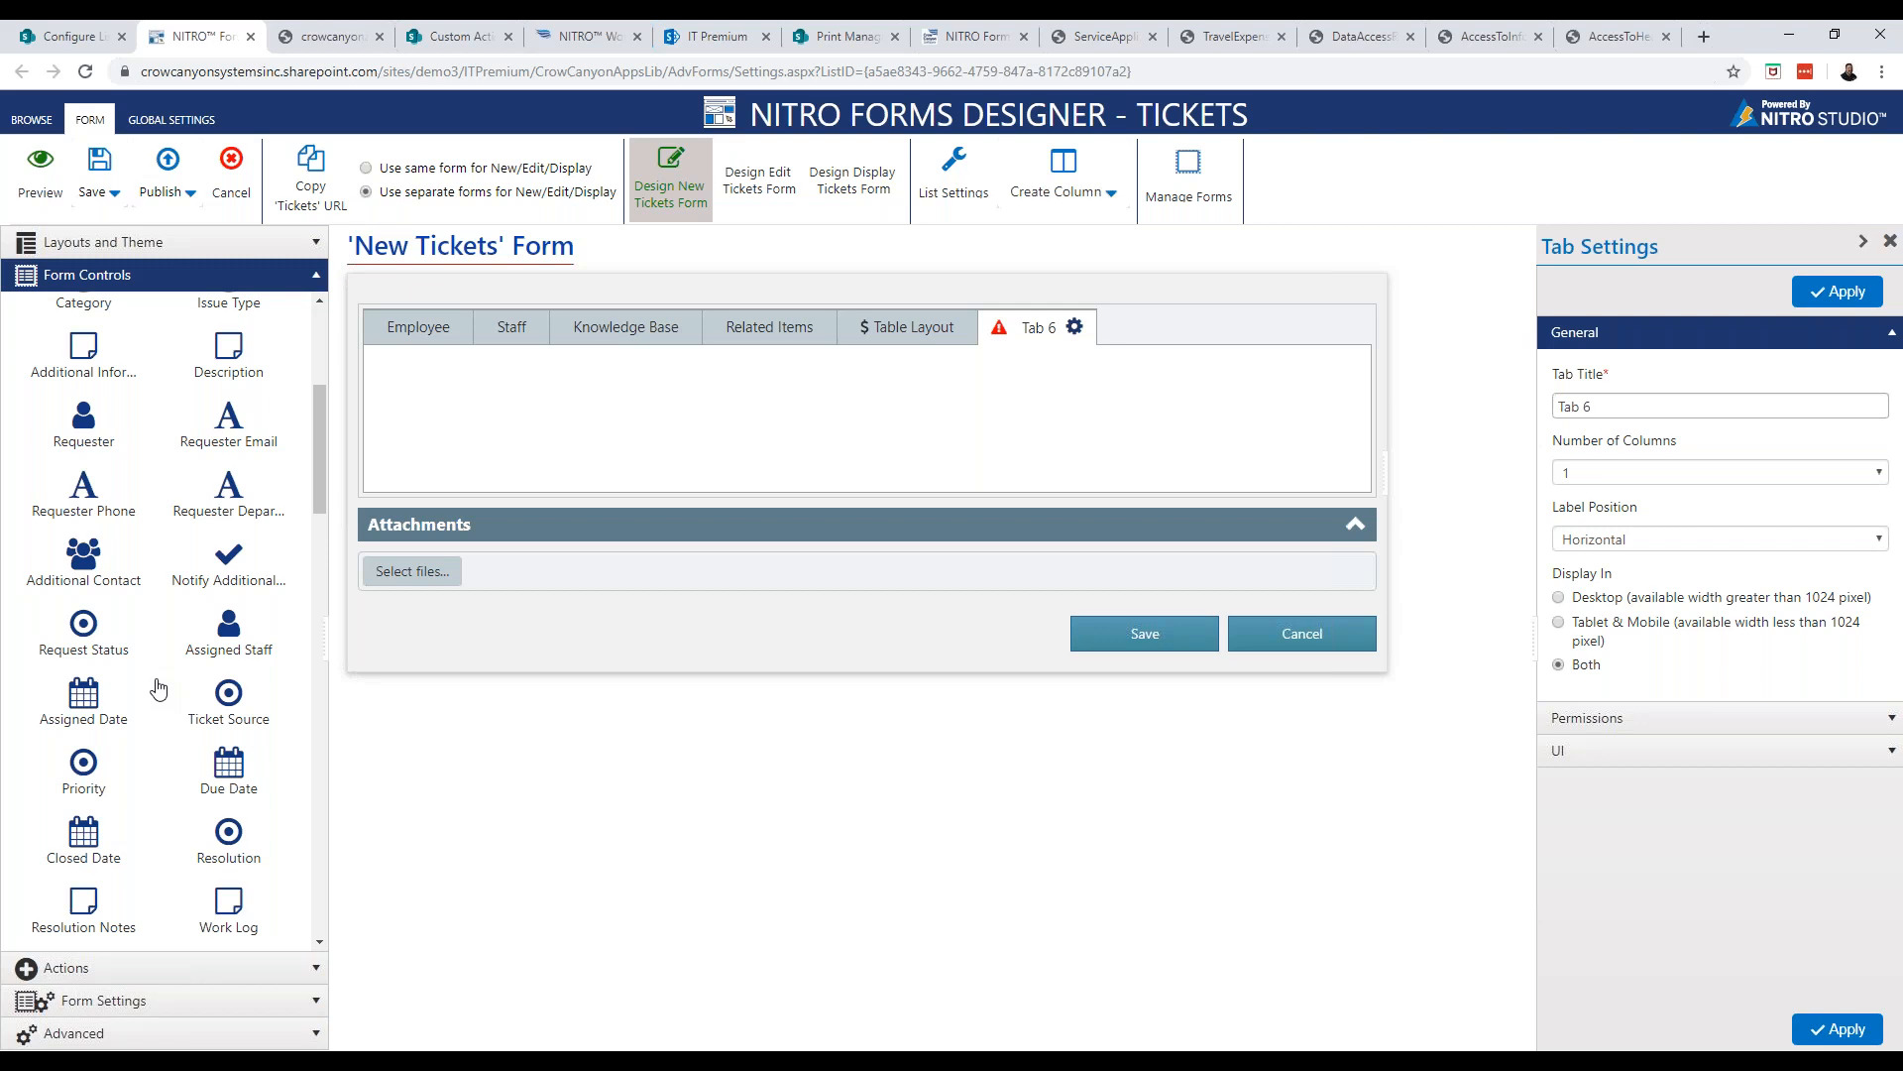
pyautogui.scroll(-1, 158, 687)
pyautogui.scroll(4, 158, 687)
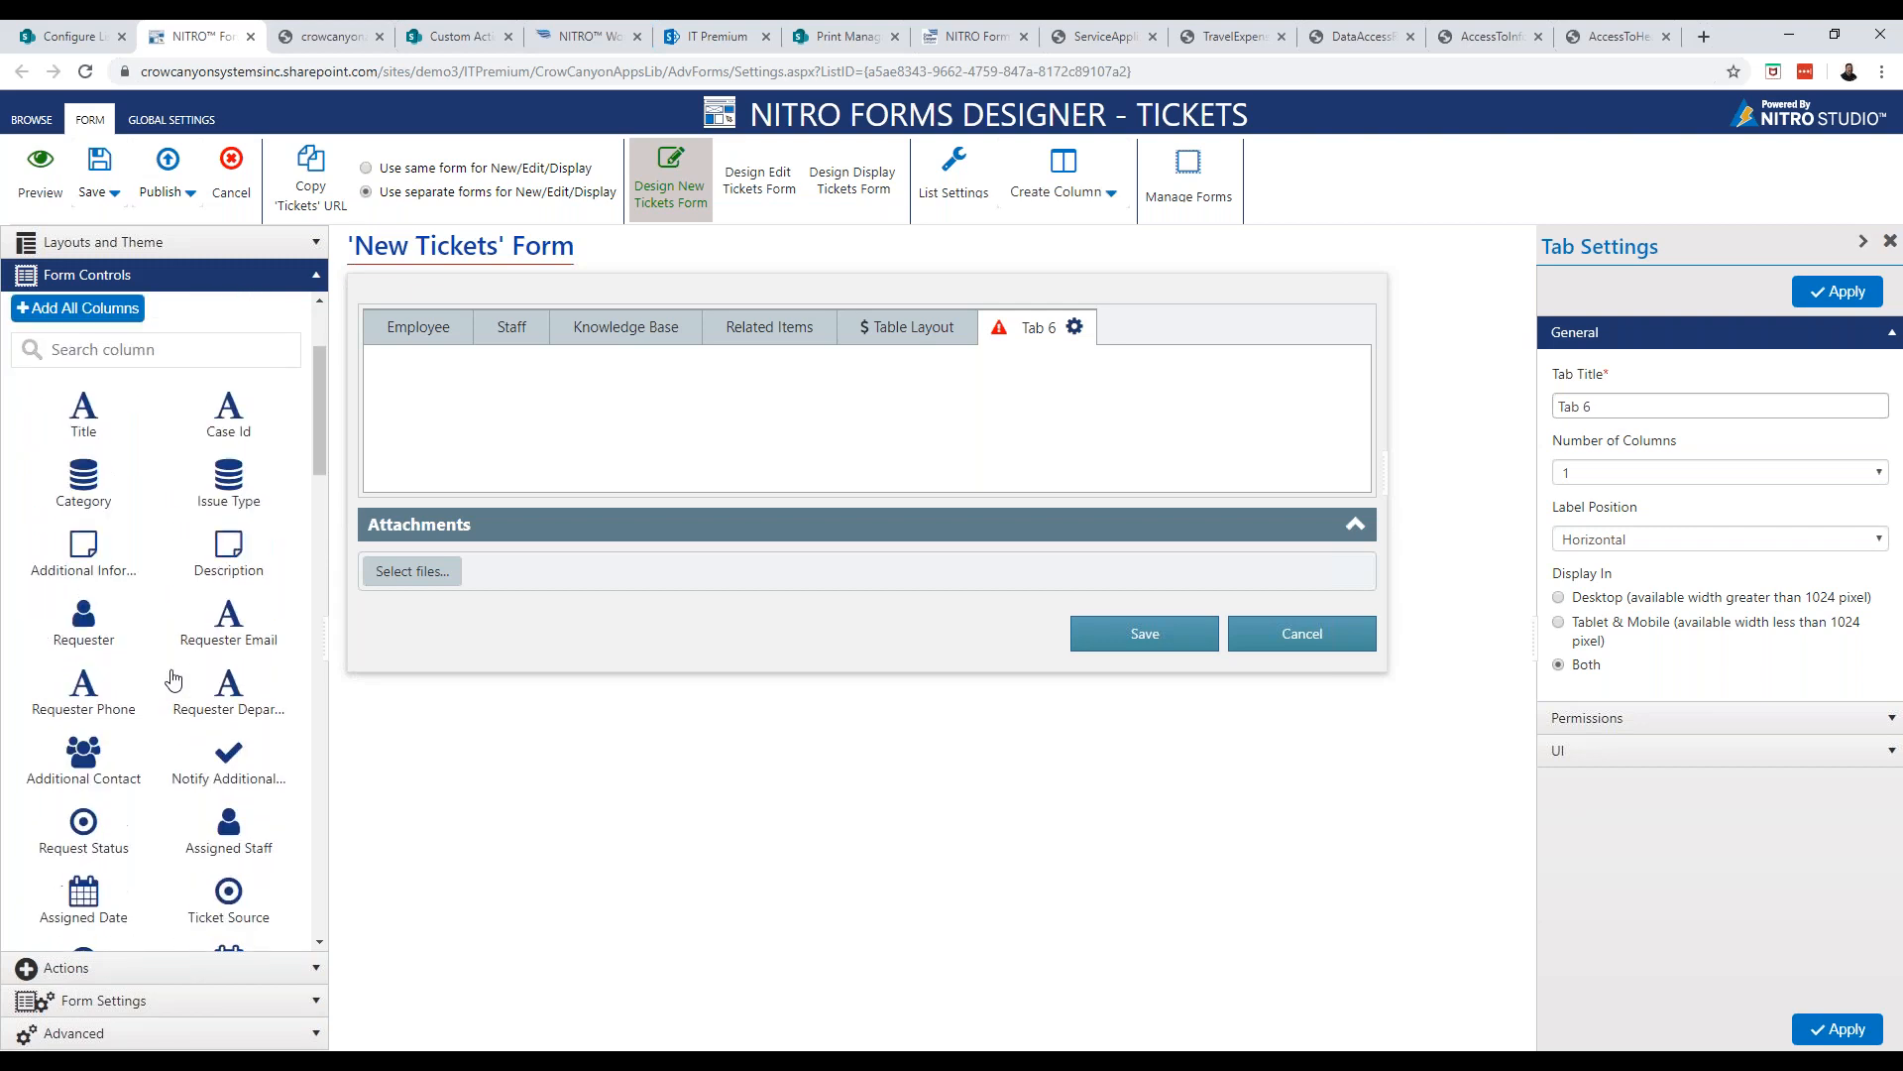
pyautogui.click(1076, 179)
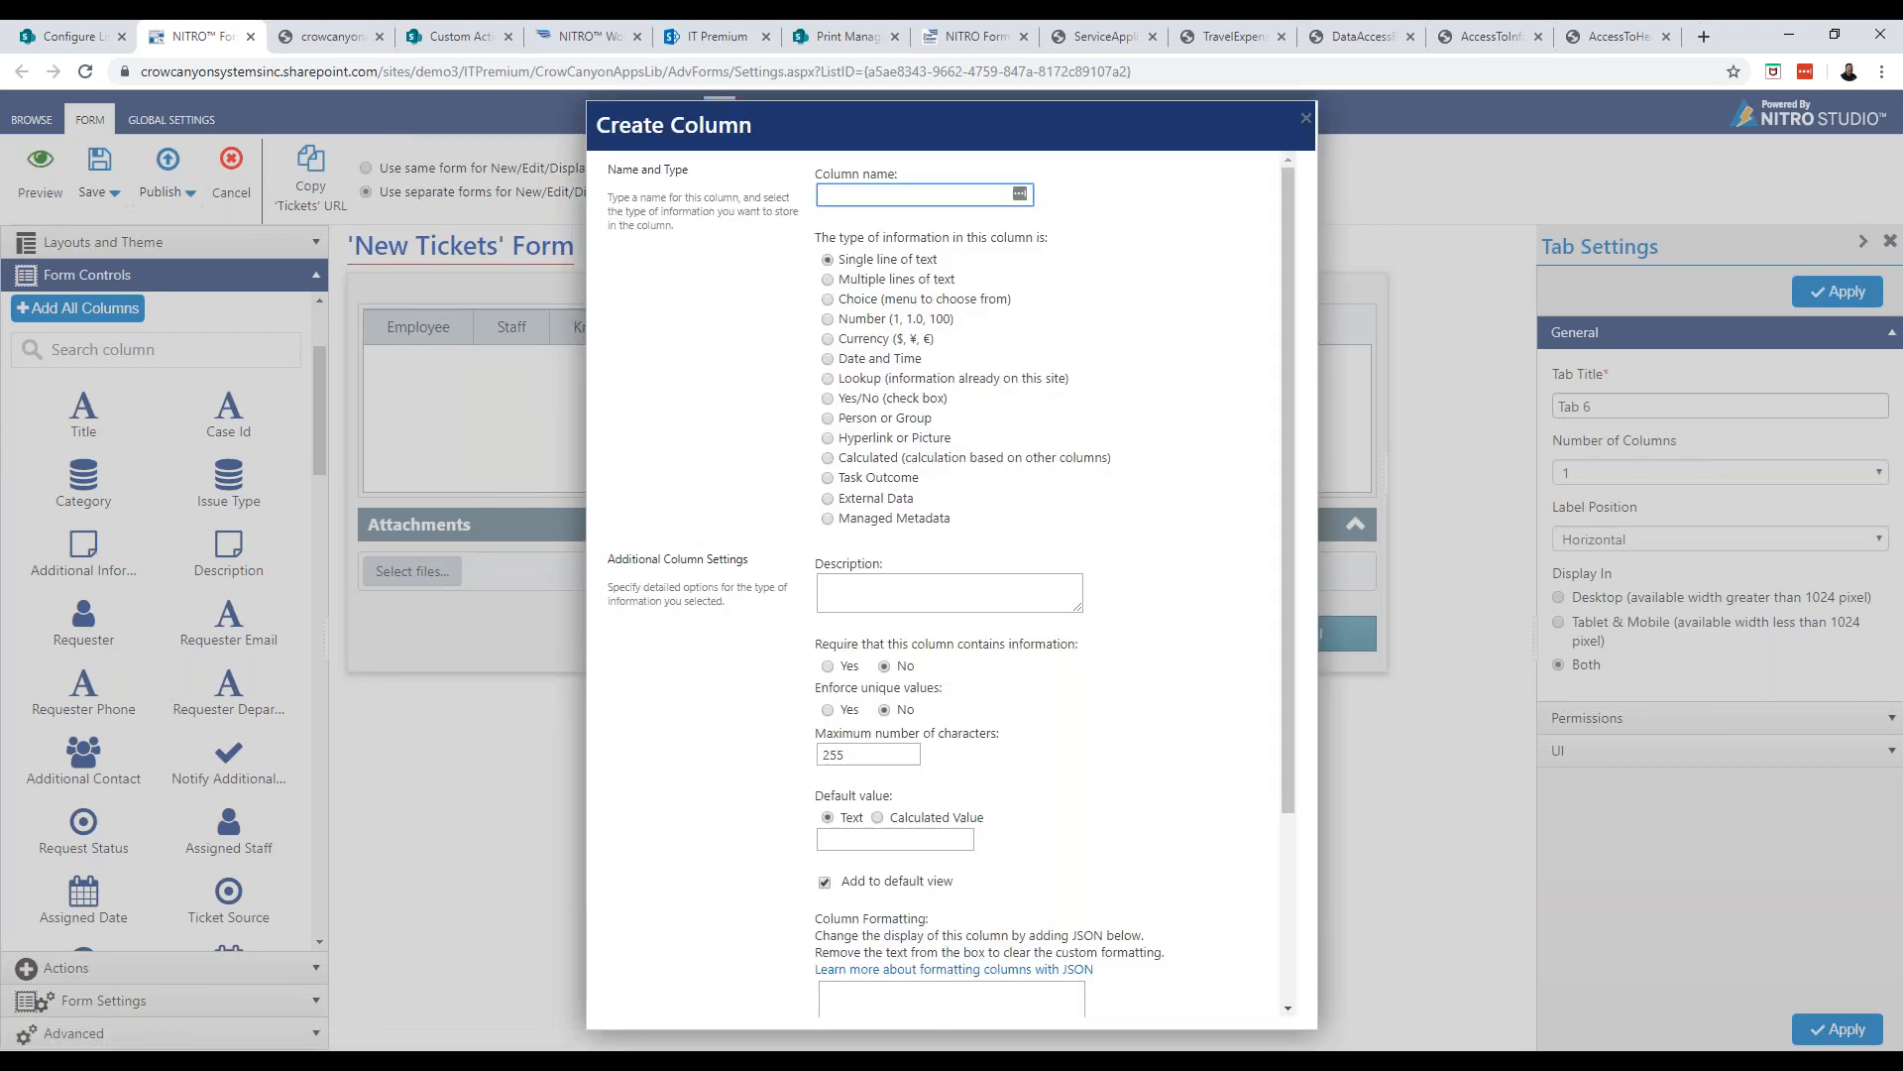
pyautogui.click(1306, 120)
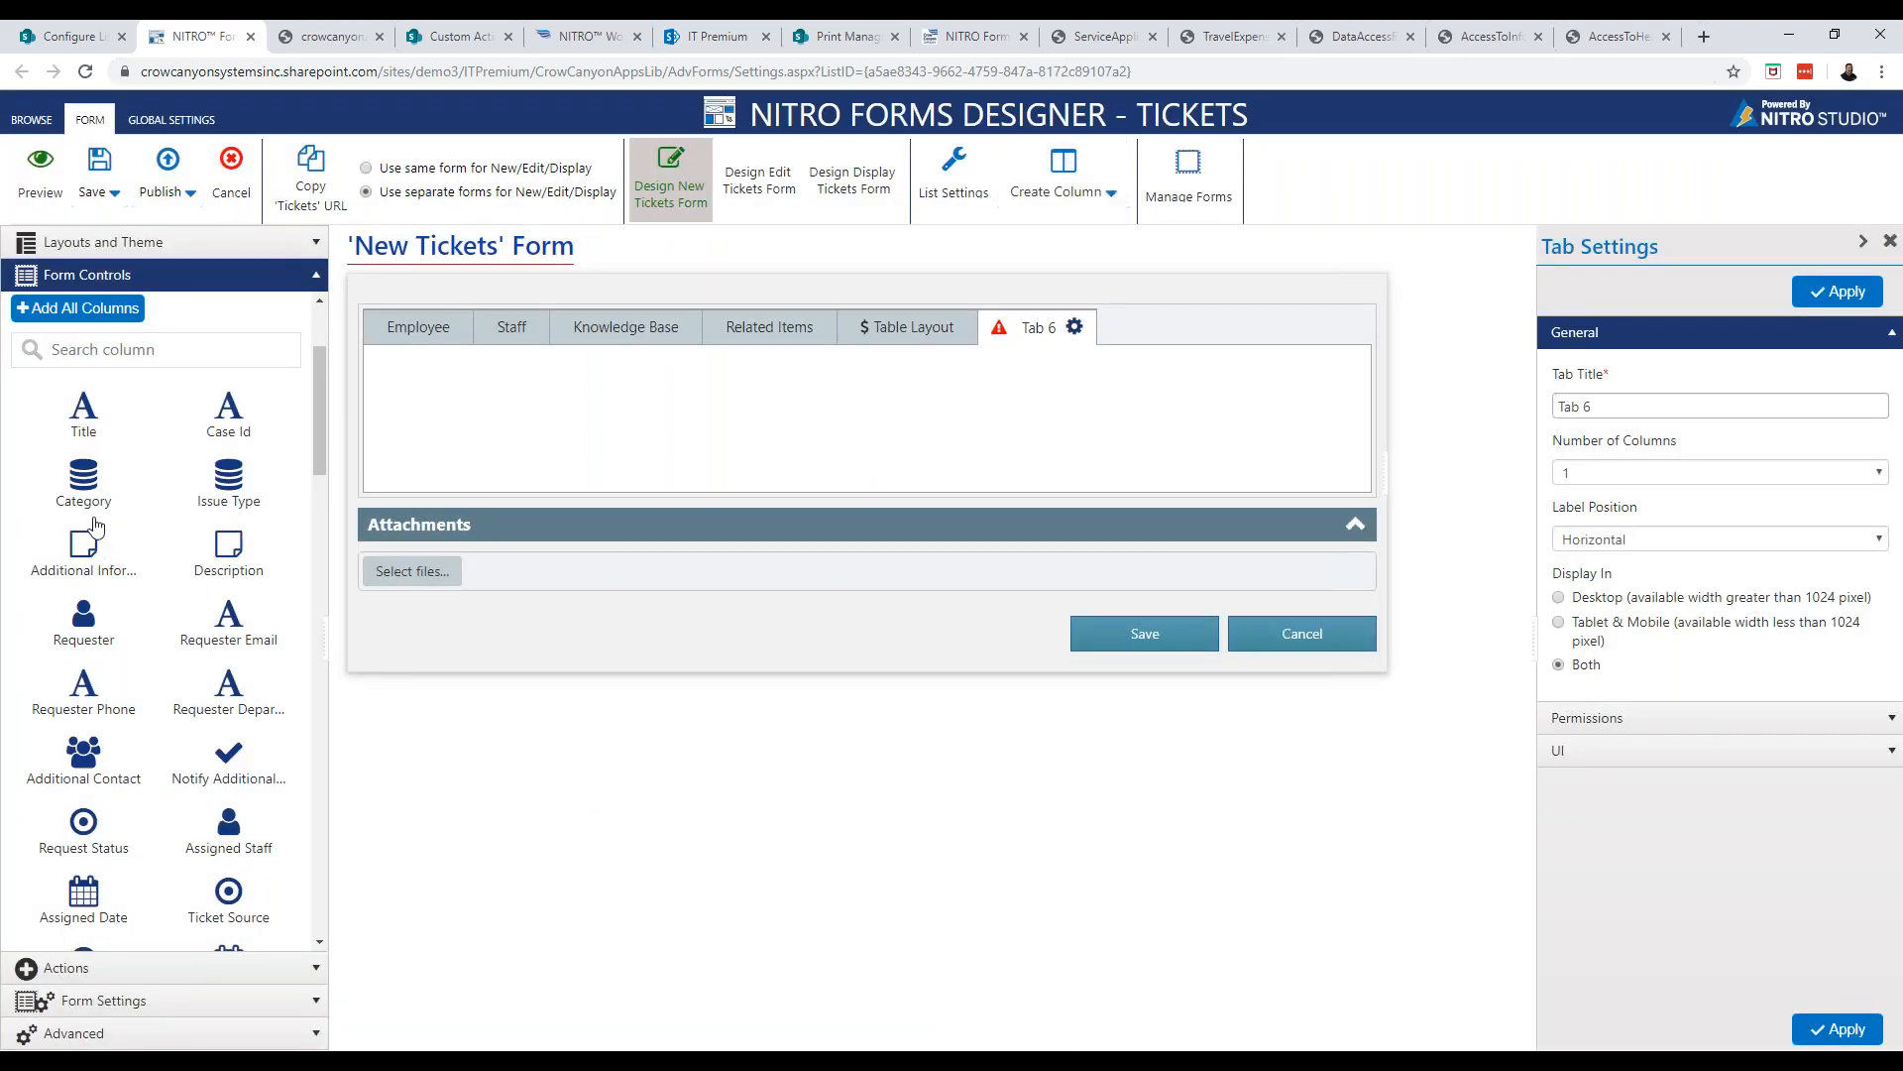
# Place the Title column on Tab 6 with the Description column below it
pyautogui.moveTo(83, 426); pyautogui.dragTo(478, 386)
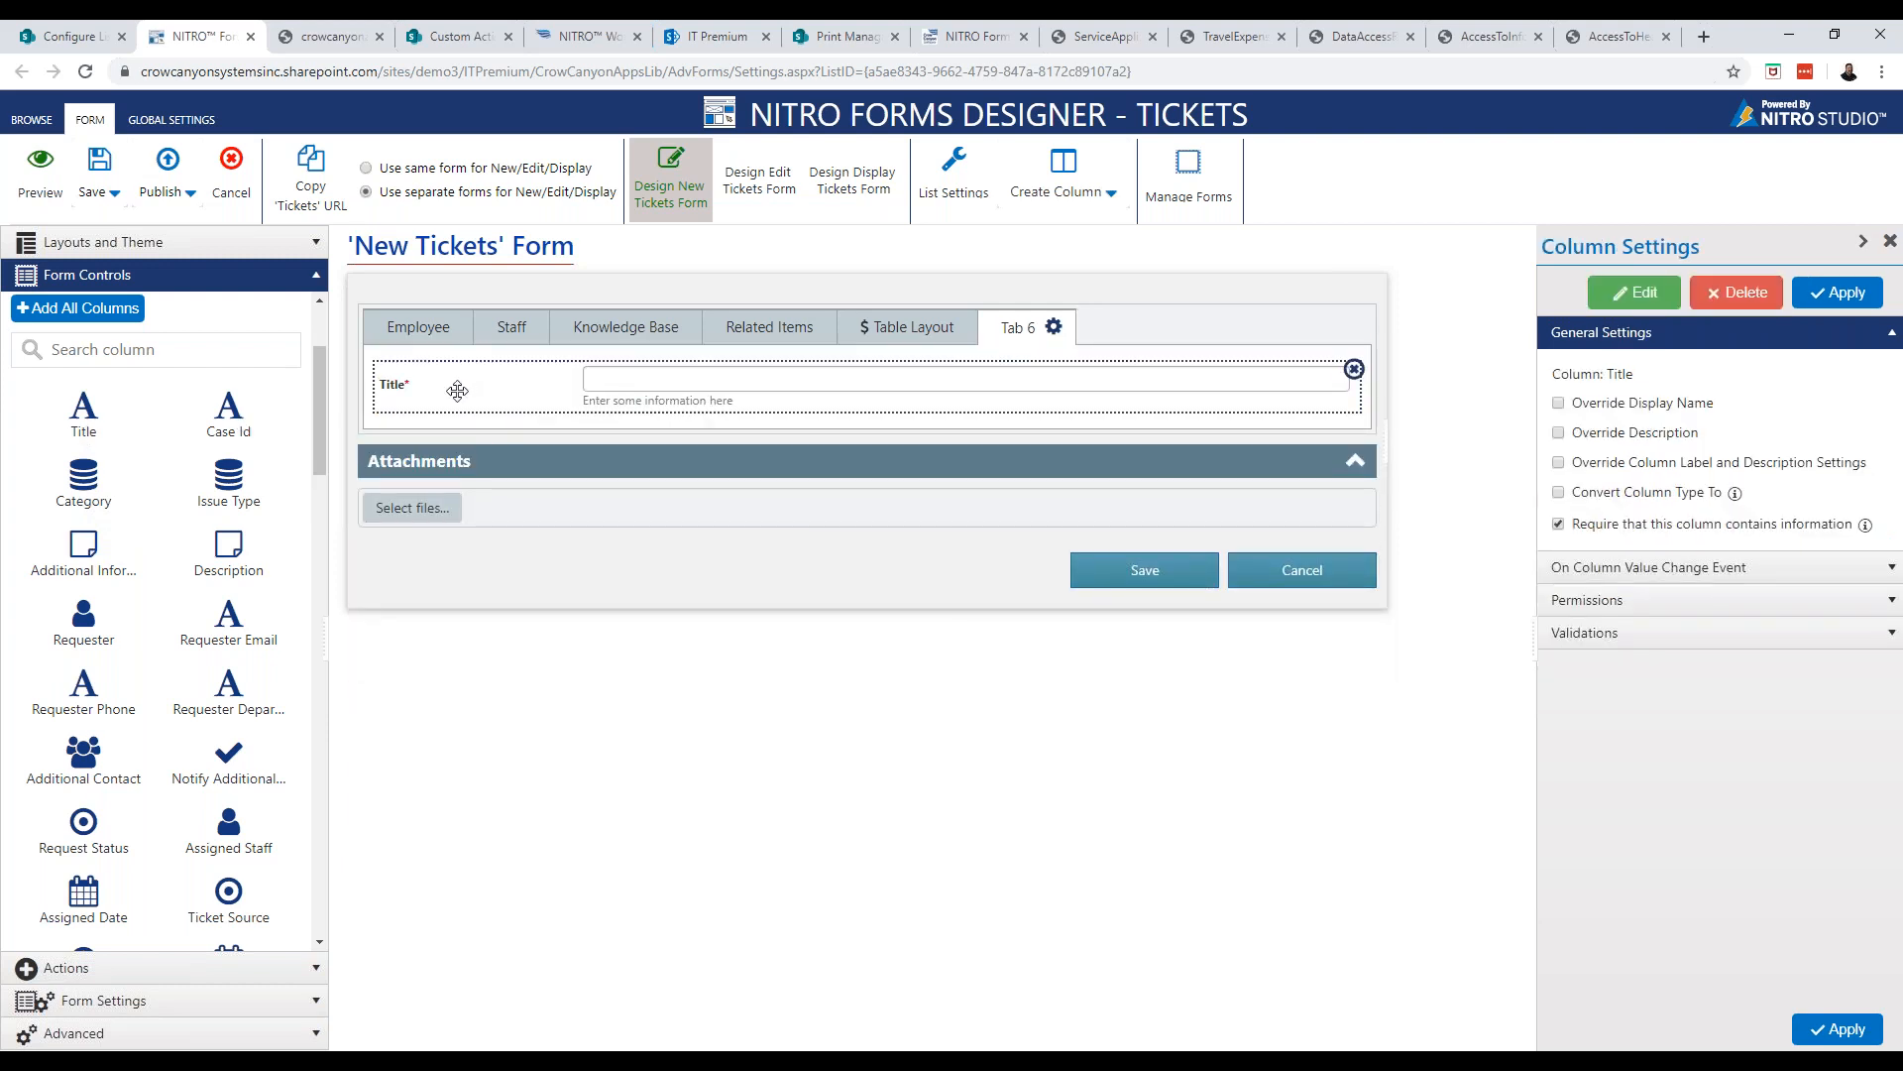
pyautogui.moveTo(214, 567); pyautogui.dragTo(606, 427)
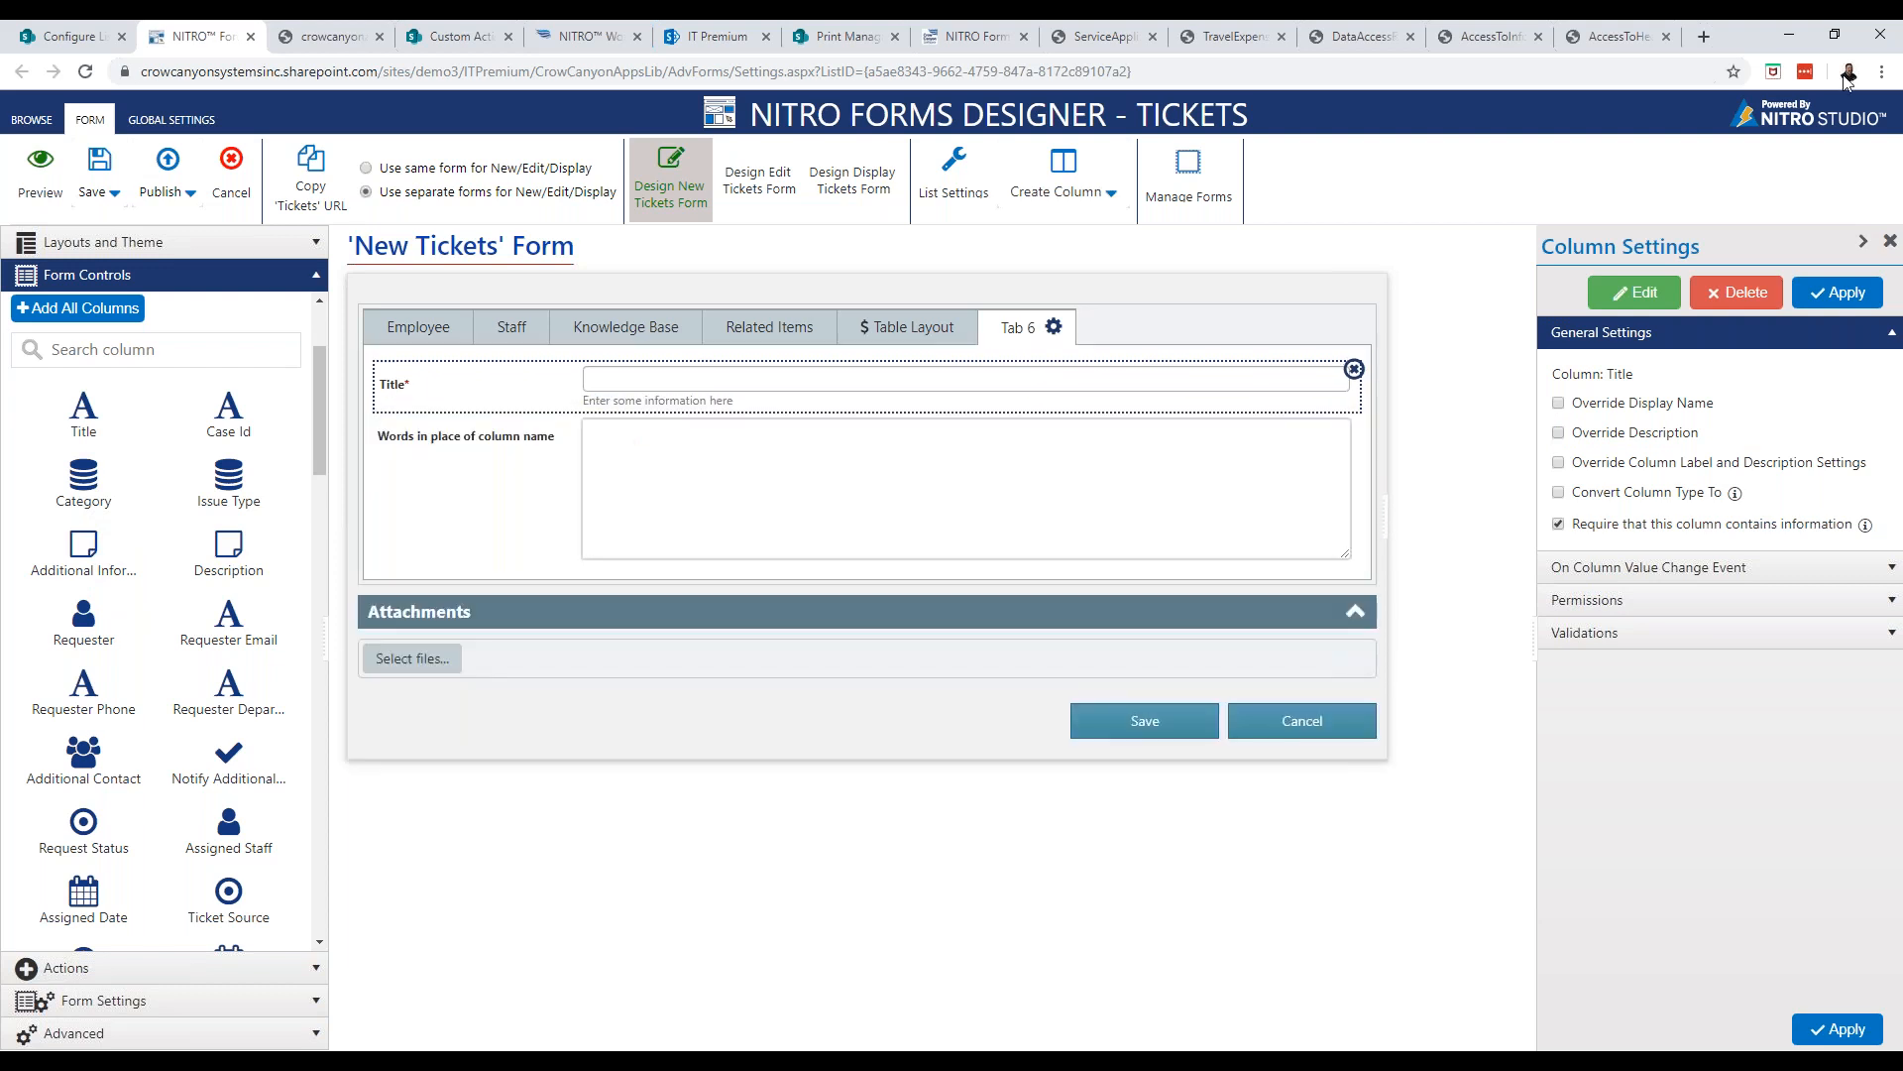
pyautogui.click(1865, 46)
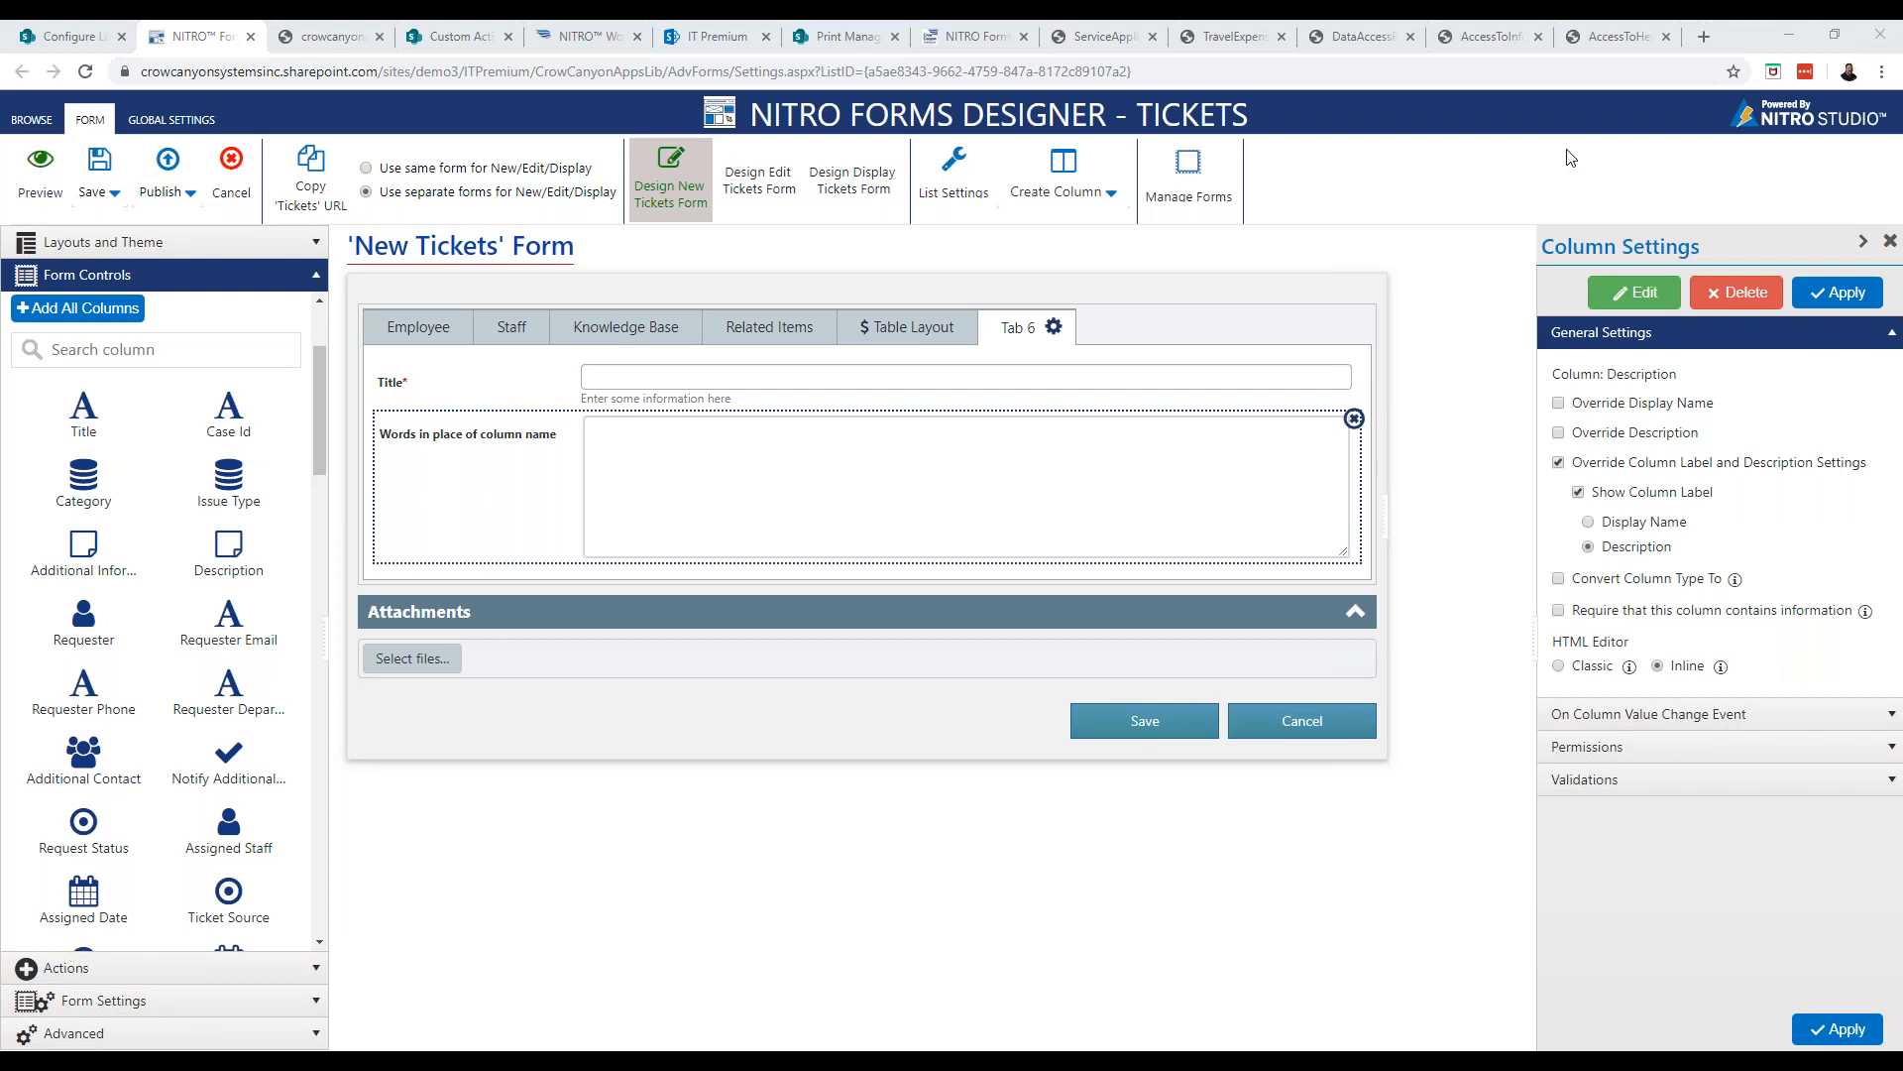
# Apply a 2-column layout to Tab 6 and return it to 1 column
pyautogui.click(1008, 327)
pyautogui.click(1695, 473)
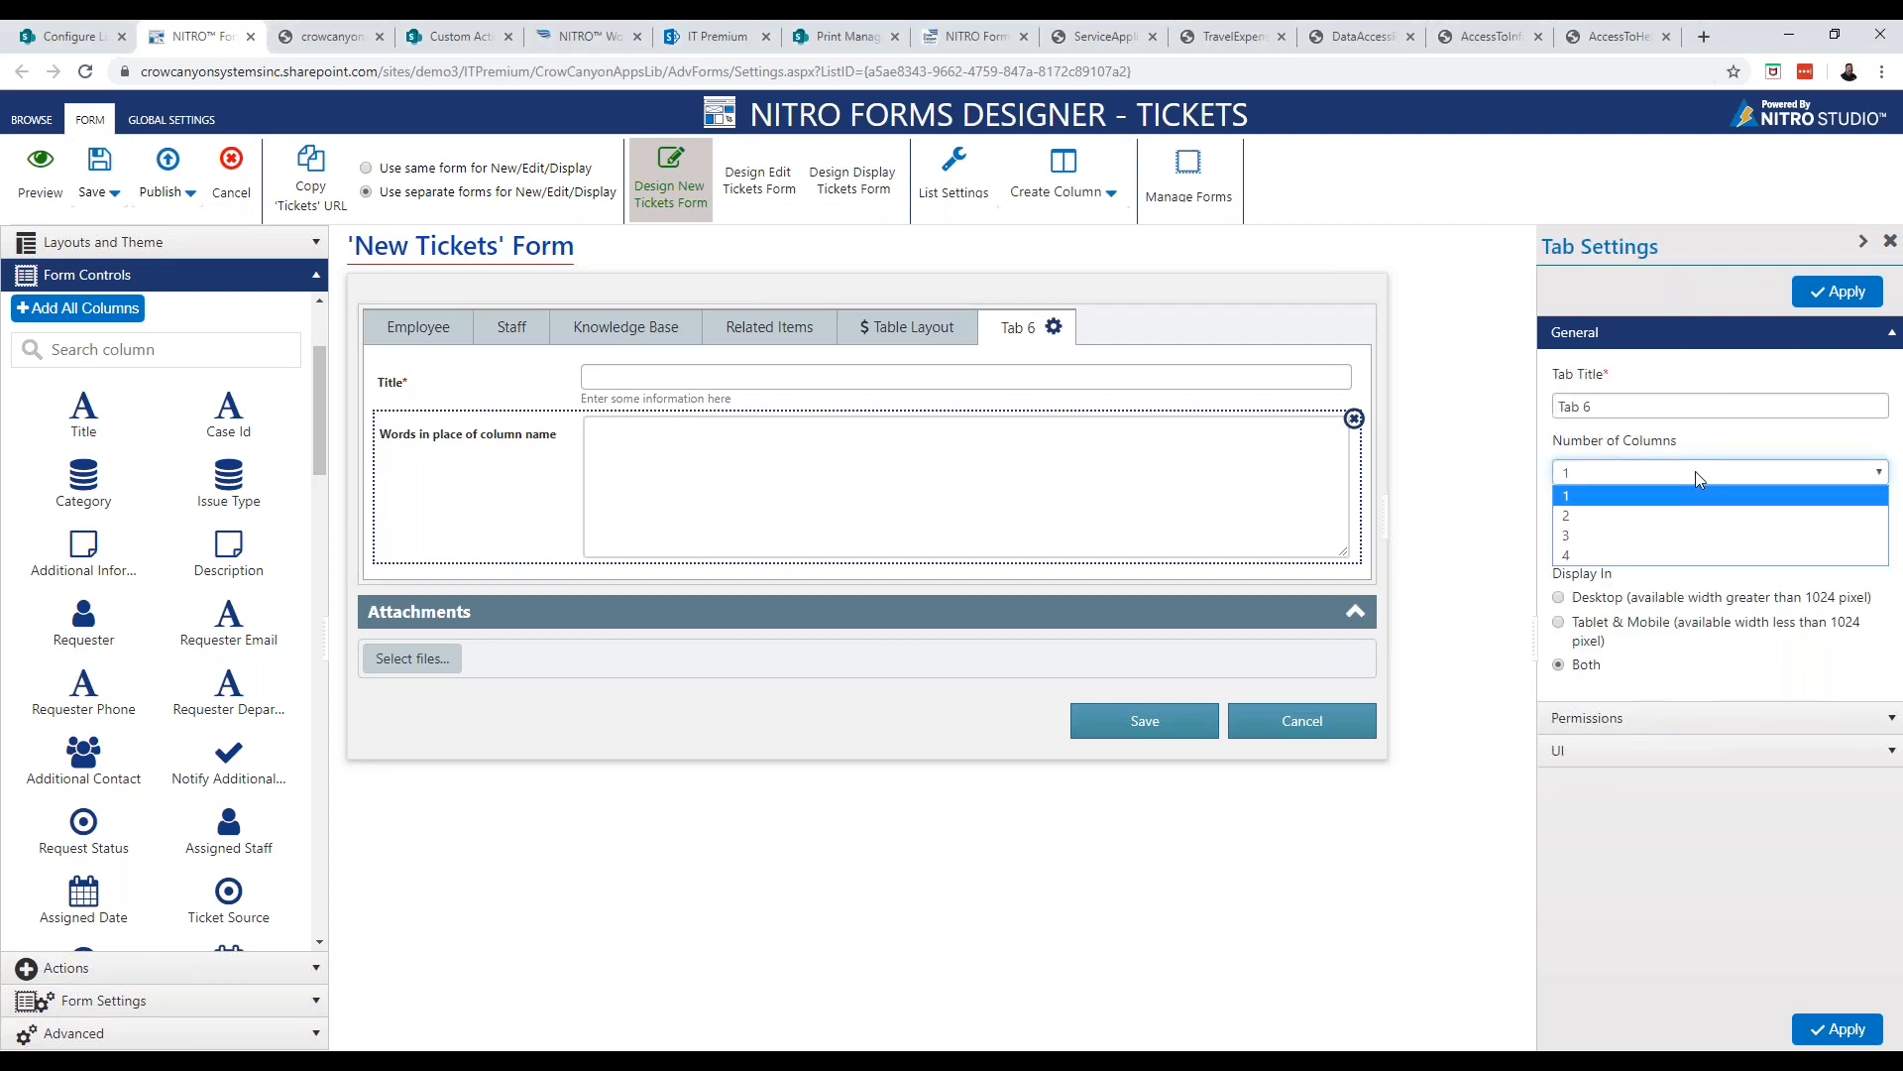
pyautogui.click(1805, 510)
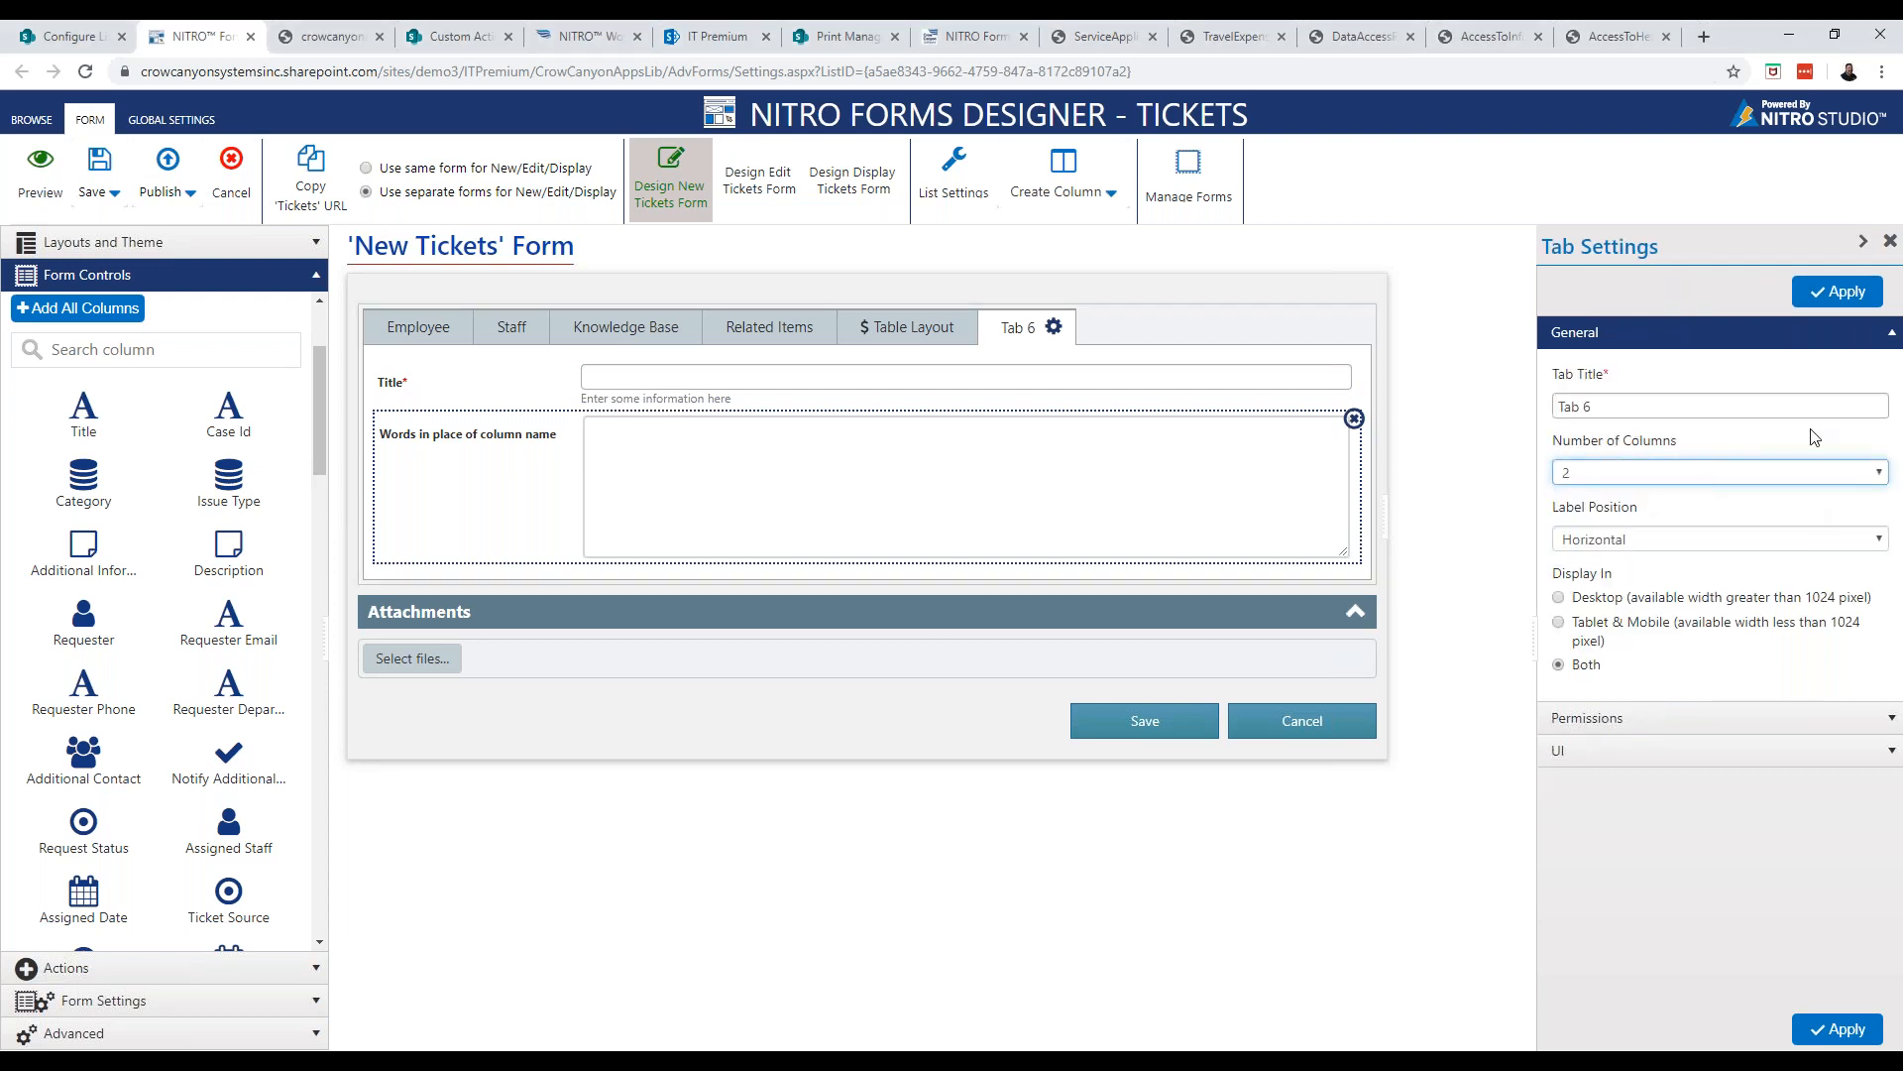
pyautogui.click(1836, 295)
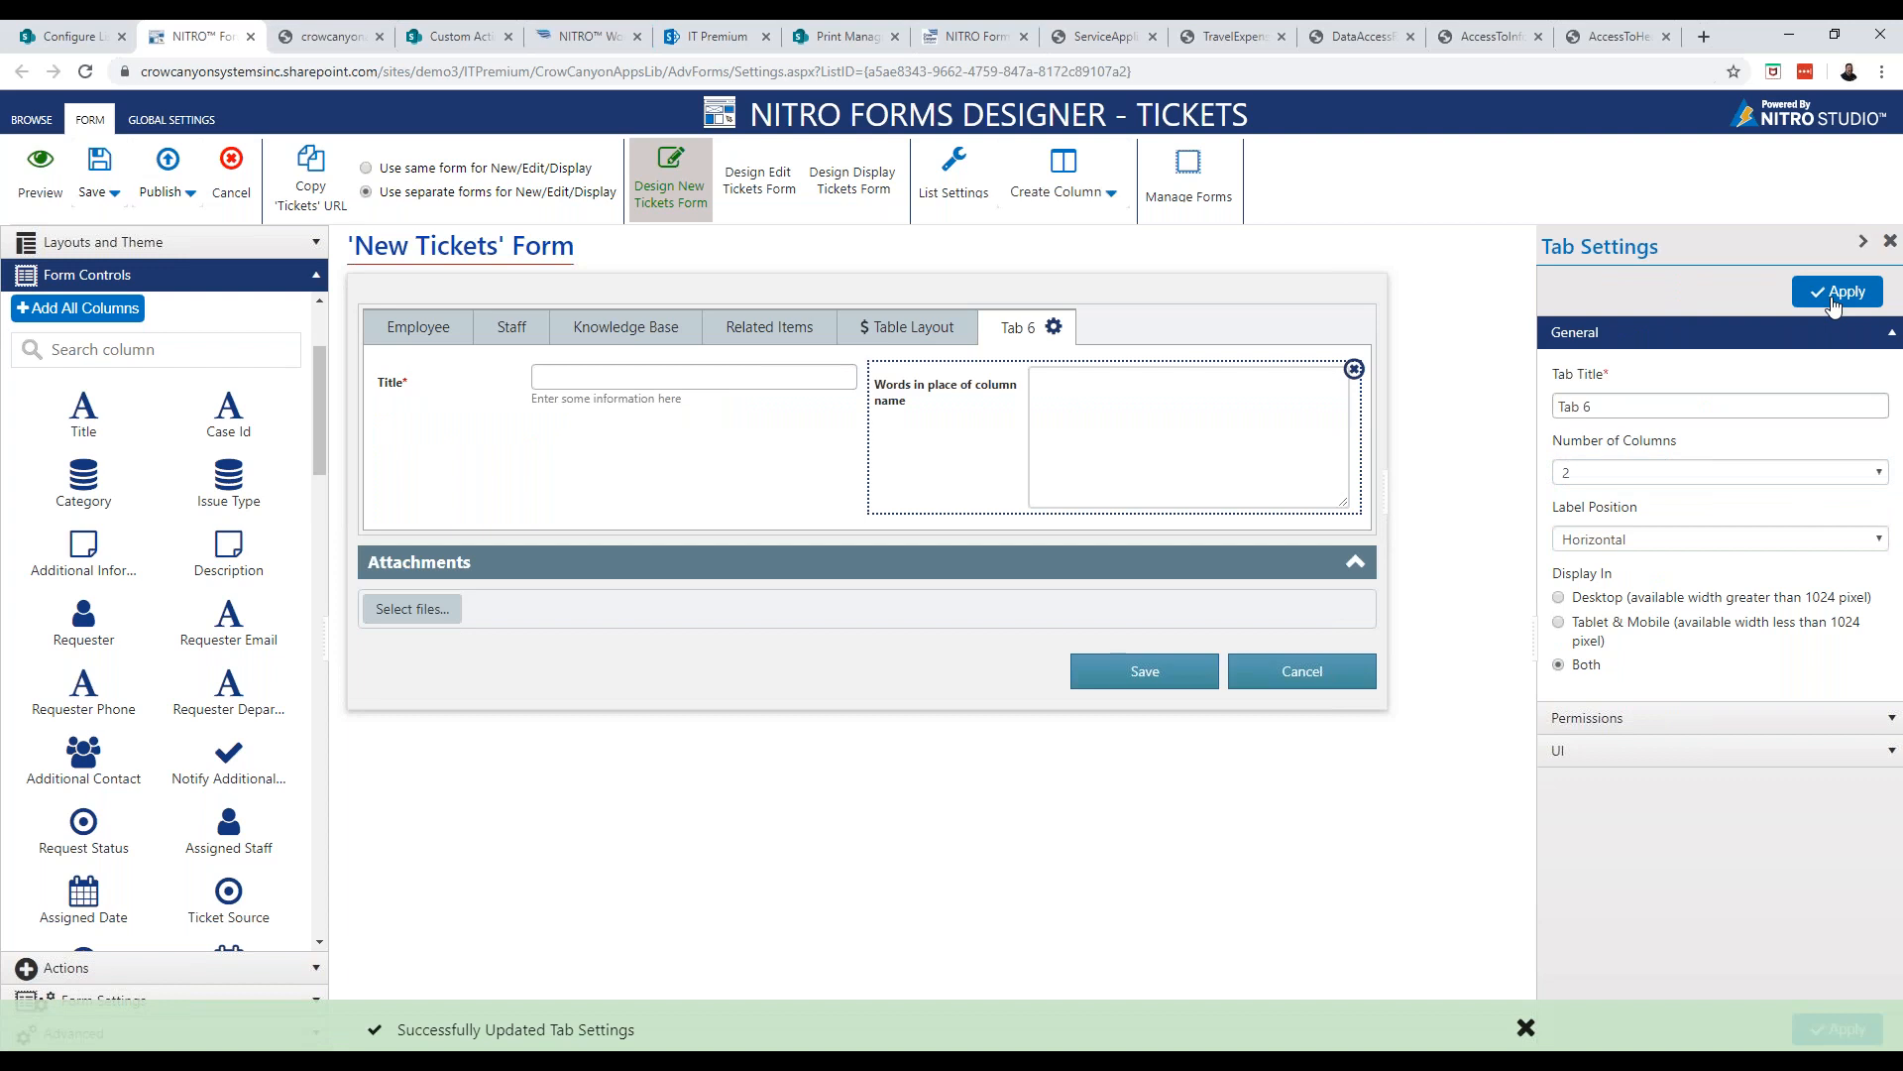
pyautogui.click(1837, 474)
pyautogui.click(1818, 498)
pyautogui.click(1837, 291)
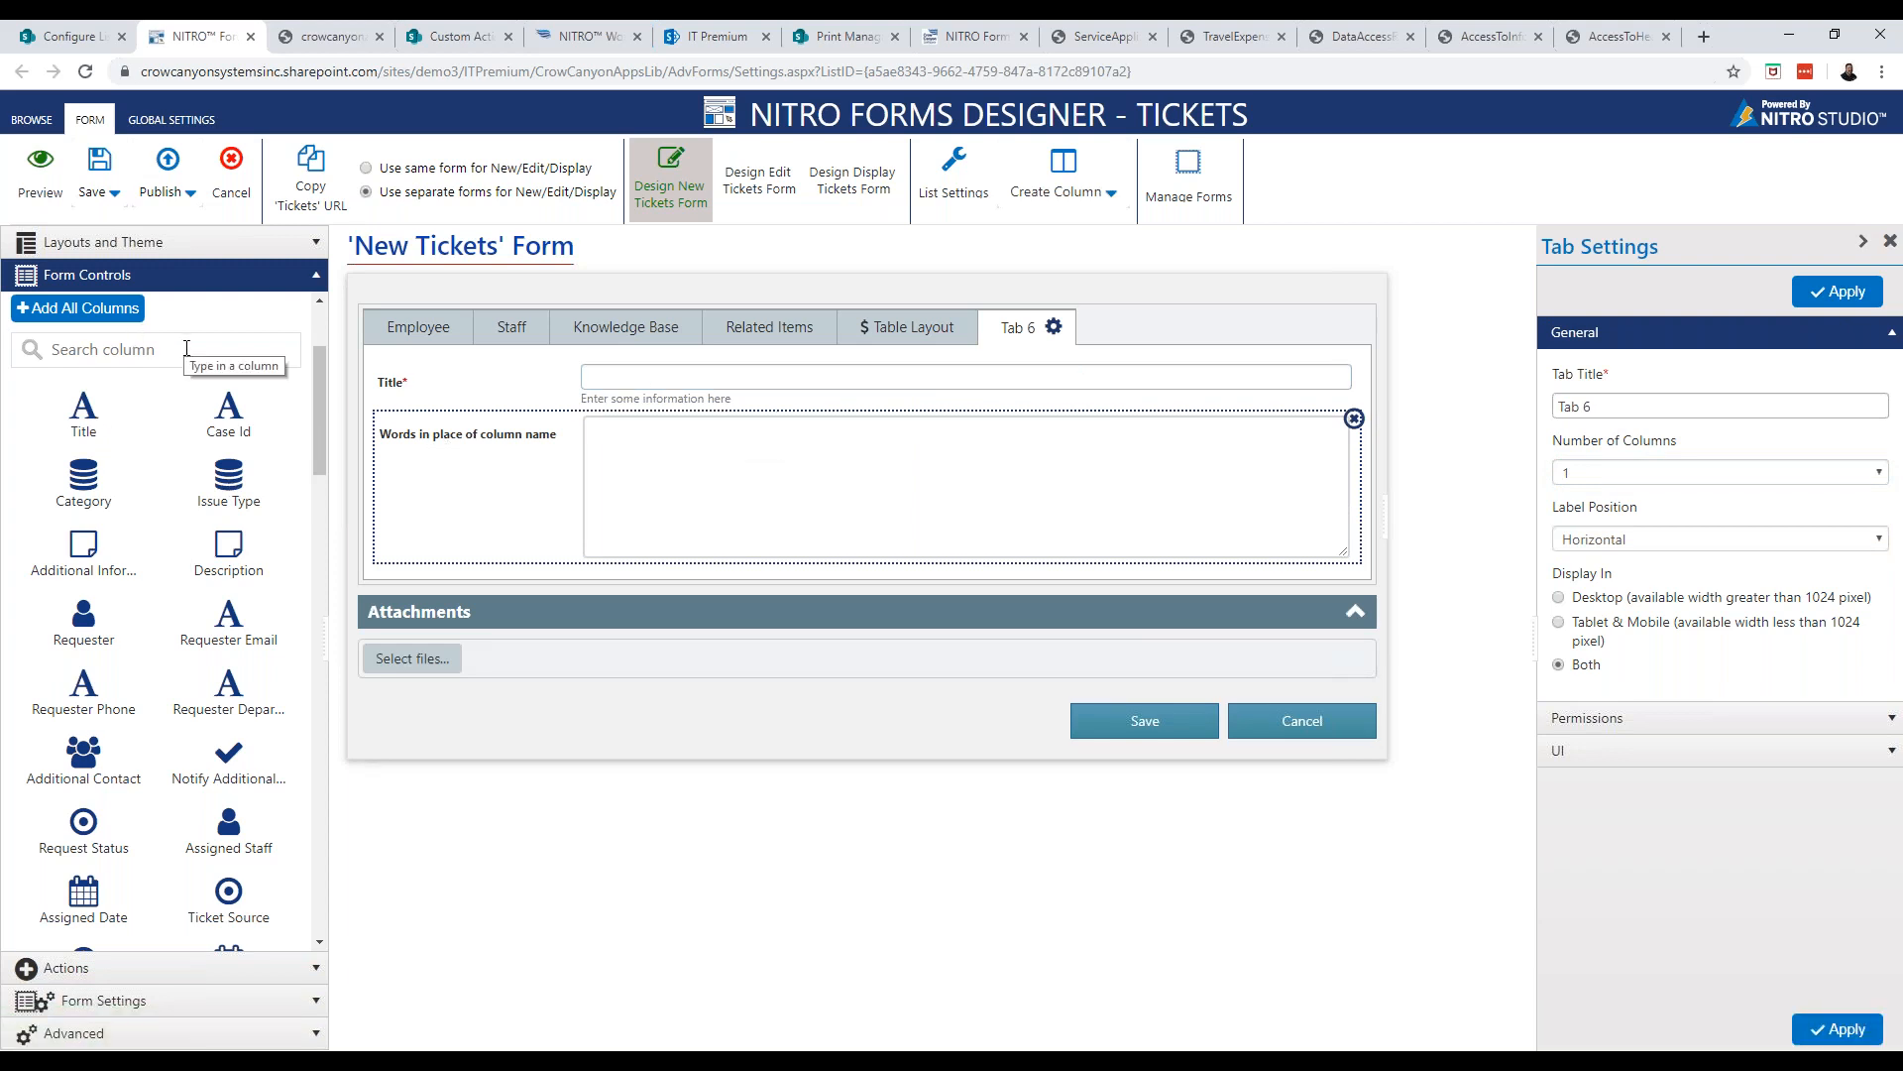
# Insert a 1 x 3 table above Title on Tab 6, with Issue Type in the first cell and Requester Email in the second
pyautogui.scroll(2, 119, 387)
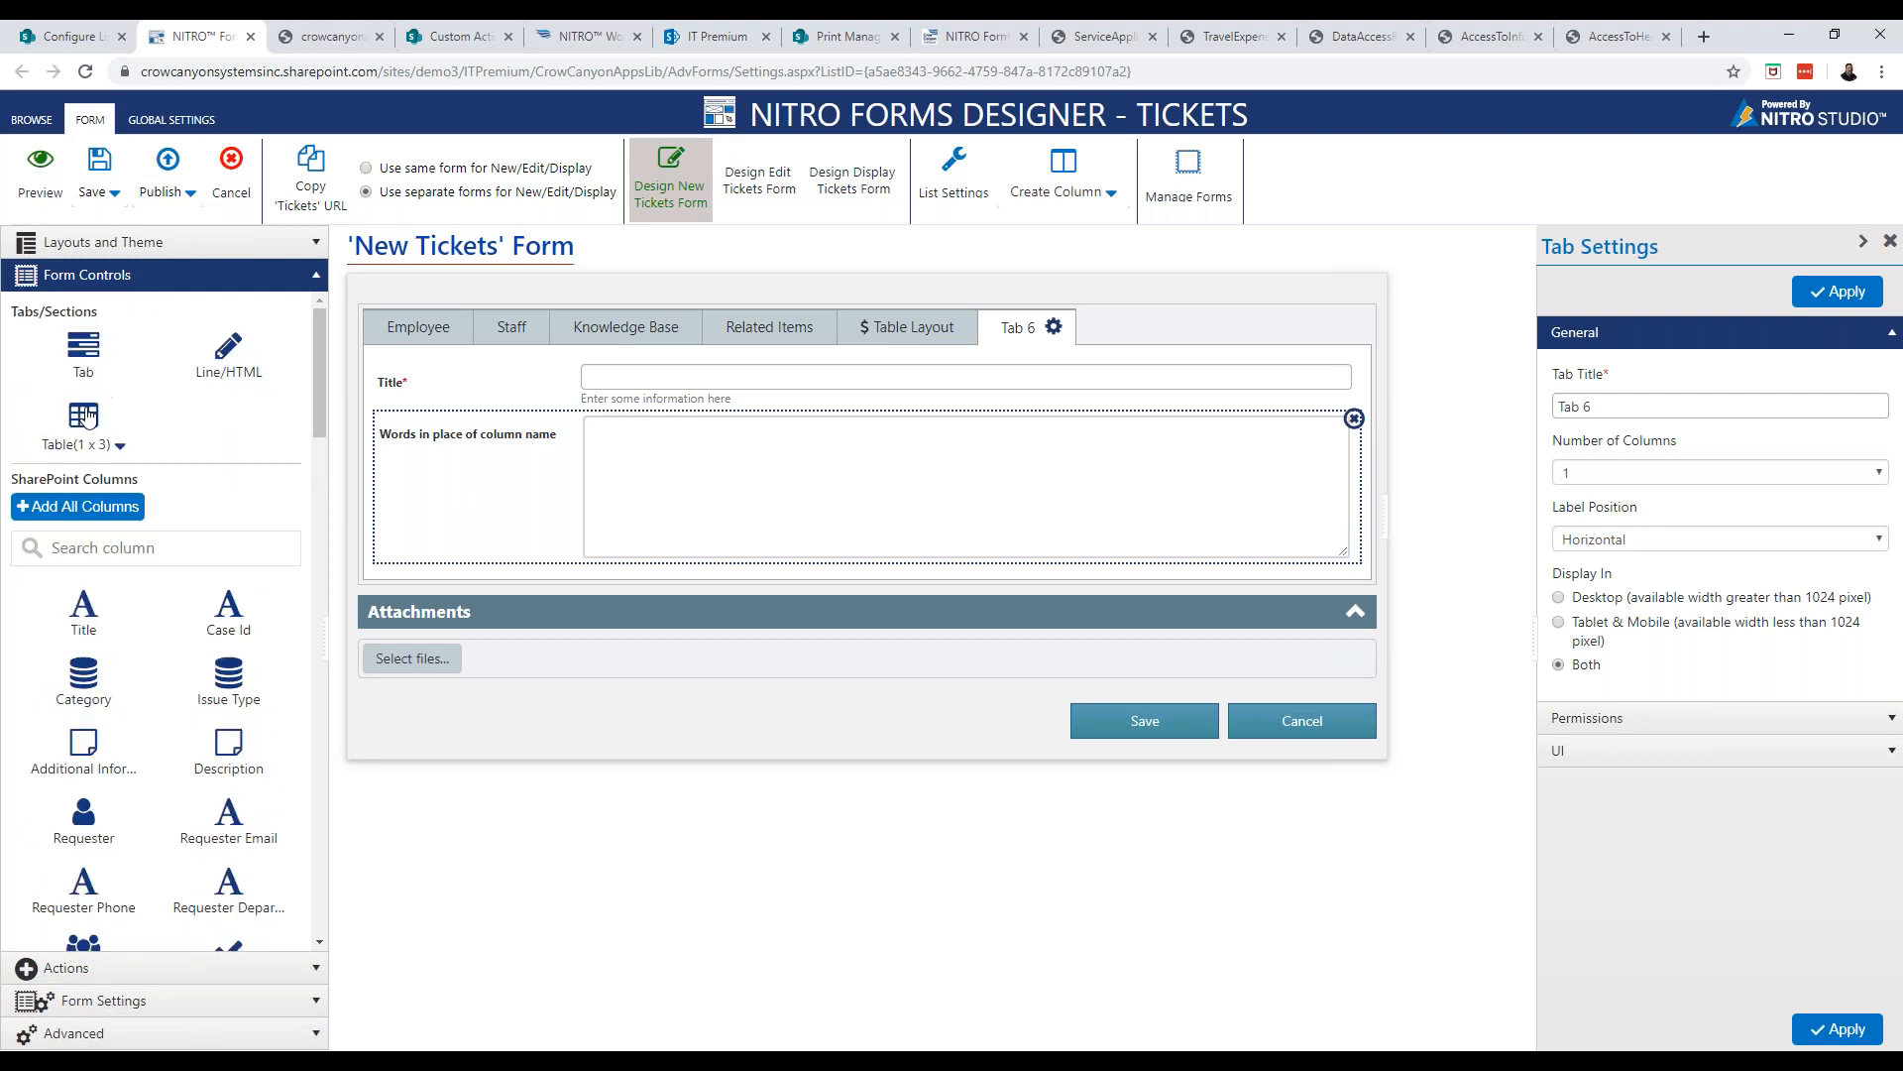
pyautogui.moveTo(86, 416); pyautogui.dragTo(567, 367)
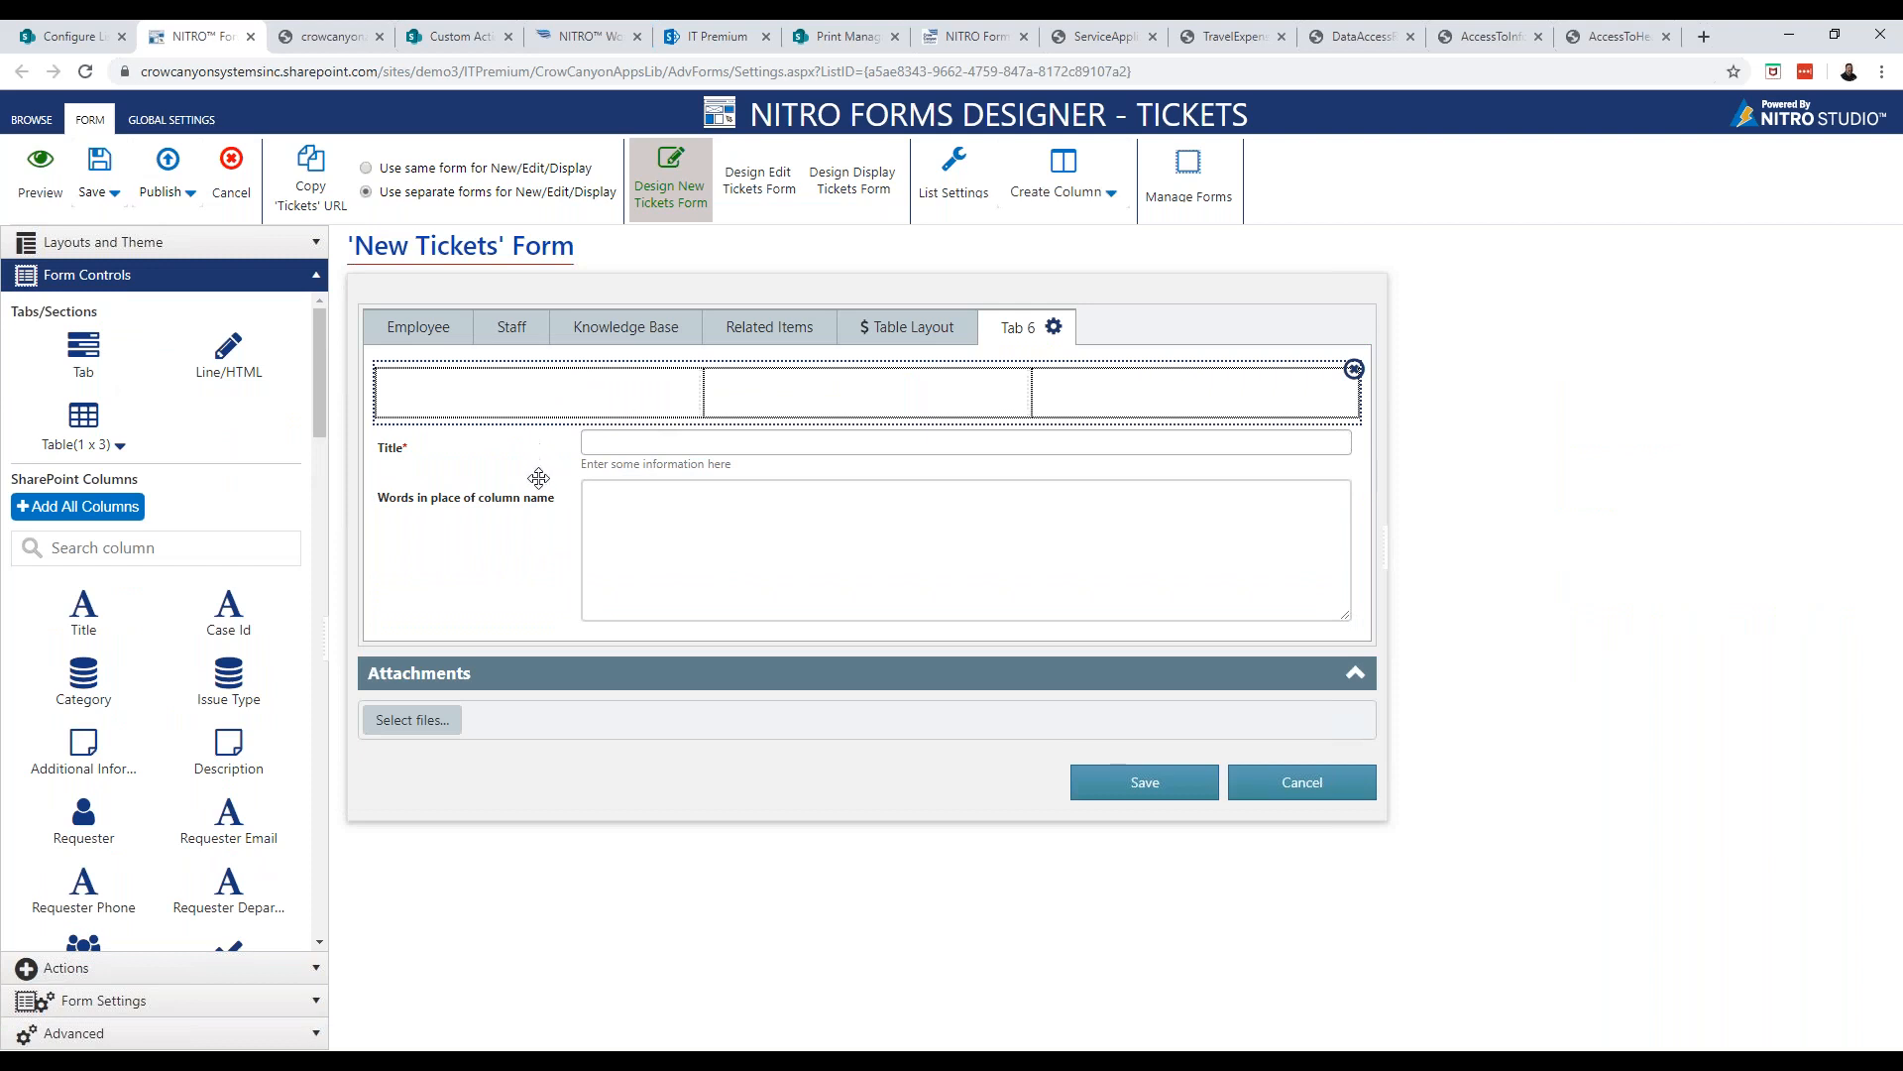
pyautogui.moveTo(241, 687); pyautogui.dragTo(463, 409)
pyautogui.moveTo(221, 827); pyautogui.dragTo(807, 397)
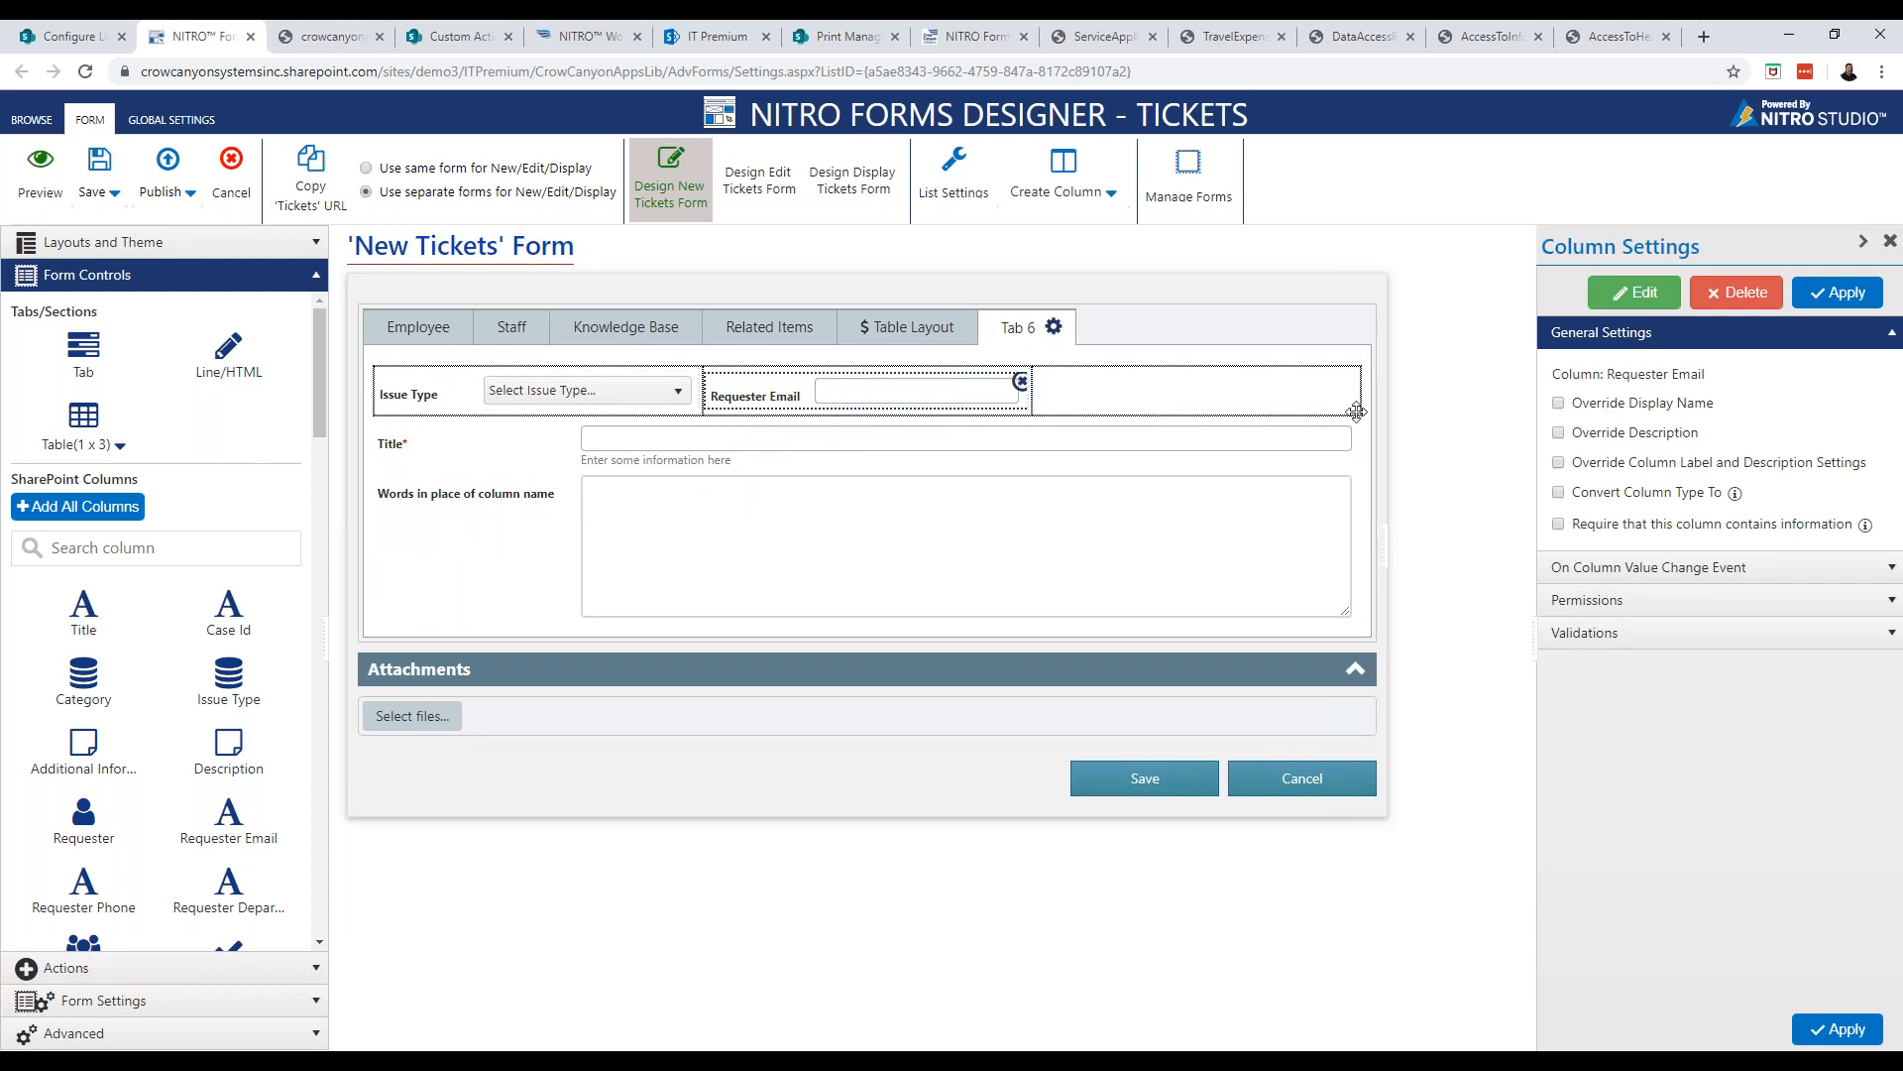
# Override the Requester Email column's label settings so that its column label is hidden
pyautogui.click(1641, 461)
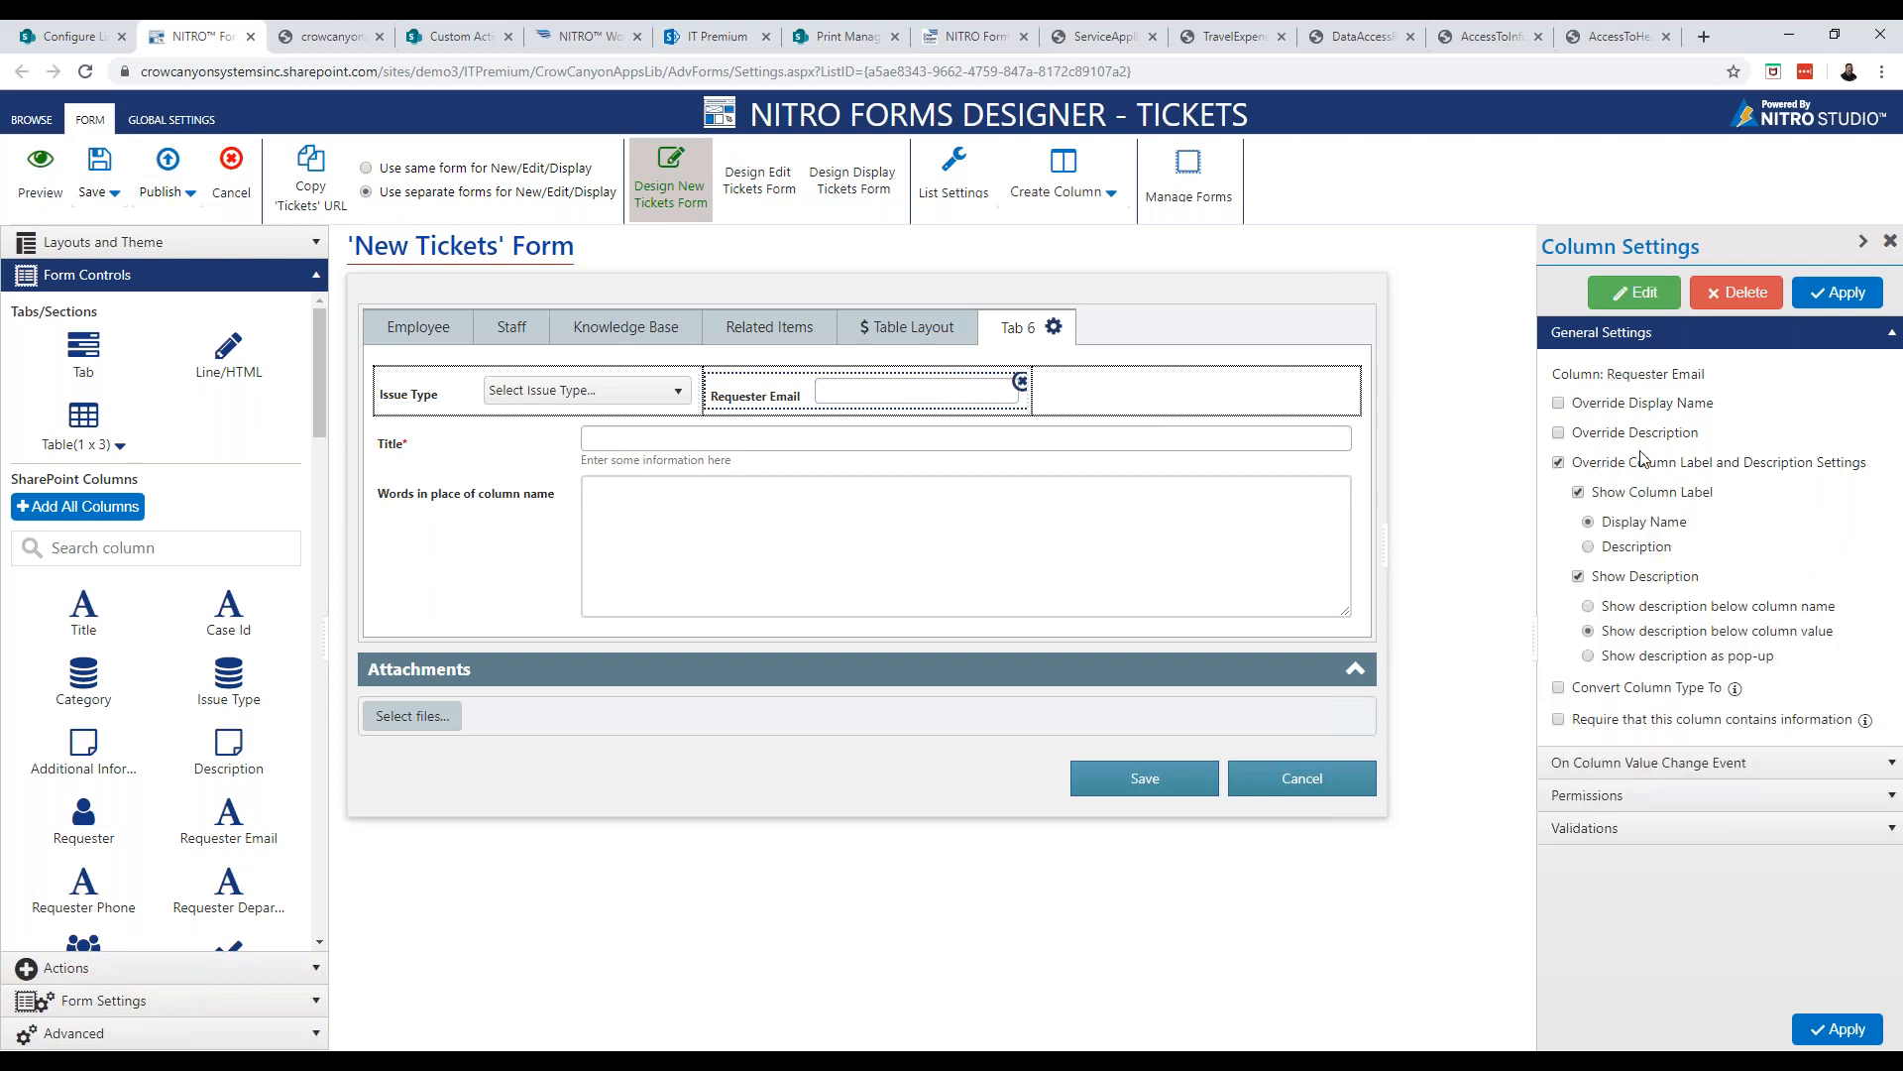
pyautogui.click(1579, 492)
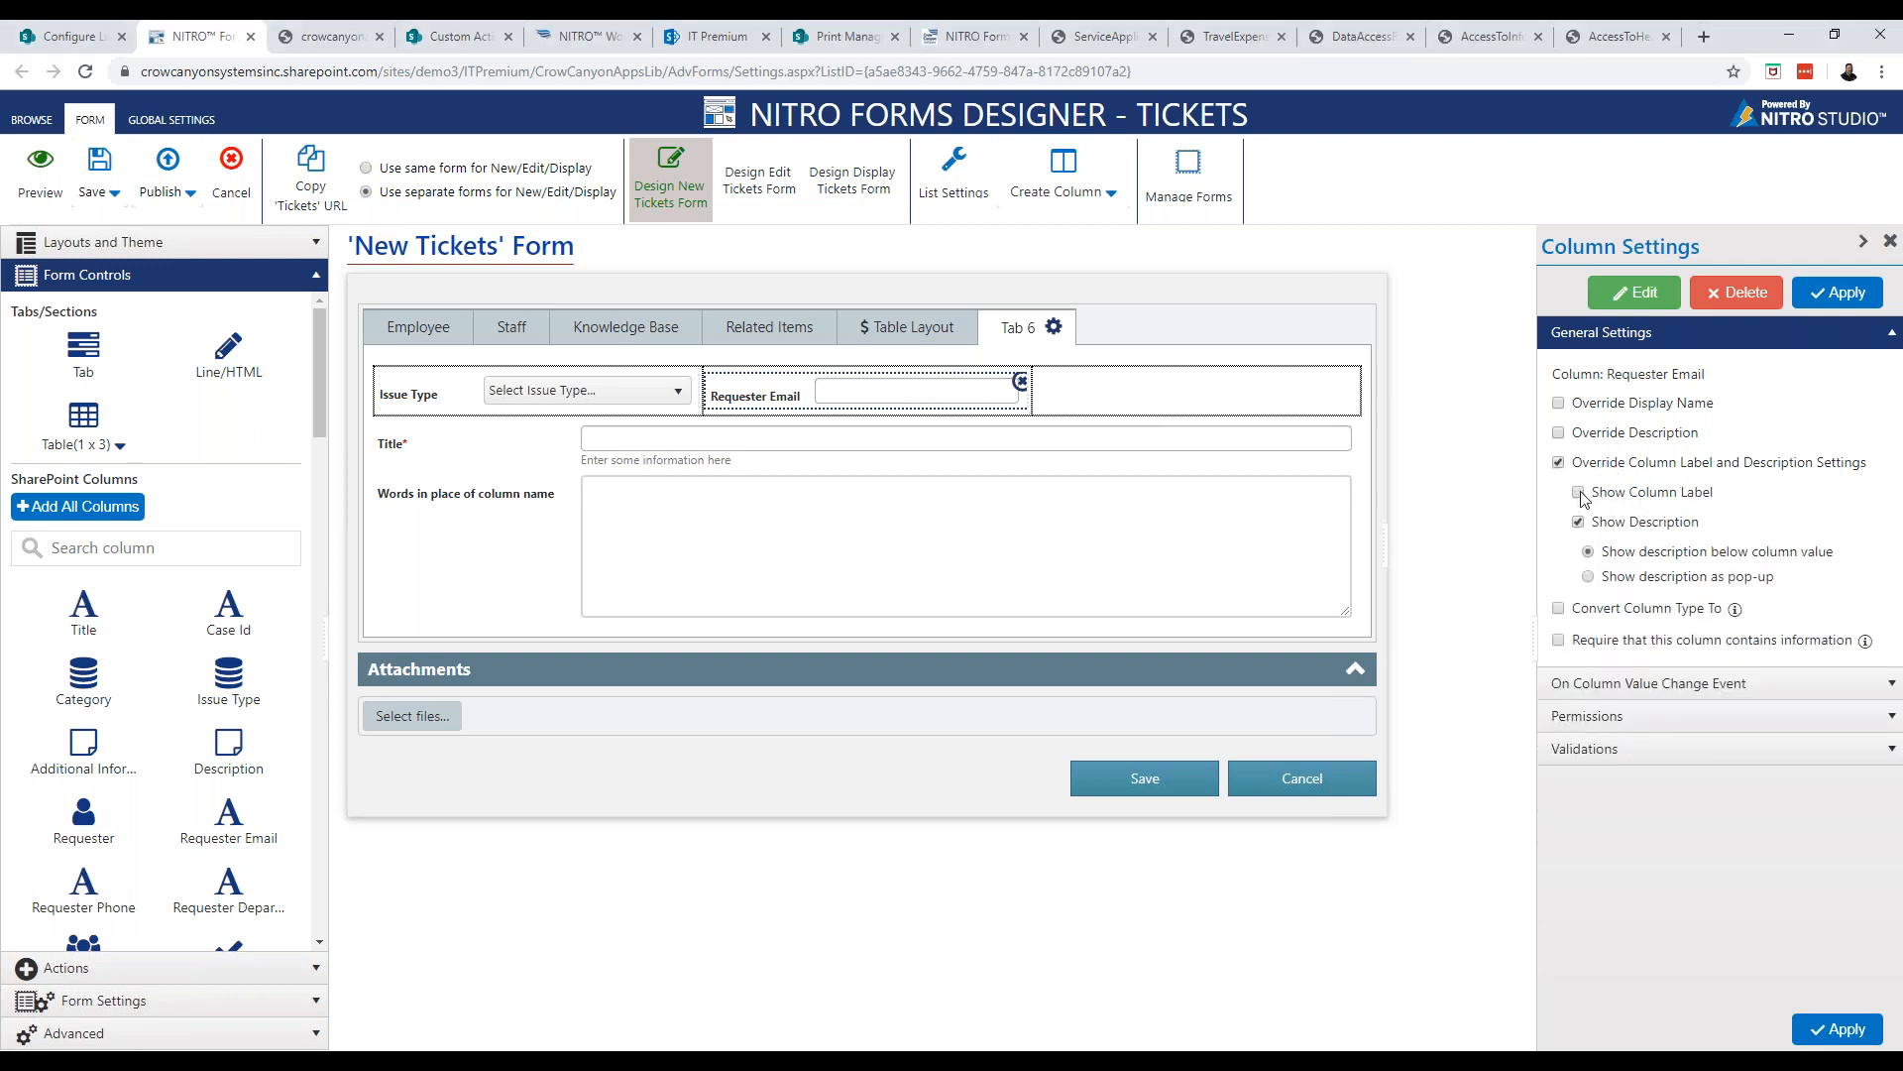
pyautogui.click(1827, 307)
# Add a Line/HTML element to the table's third cell and set its content to "Example Text"
pyautogui.moveTo(220, 359); pyautogui.dragTo(1184, 445)
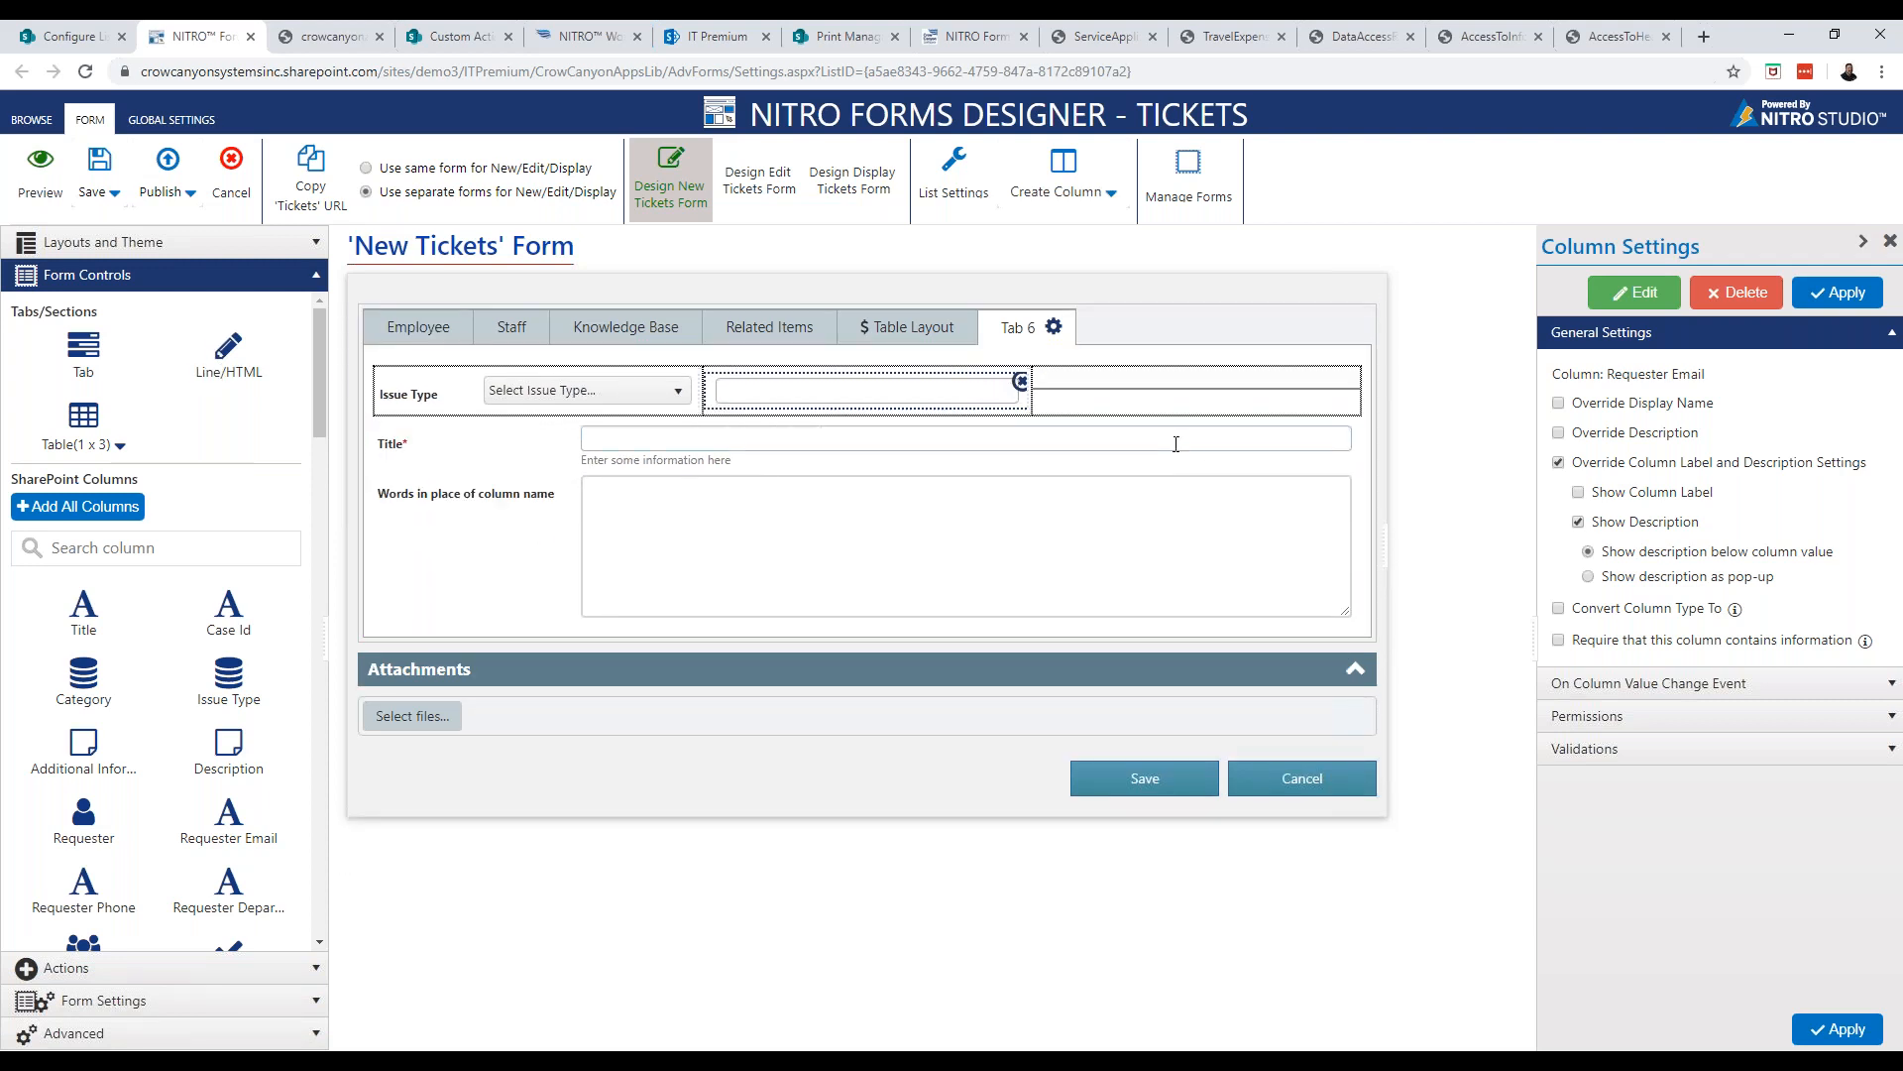
pyautogui.click(1689, 600)
pyautogui.press('BackSpace')
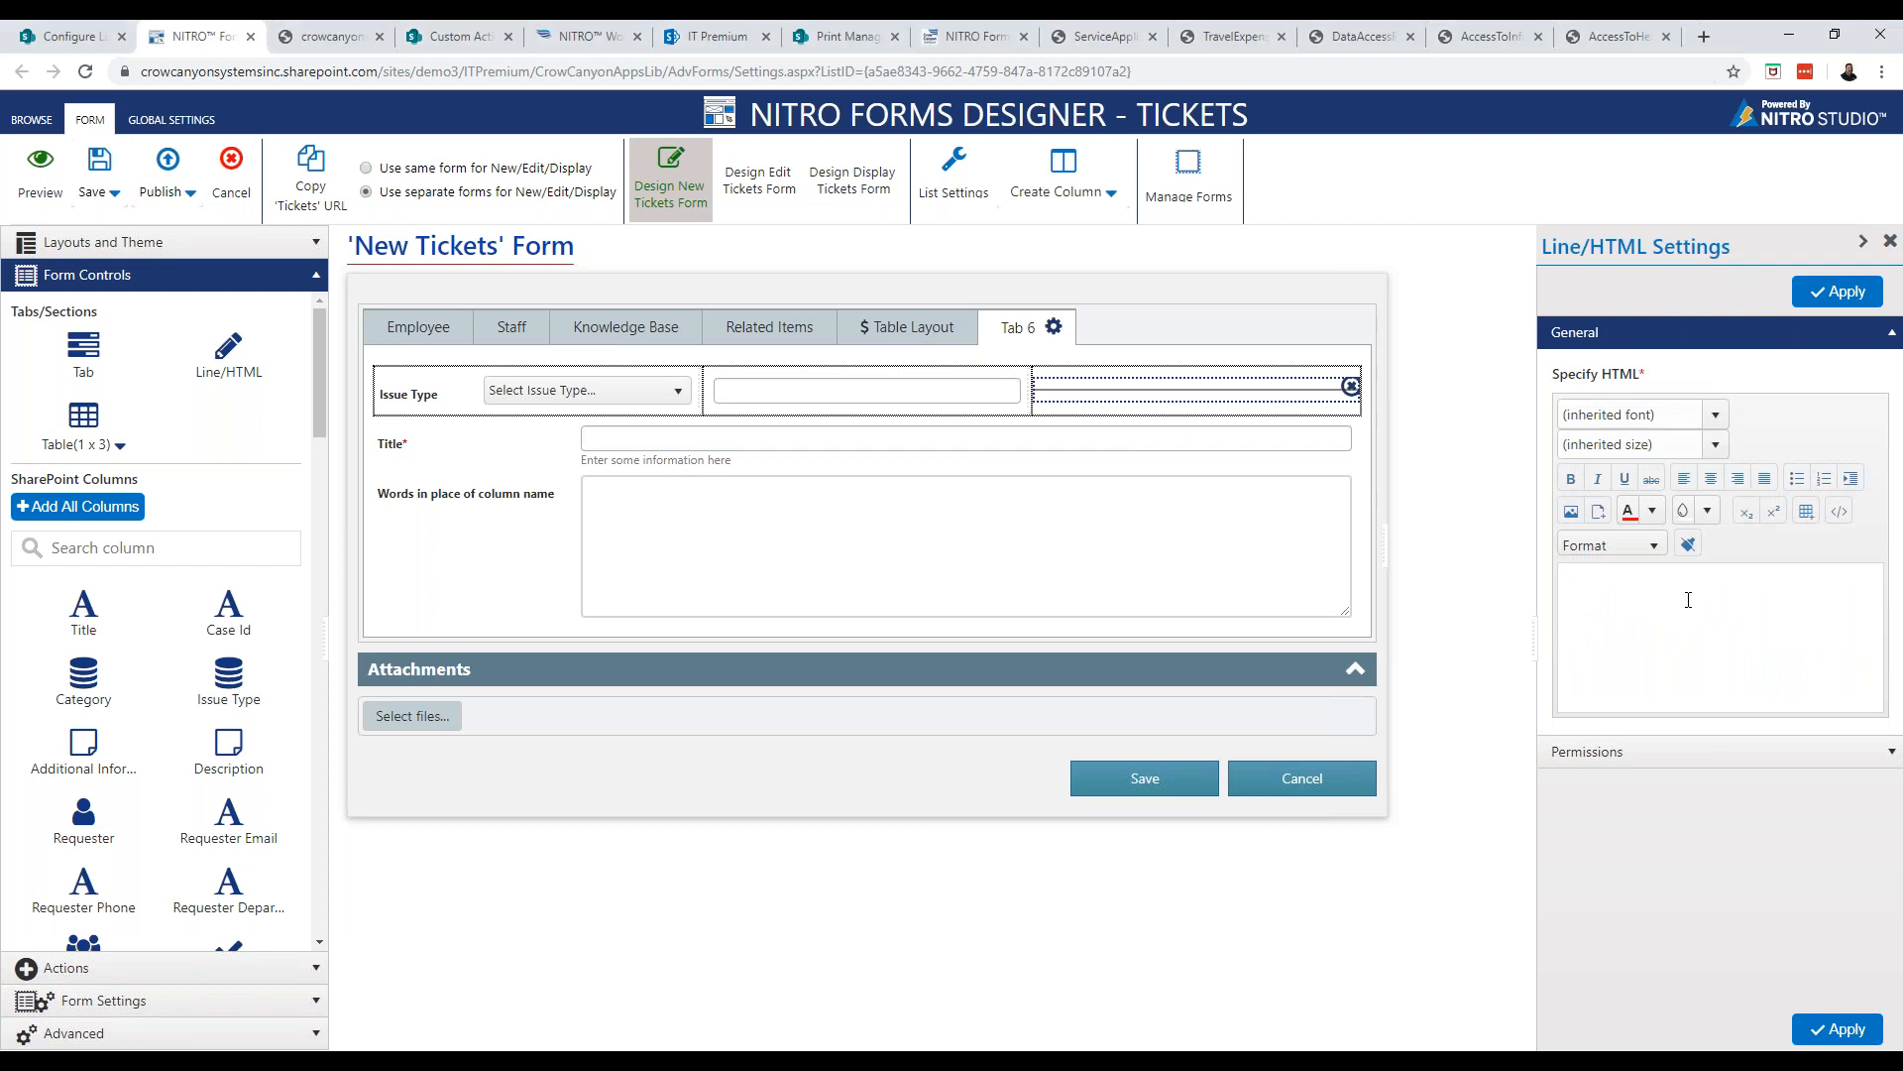
pyautogui.write('Example Text')
pyautogui.click(1877, 291)
# Format "Example Text" as centered, red, and size 5 (18pt), and apply the changes
pyautogui.moveTo(1652, 571); pyautogui.dragTo(1561, 575)
pyautogui.click(1711, 479)
pyautogui.click(1819, 289)
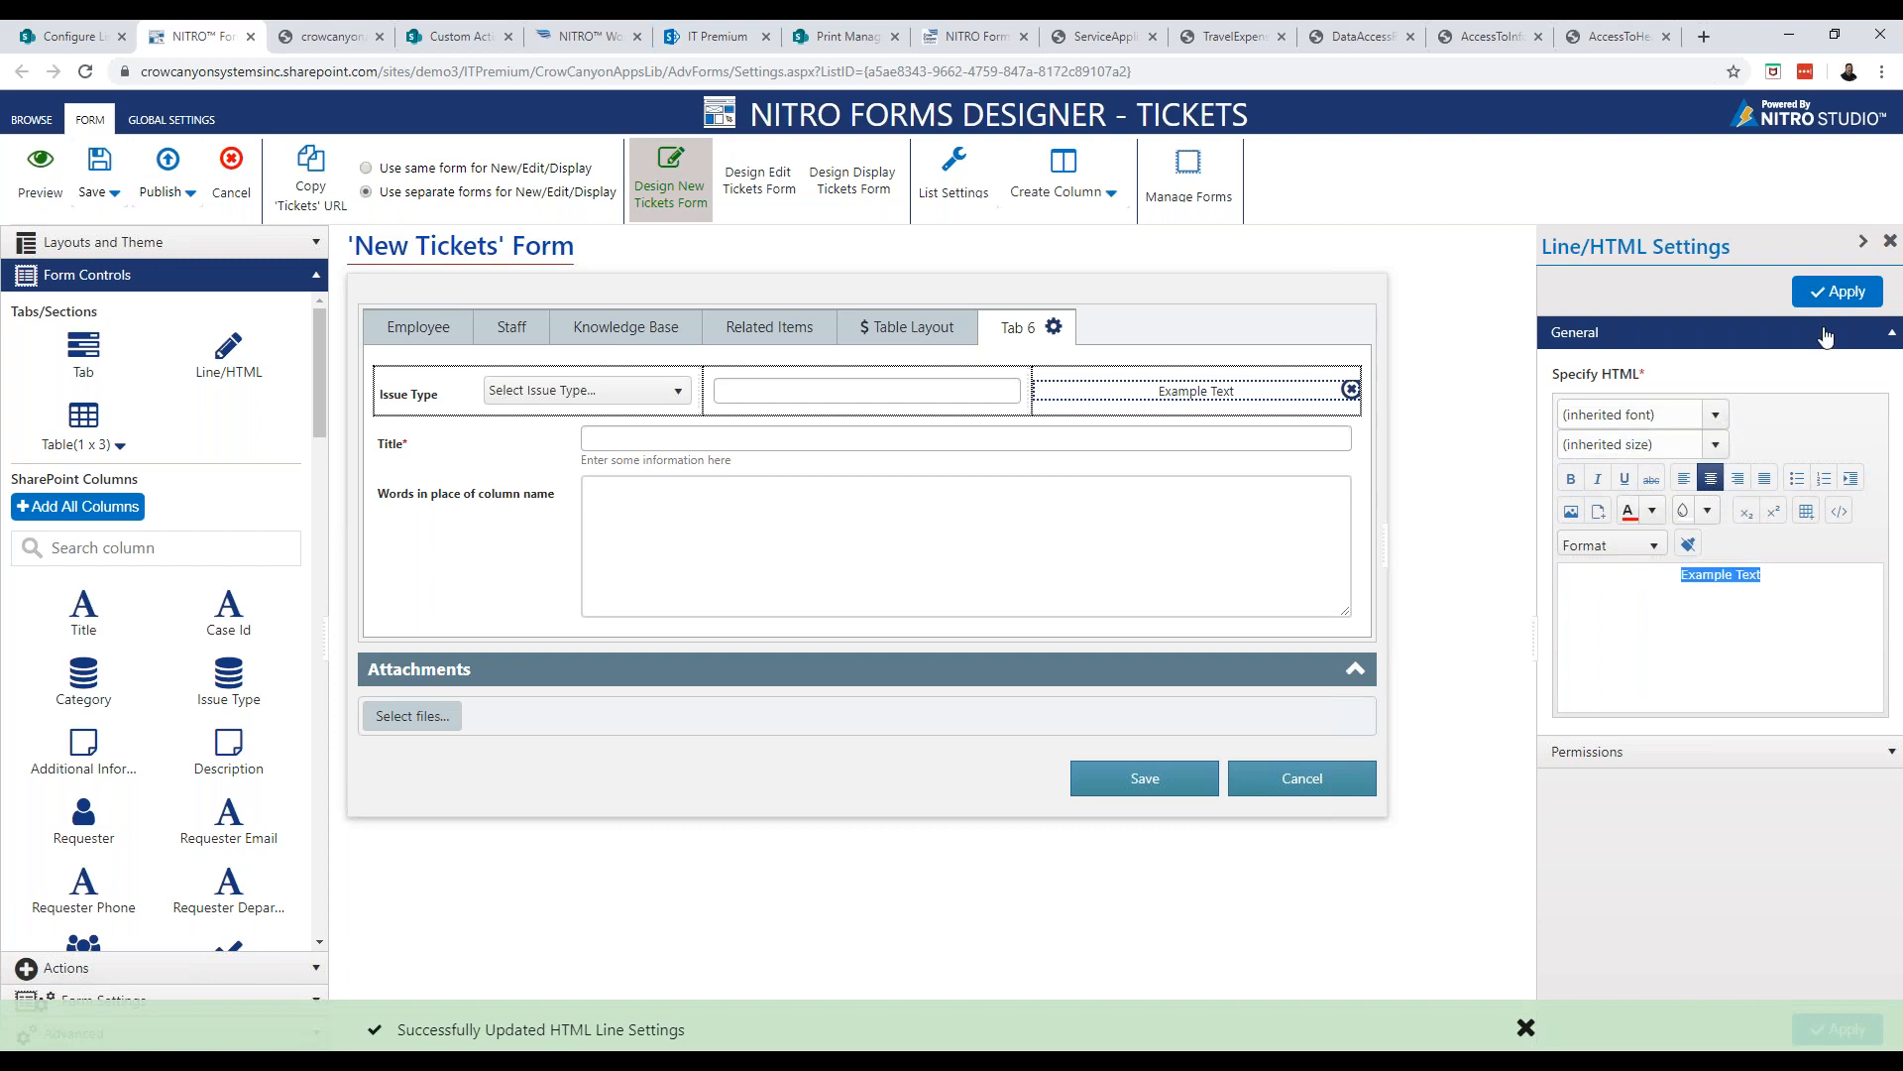
pyautogui.click(1715, 446)
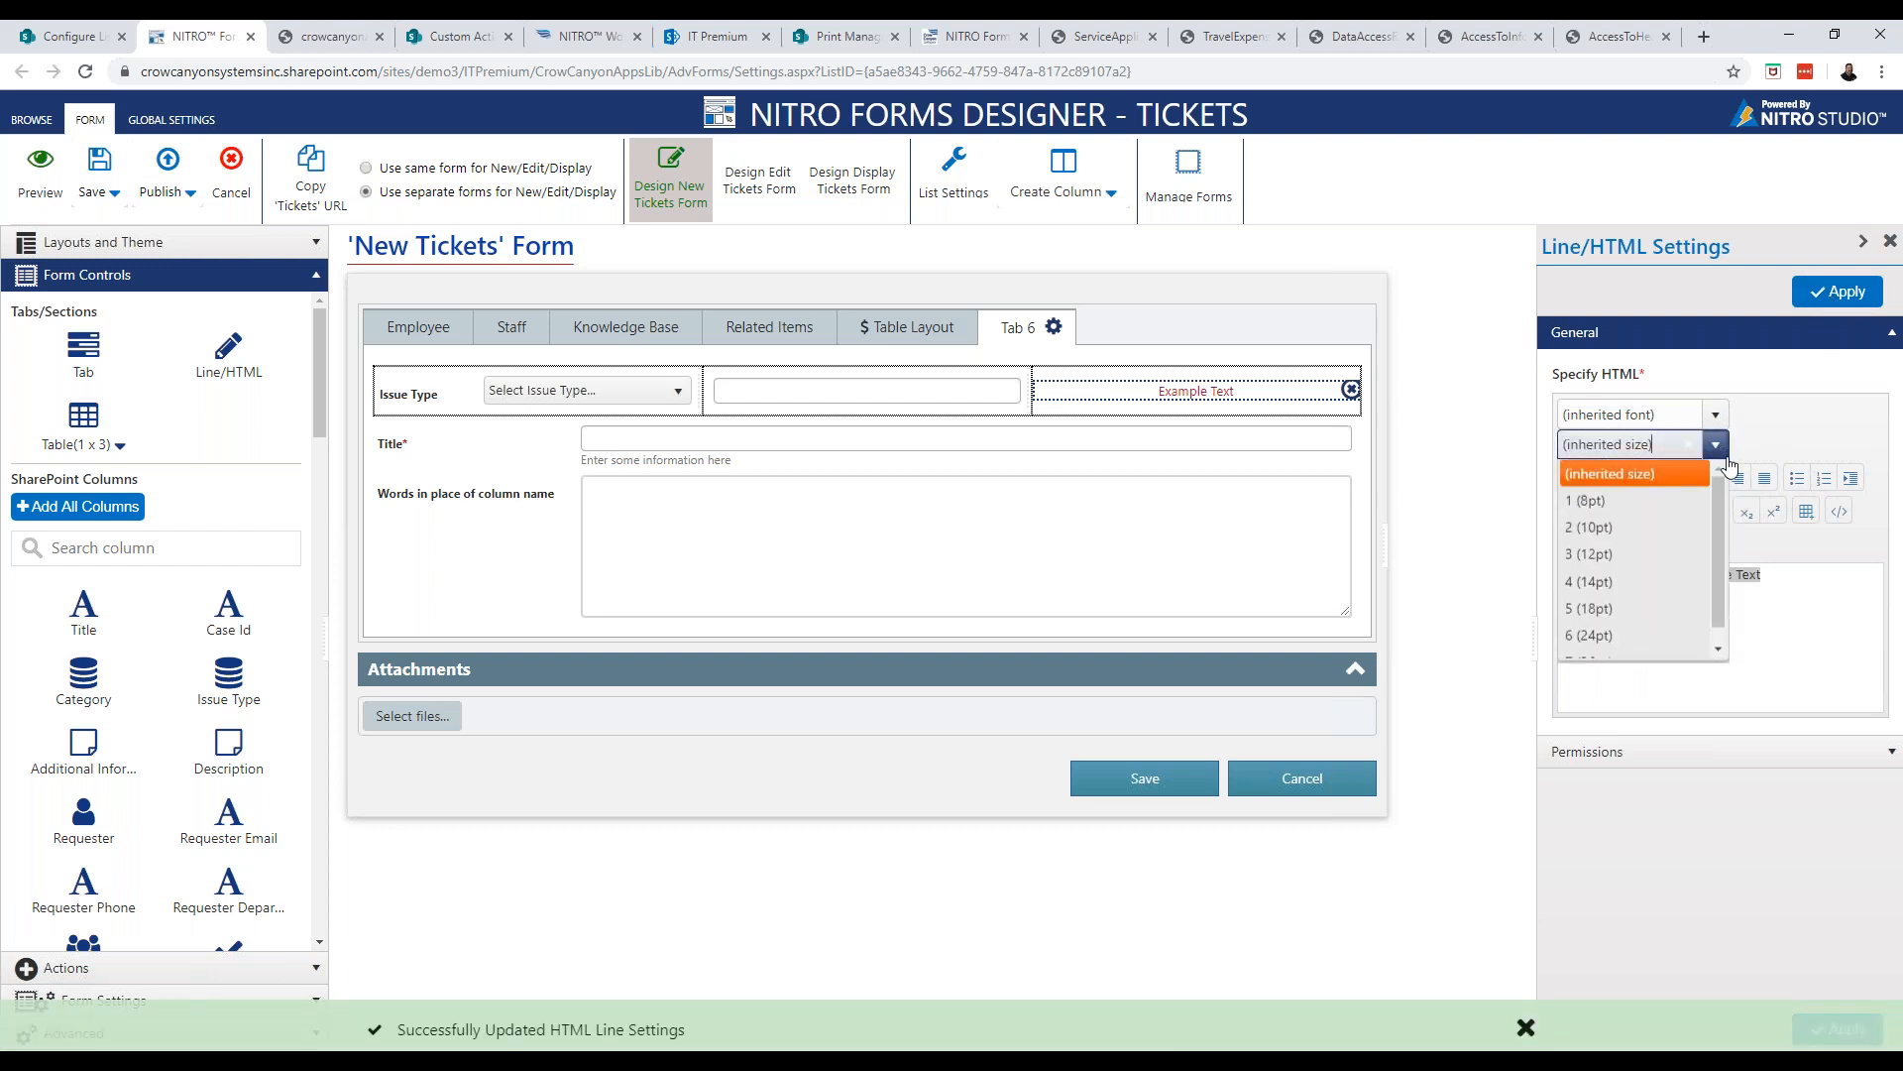
pyautogui.click(1673, 607)
pyautogui.click(1837, 291)
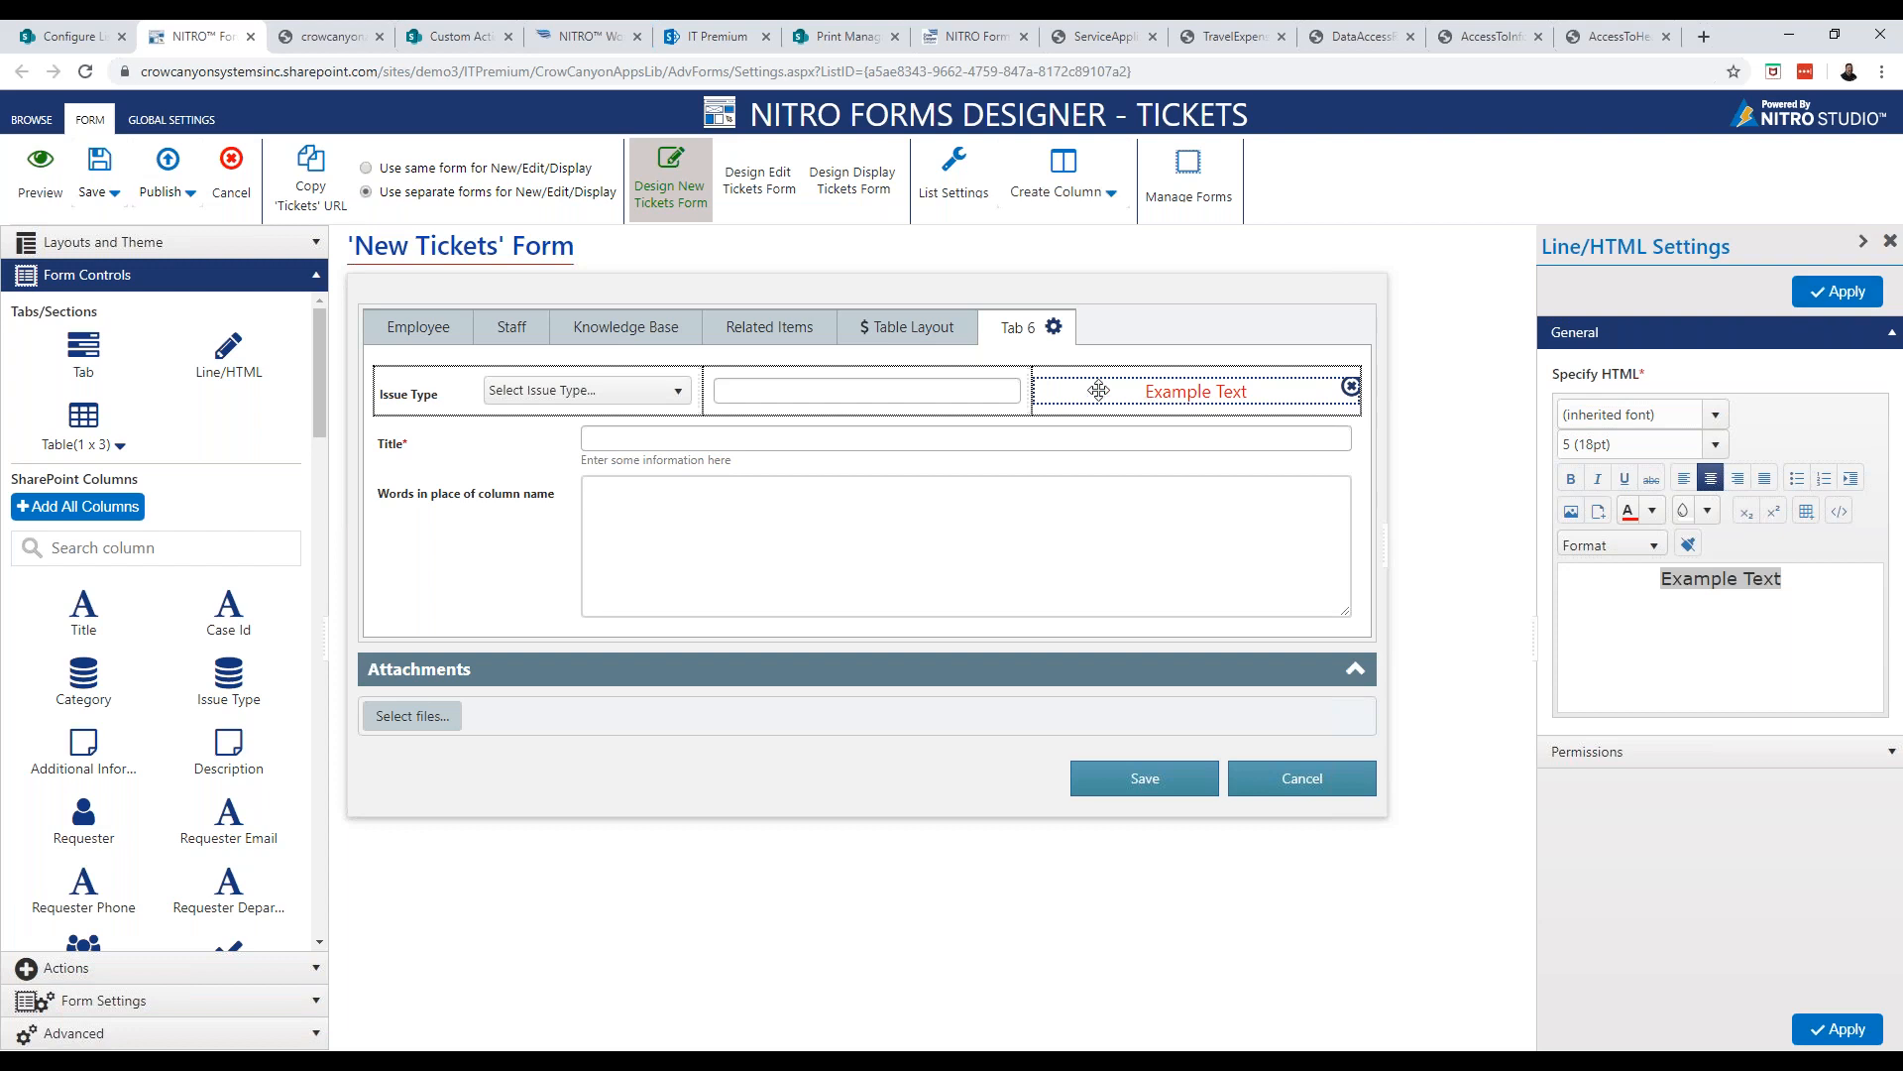
# Examine the Form W-4 table built on the Table Layout tab
pyautogui.click(921, 334)
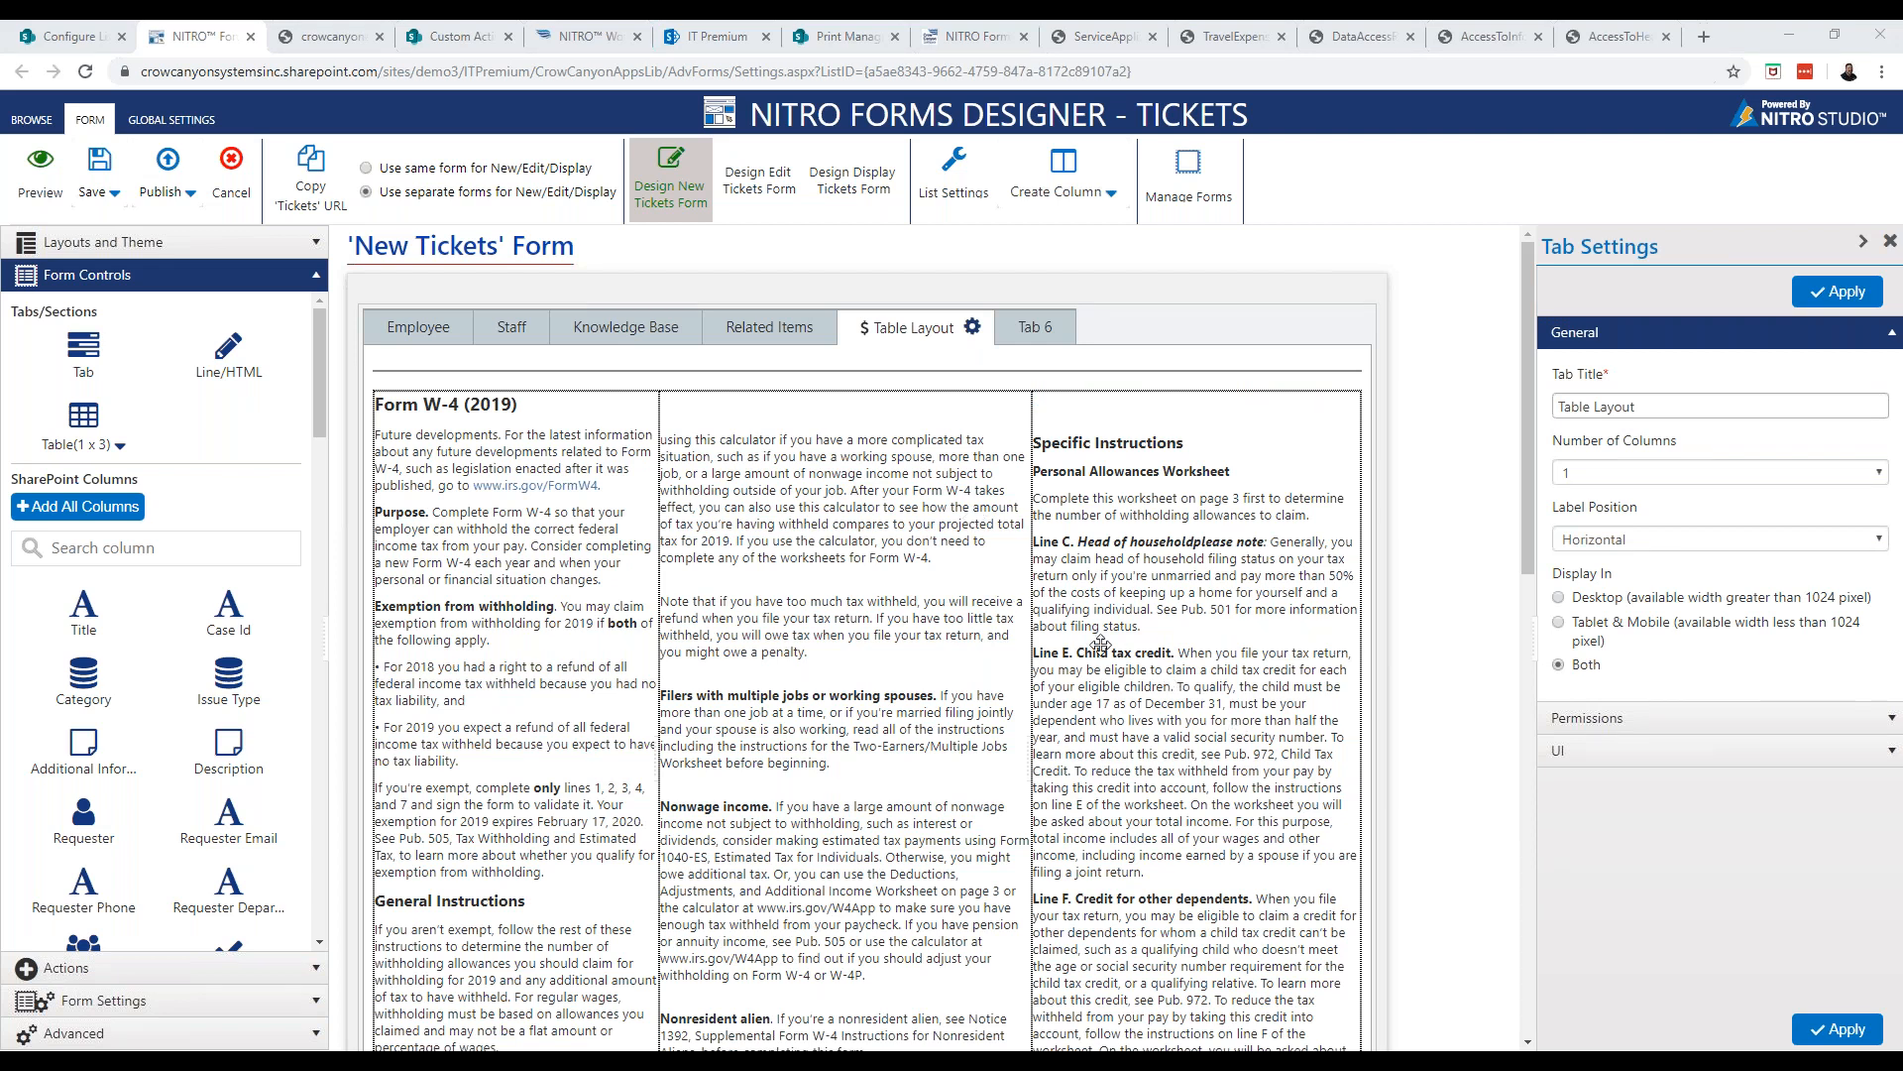
pyautogui.scroll(-2, 1100, 644)
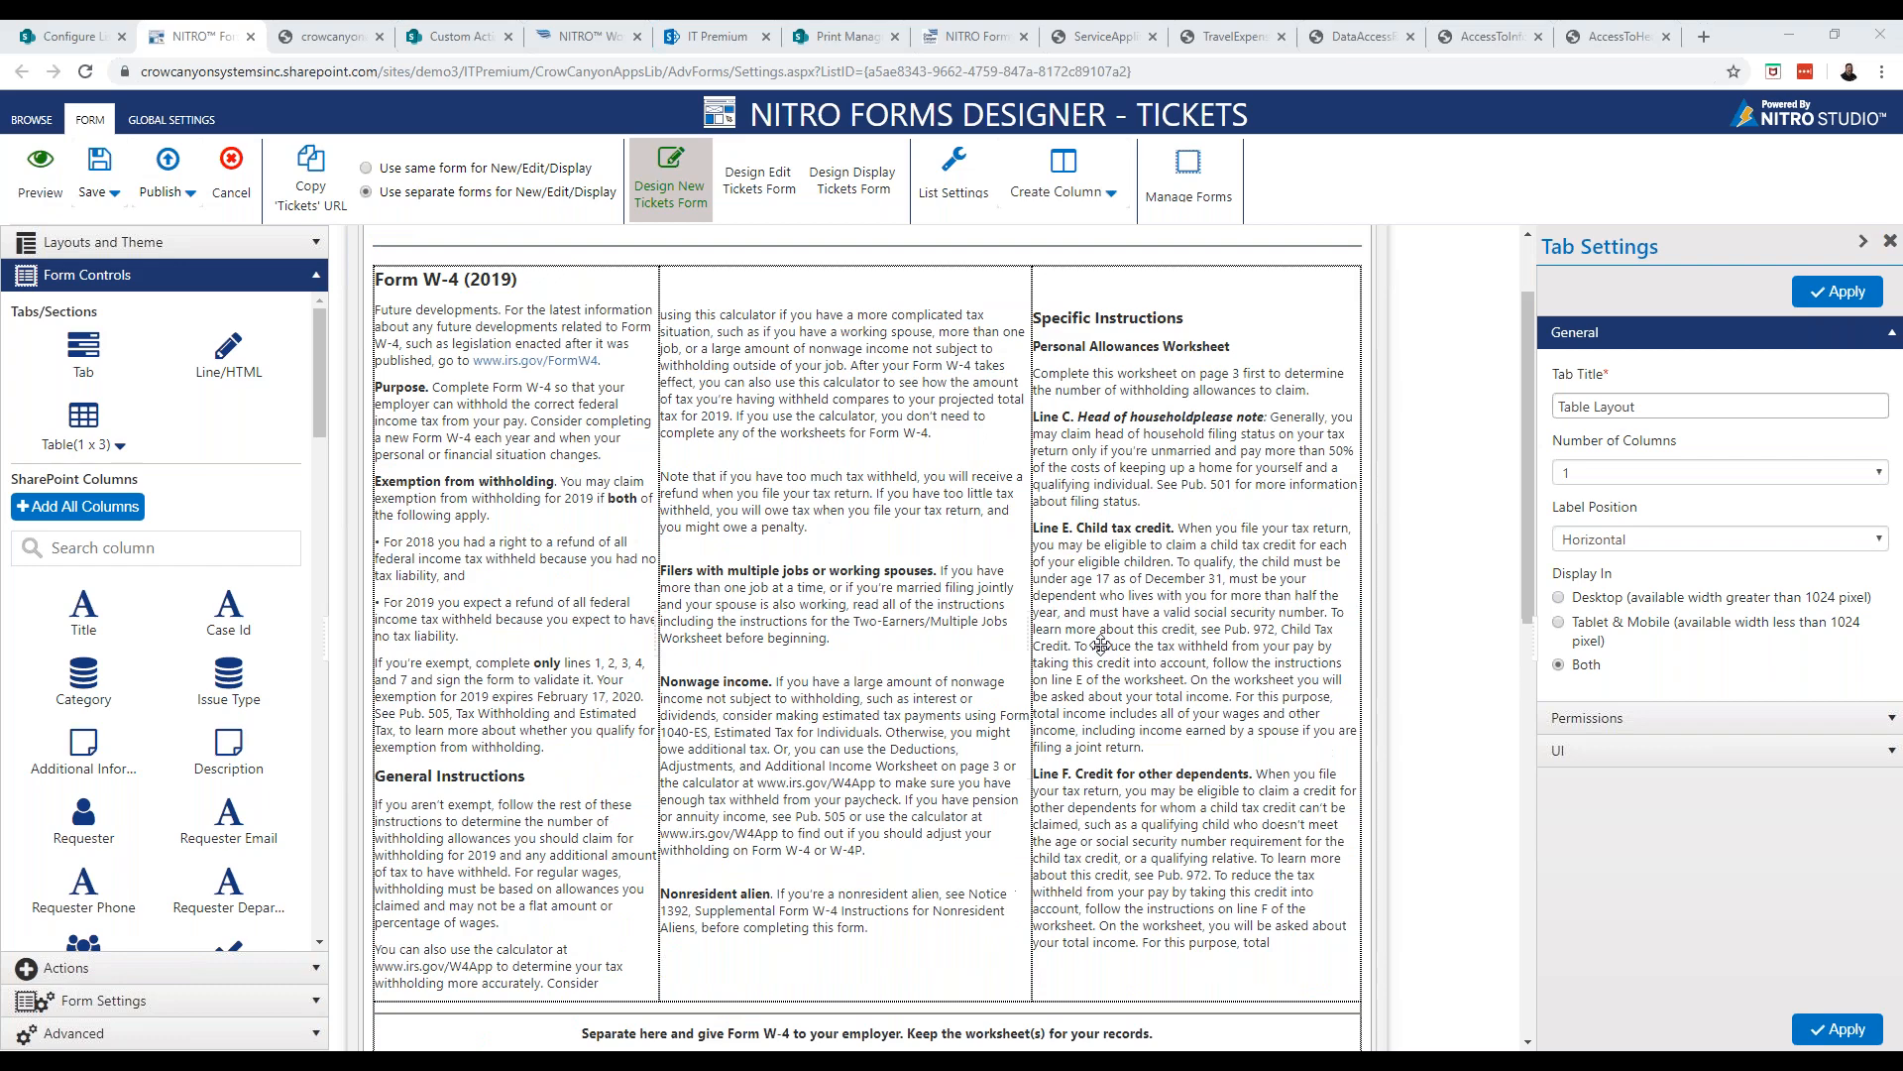
# Examine the individual Line/HTML blocks of the Form W-4 layout, including the separation line and the Employee's Withholding Allowance Certificate heading
pyautogui.scroll(1, 1101, 645)
pyautogui.click(584, 560)
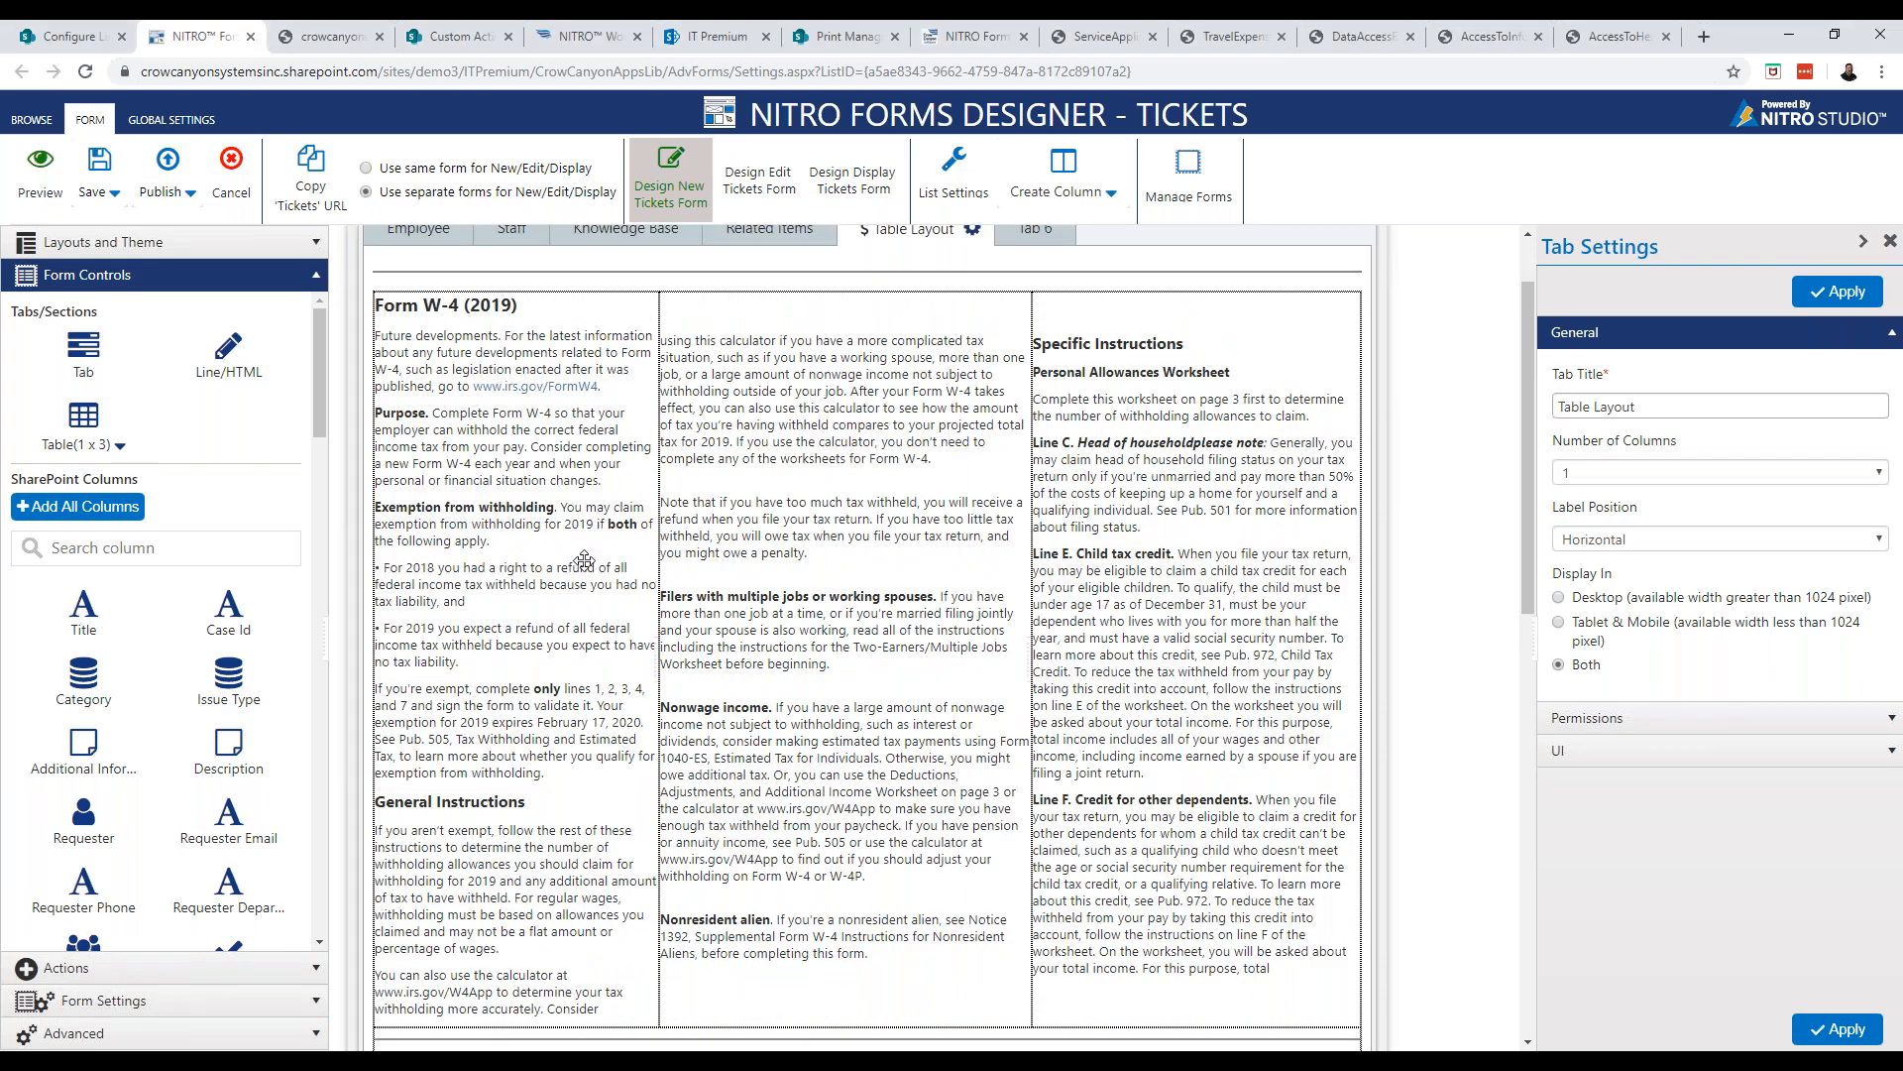
pyautogui.scroll(-3, 803, 578)
pyautogui.scroll(-6, 803, 578)
pyautogui.click(803, 578)
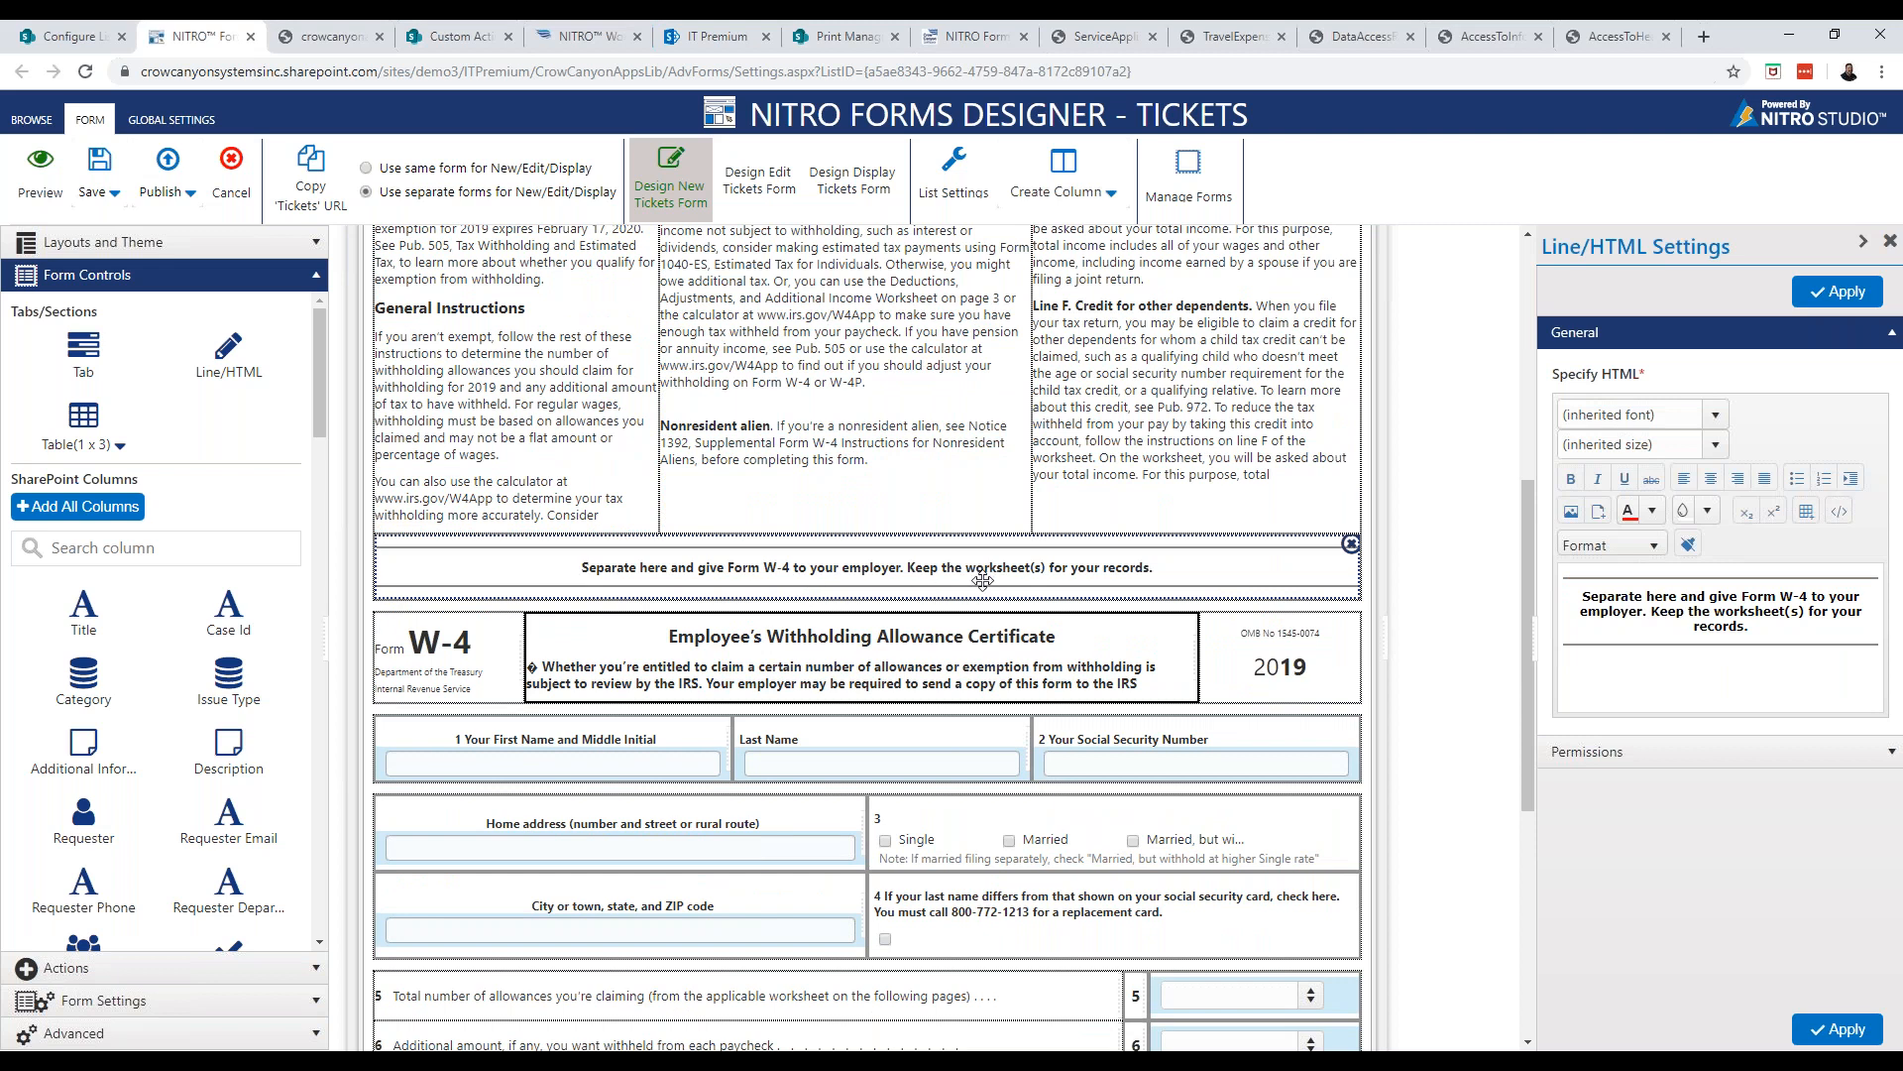
pyautogui.scroll(4, 982, 581)
pyautogui.scroll(-6, 797, 575)
pyautogui.click(797, 575)
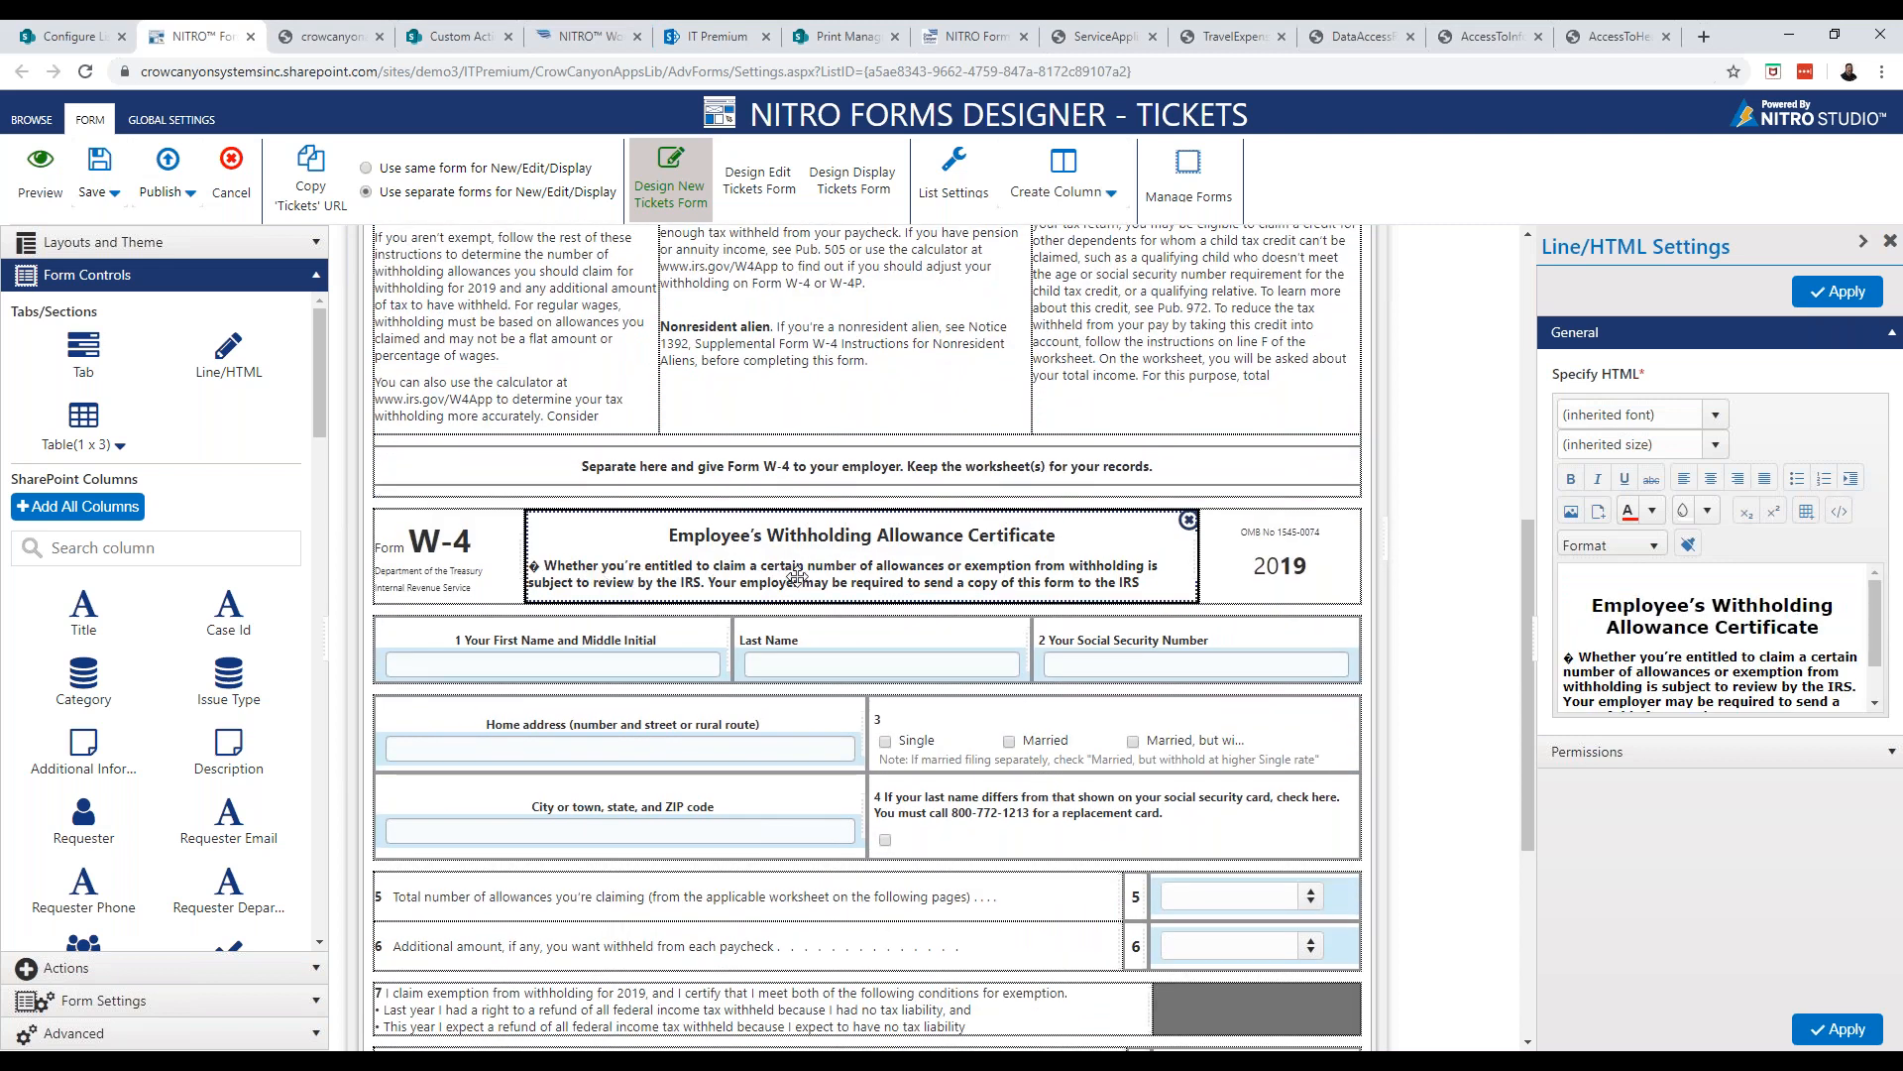
pyautogui.scroll(-2, 797, 575)
# Review the cell and column layout properties of the First Name table cell, then close them without changes
pyautogui.click(683, 557)
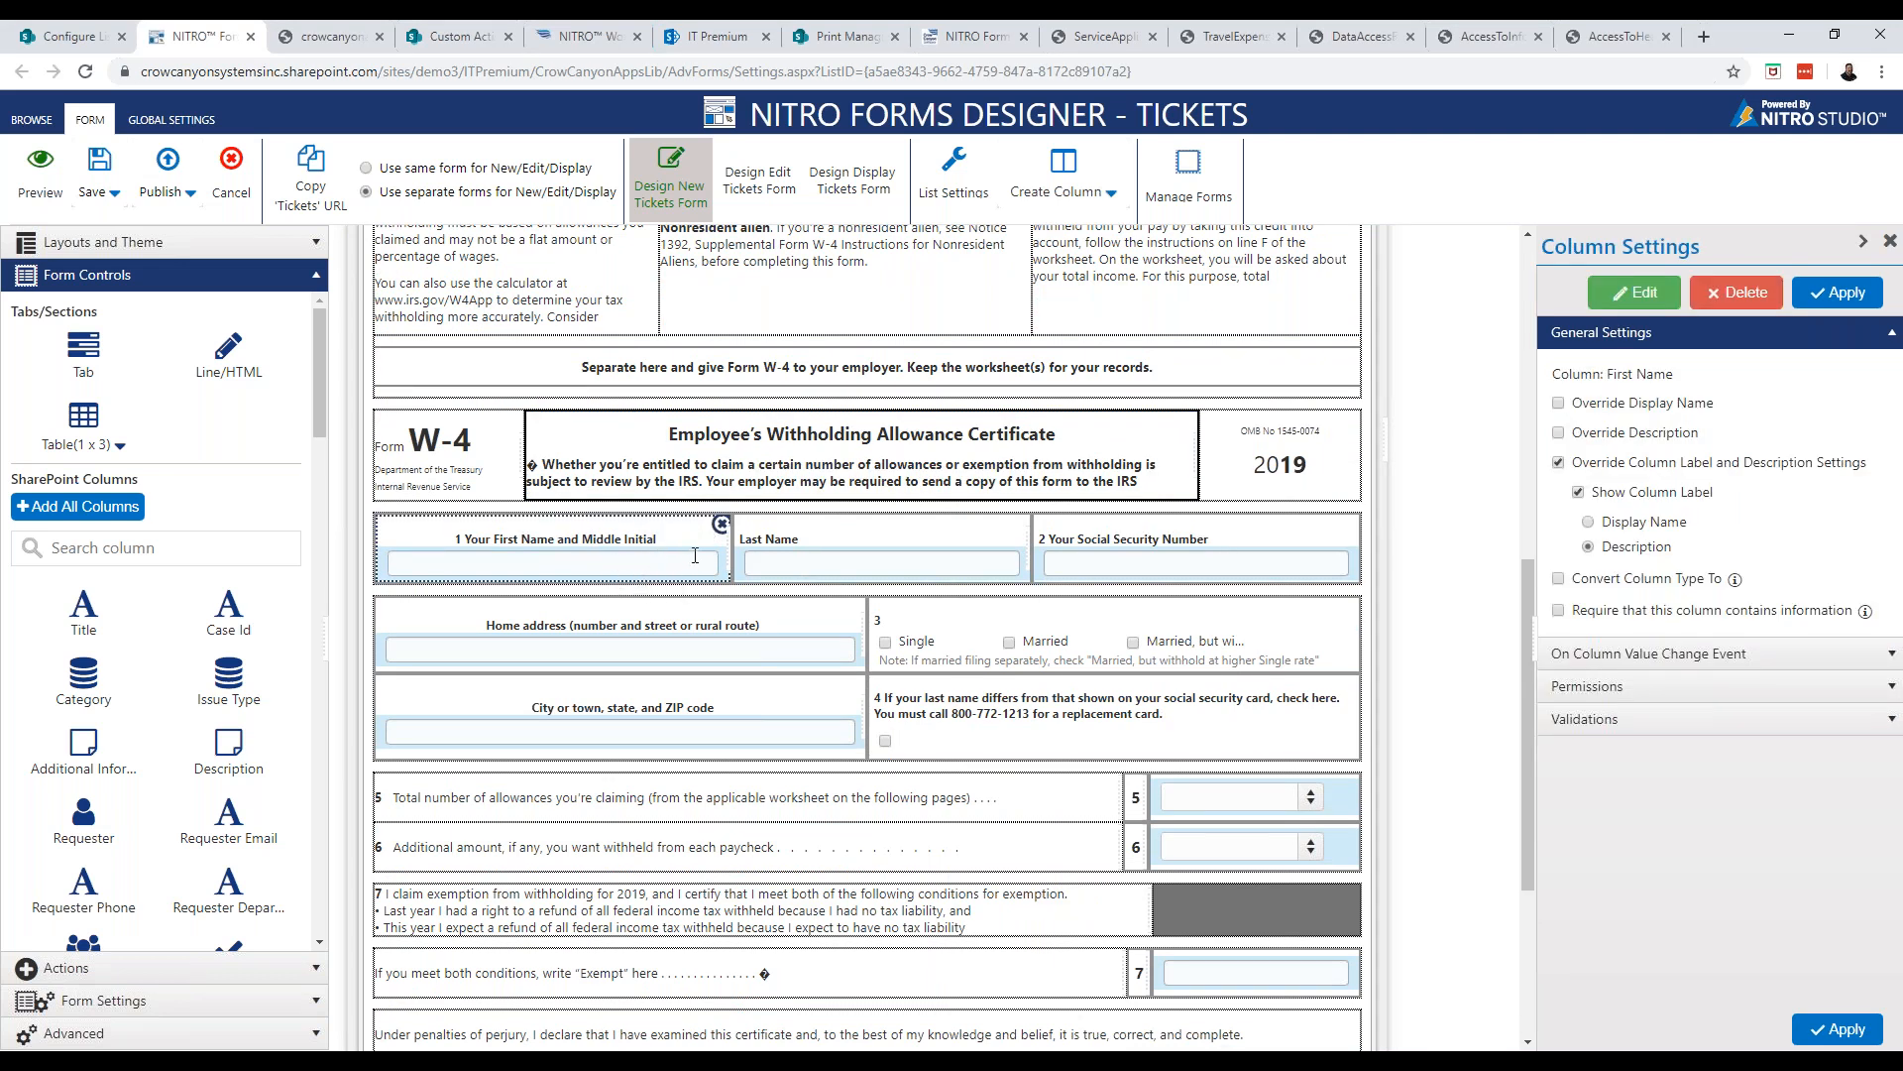
pyautogui.rightClick(693, 553)
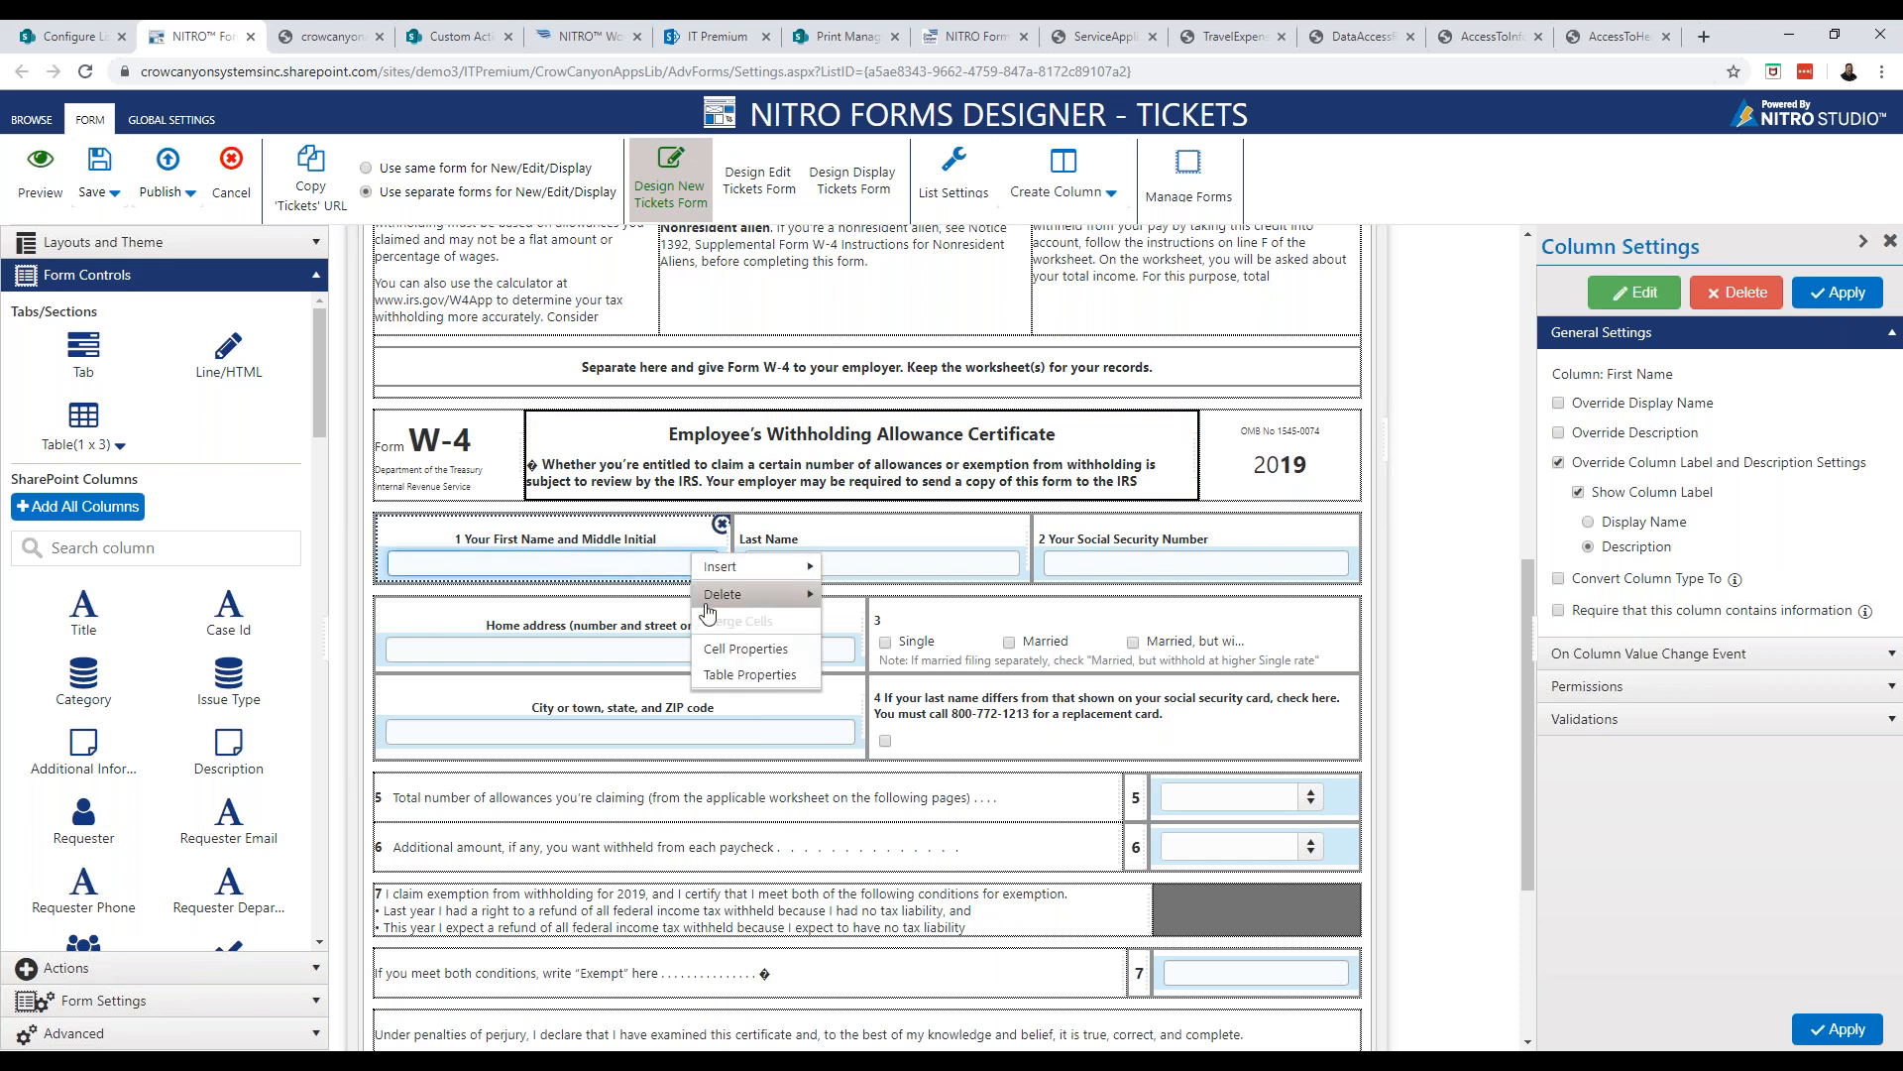
pyautogui.click(745, 649)
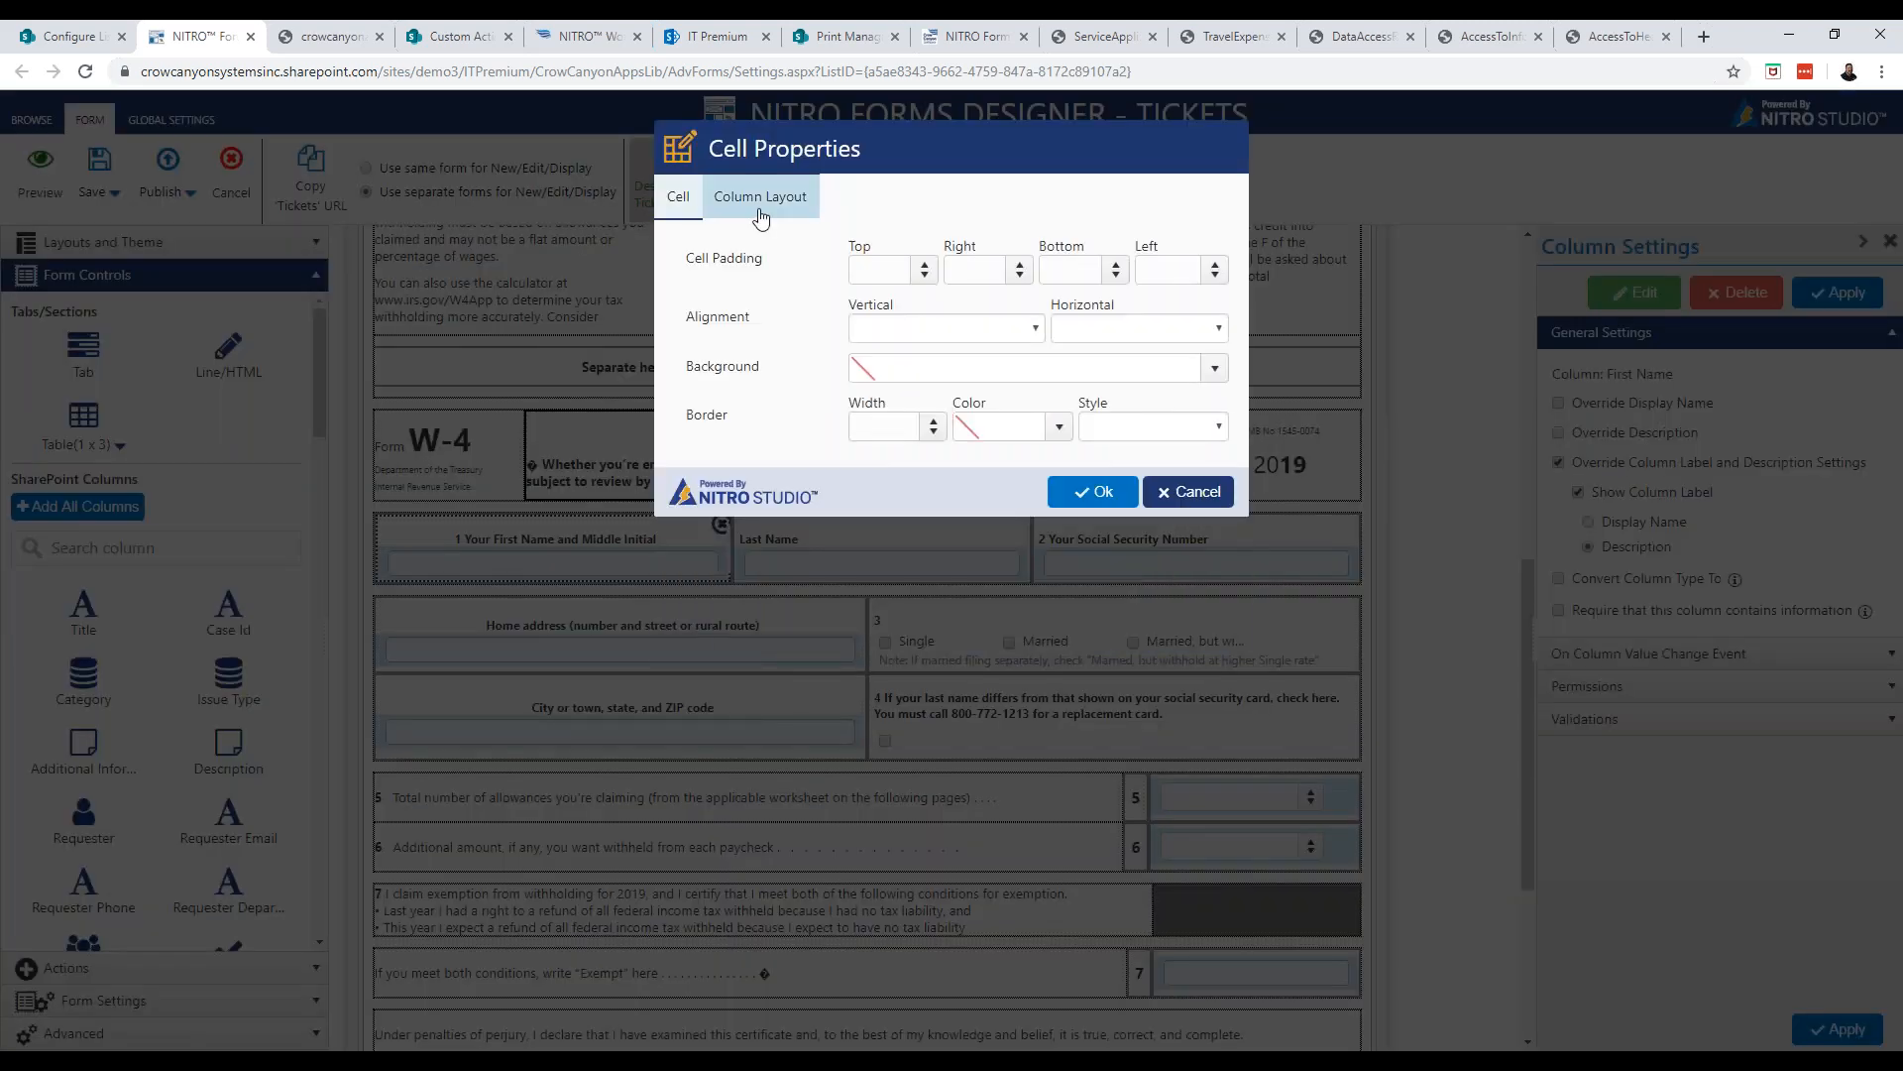
pyautogui.click(760, 216)
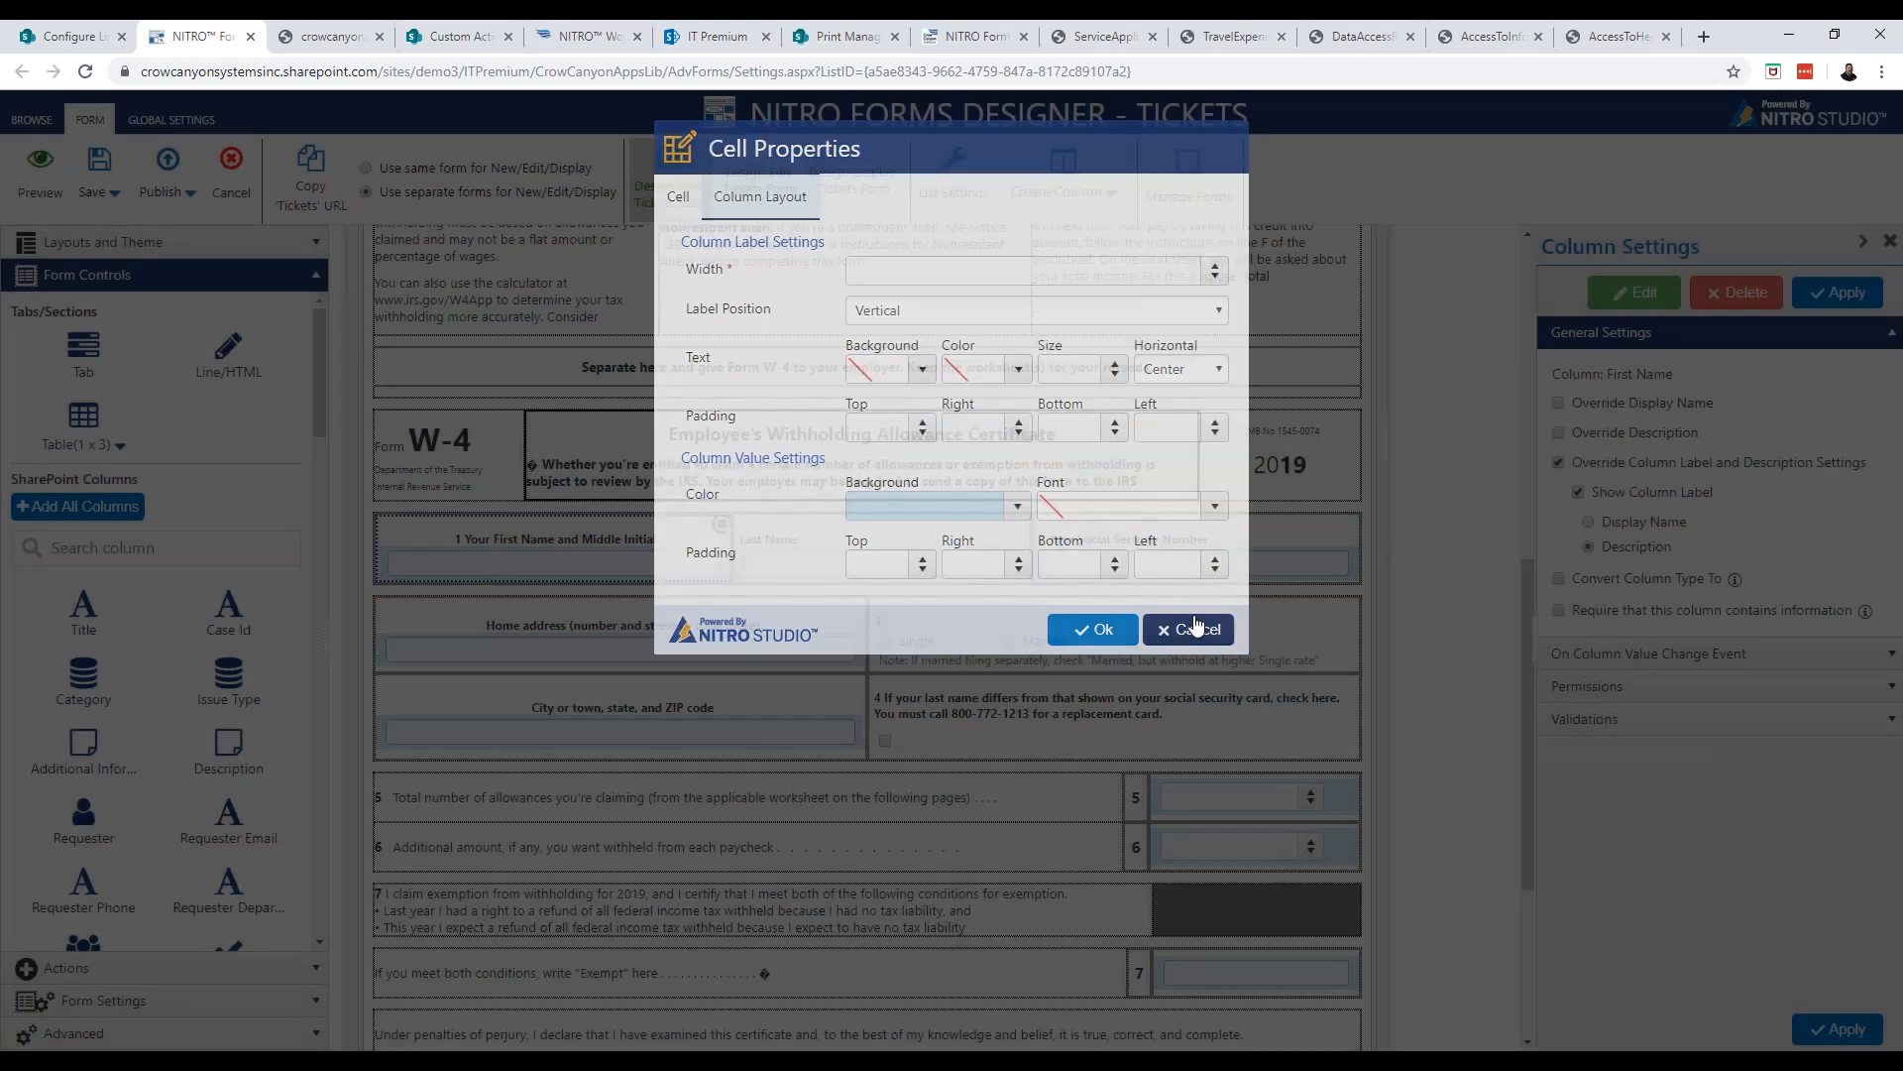
pyautogui.click(1197, 627)
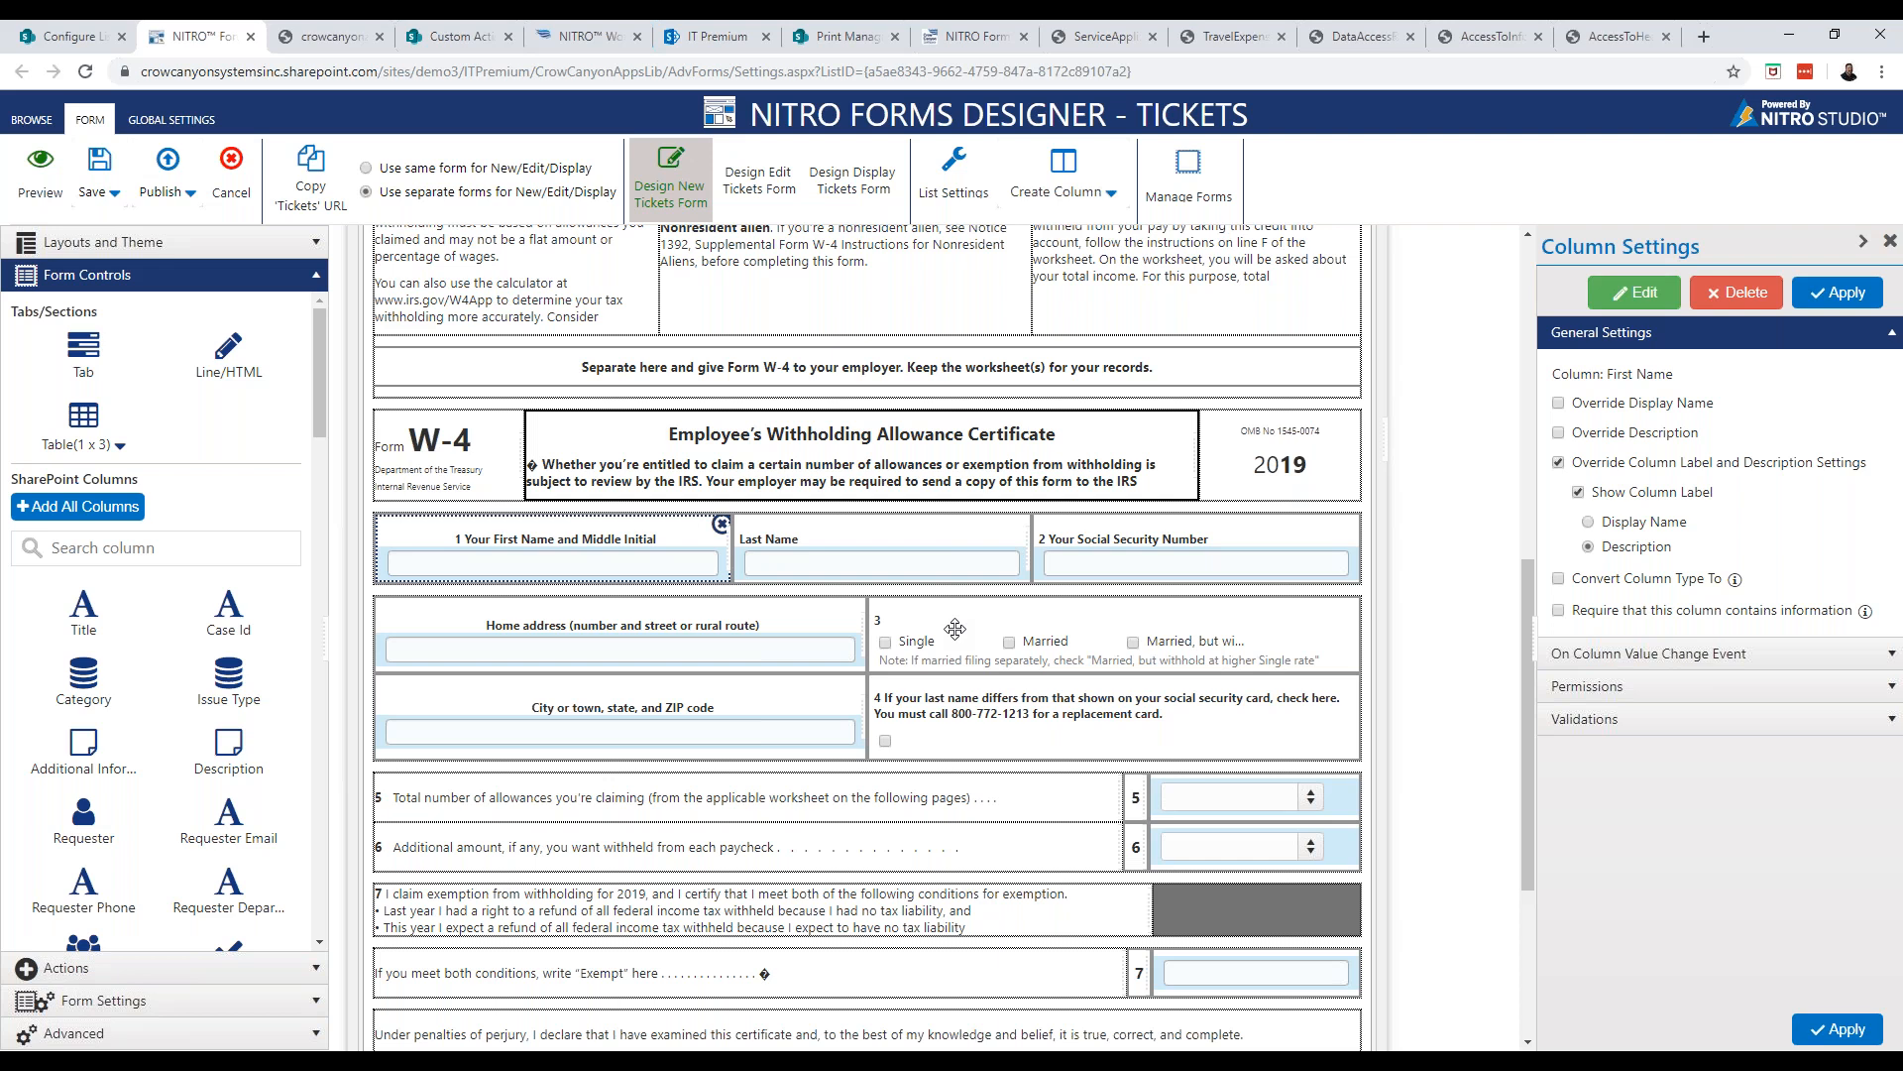
# On Tab 6, add a Script Action and a Submit Action above the form's tabs, viewing the script action's pre-save script editor
pyautogui.scroll(-1, 1181, 615)
pyautogui.scroll(12, 1181, 616)
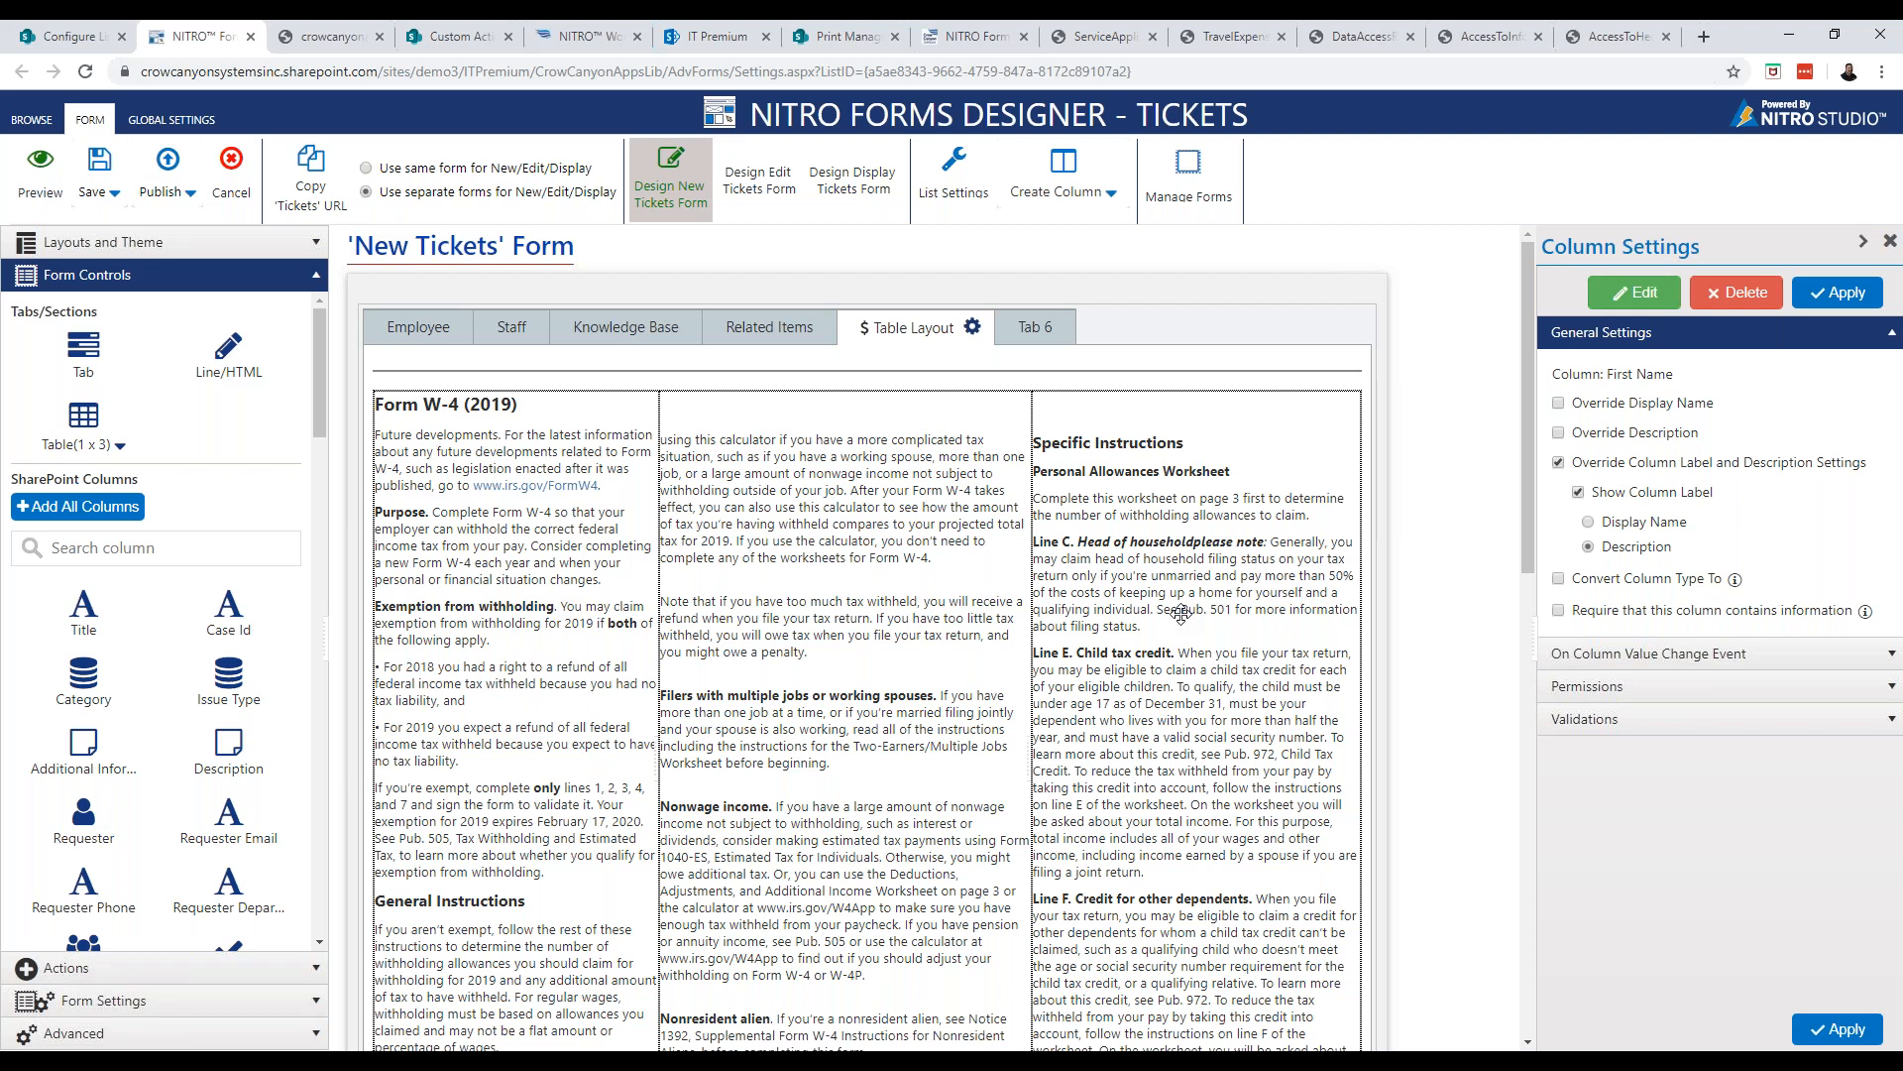
pyautogui.click(288, 968)
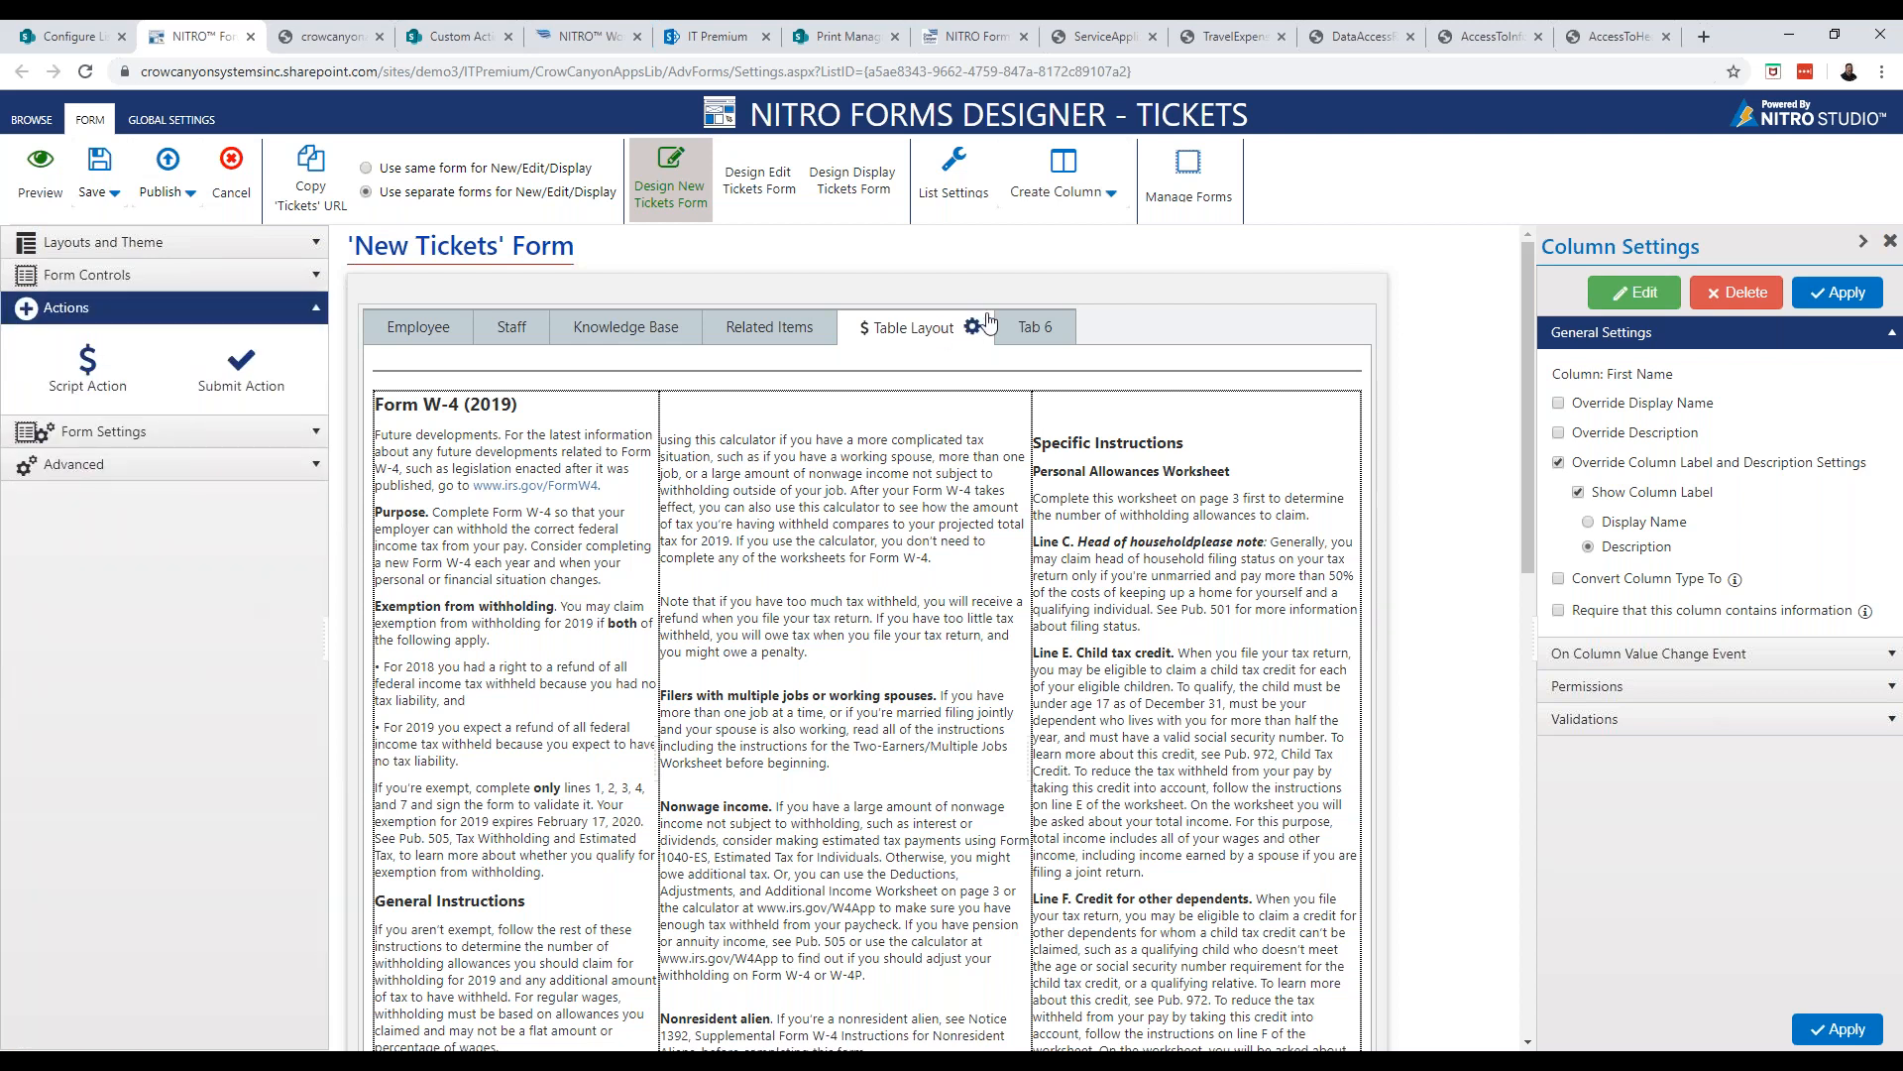
pyautogui.click(1035, 326)
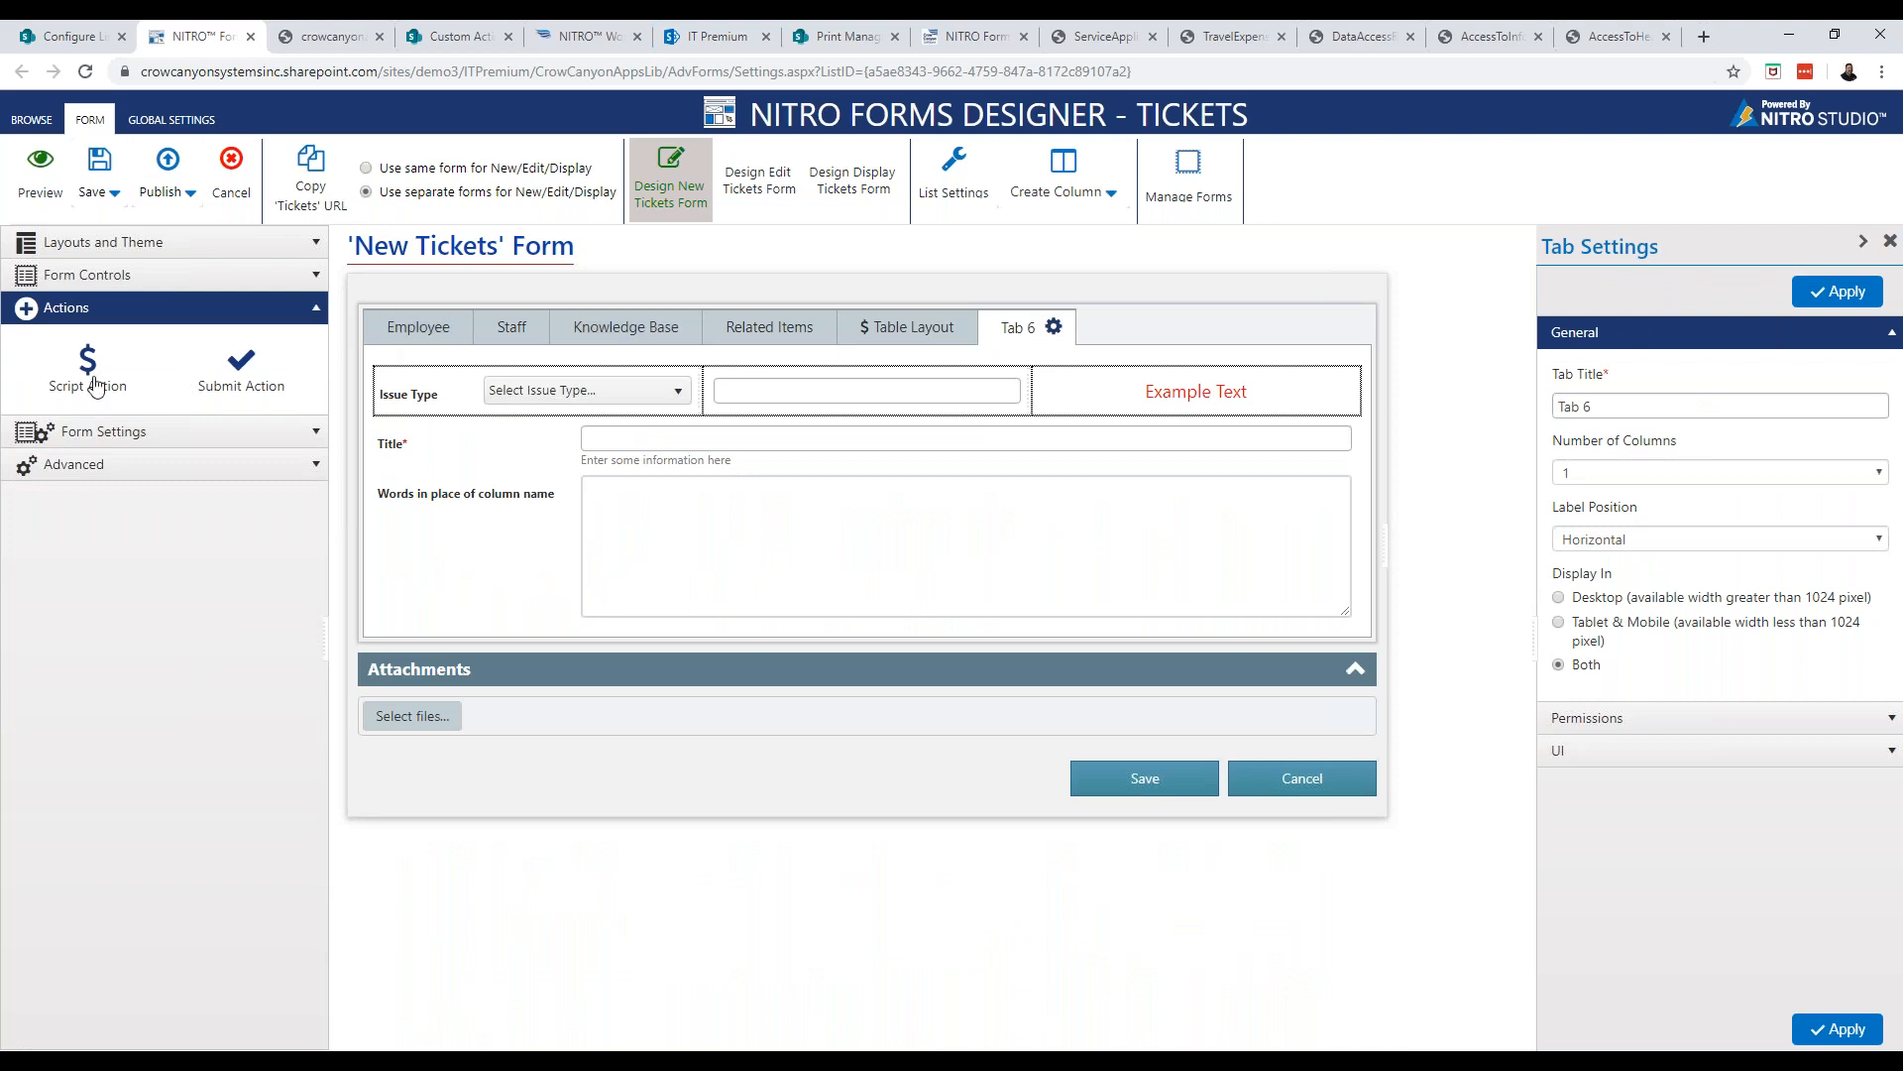
pyautogui.moveTo(87, 368); pyautogui.dragTo(446, 309)
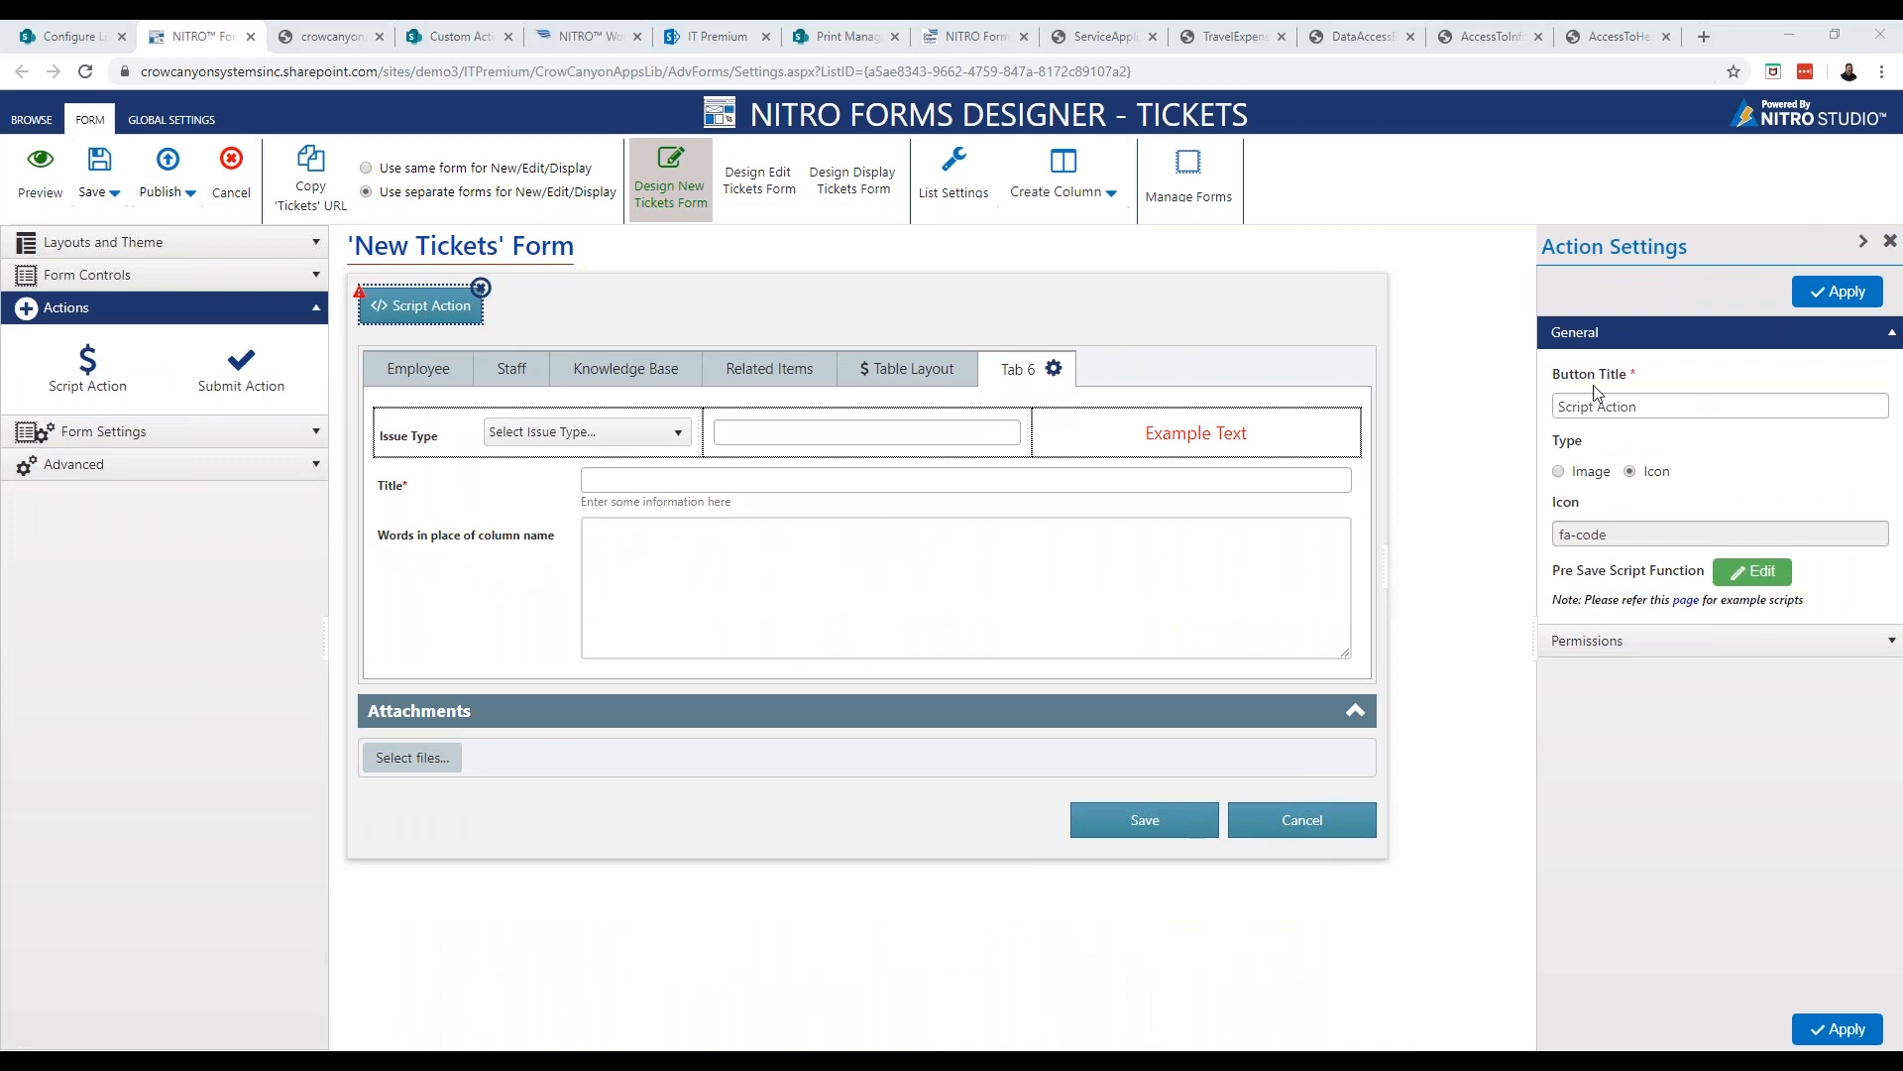
pyautogui.click(1749, 572)
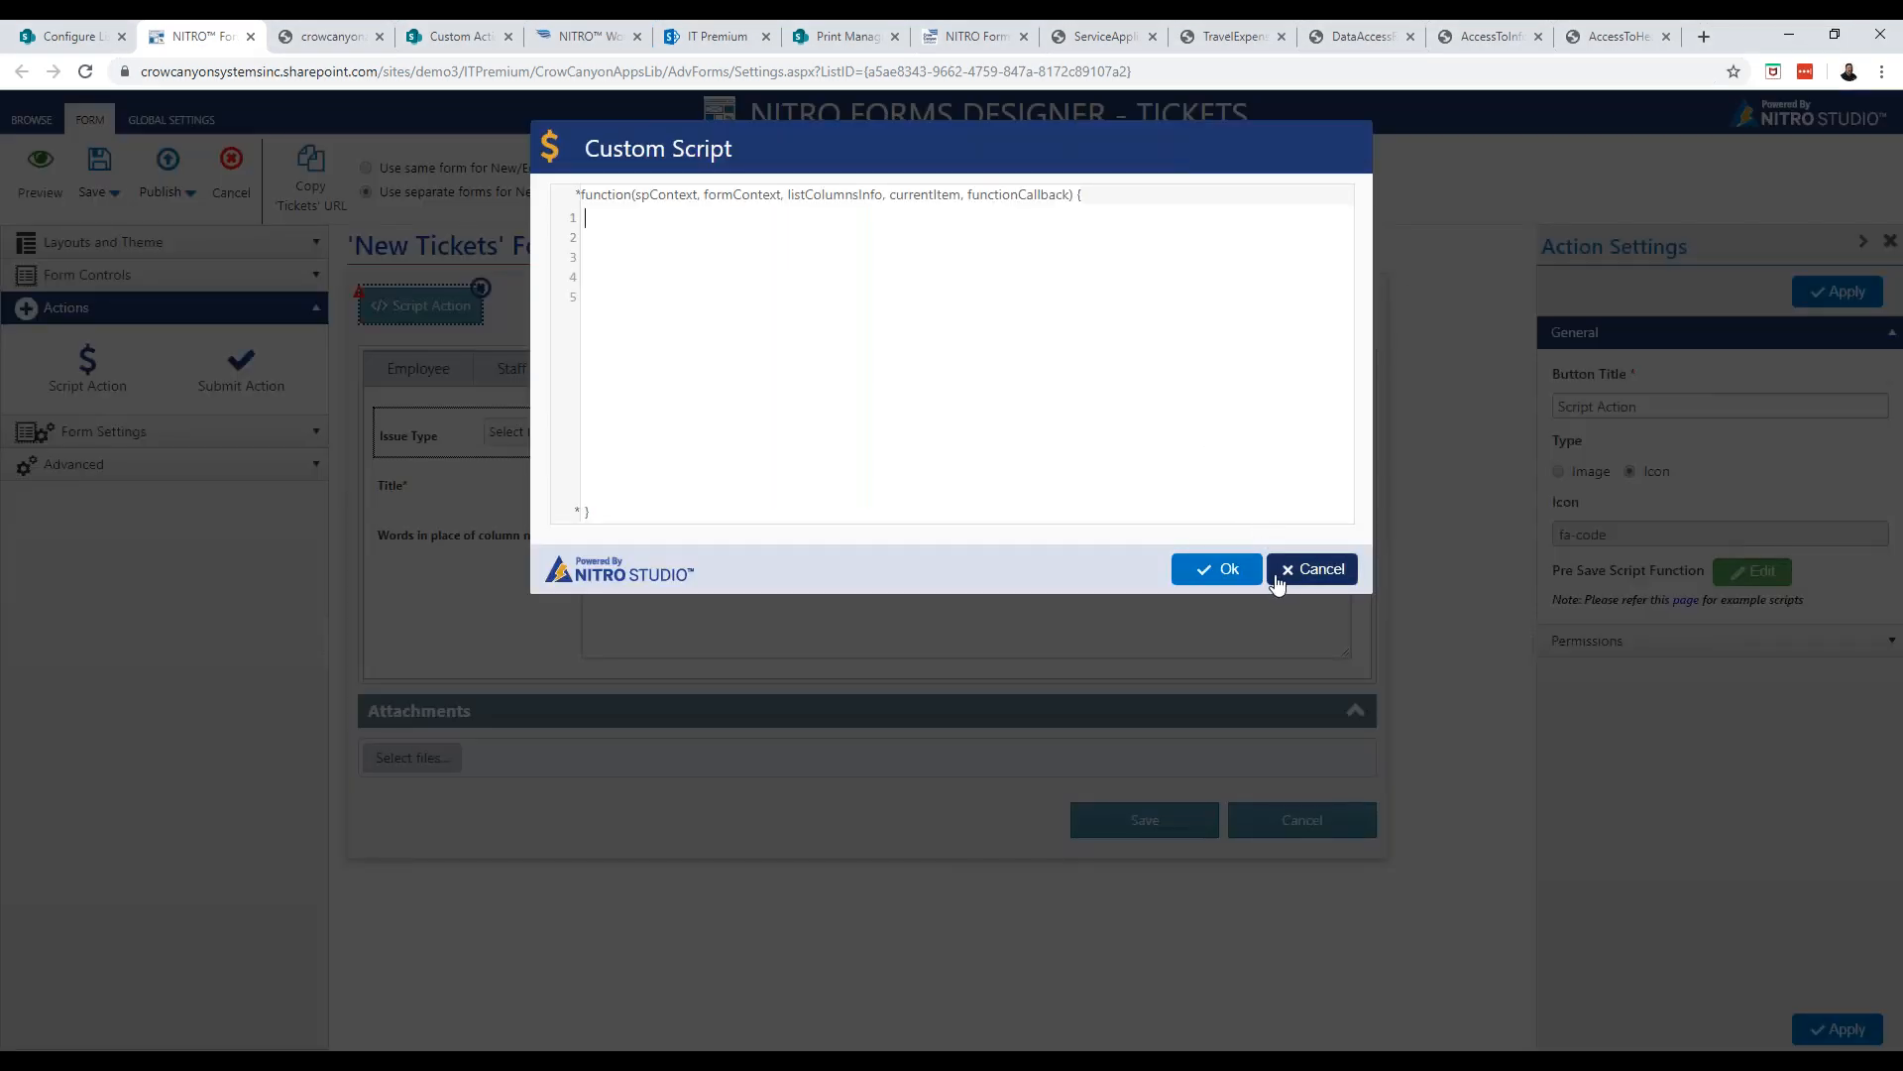
pyautogui.click(1275, 579)
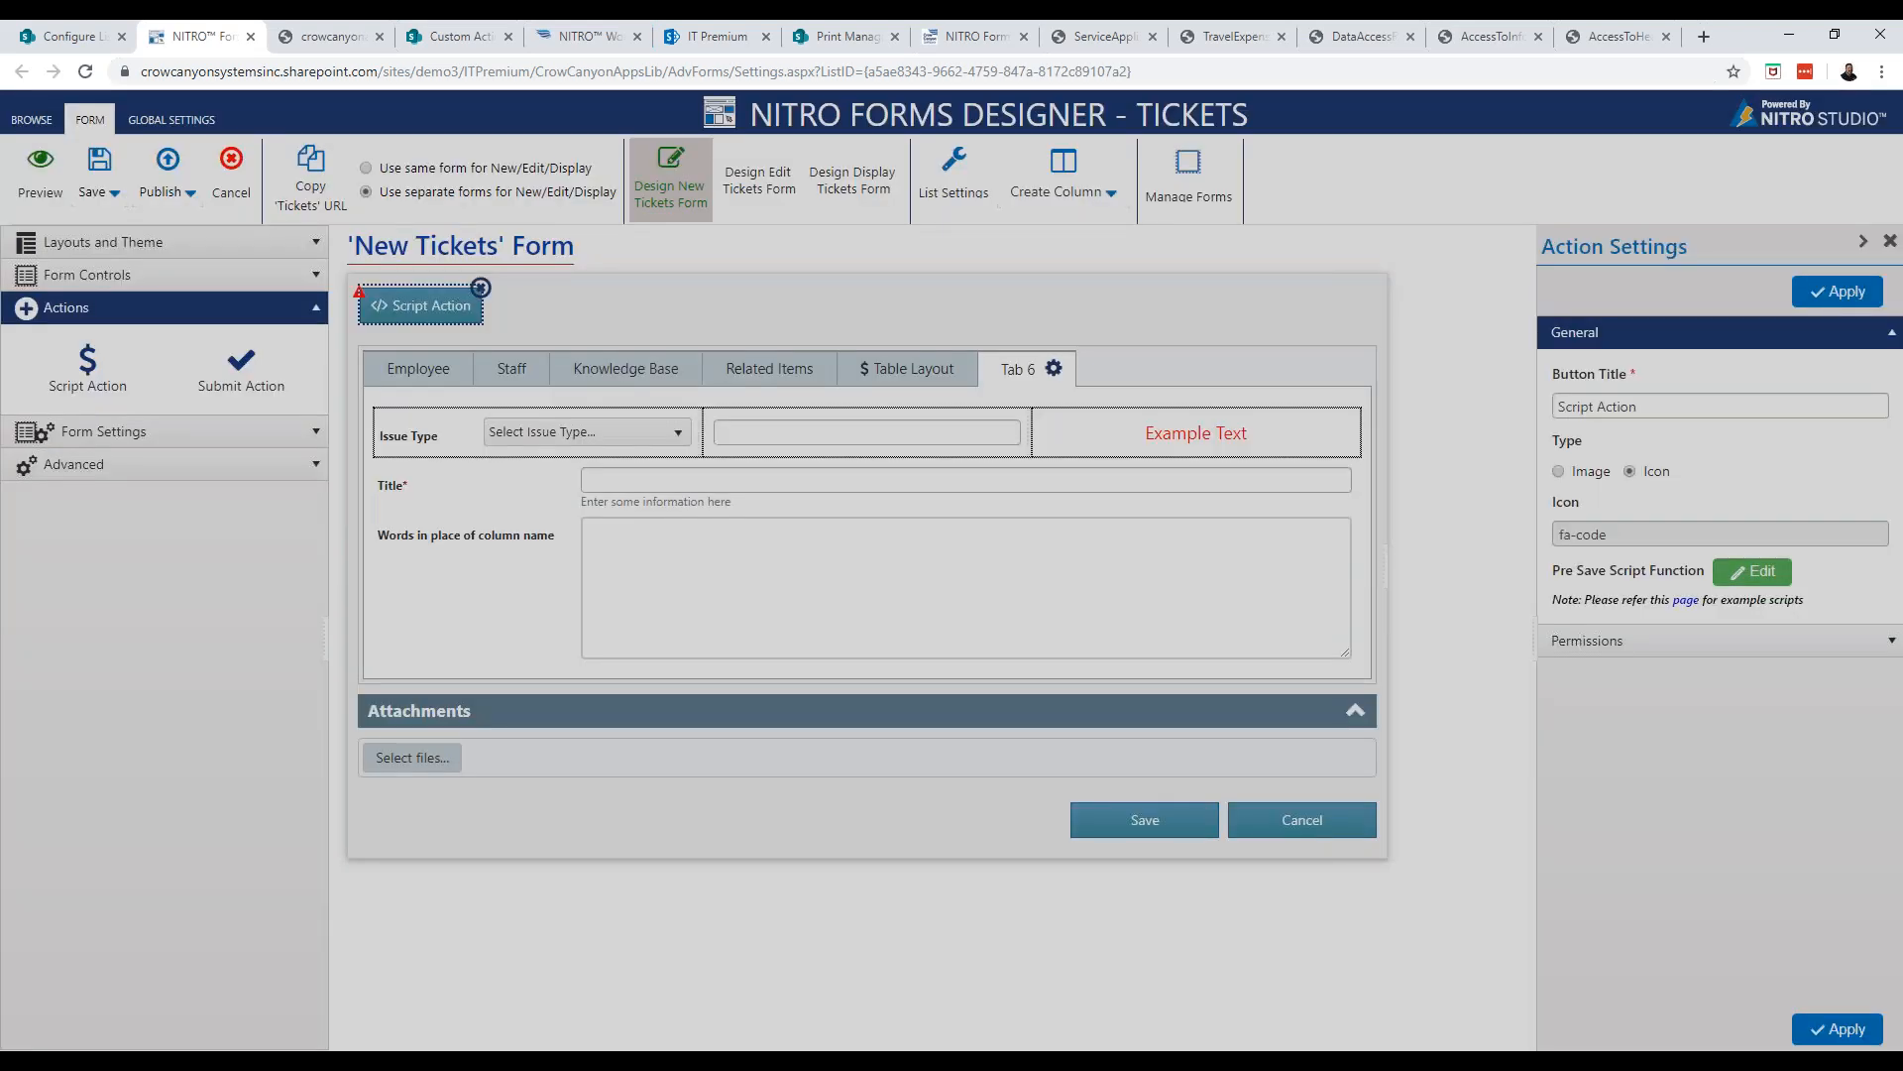
pyautogui.click(241, 369)
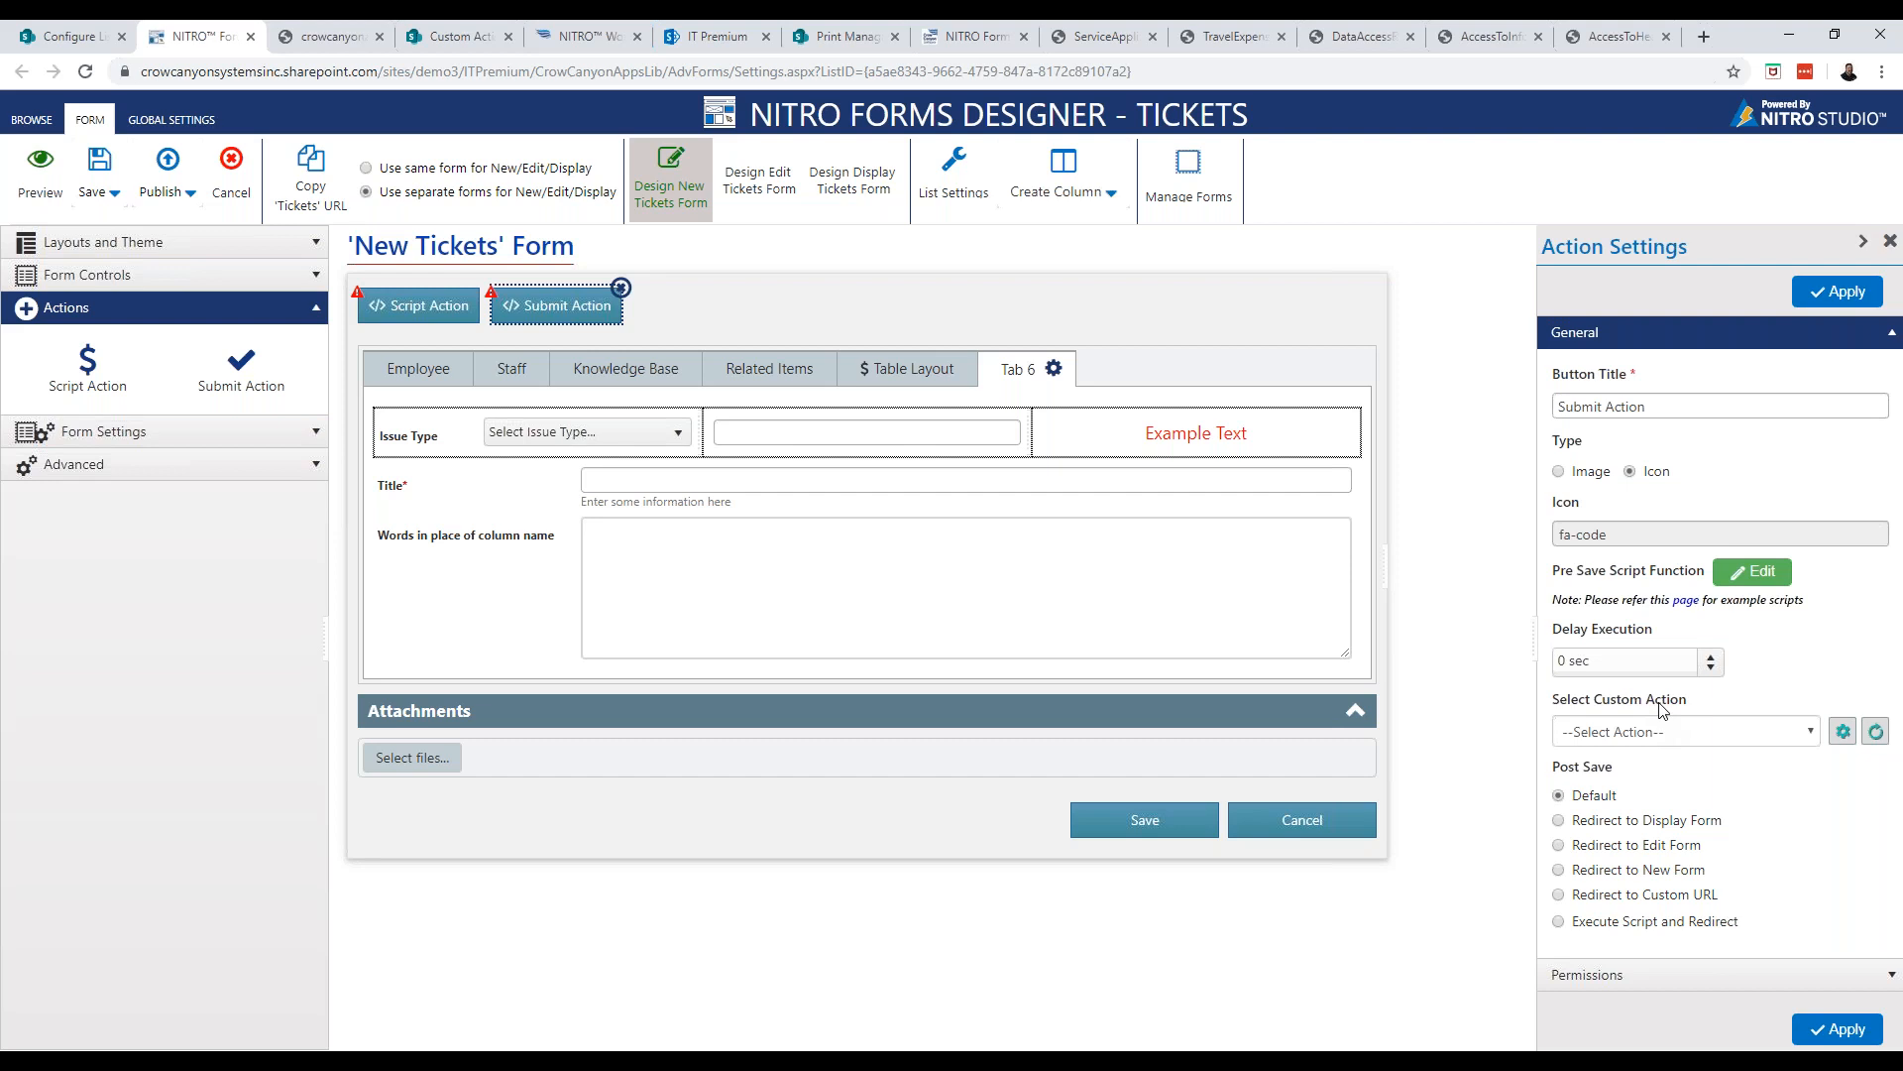
# Start a new form event action that executes when the Category or Issue Type column value changes
pyautogui.click(247, 461)
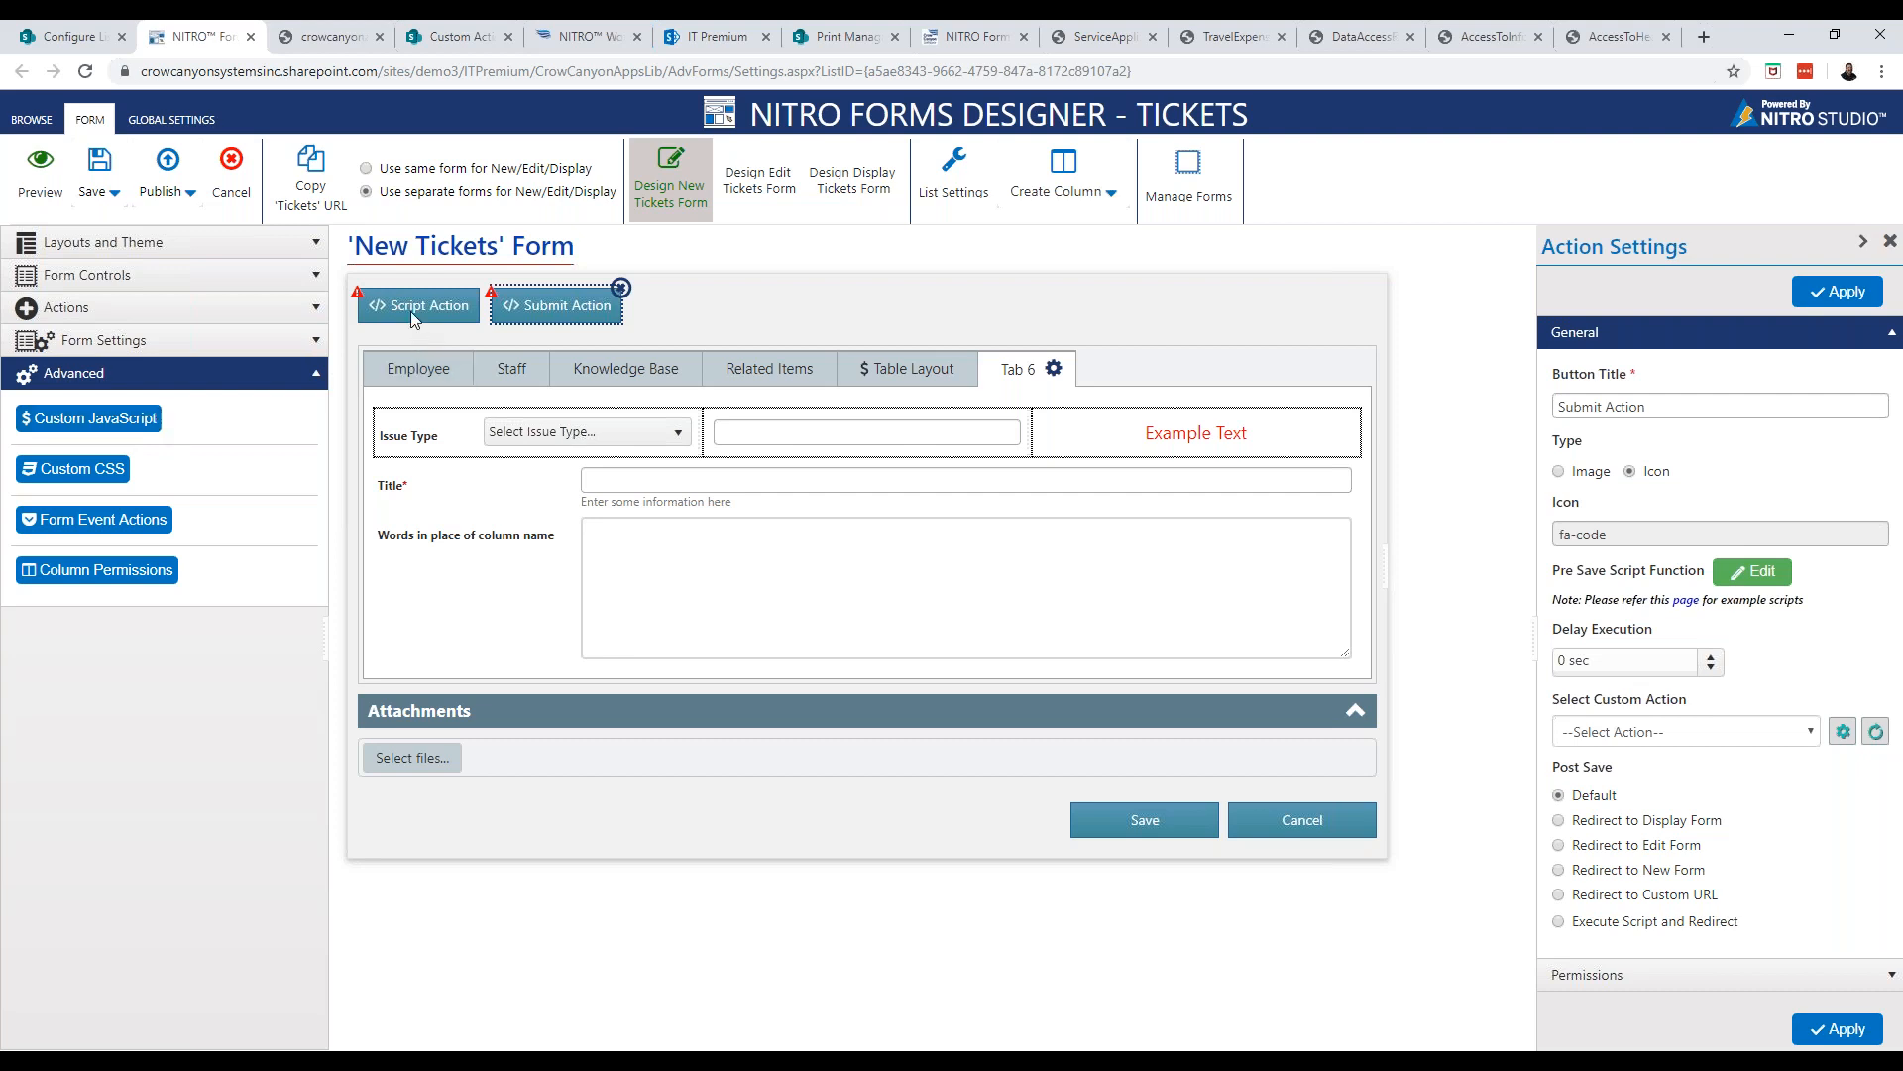
pyautogui.click(114, 521)
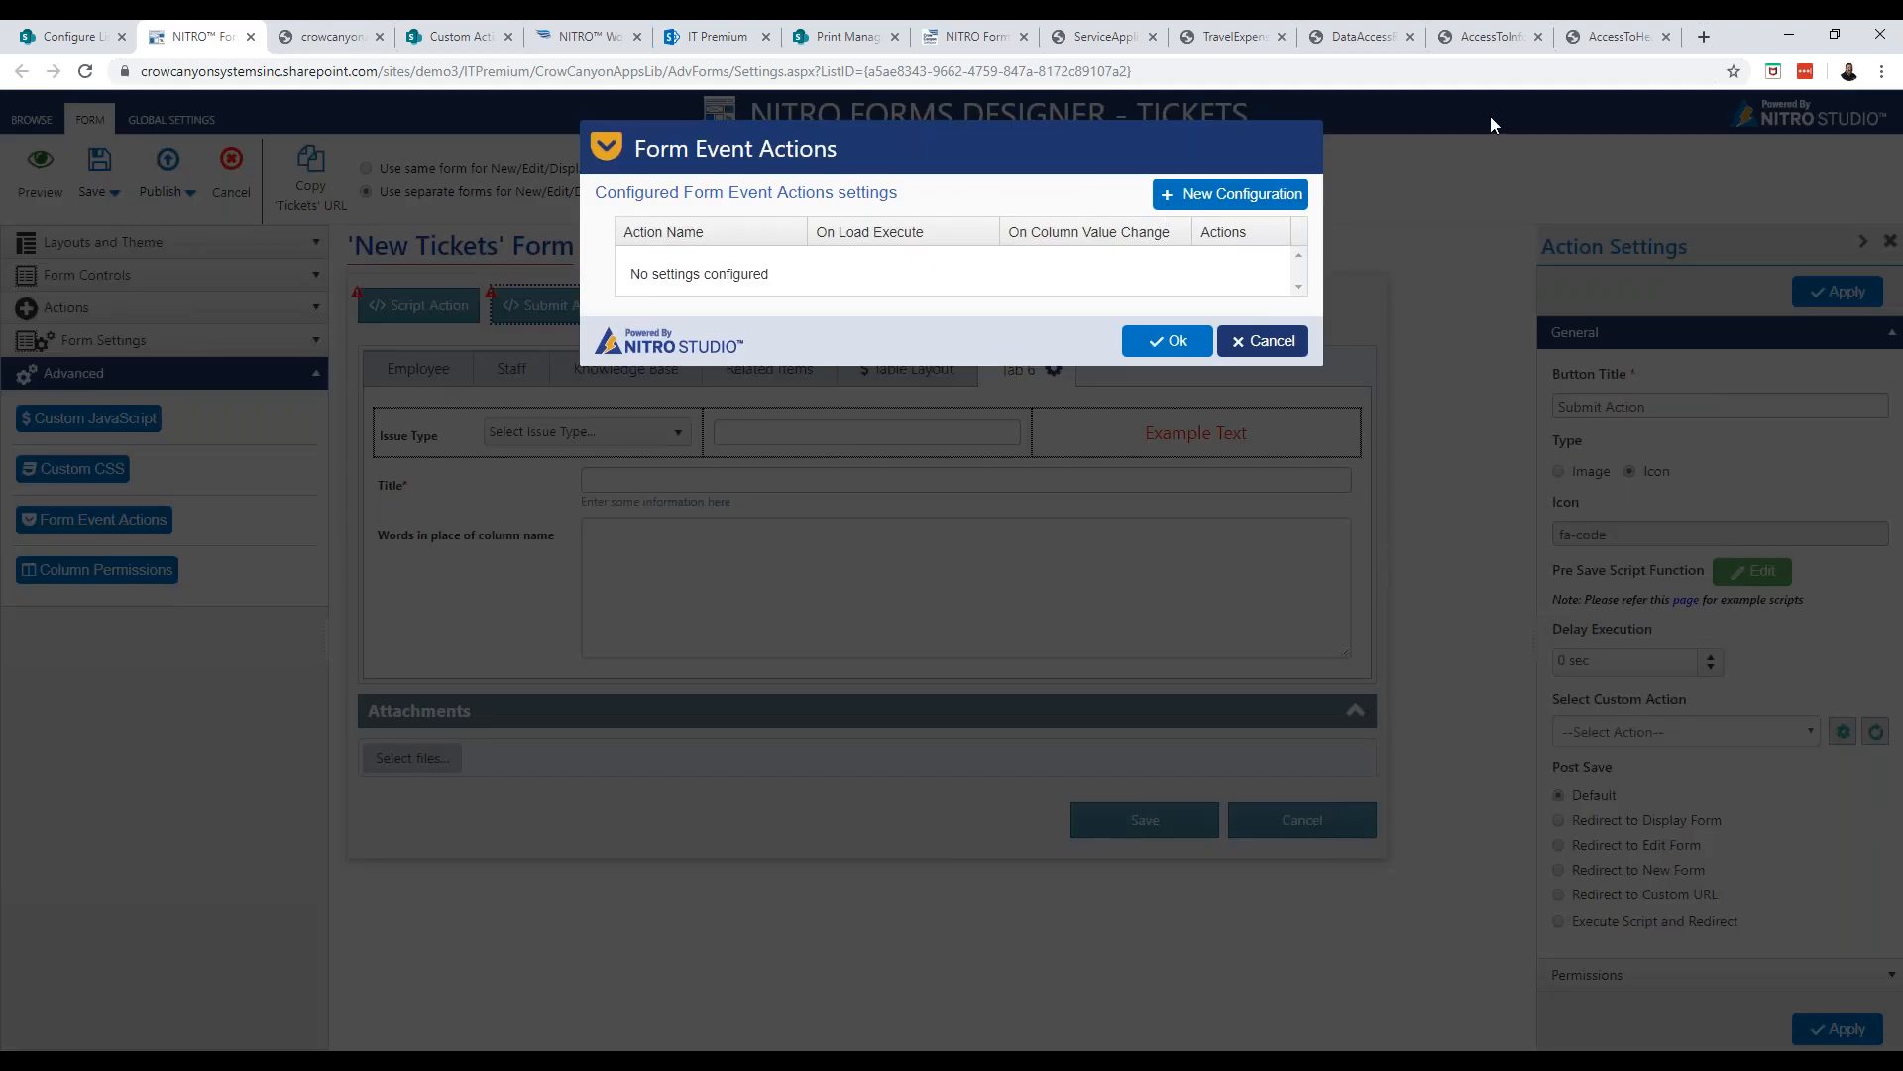
pyautogui.click(1220, 197)
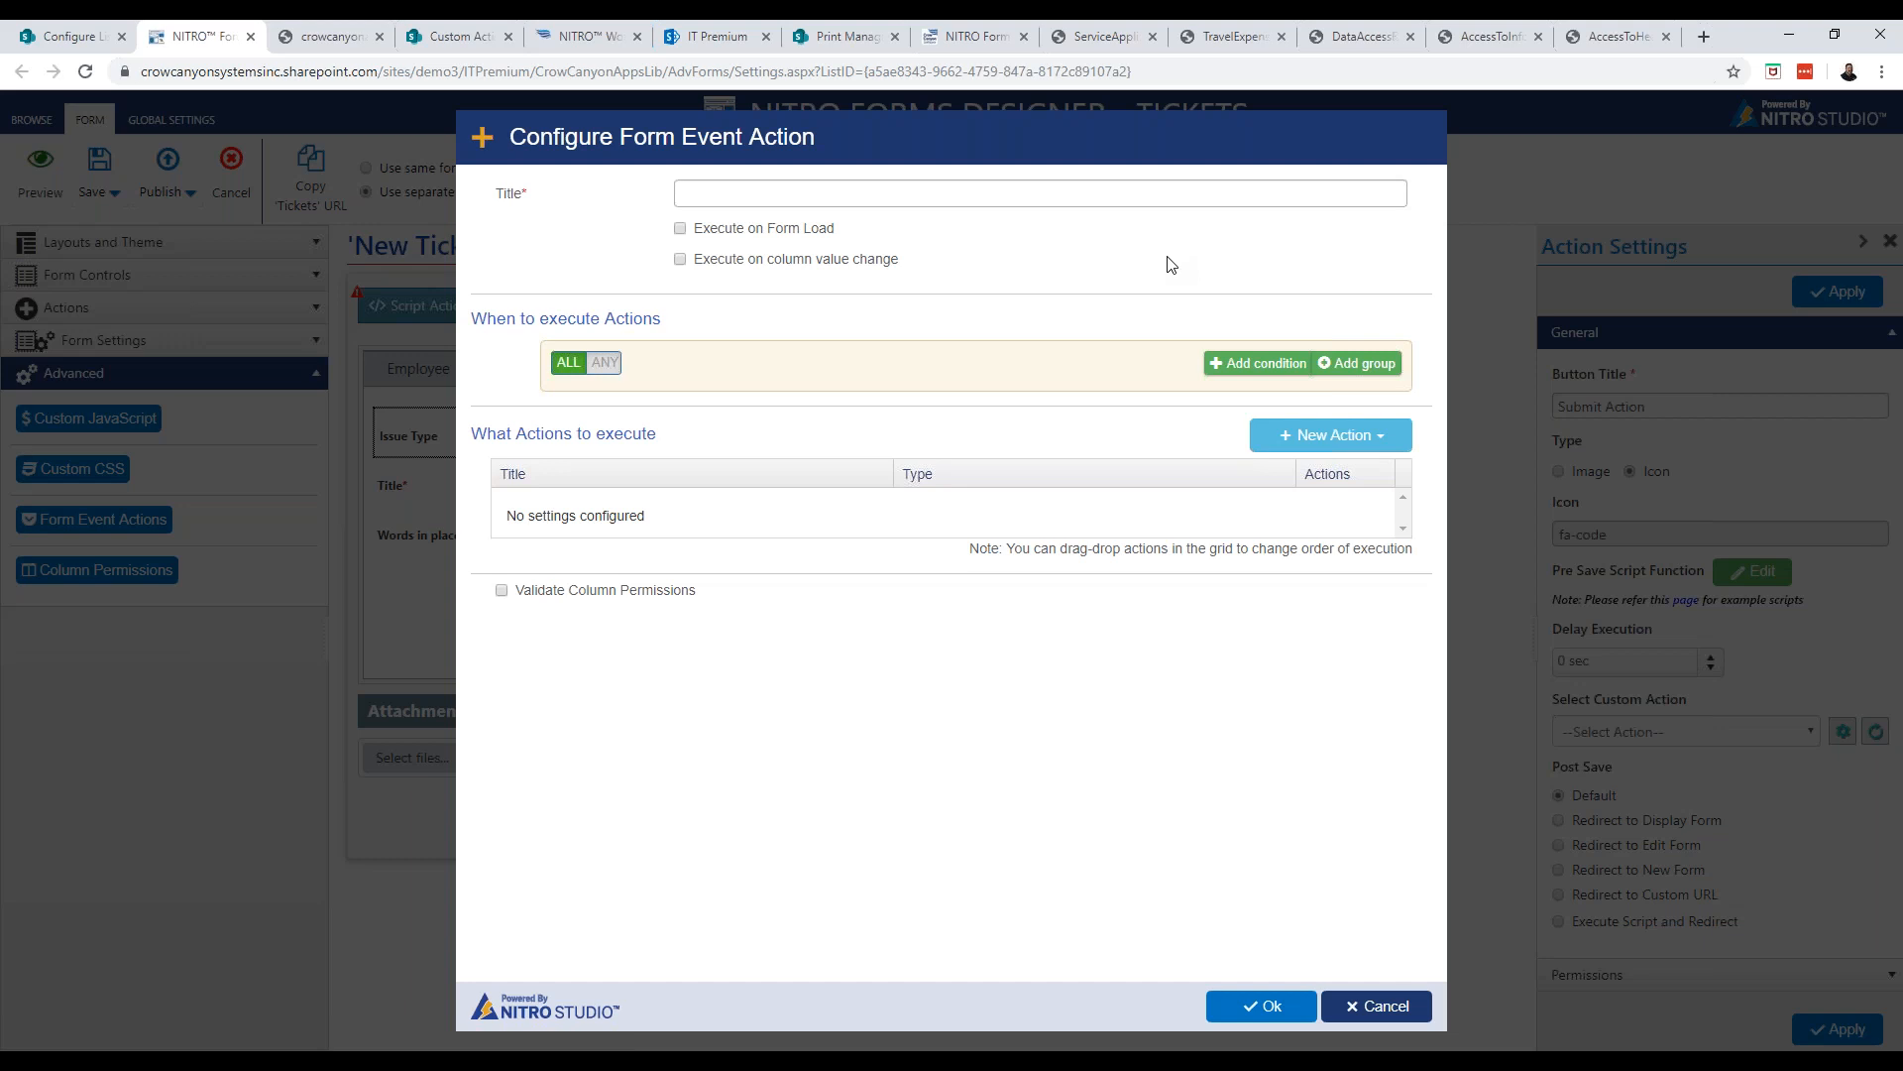
pyautogui.click(807, 263)
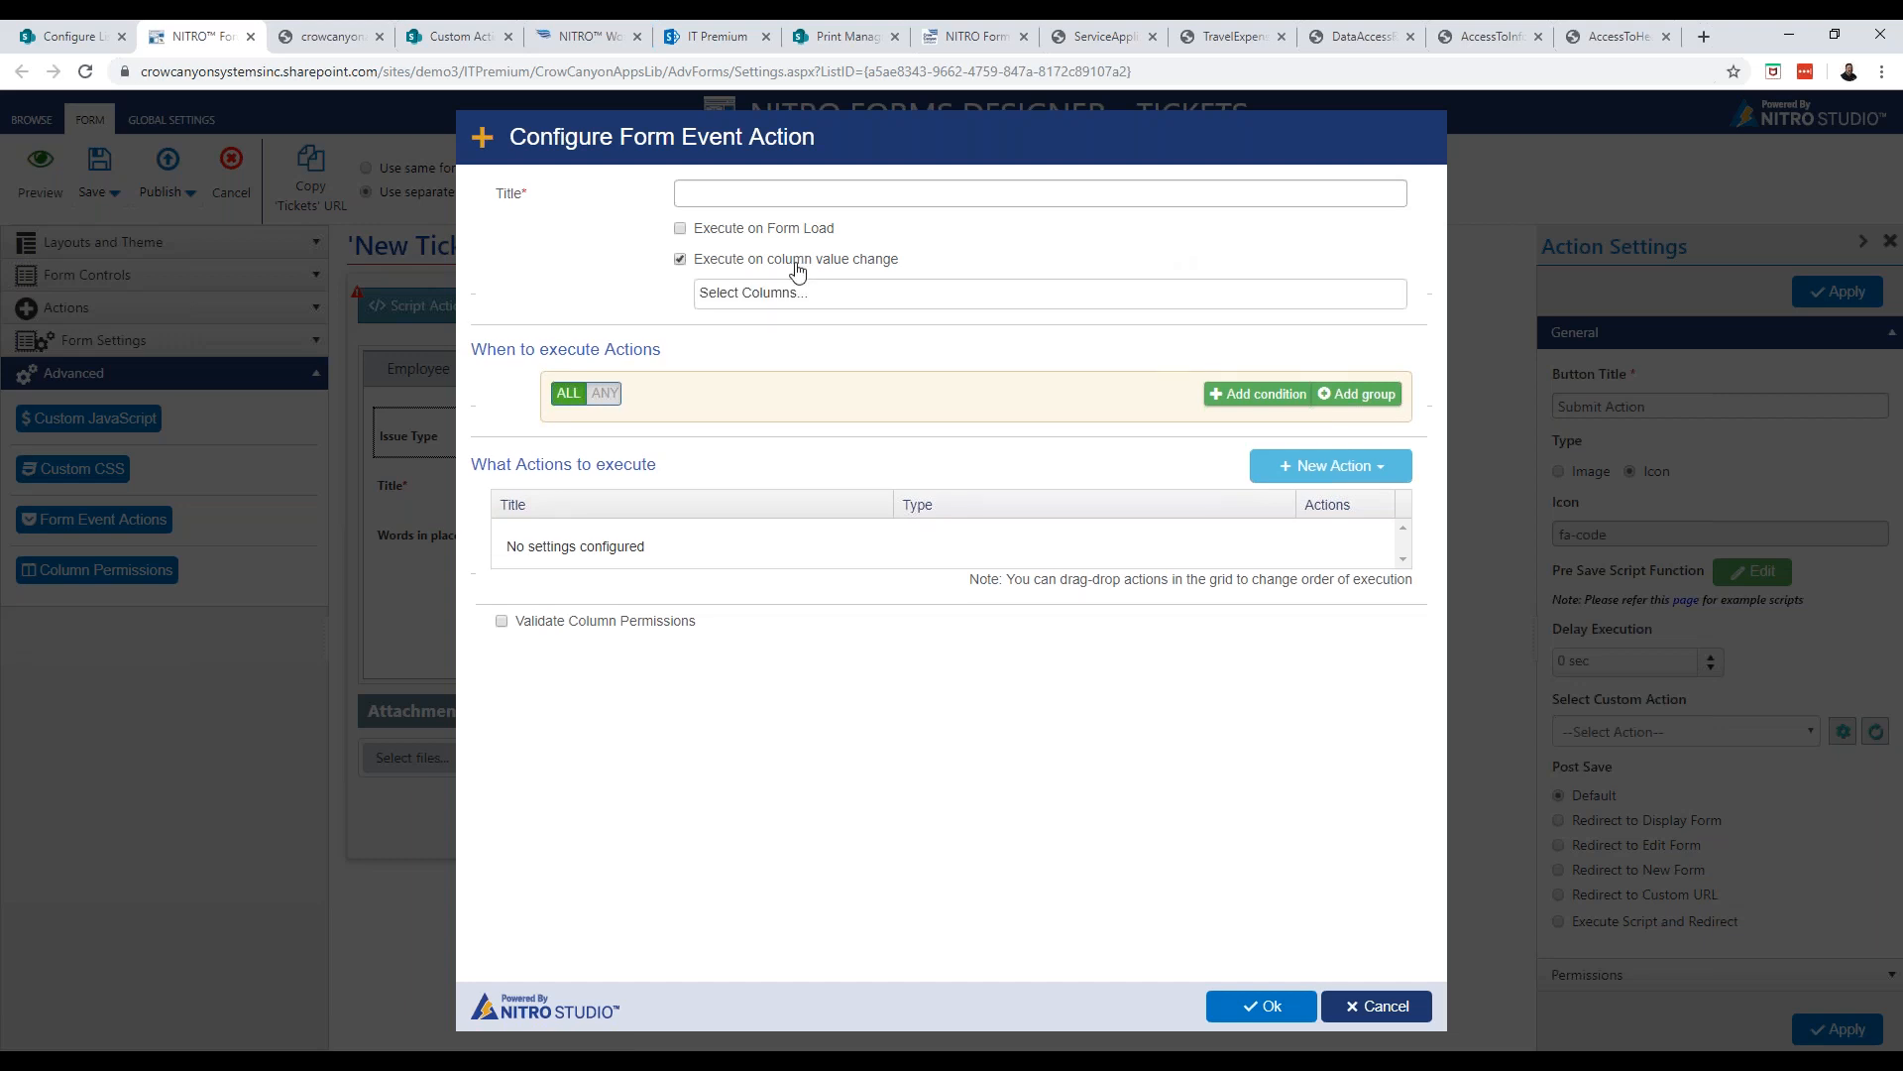
pyautogui.click(788, 293)
pyautogui.click(771, 380)
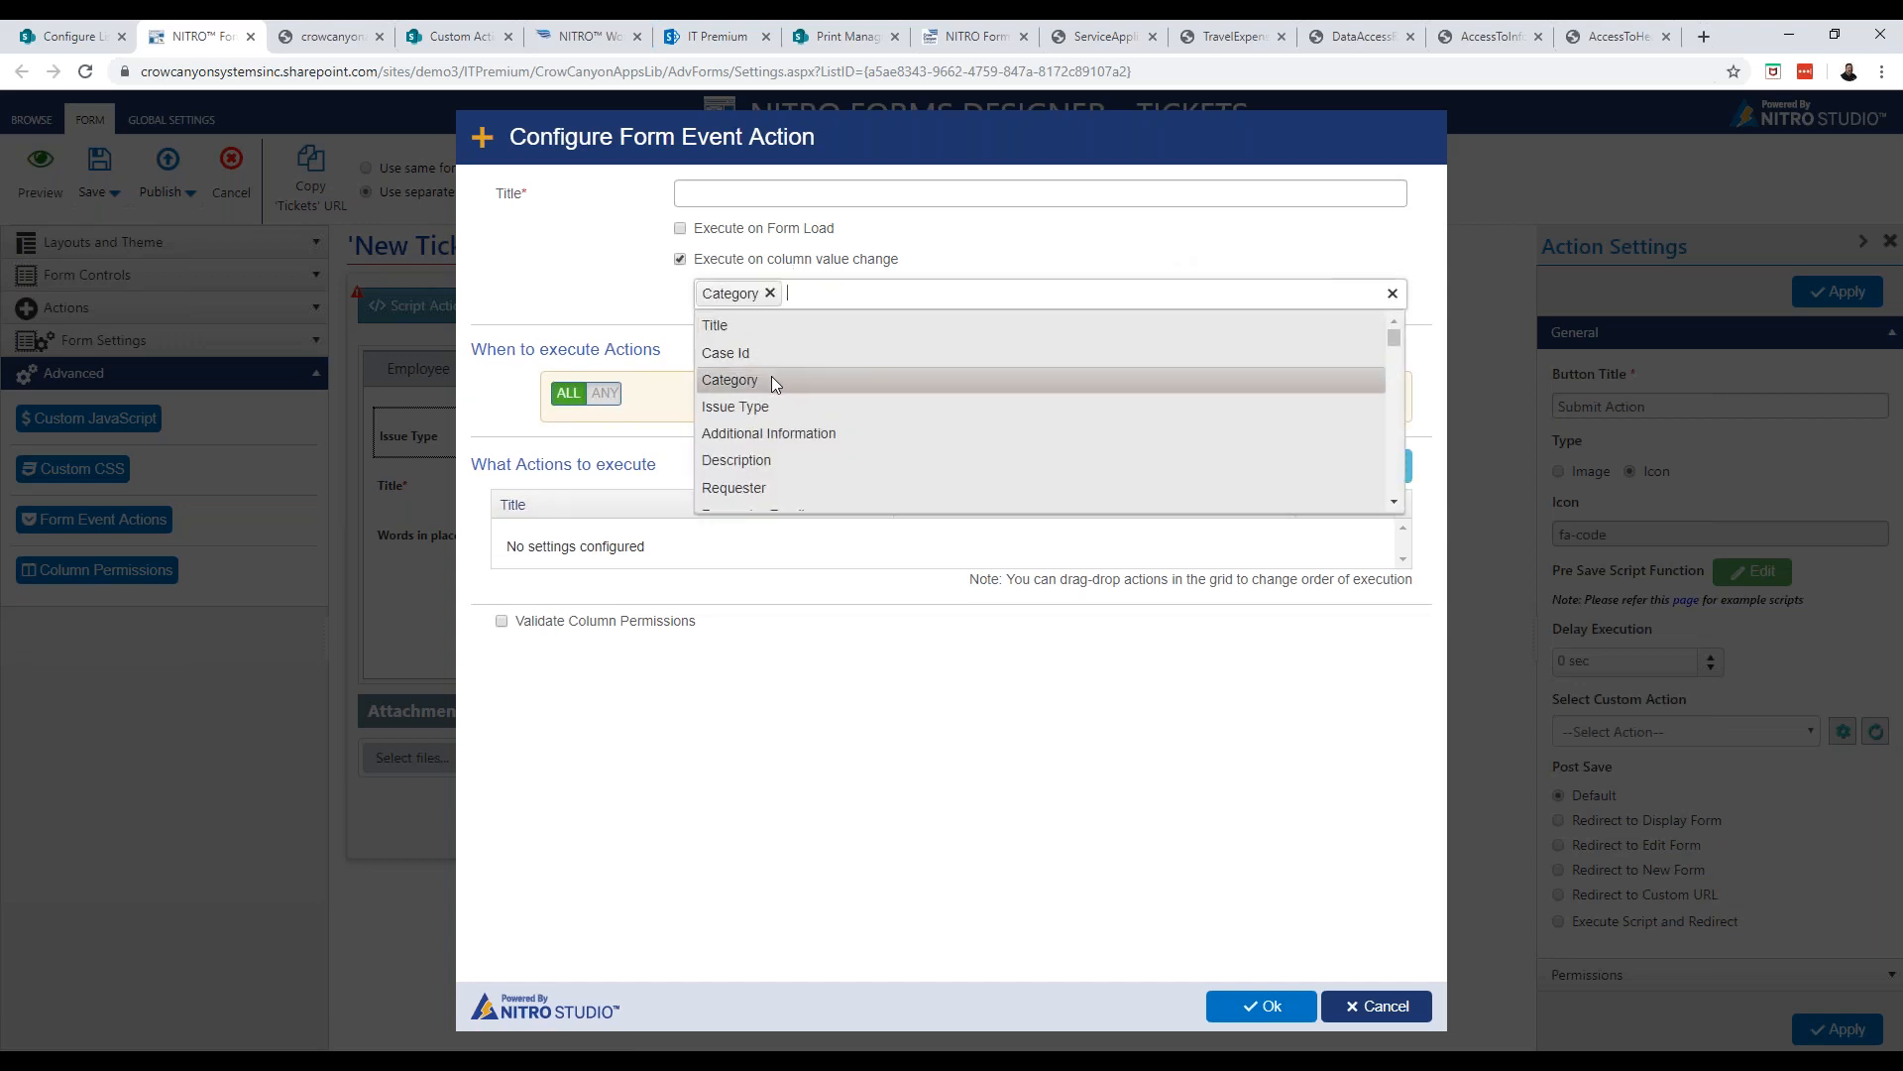
pyautogui.click(919, 264)
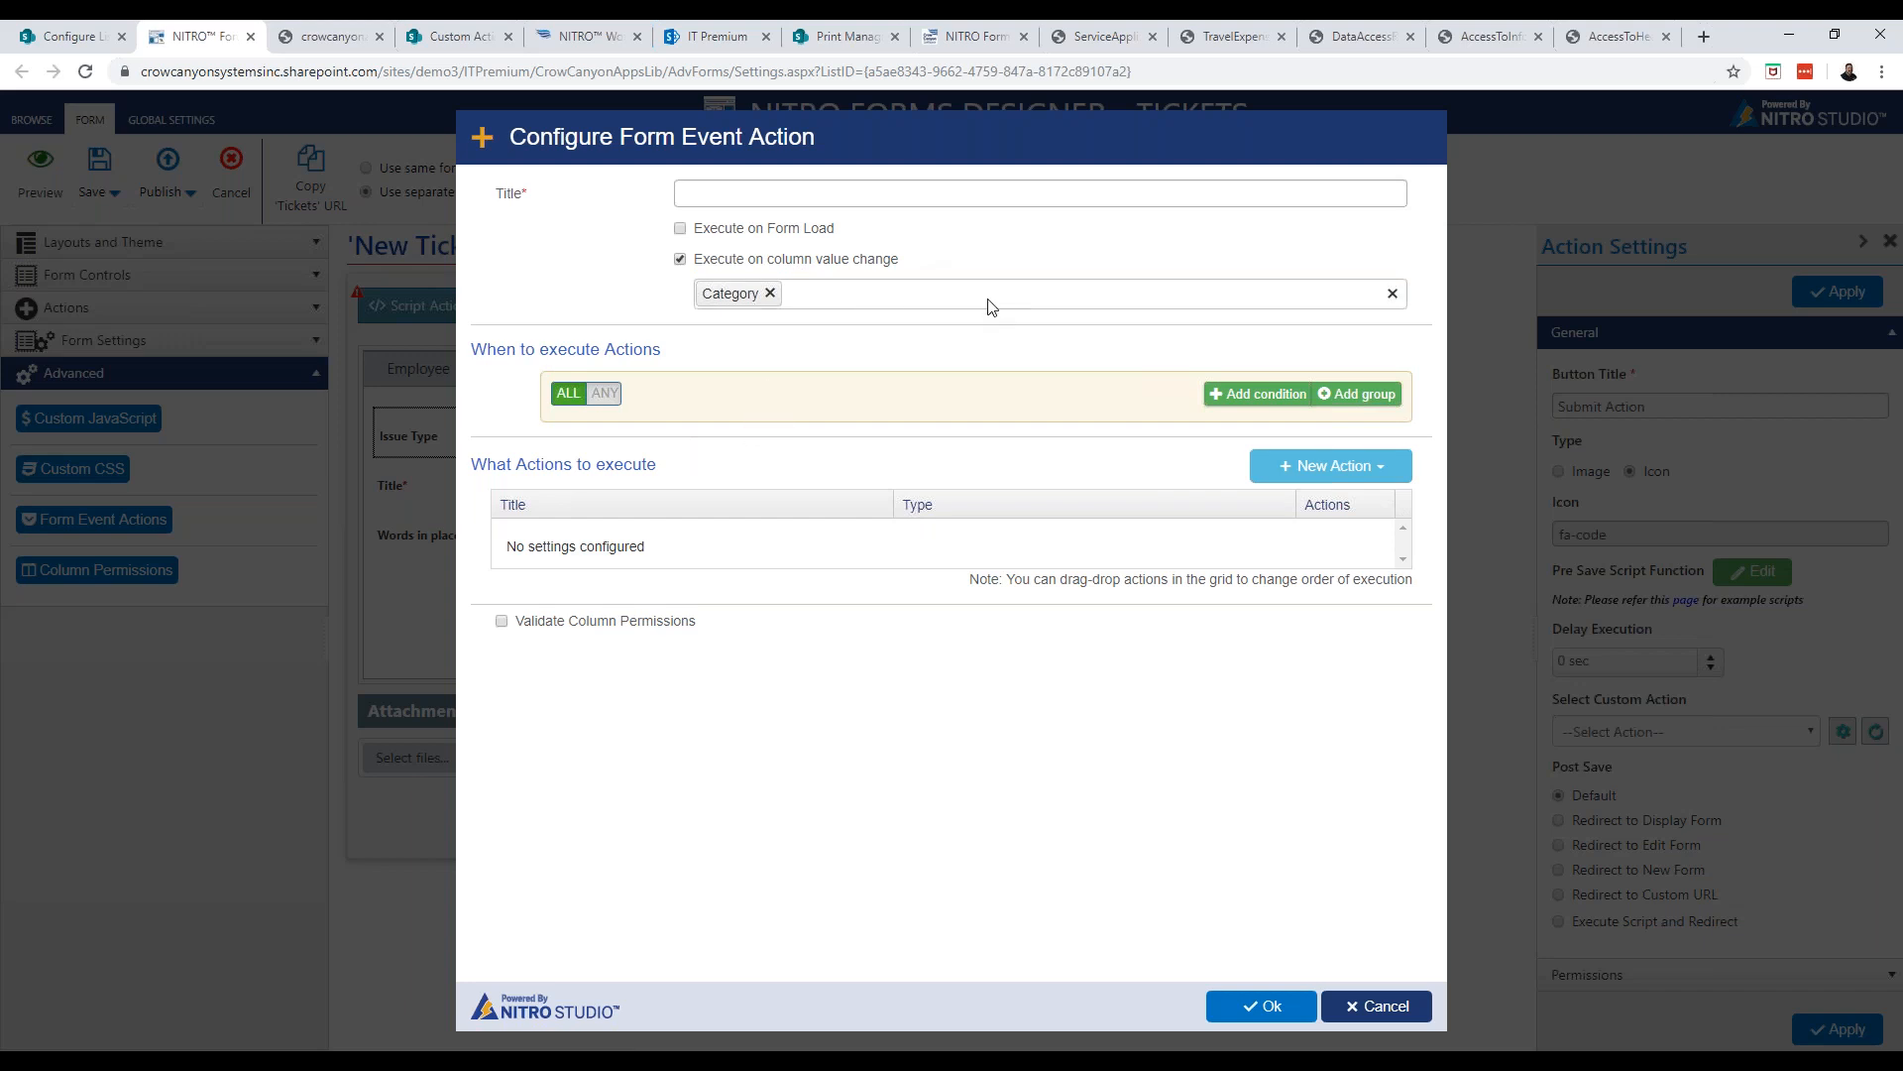
pyautogui.click(909, 297)
pyautogui.click(835, 401)
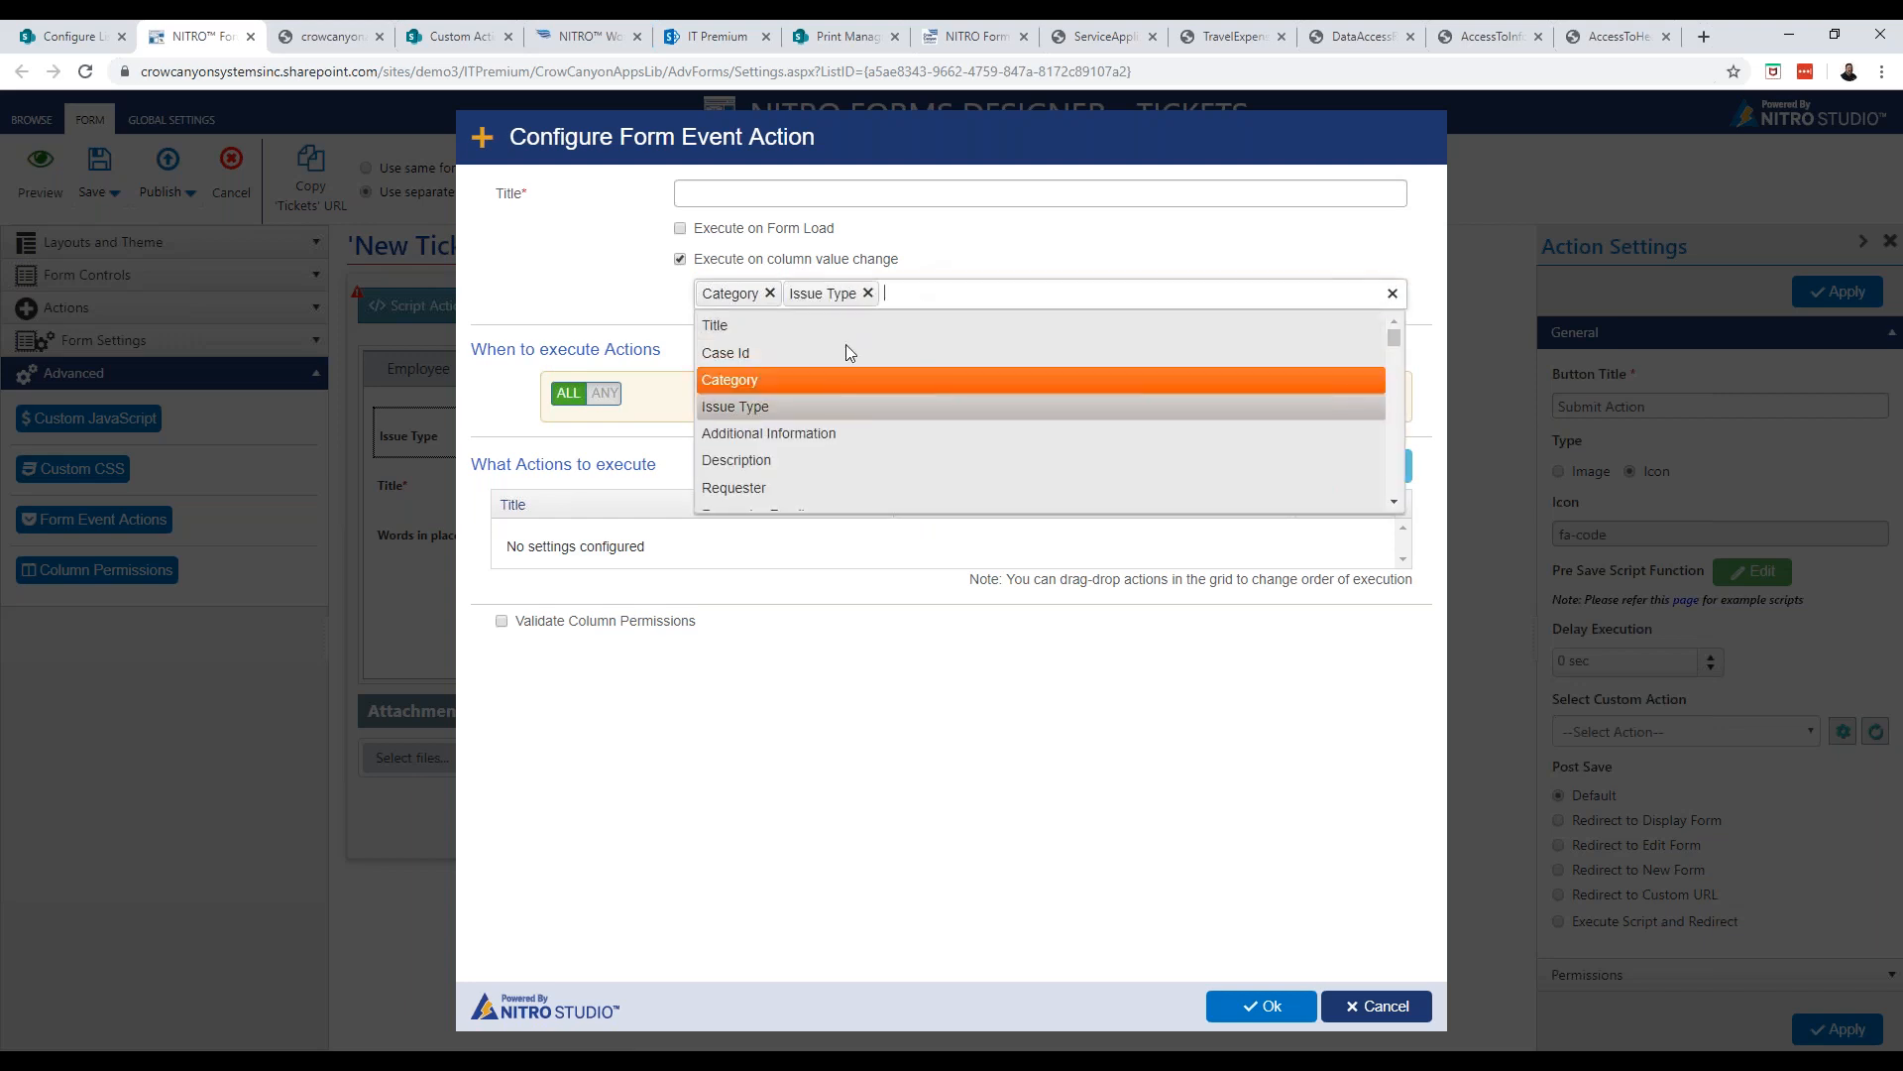
pyautogui.click(616, 316)
# Add a condition to the form event action requiring Request Status to equal "Closed"
pyautogui.click(1259, 395)
pyautogui.click(716, 436)
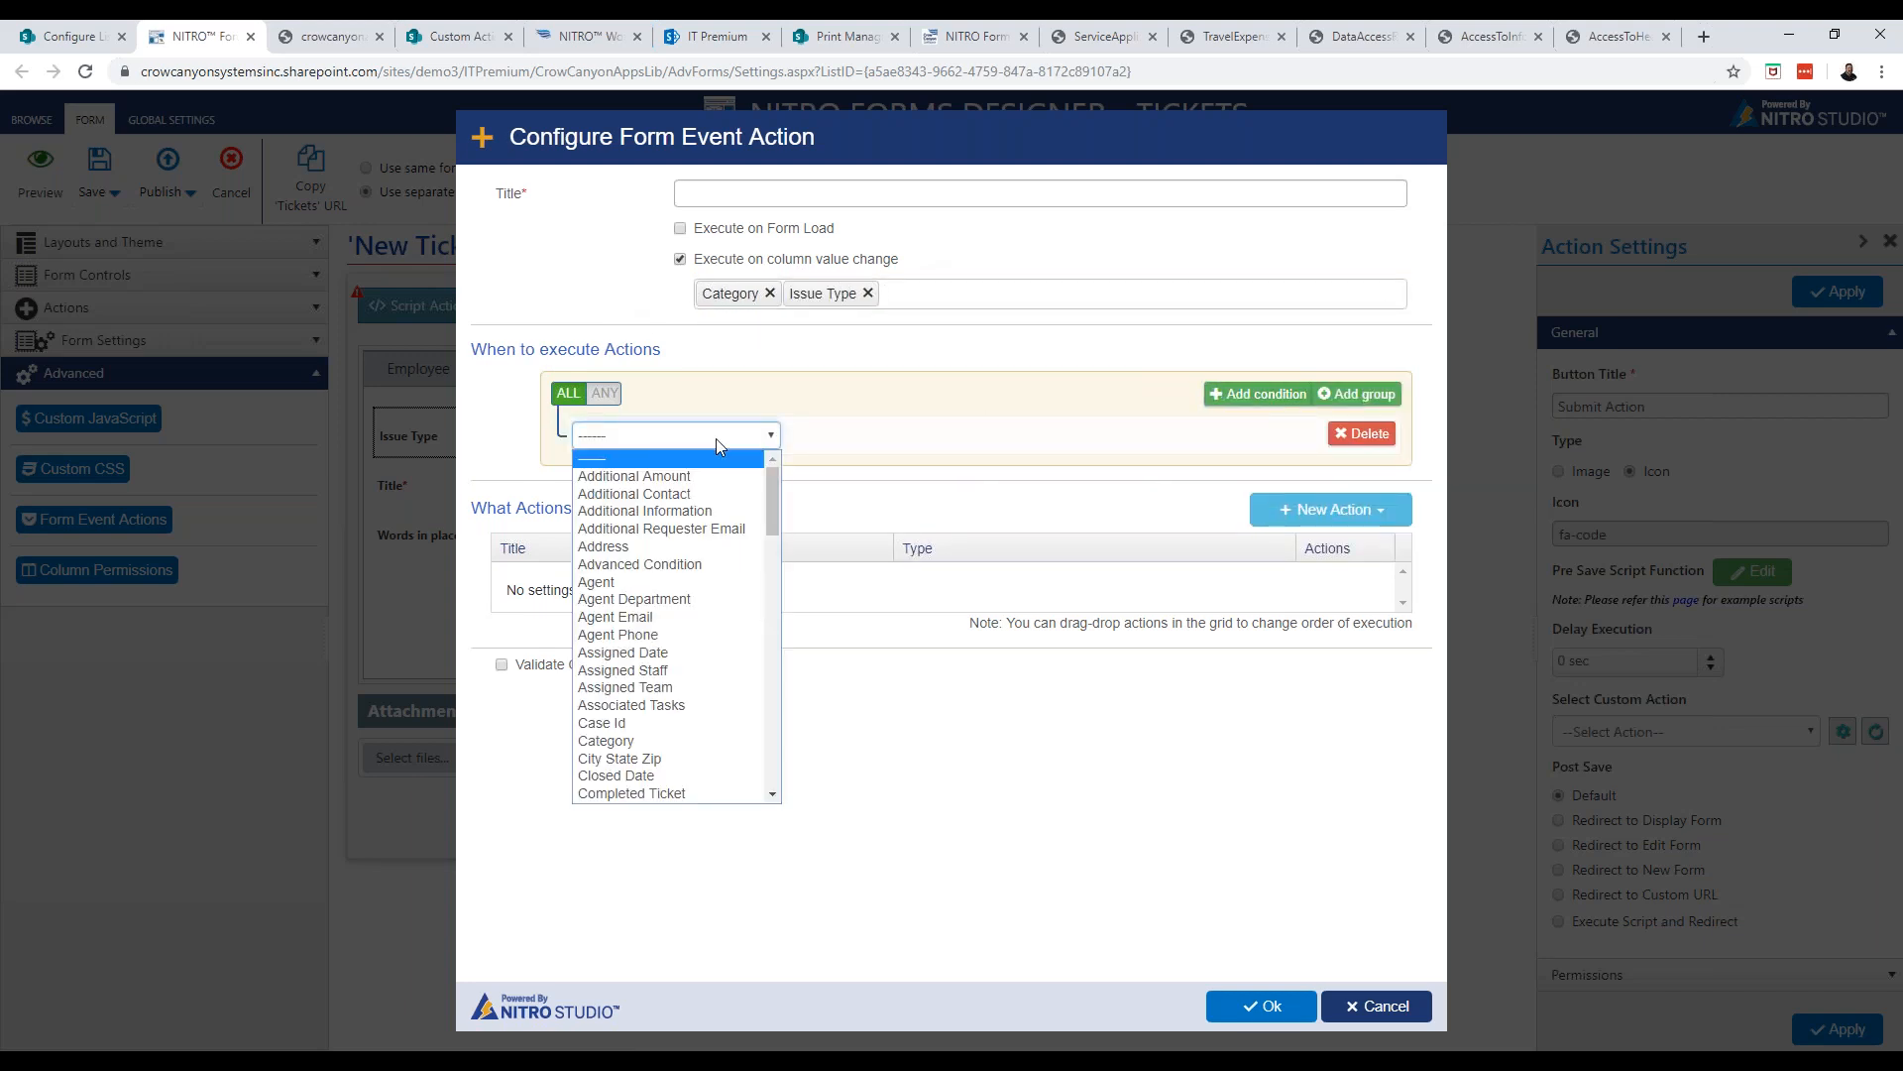
pyautogui.scroll(-10, 689, 629)
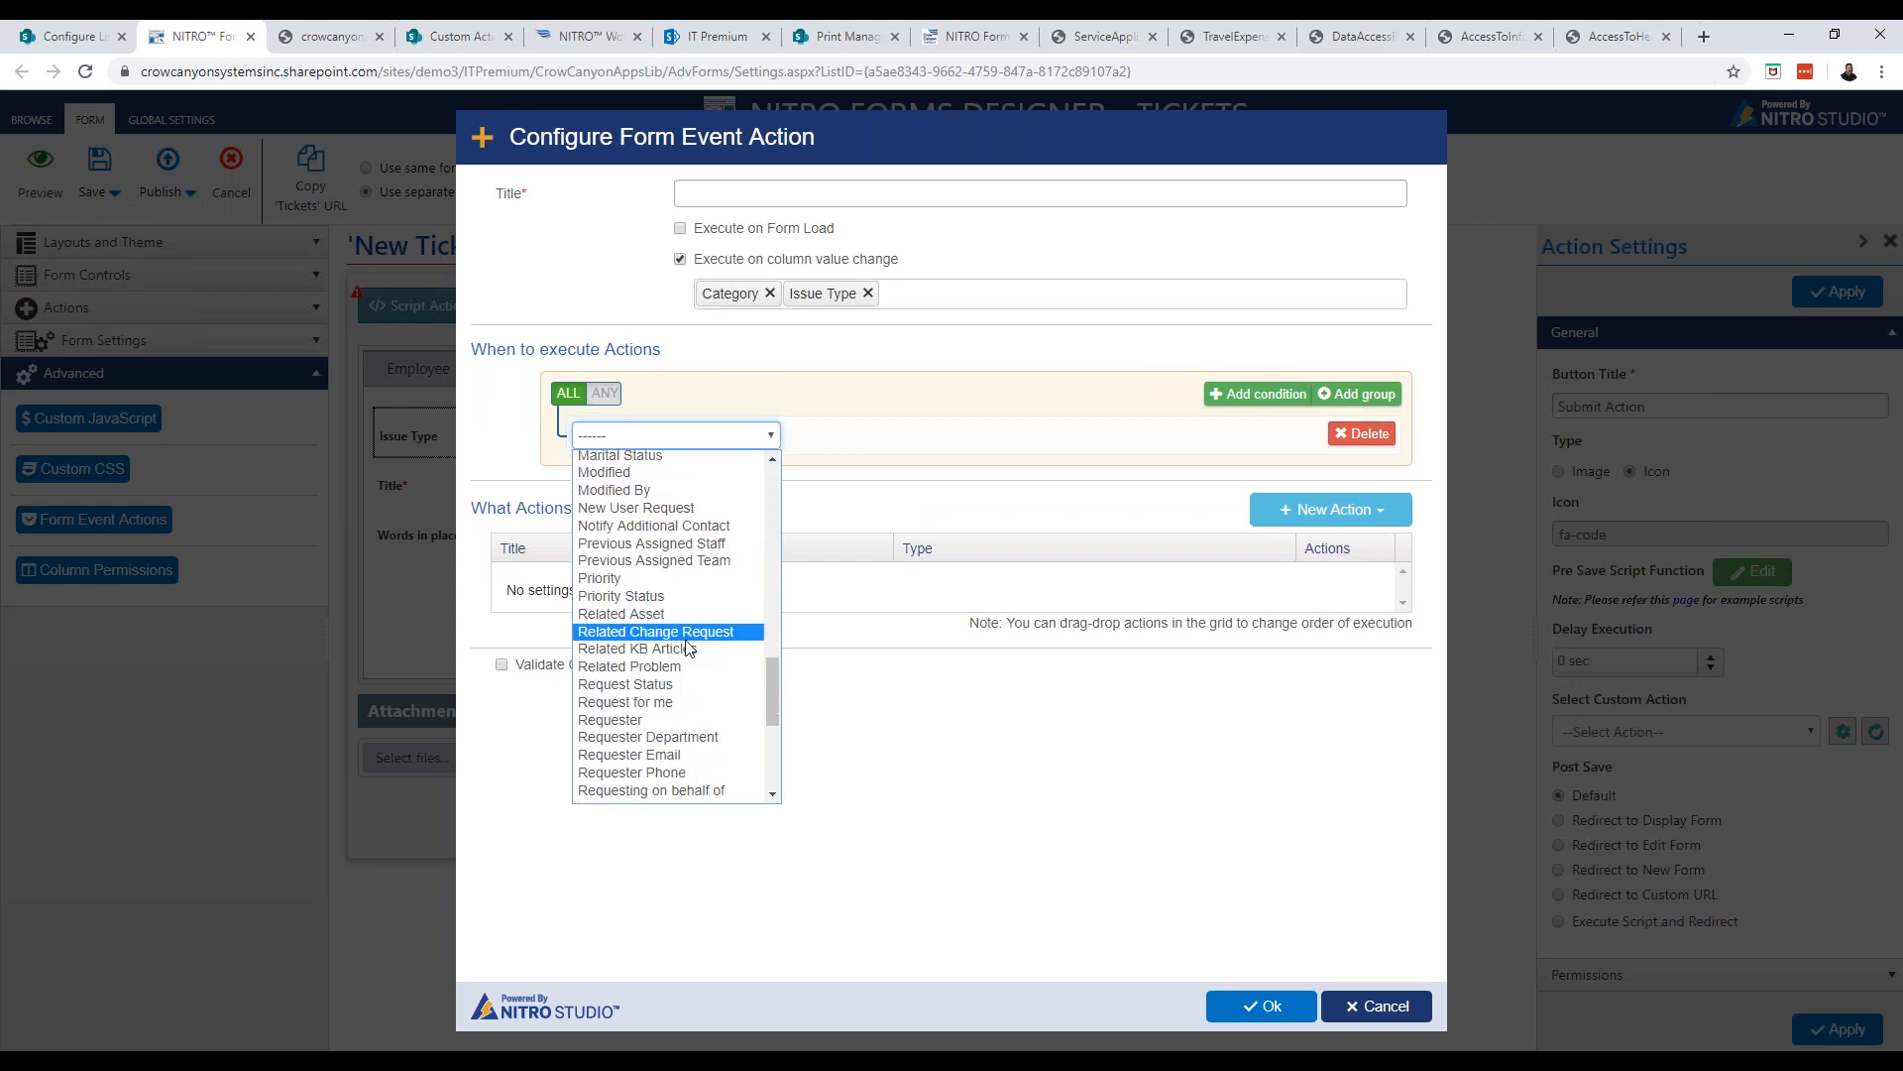
pyautogui.click(626, 684)
pyautogui.click(1011, 433)
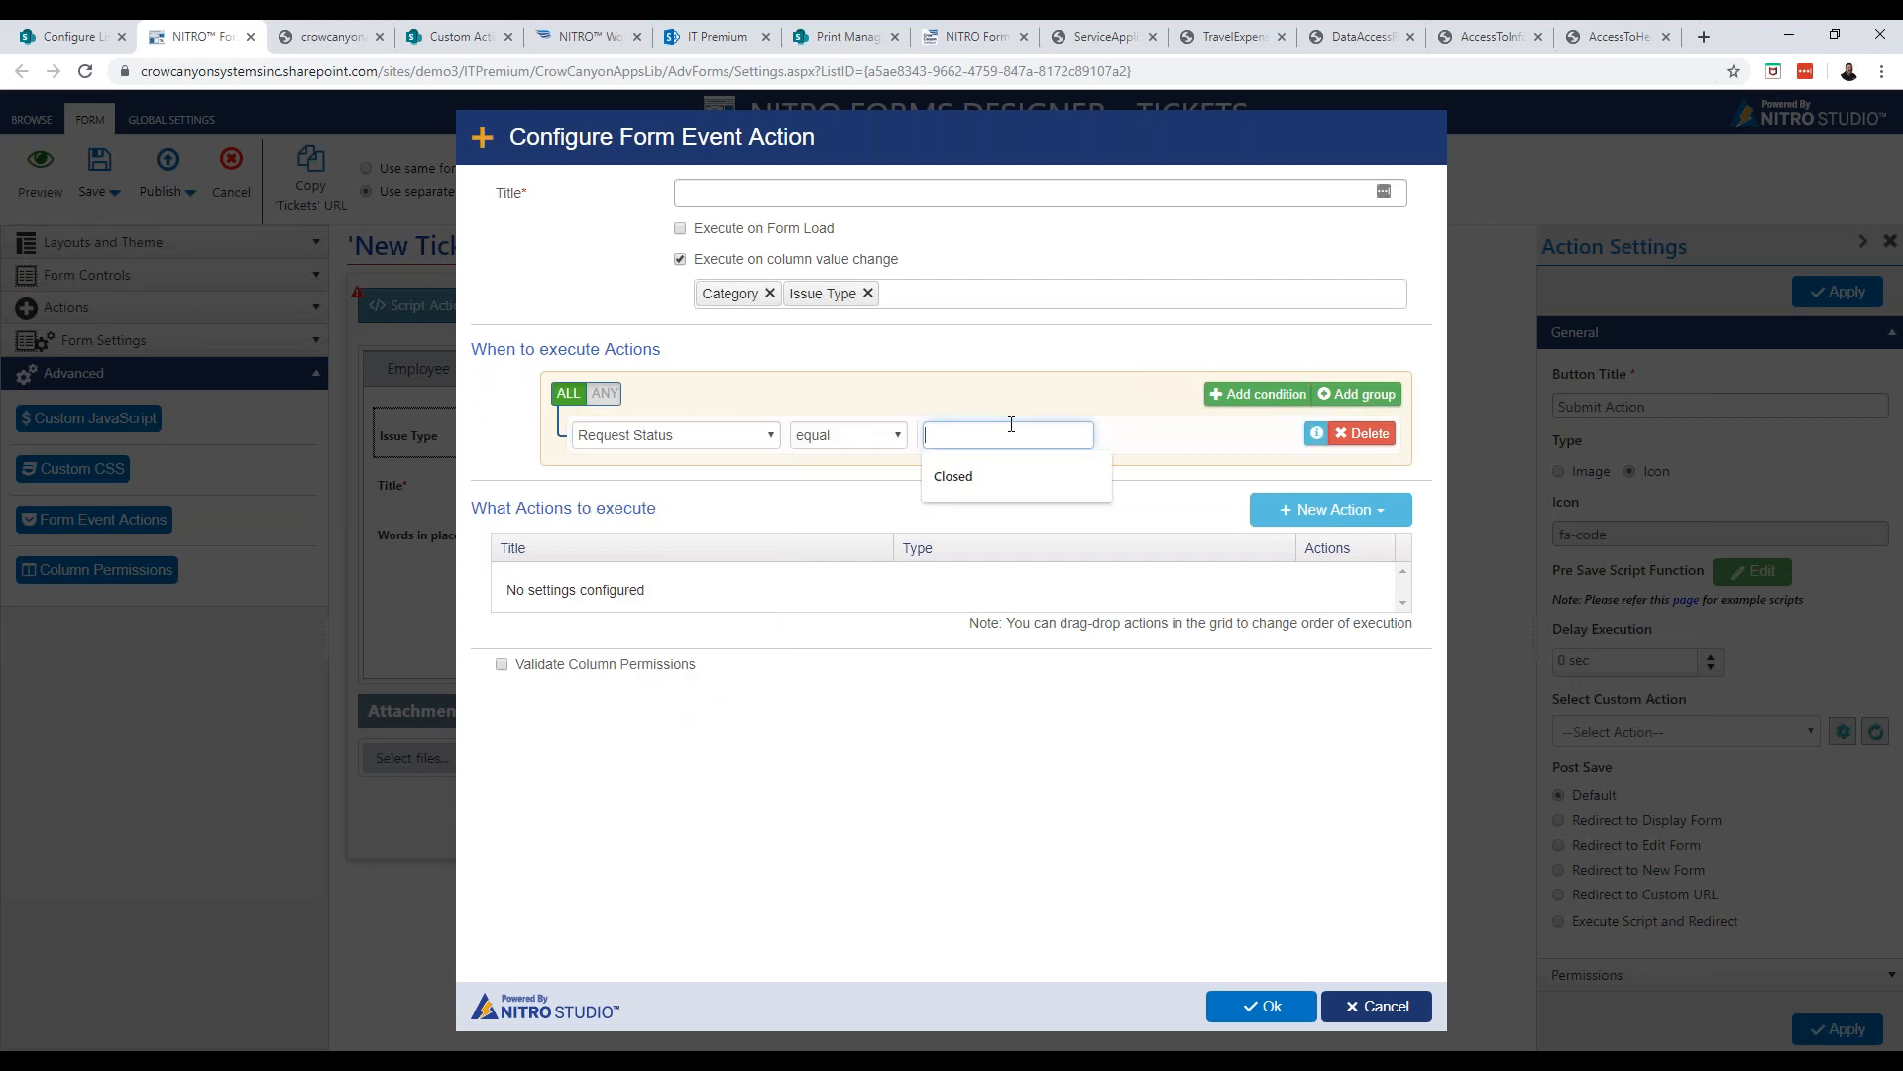
pyautogui.click(990, 473)
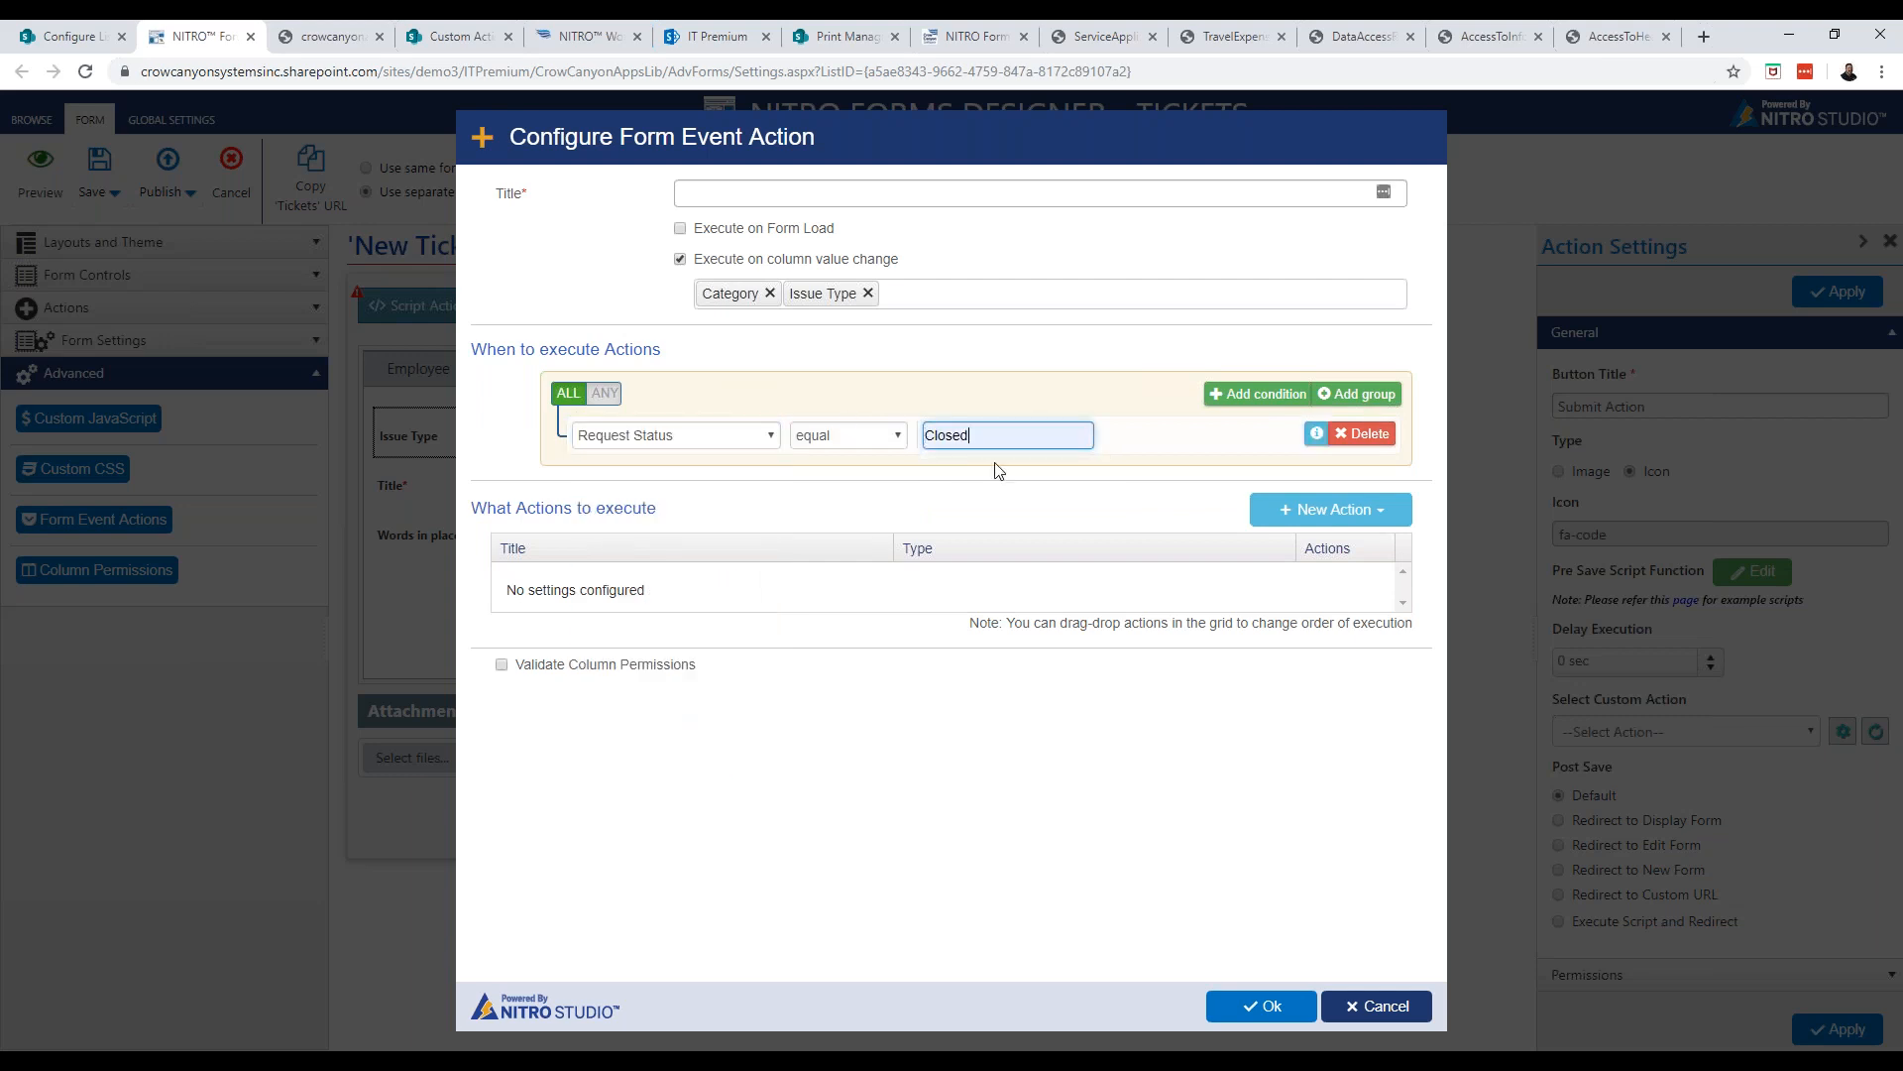
# Create an Update Form Controls action with a new column mapping that sets Request Status to "In Progress"
pyautogui.click(1300, 508)
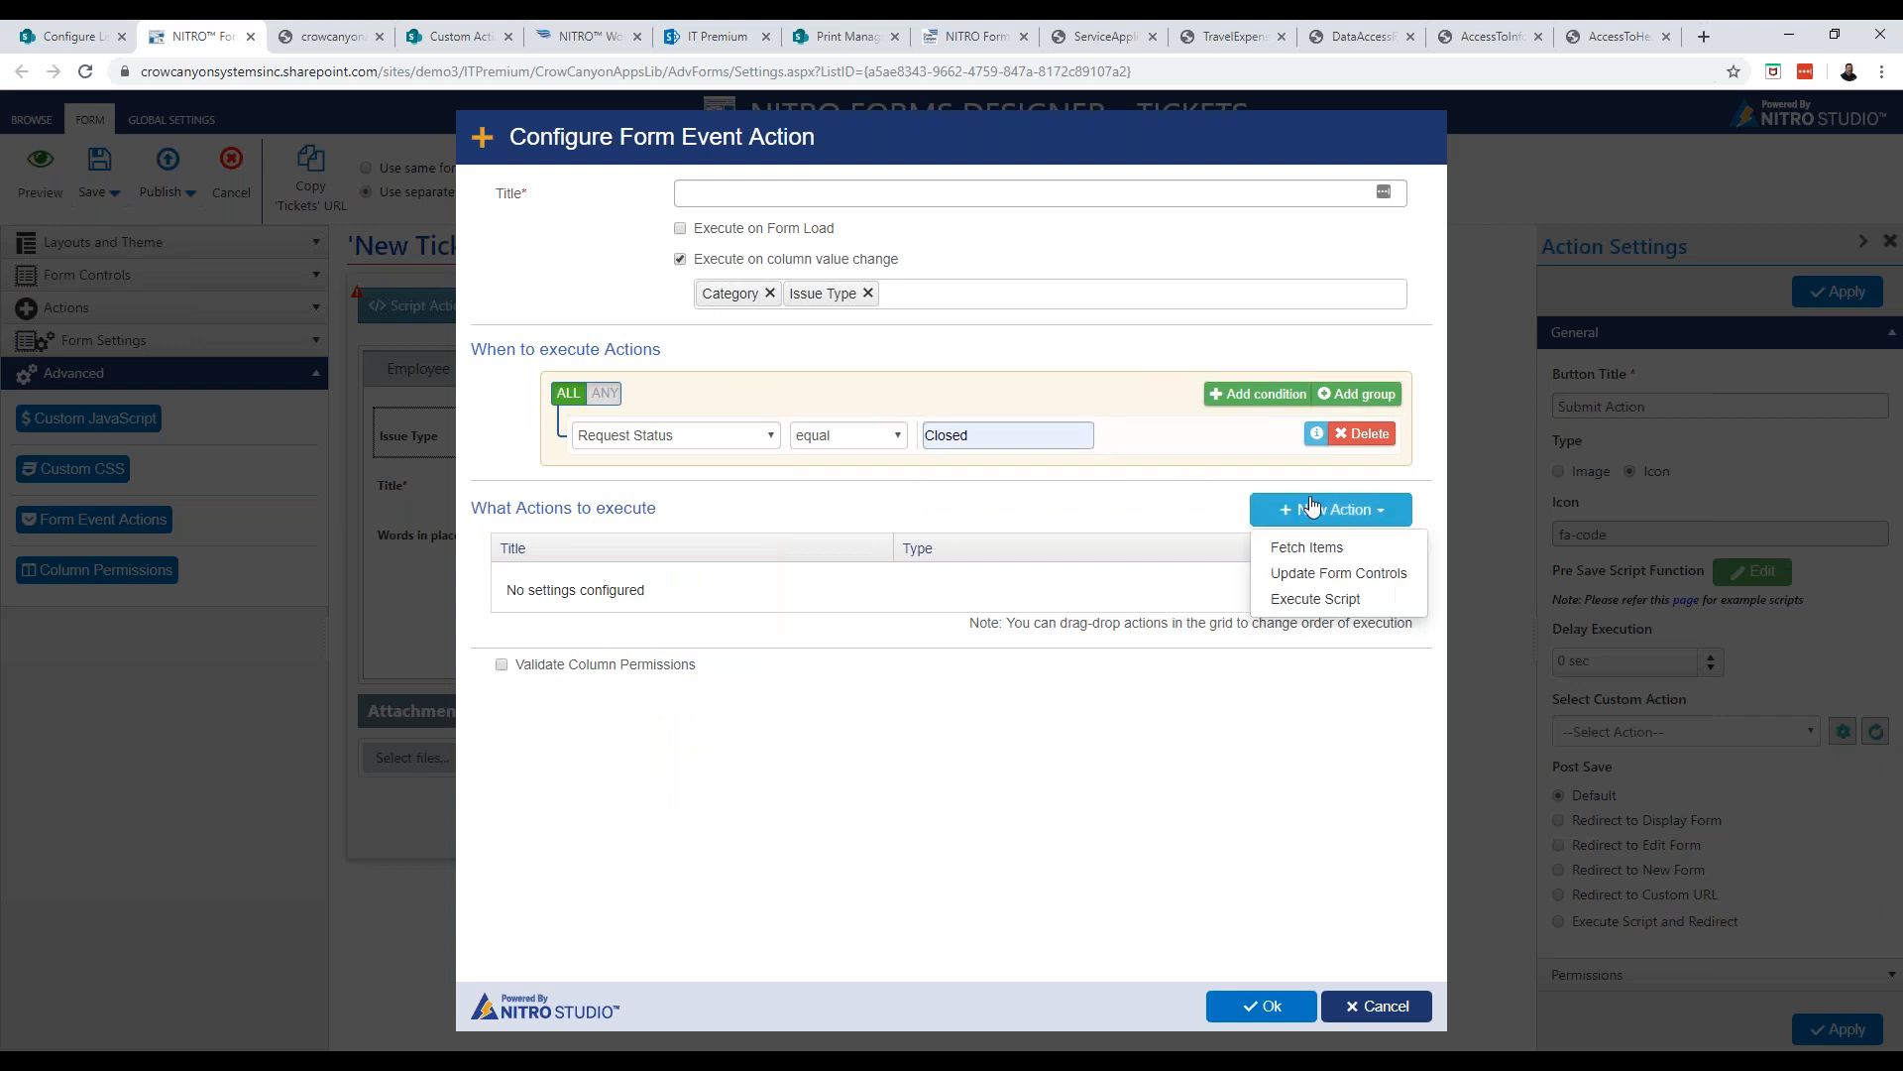
pyautogui.click(1329, 575)
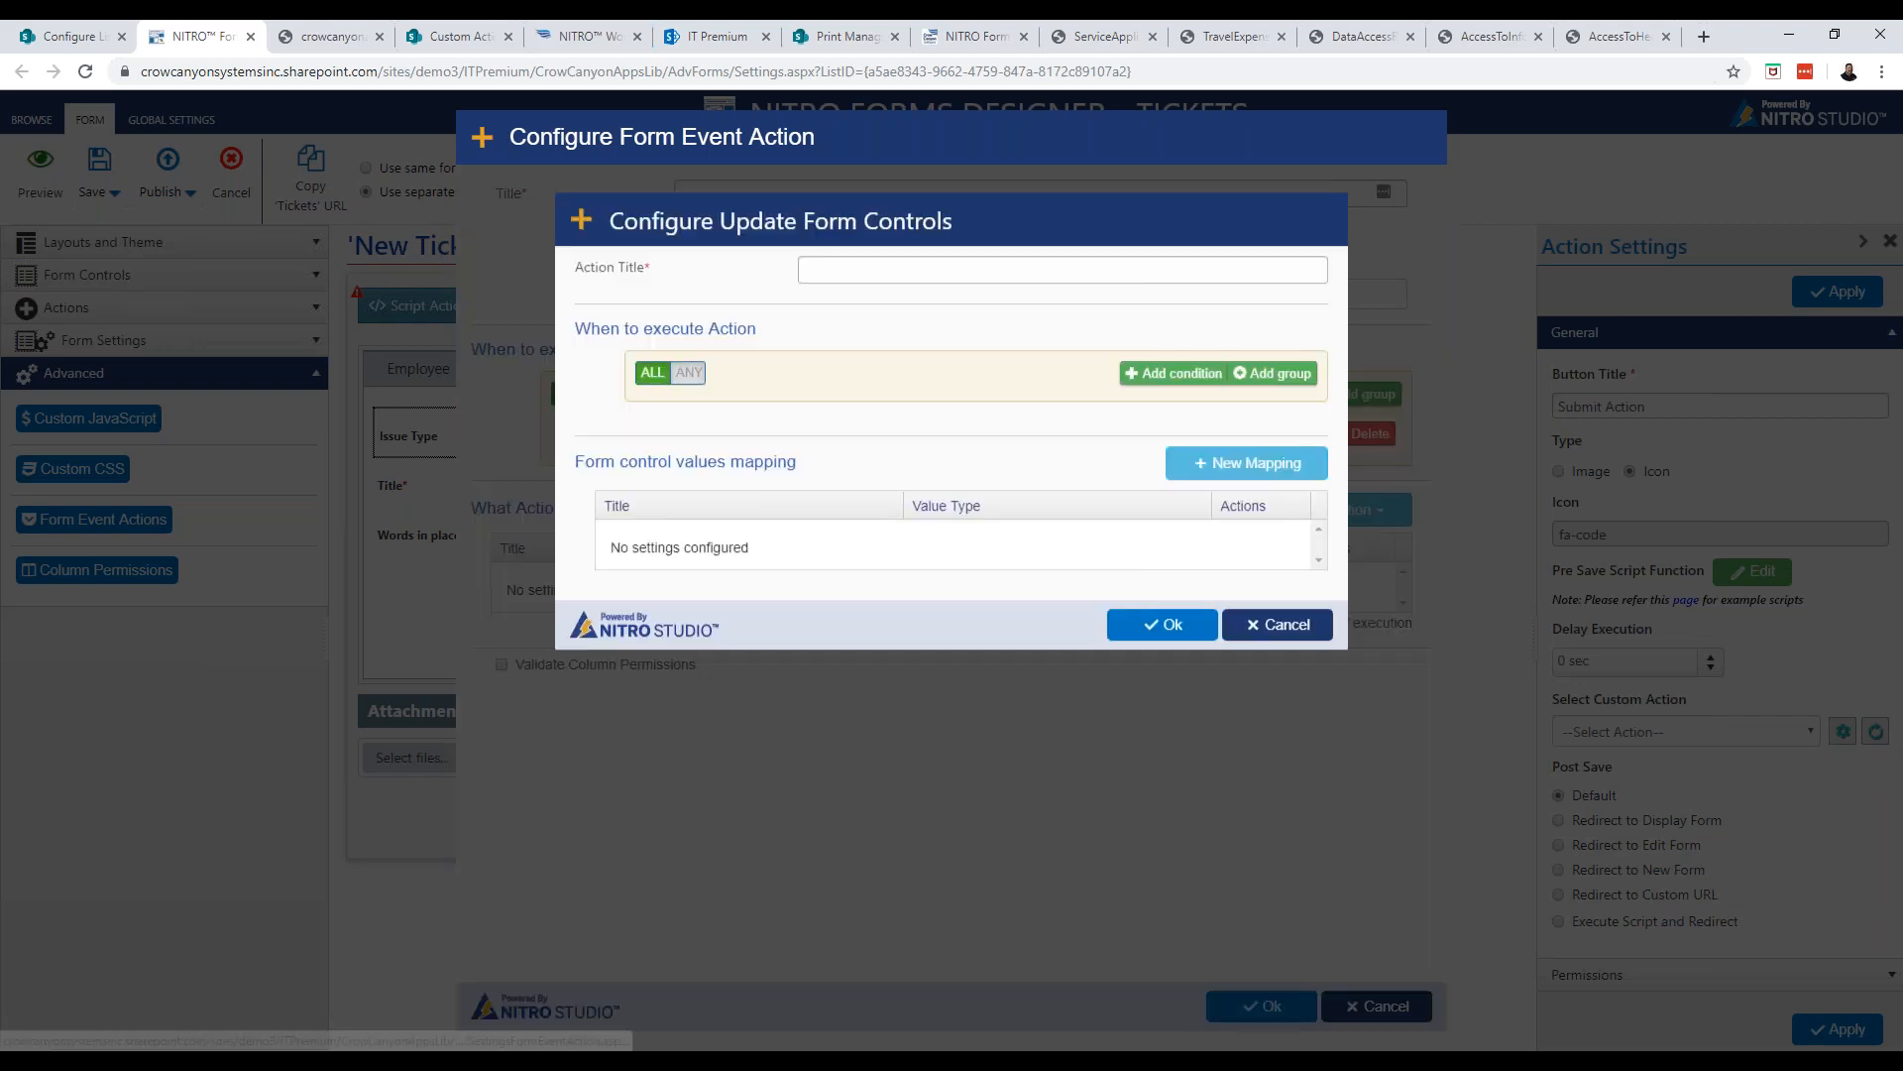
pyautogui.click(1222, 467)
pyautogui.click(845, 275)
pyautogui.scroll(-5, 1002, 490)
pyautogui.scroll(-4, 1002, 491)
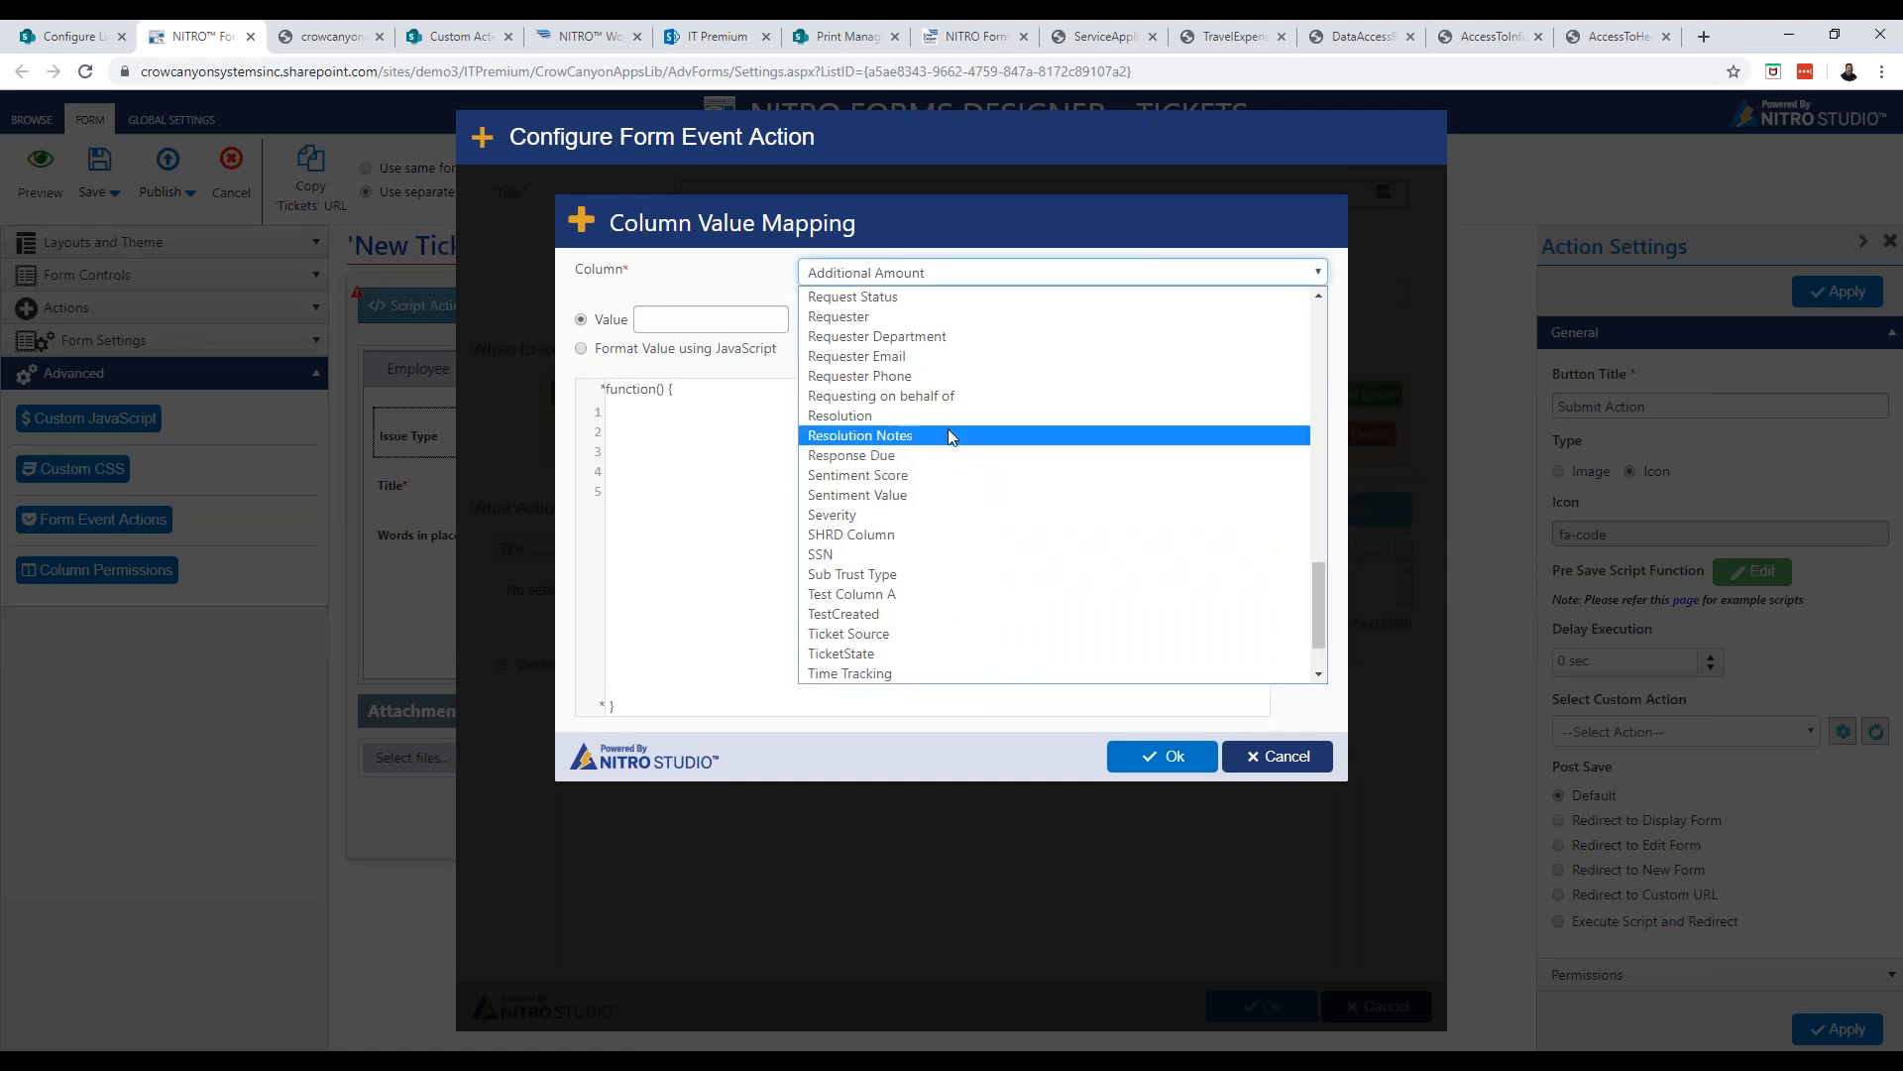
pyautogui.click(936, 302)
pyautogui.click(751, 319)
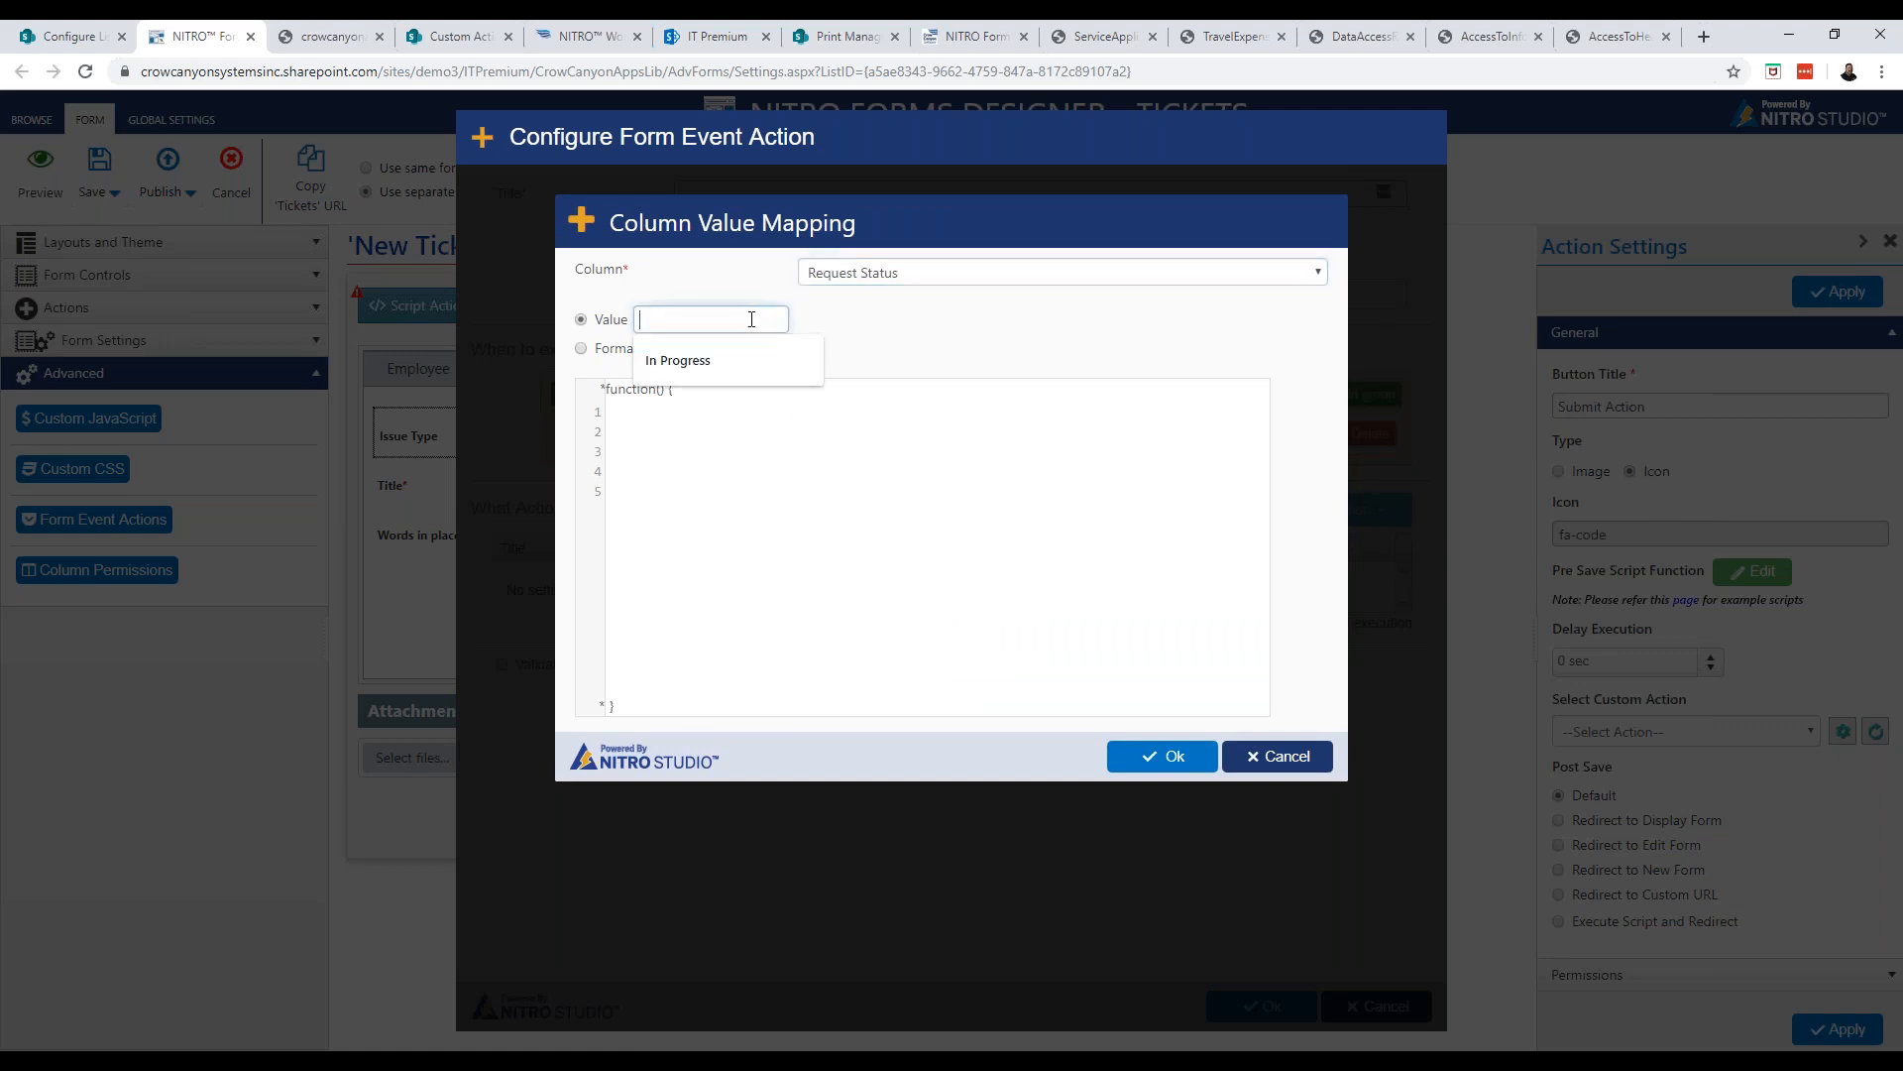
pyautogui.click(723, 357)
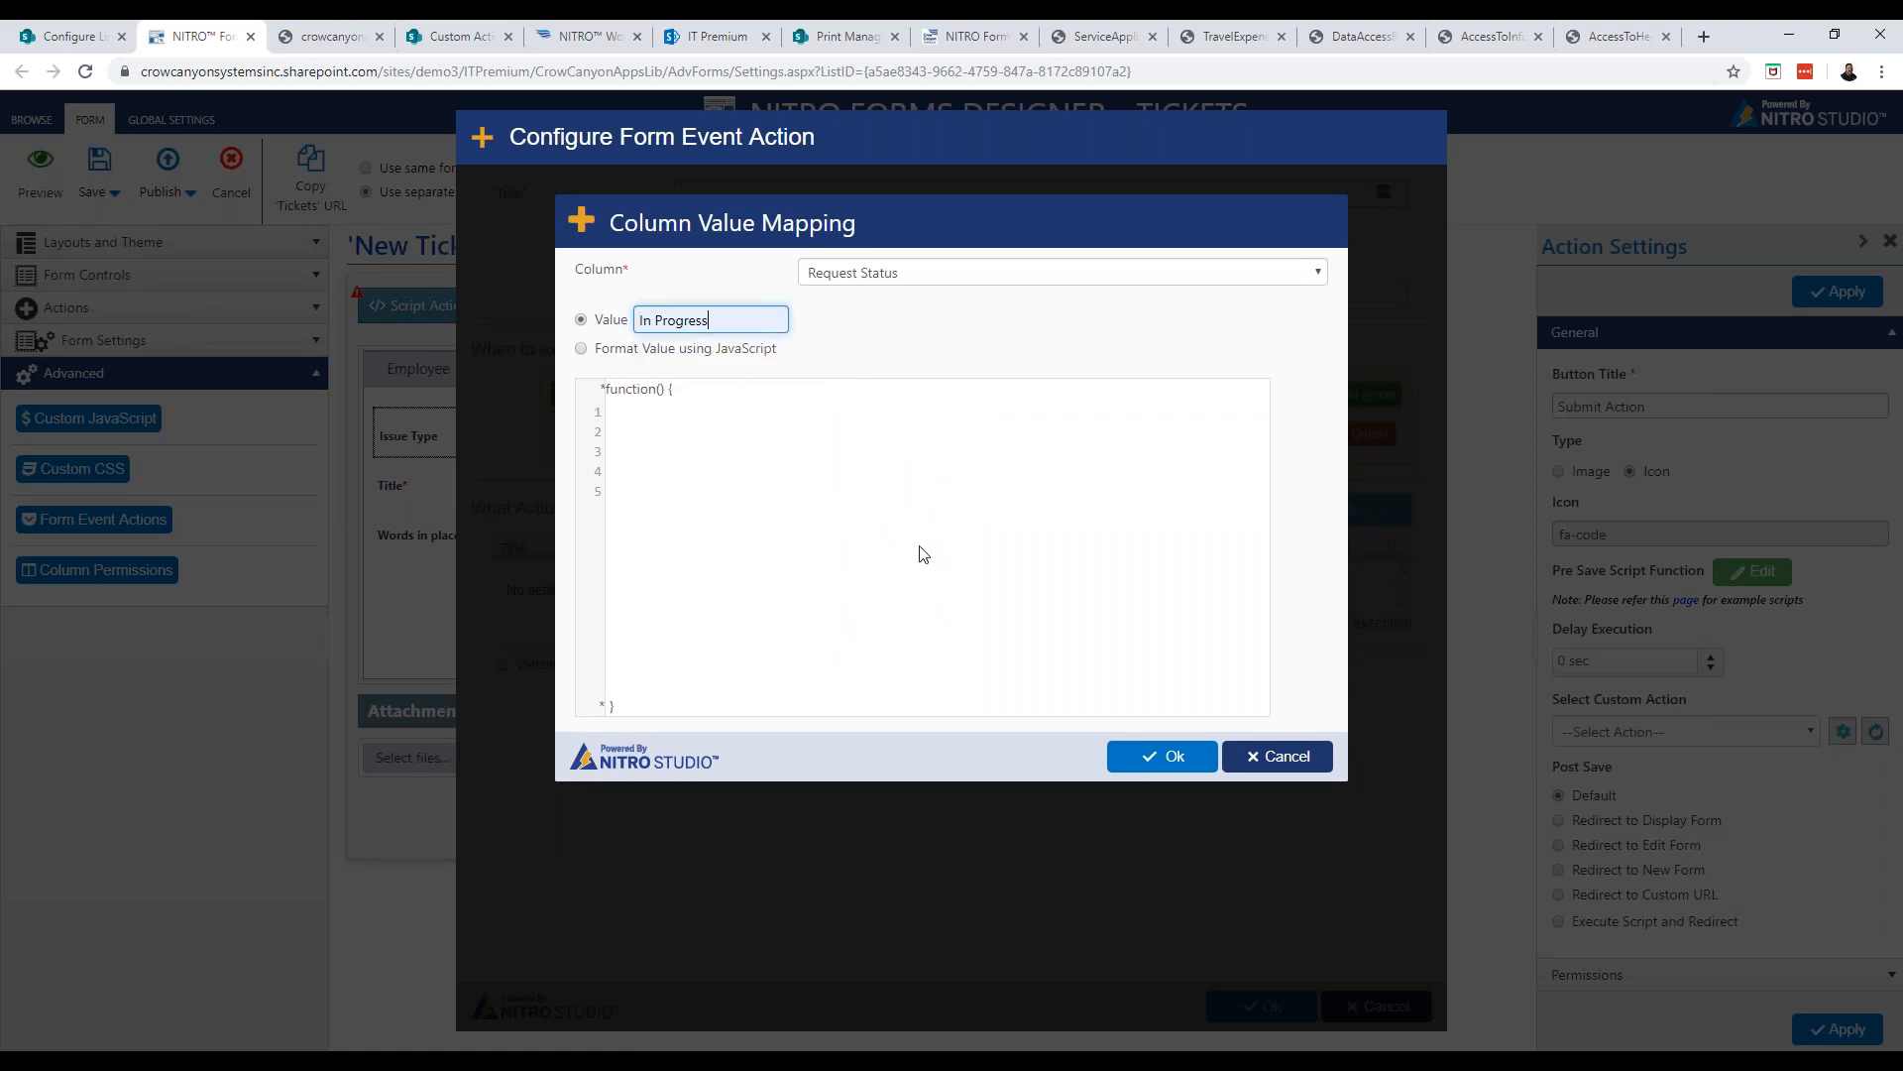
# Discard the column value mapping and the form event action configuration, and close the Form Event Actions settings
pyautogui.click(1246, 762)
pyautogui.click(1303, 646)
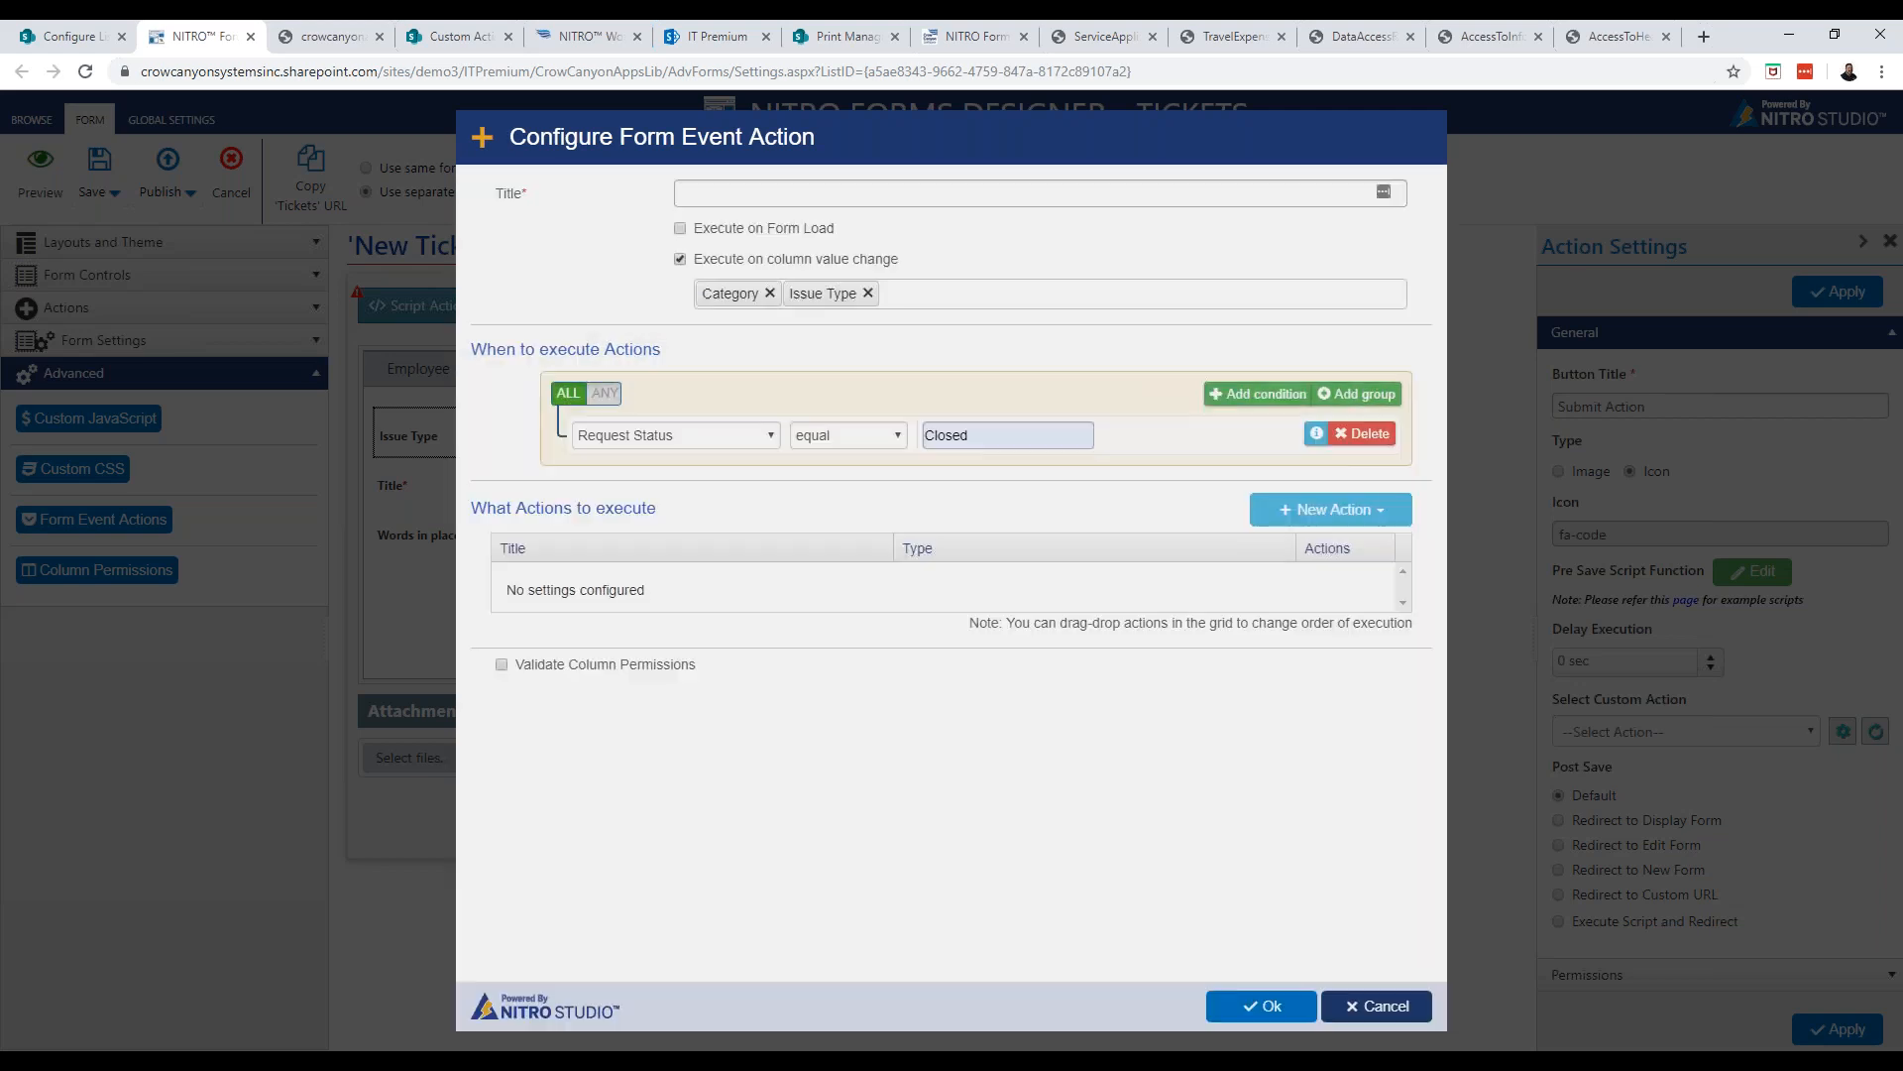
pyautogui.click(1382, 1006)
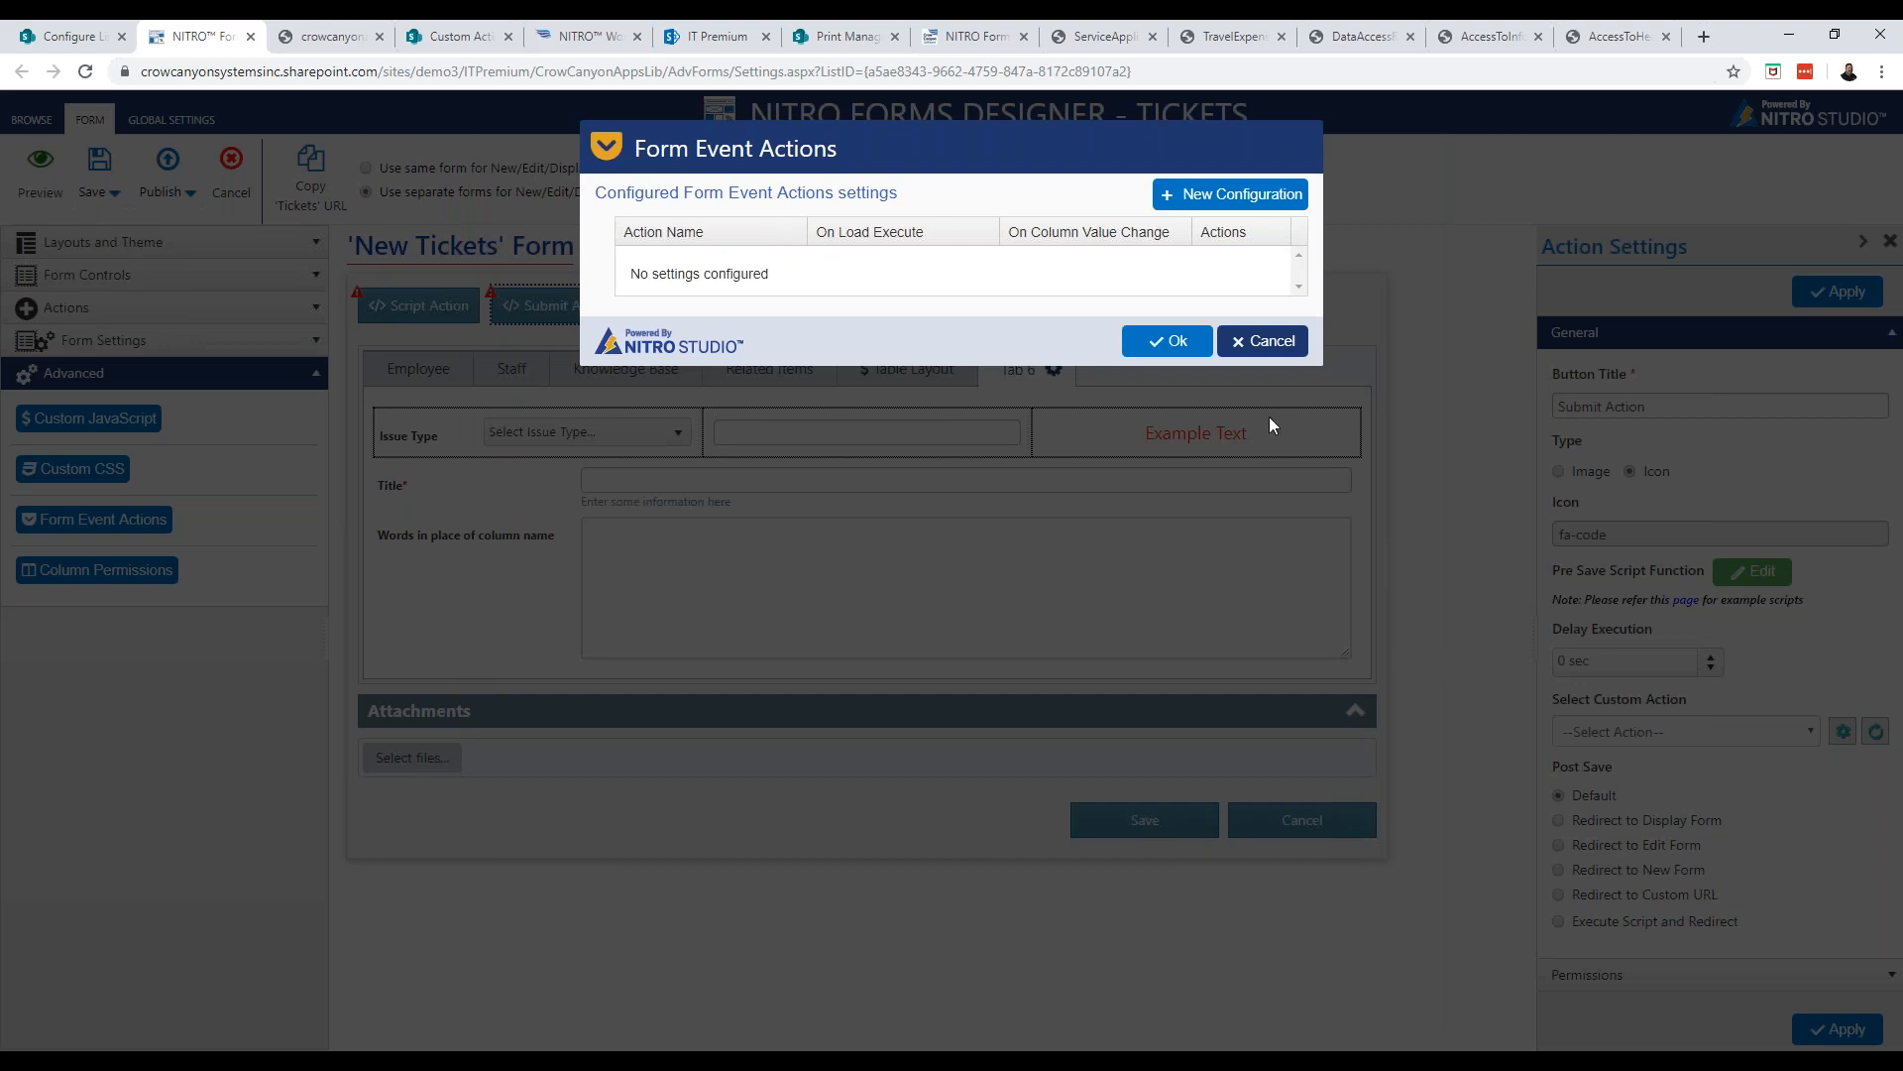
pyautogui.click(1254, 342)
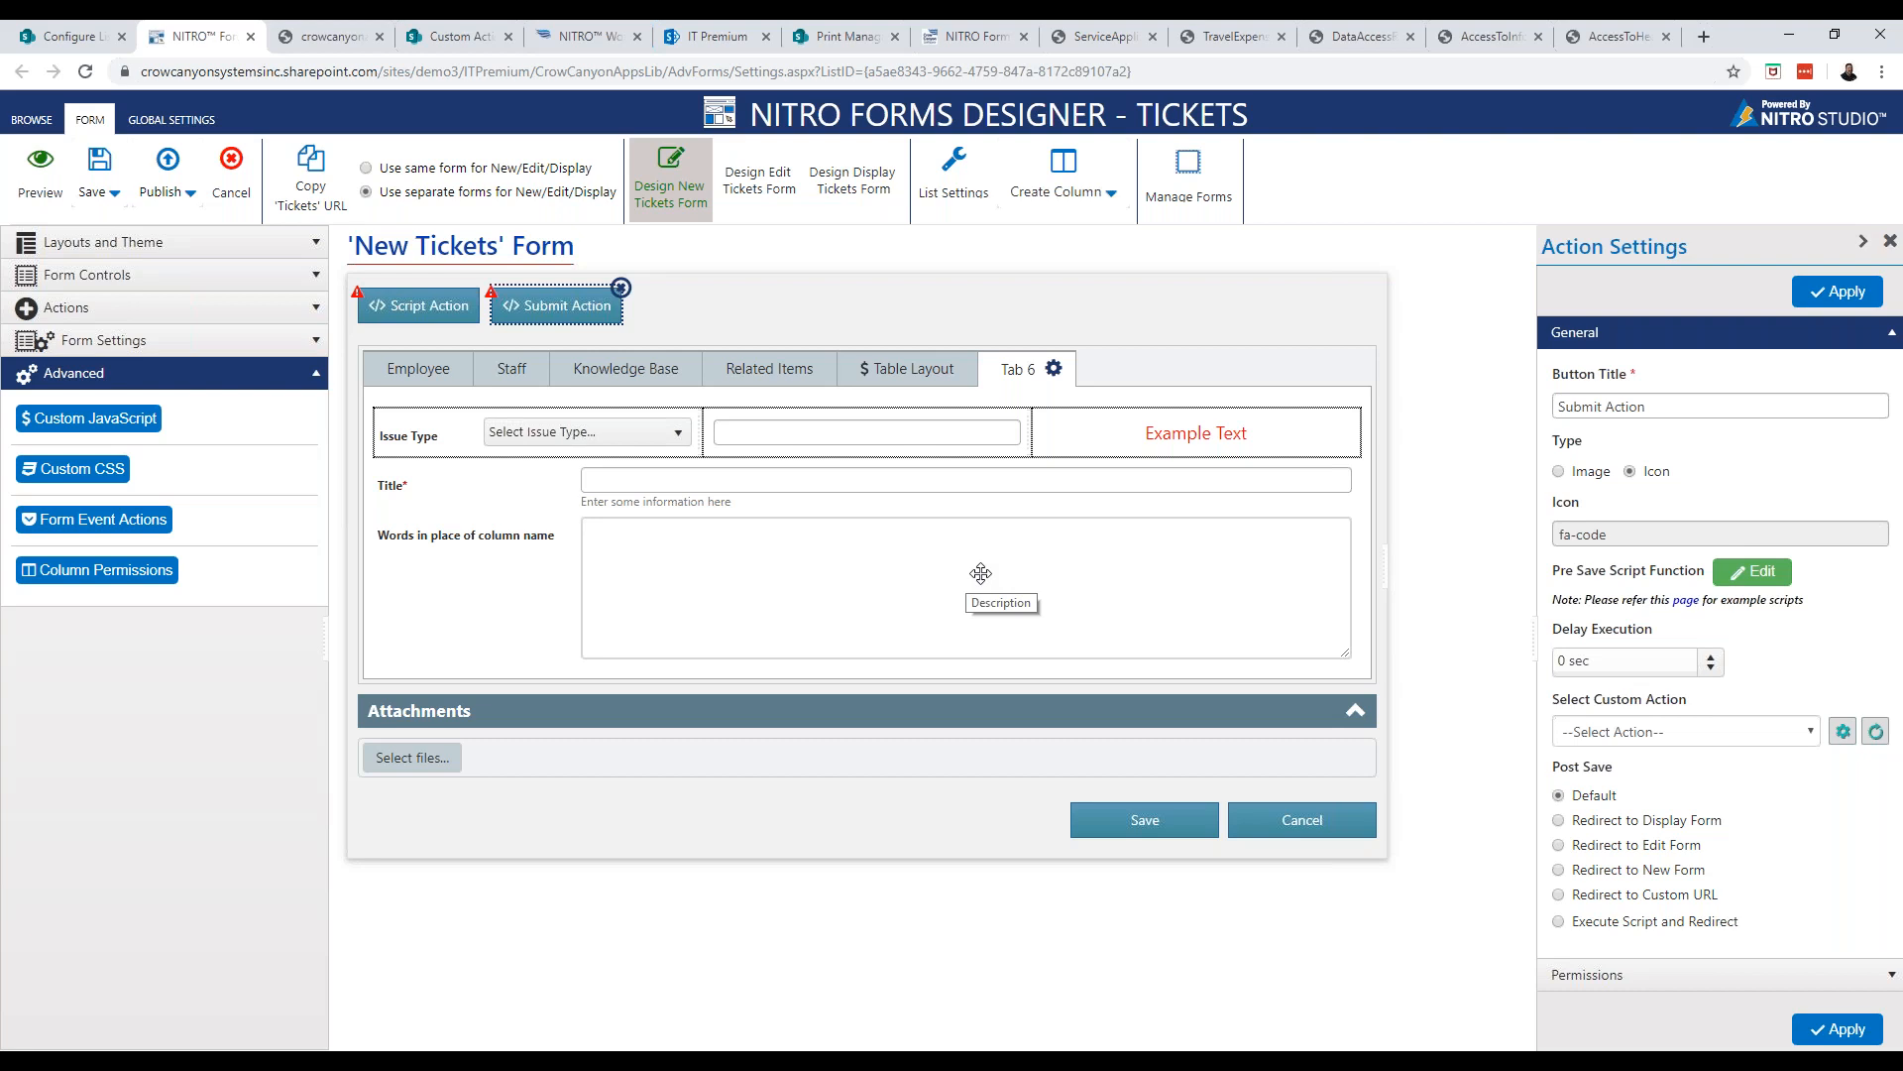
# Review the Self Assign custom action's general, condition and post-action settings, and list the action types available for a new action
pyautogui.click(438, 35)
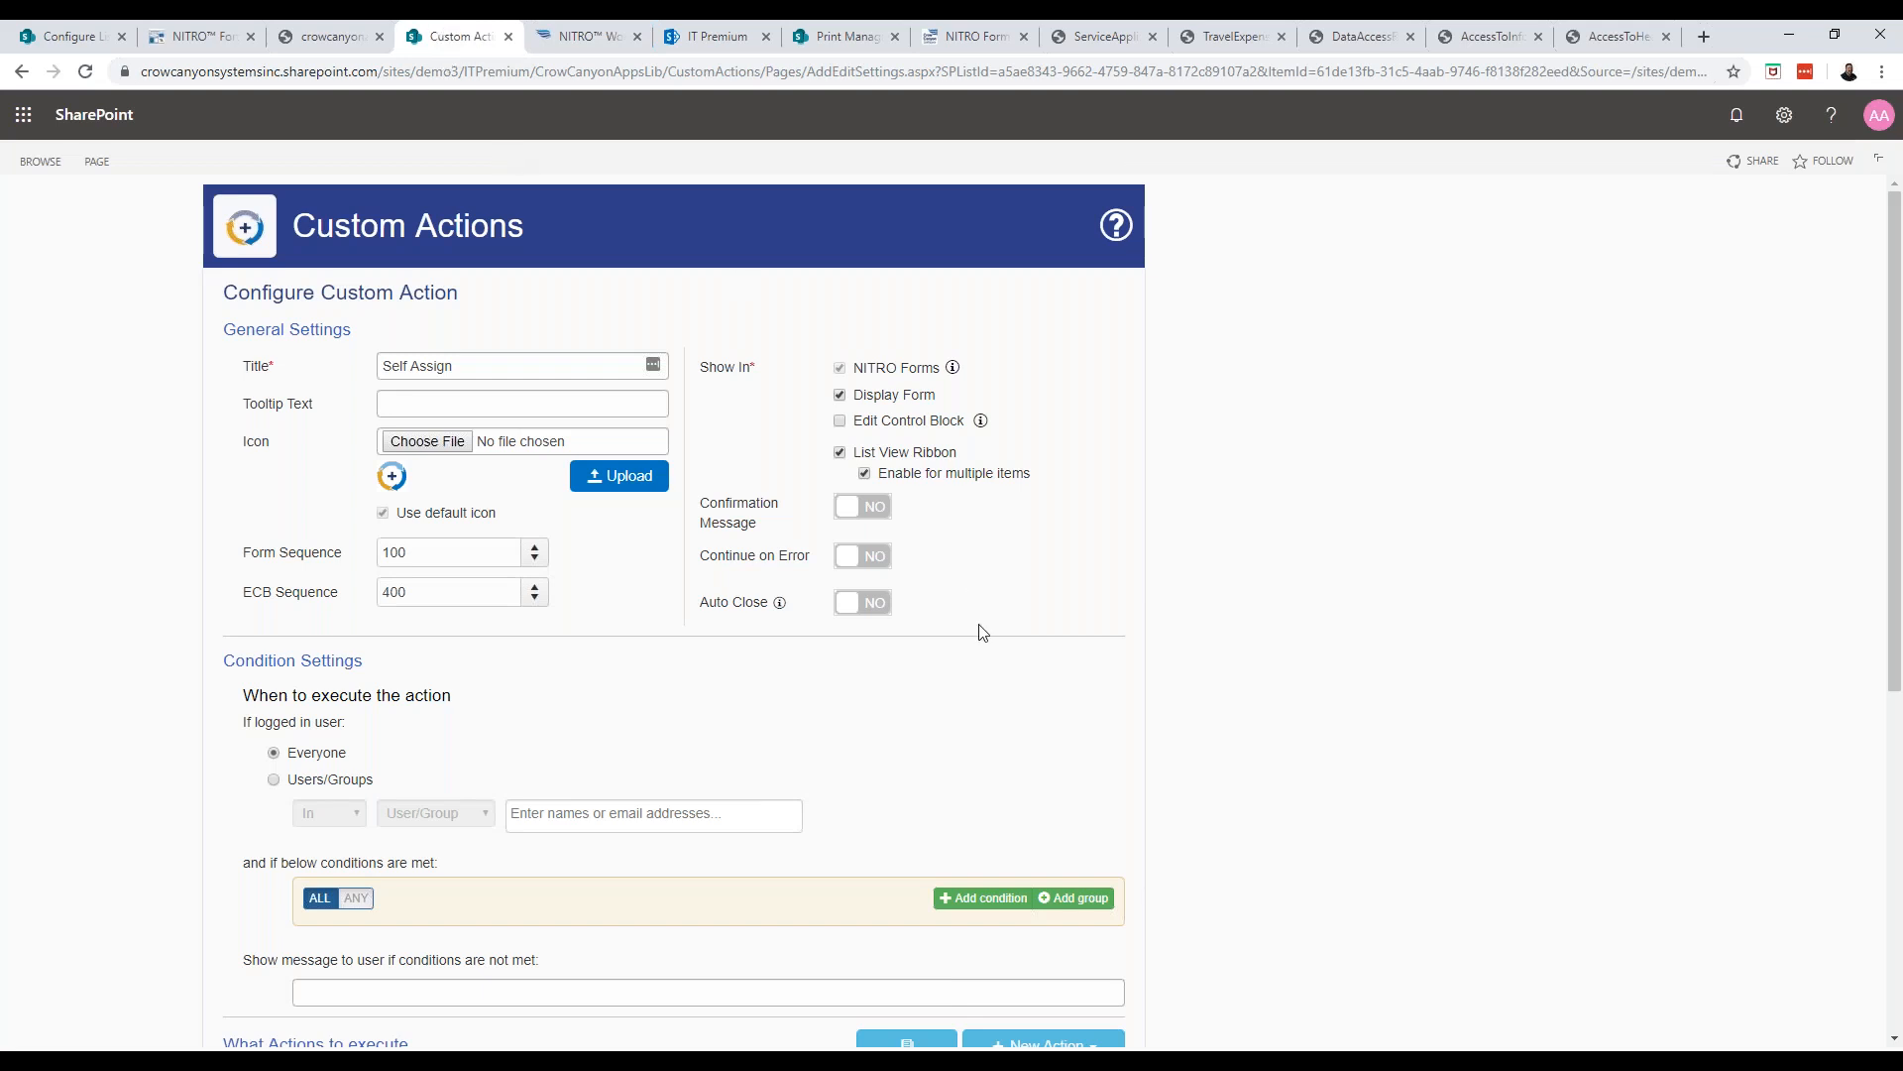
pyautogui.scroll(-2, 982, 631)
pyautogui.scroll(2, 977, 592)
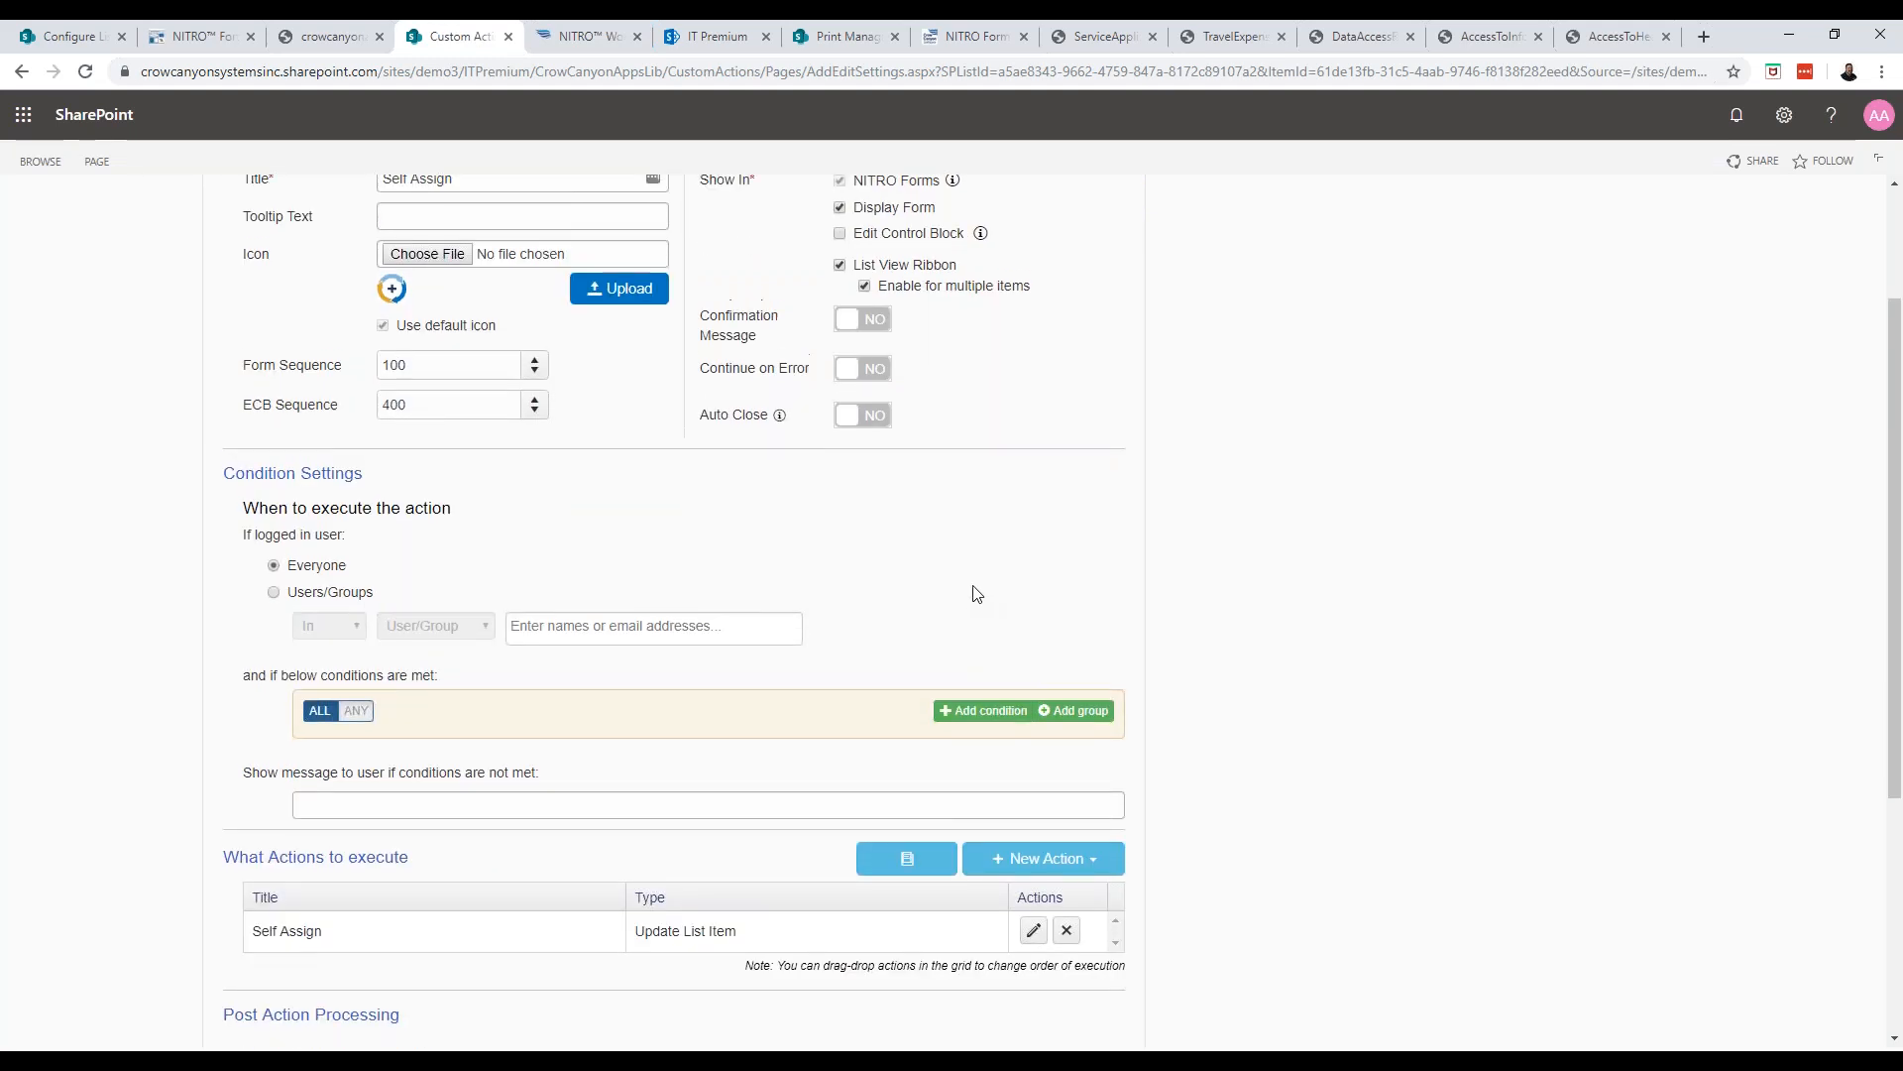
pyautogui.scroll(-1, 976, 593)
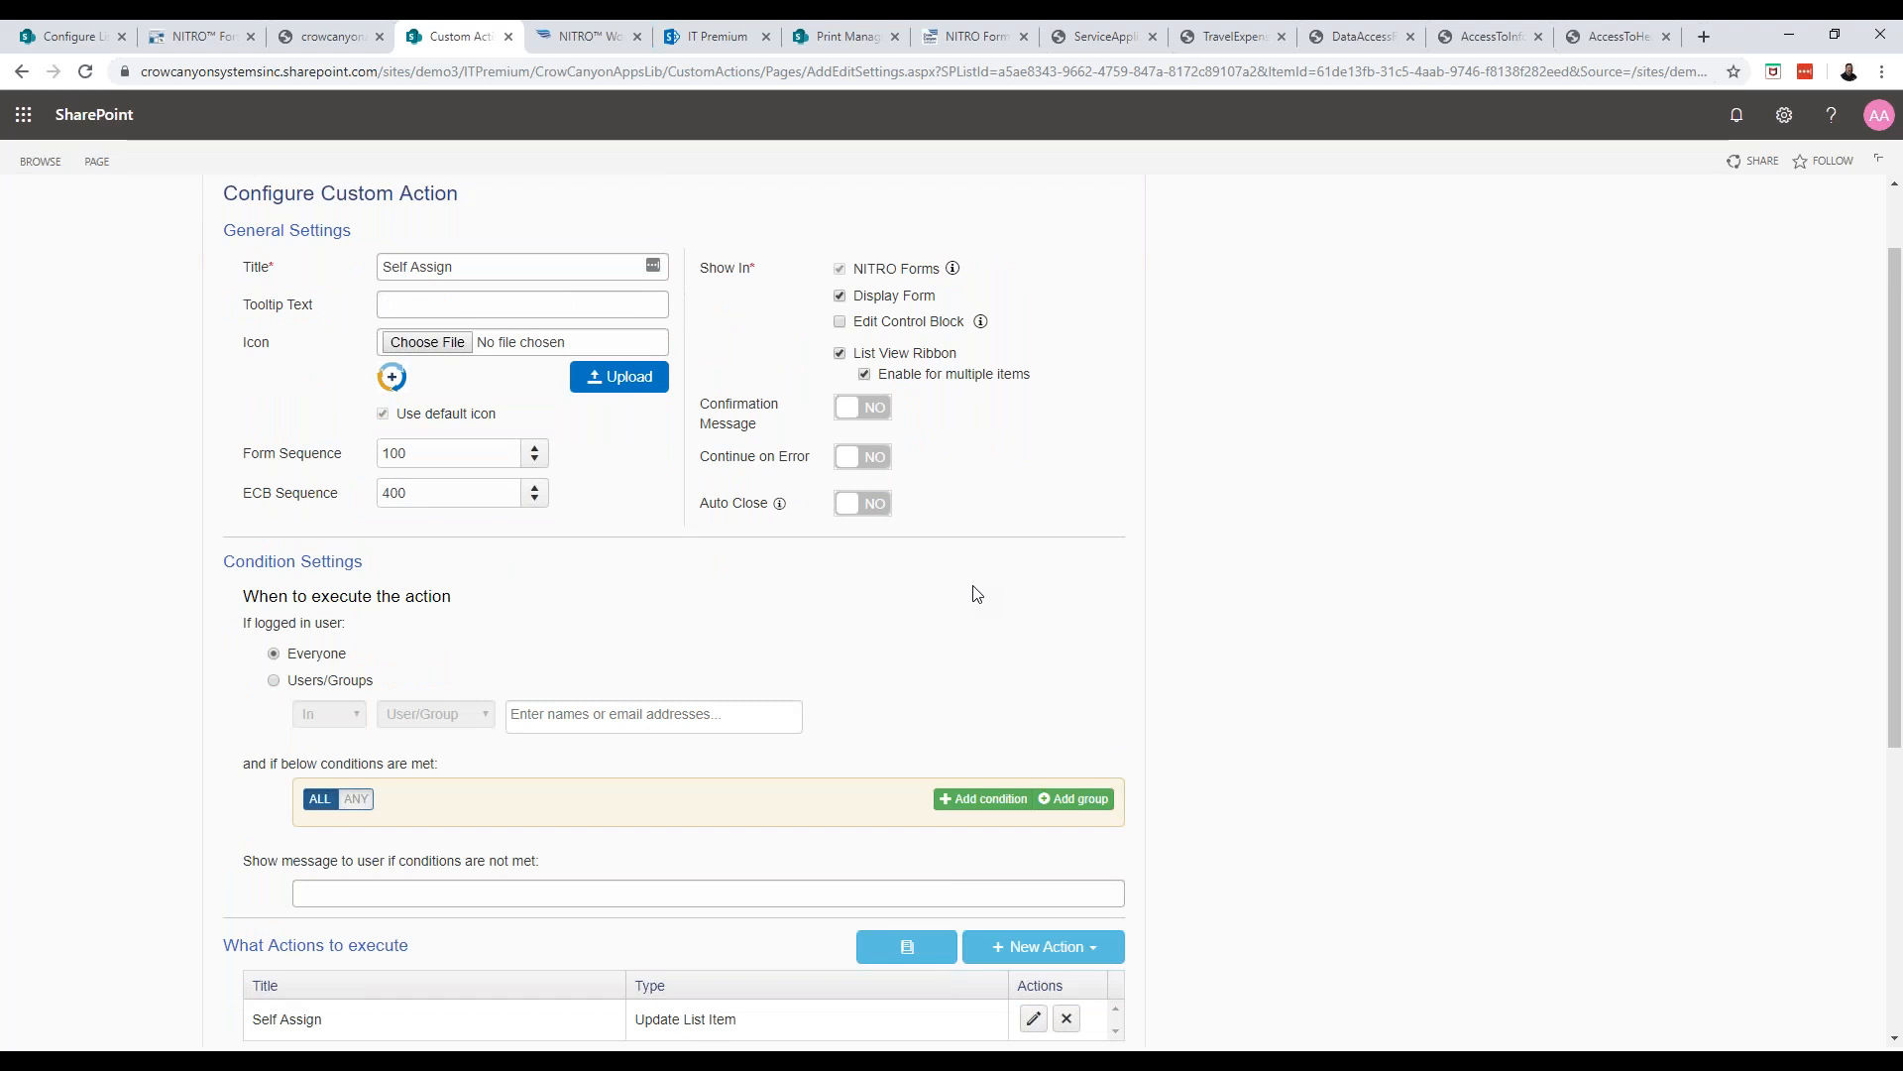
pyautogui.scroll(-1, 976, 593)
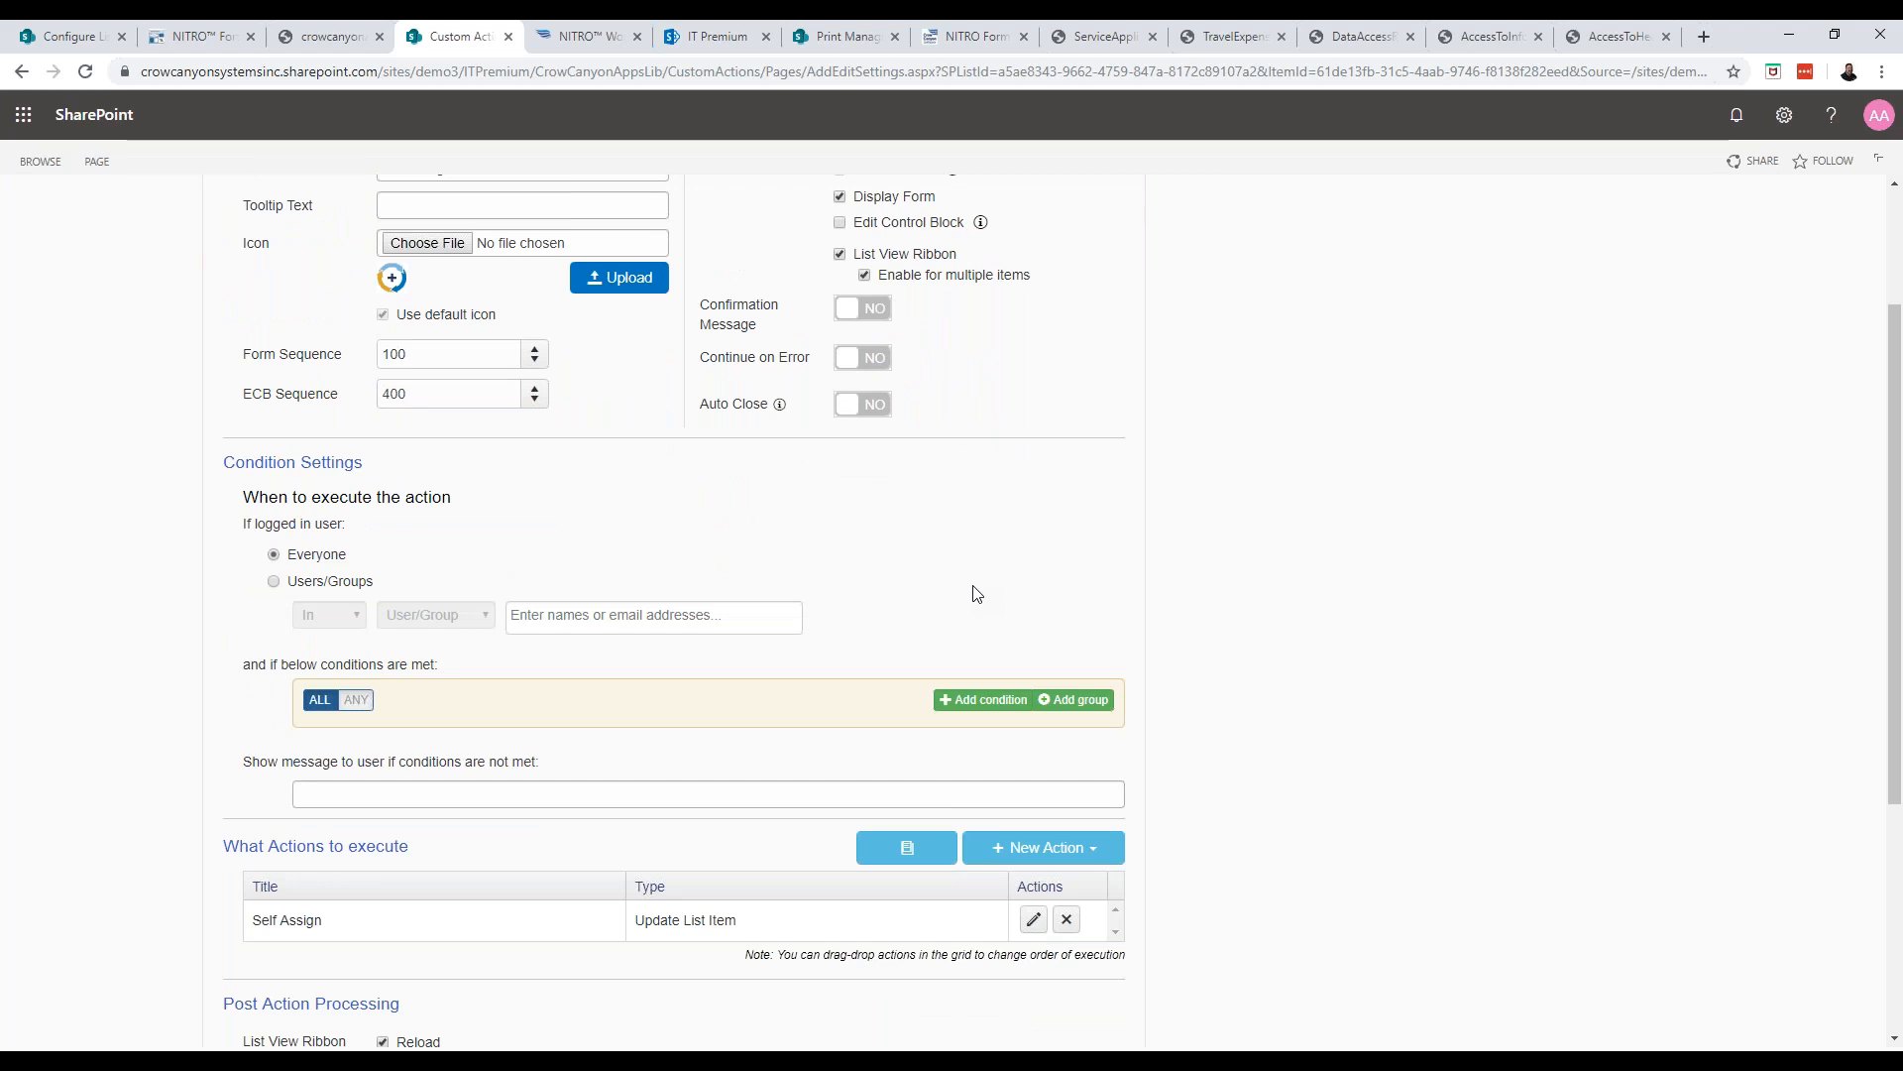
pyautogui.click(1045, 848)
pyautogui.scroll(-3, 1140, 813)
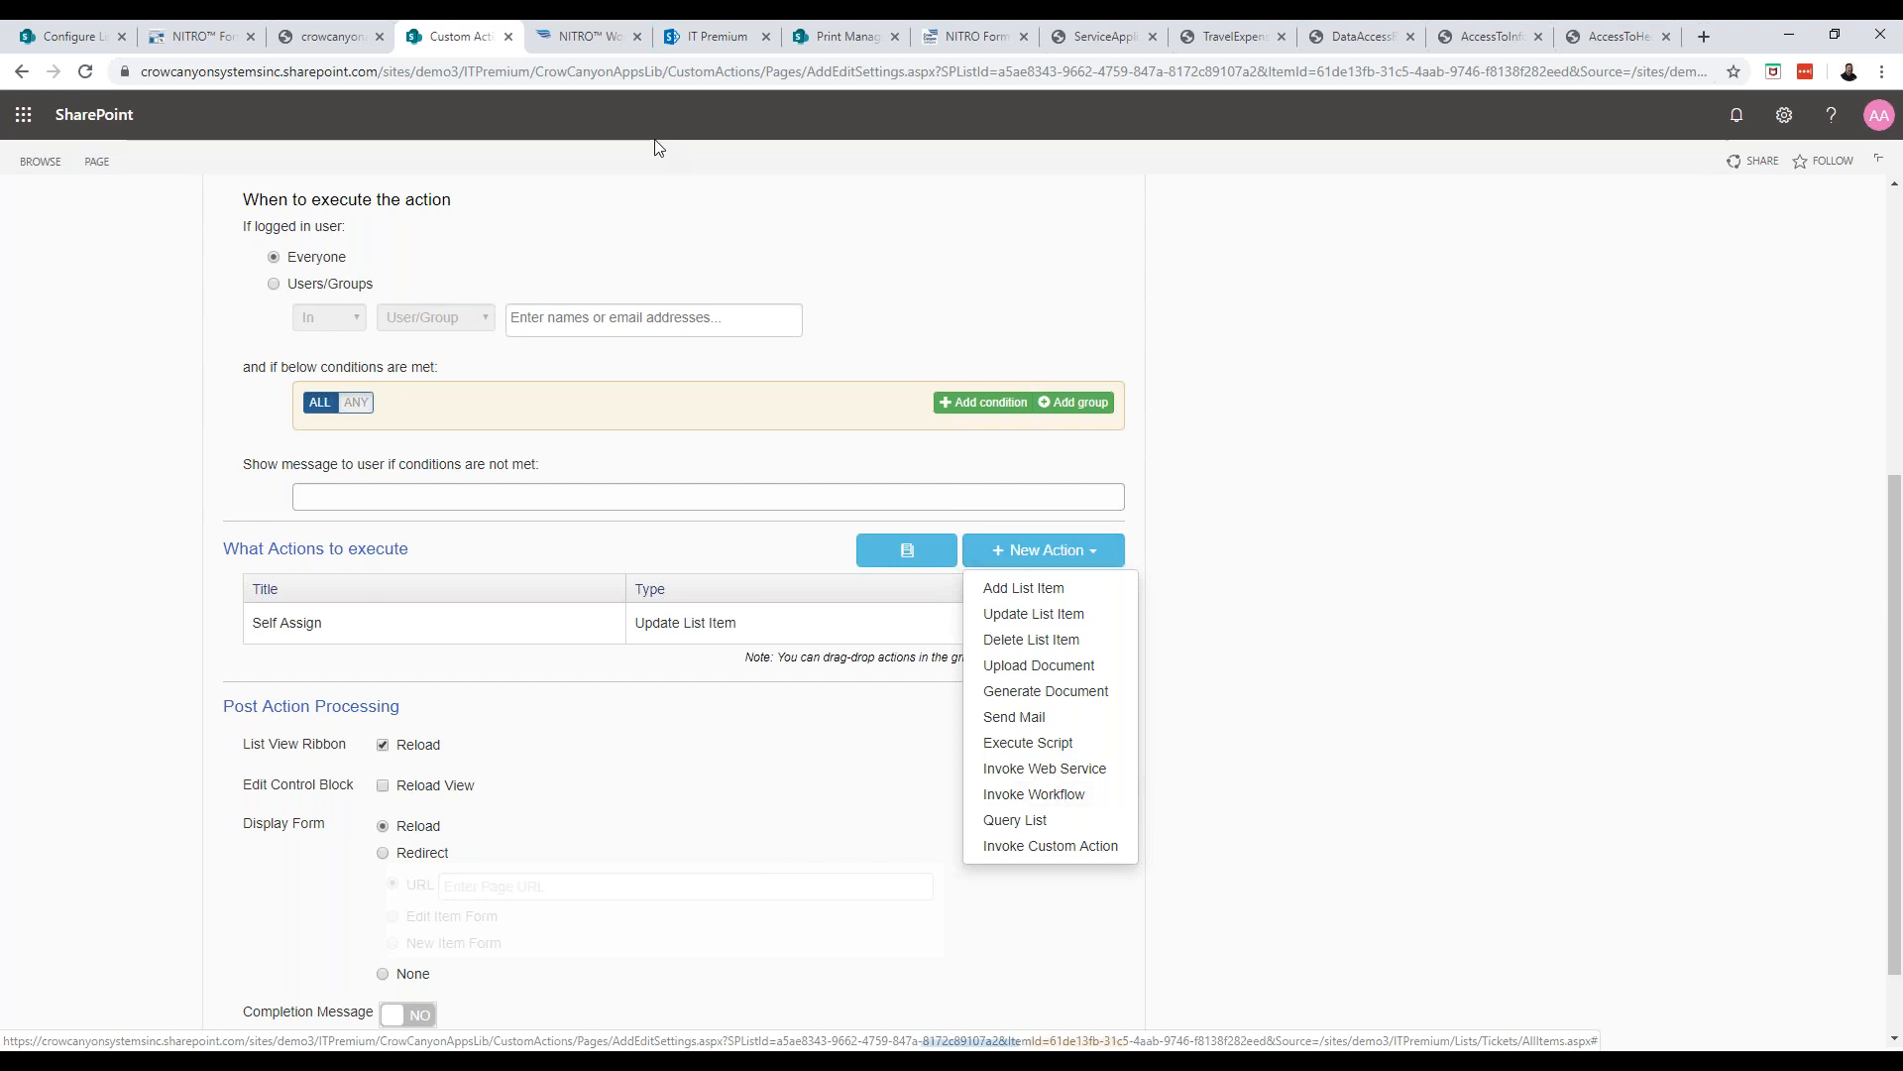
# Switch to NITRO Workflows and review the "Send mail/item creation" workflow's start triggers, conditions and configured actions
pyautogui.click(595, 44)
pyautogui.scroll(3, 791, 332)
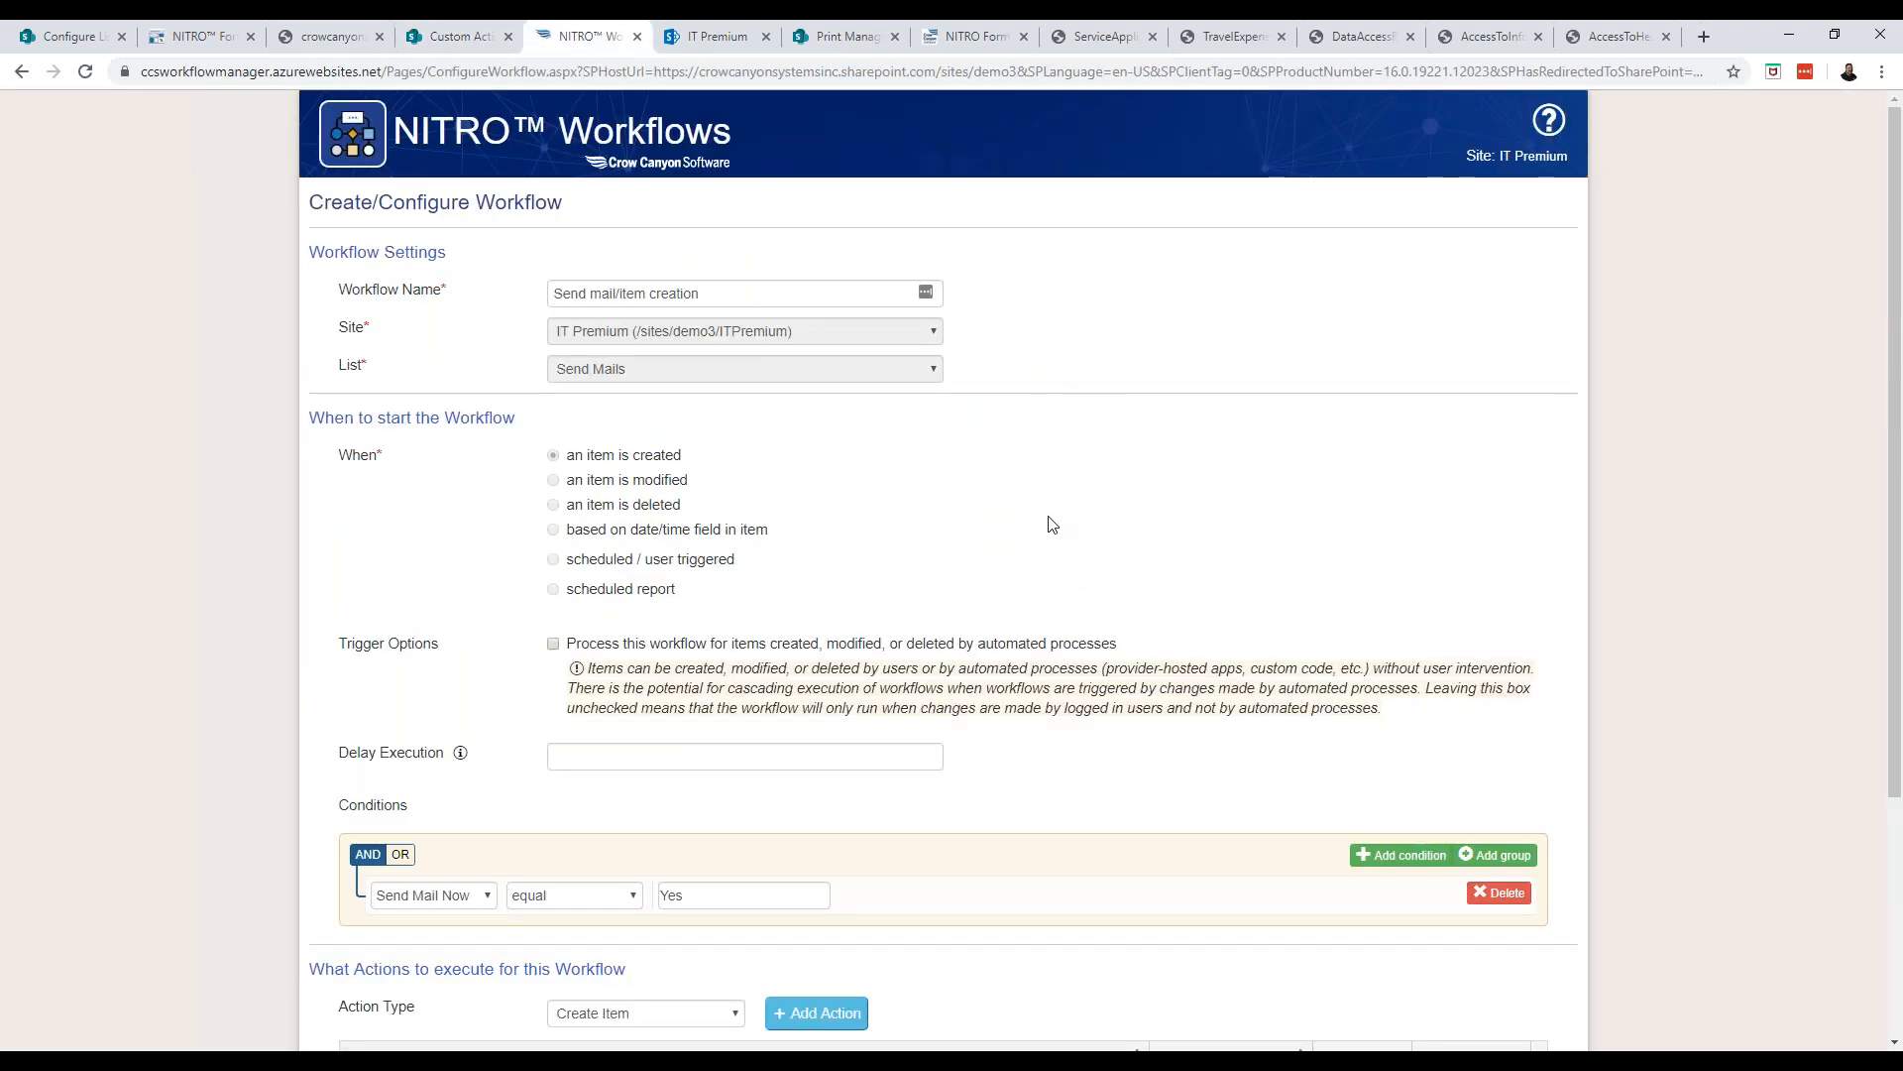
pyautogui.scroll(-1, 1052, 524)
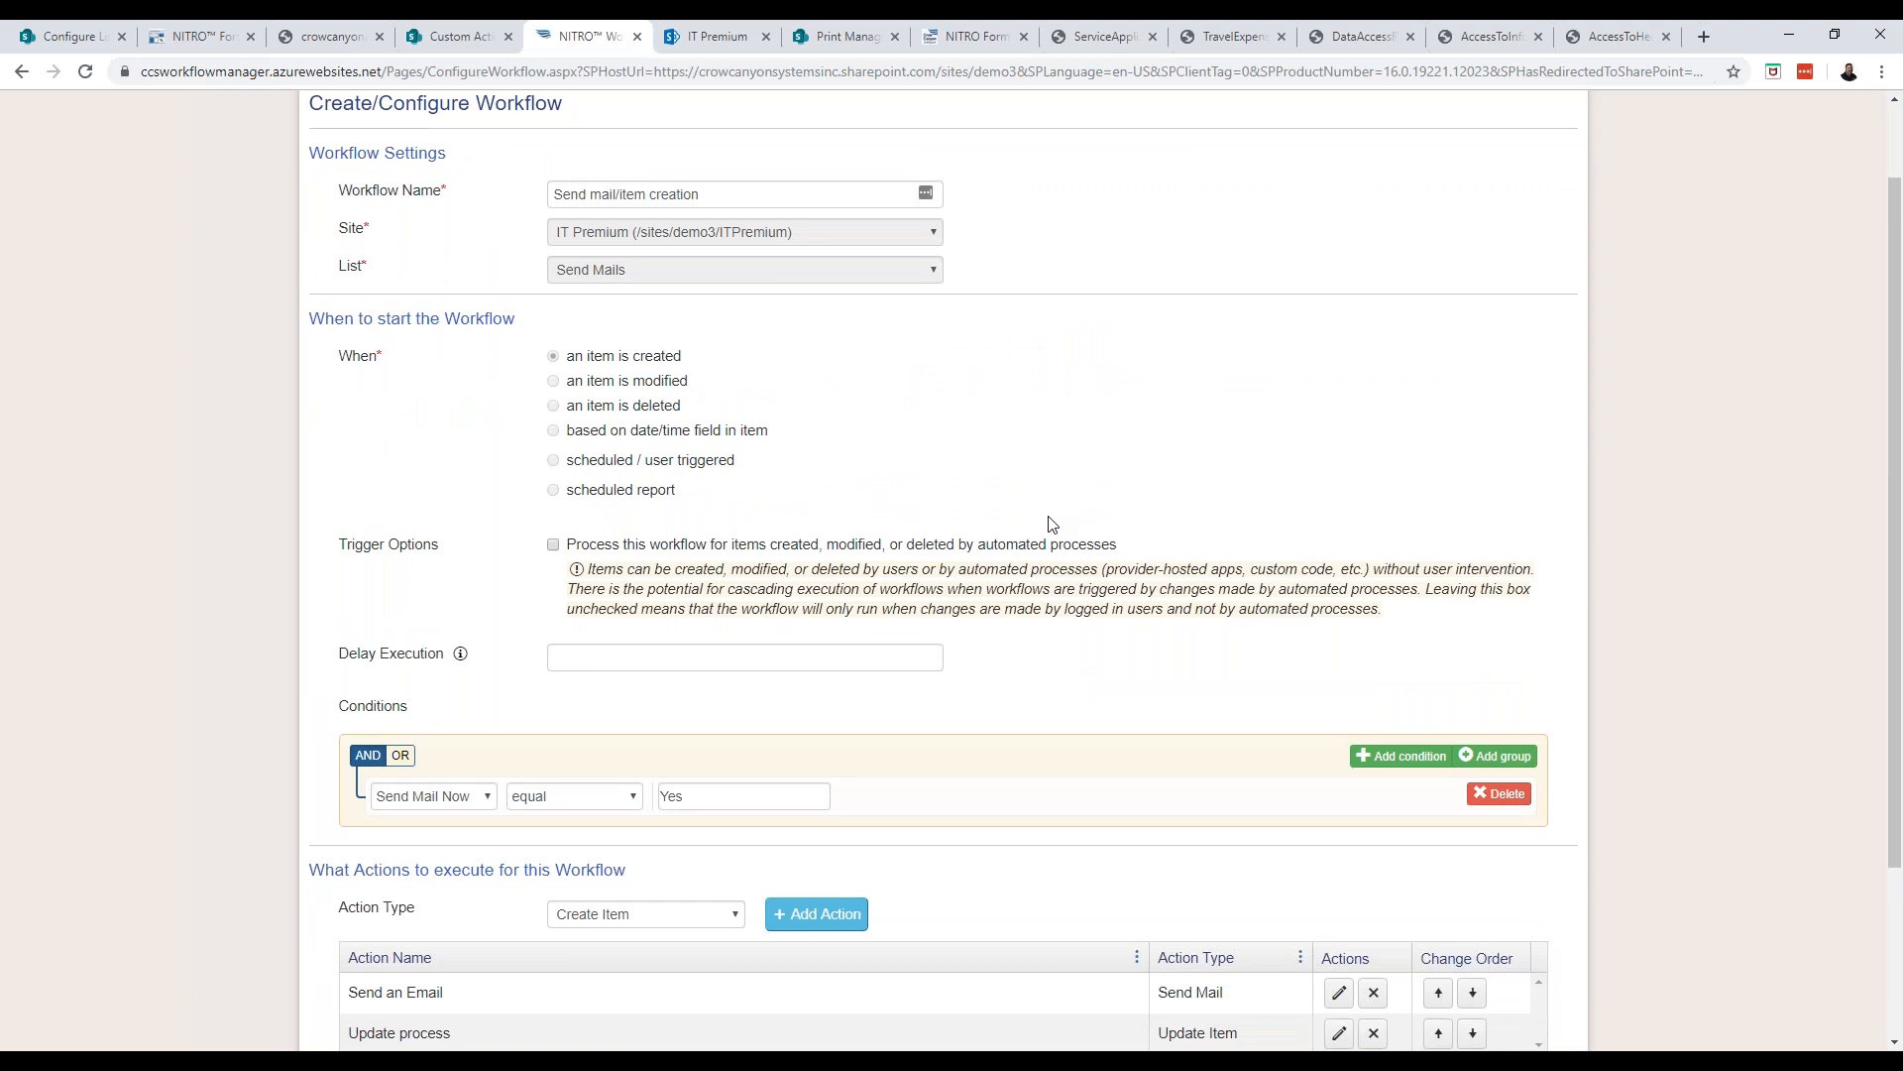
pyautogui.scroll(1, 1052, 524)
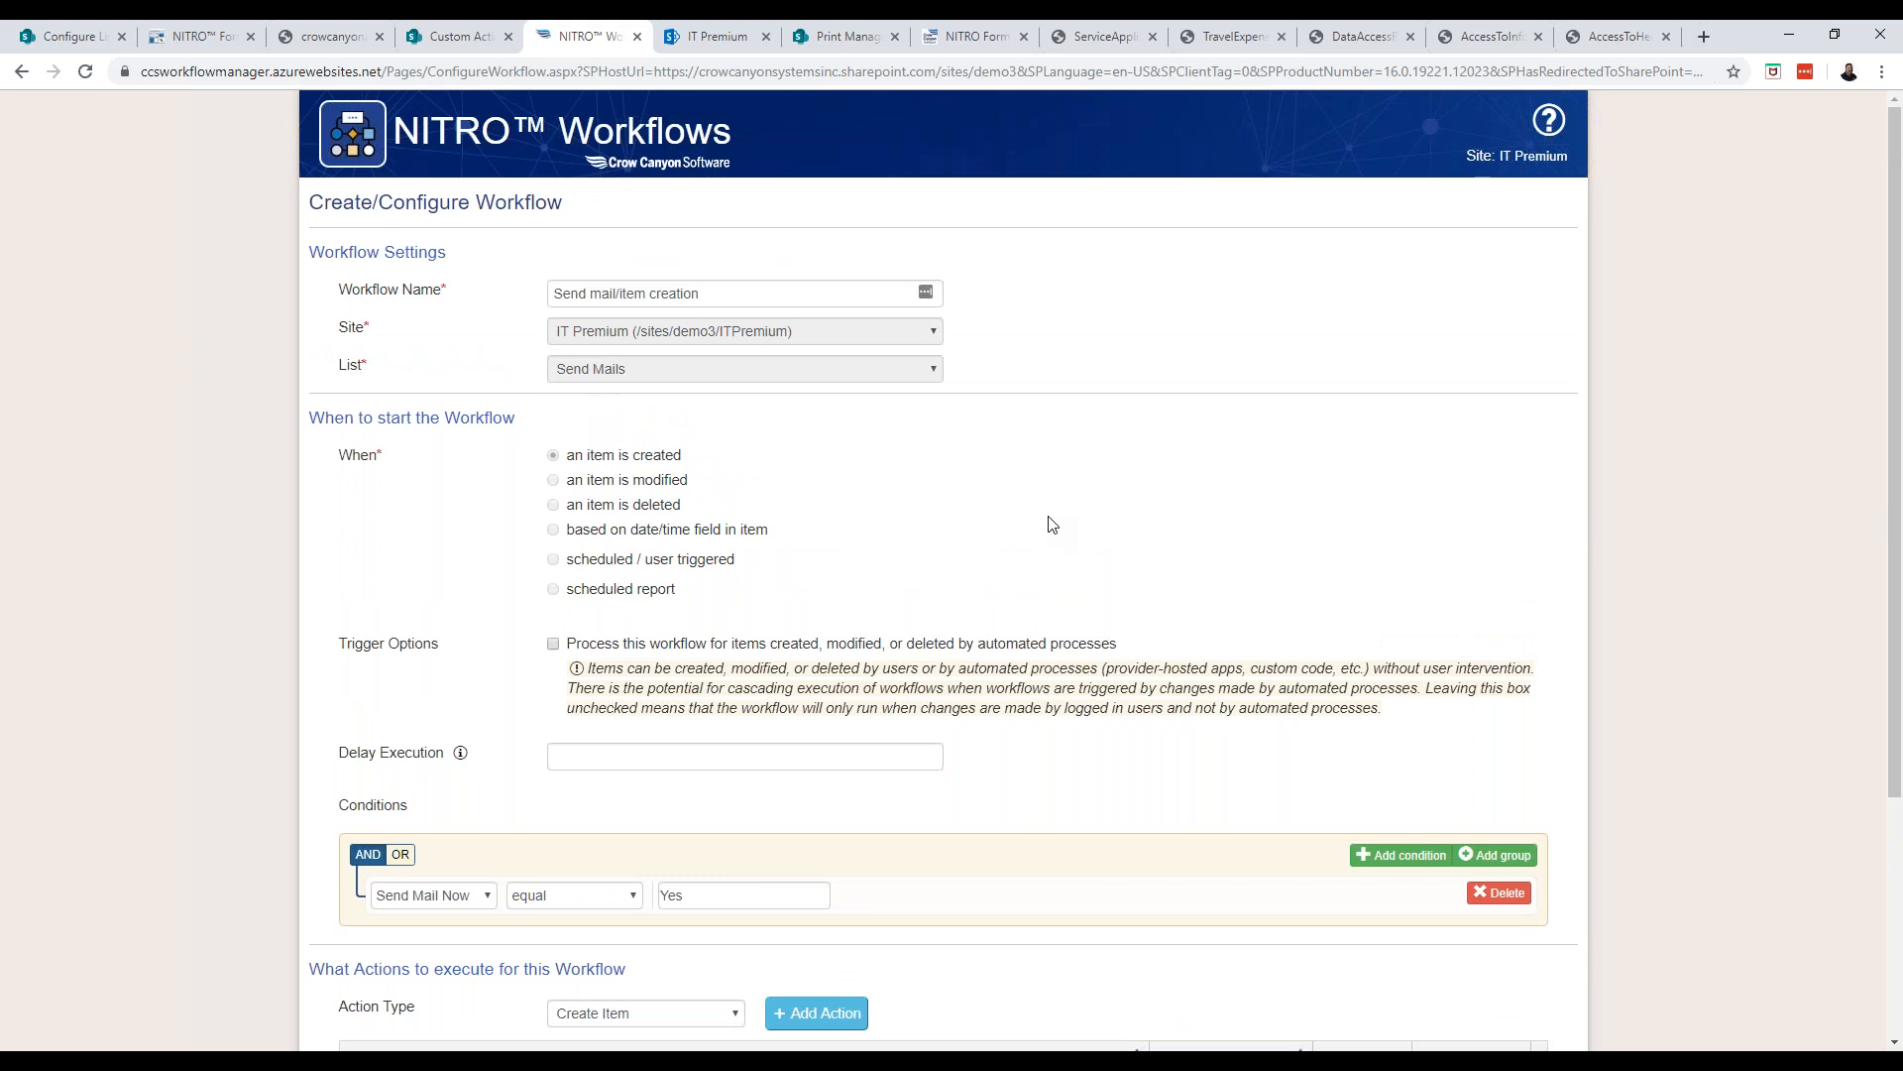
pyautogui.scroll(-1, 1052, 524)
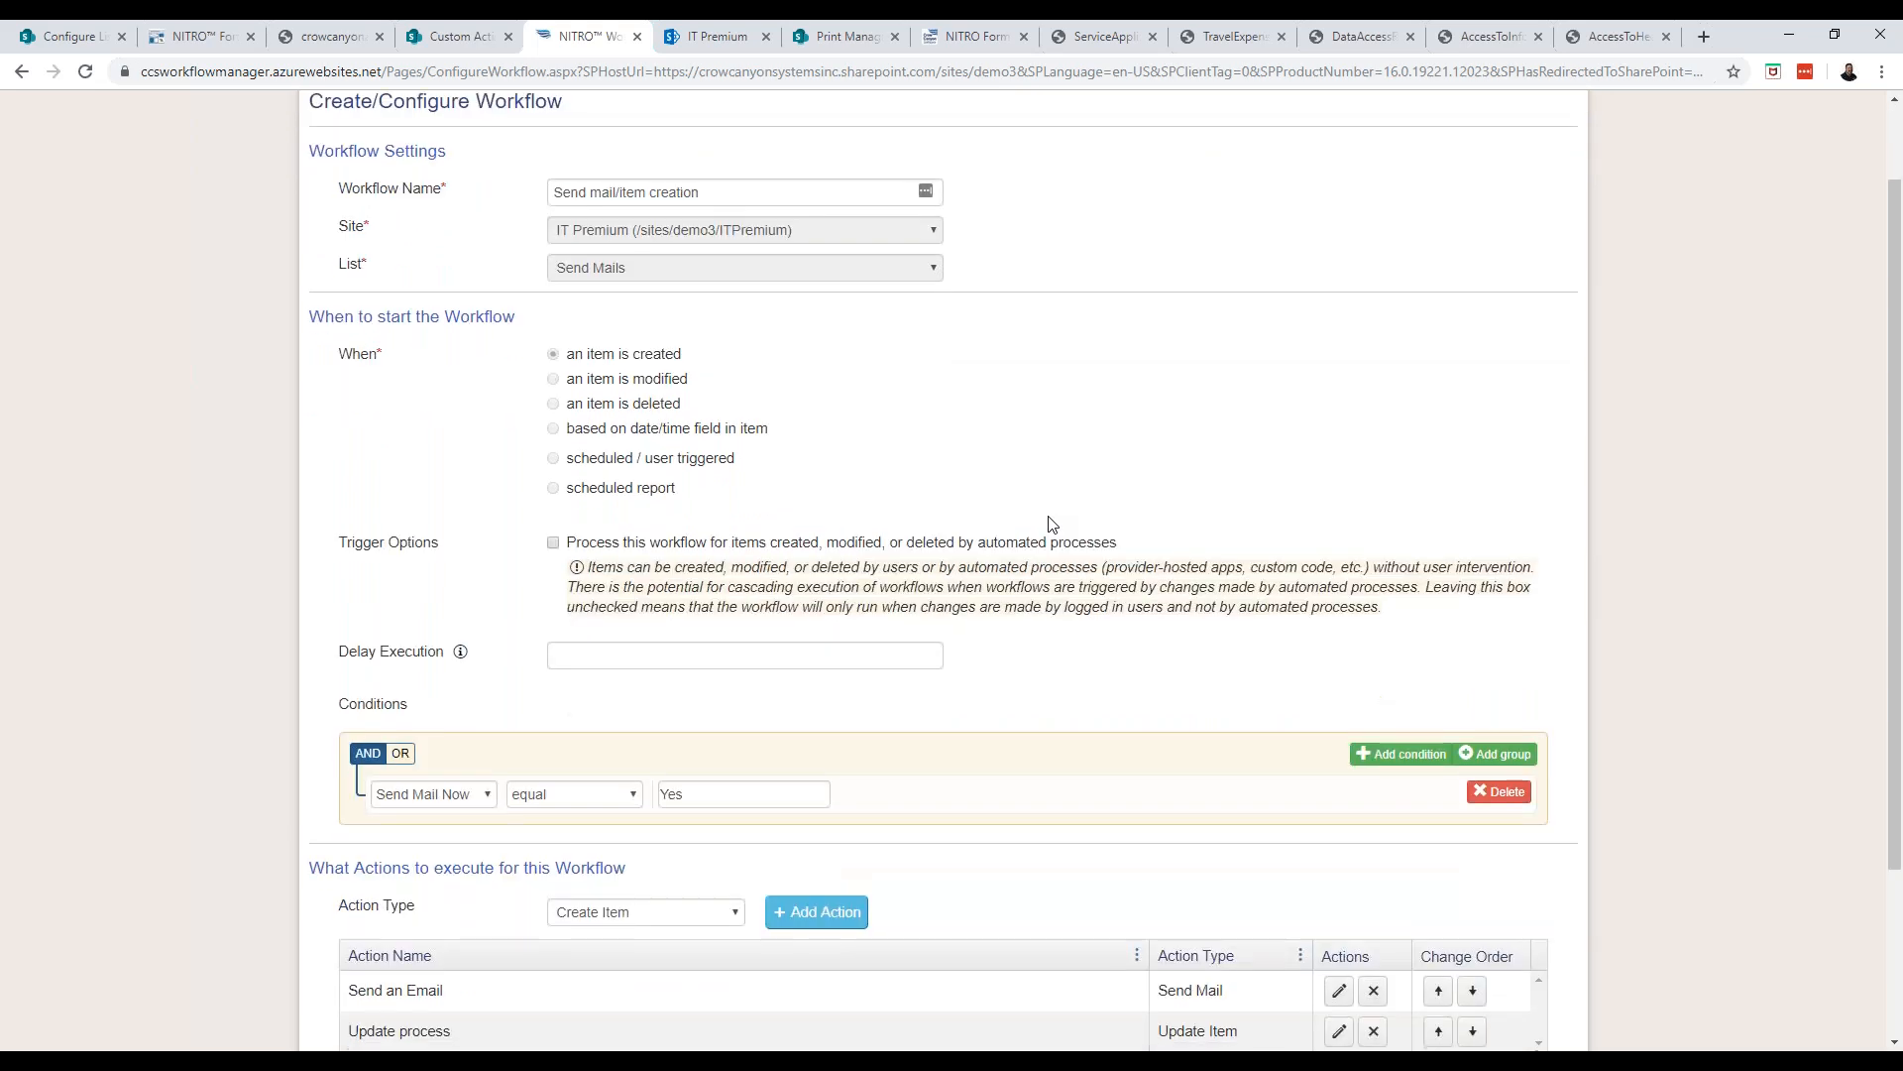
pyautogui.scroll(-1, 1048, 523)
pyautogui.scroll(-1, 899, 360)
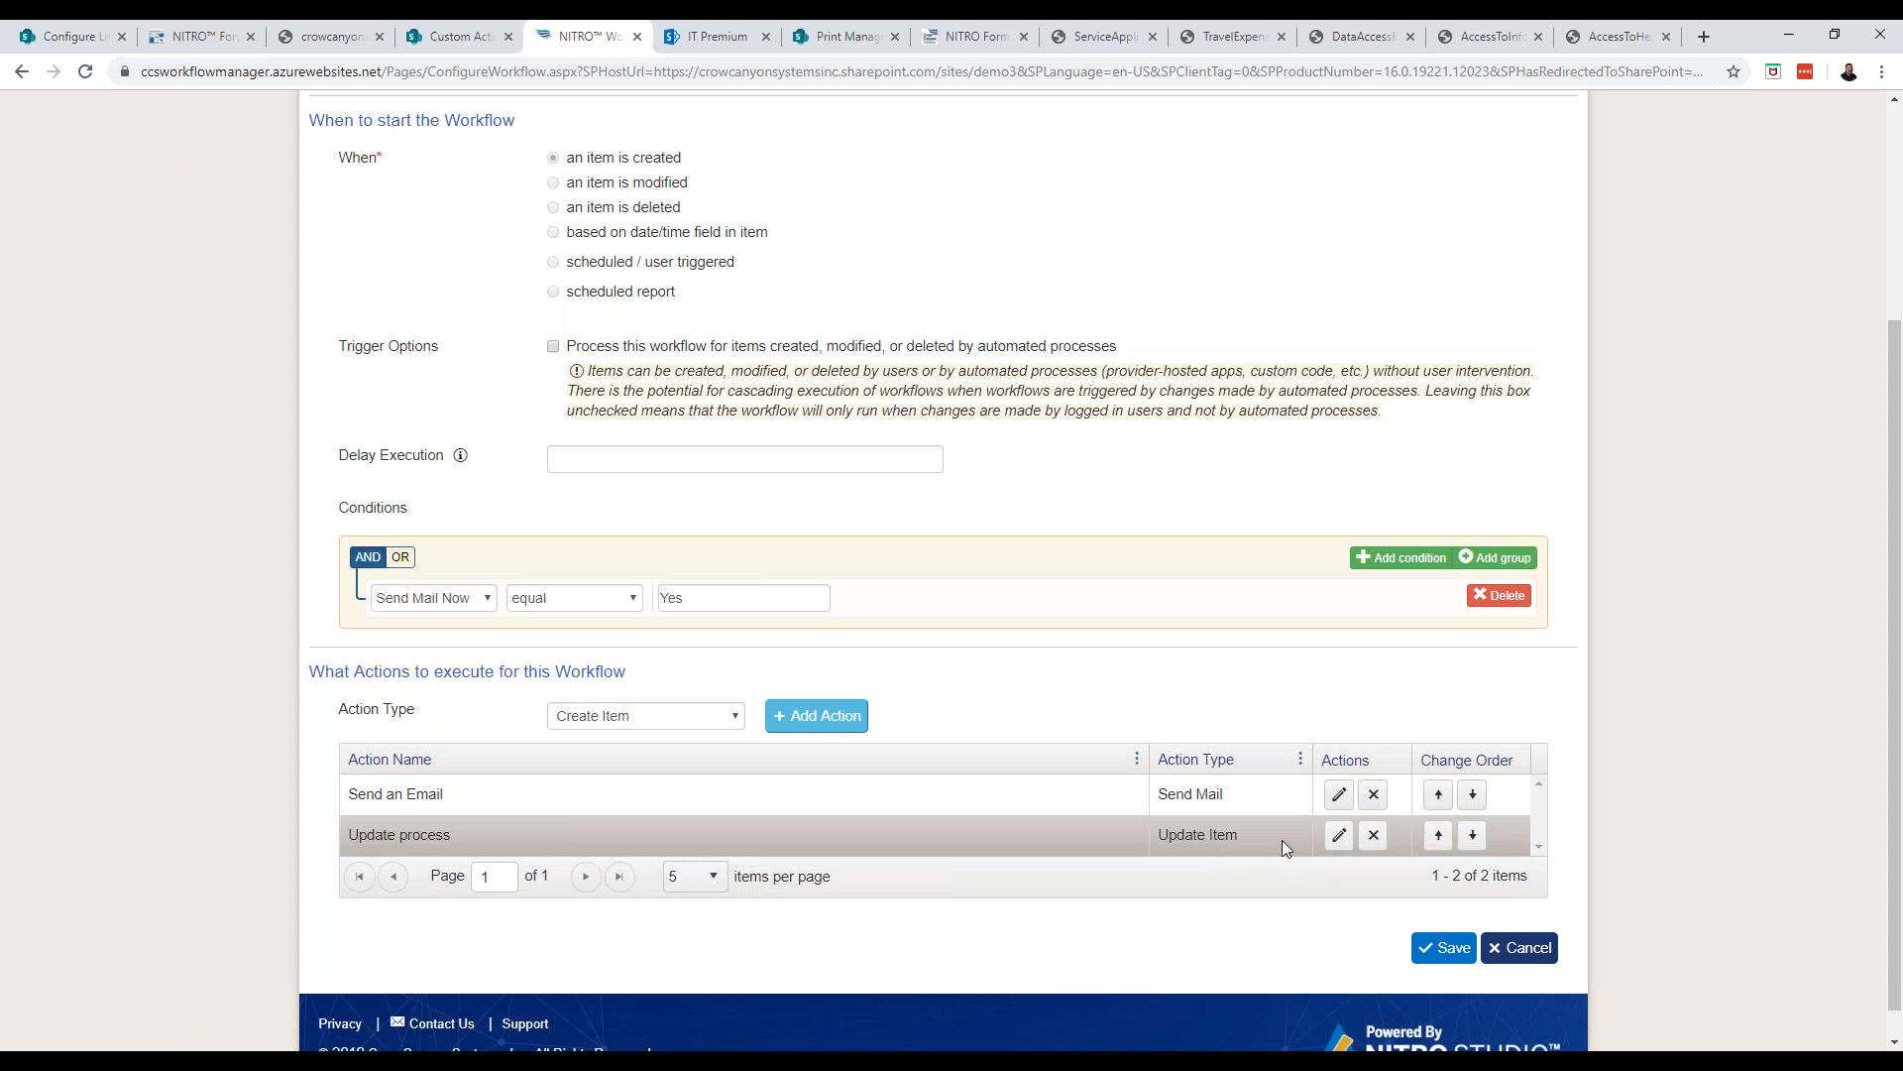
# Look through the workflow's available action types and compare them with the new action types offered by Custom Actions
pyautogui.click(715, 714)
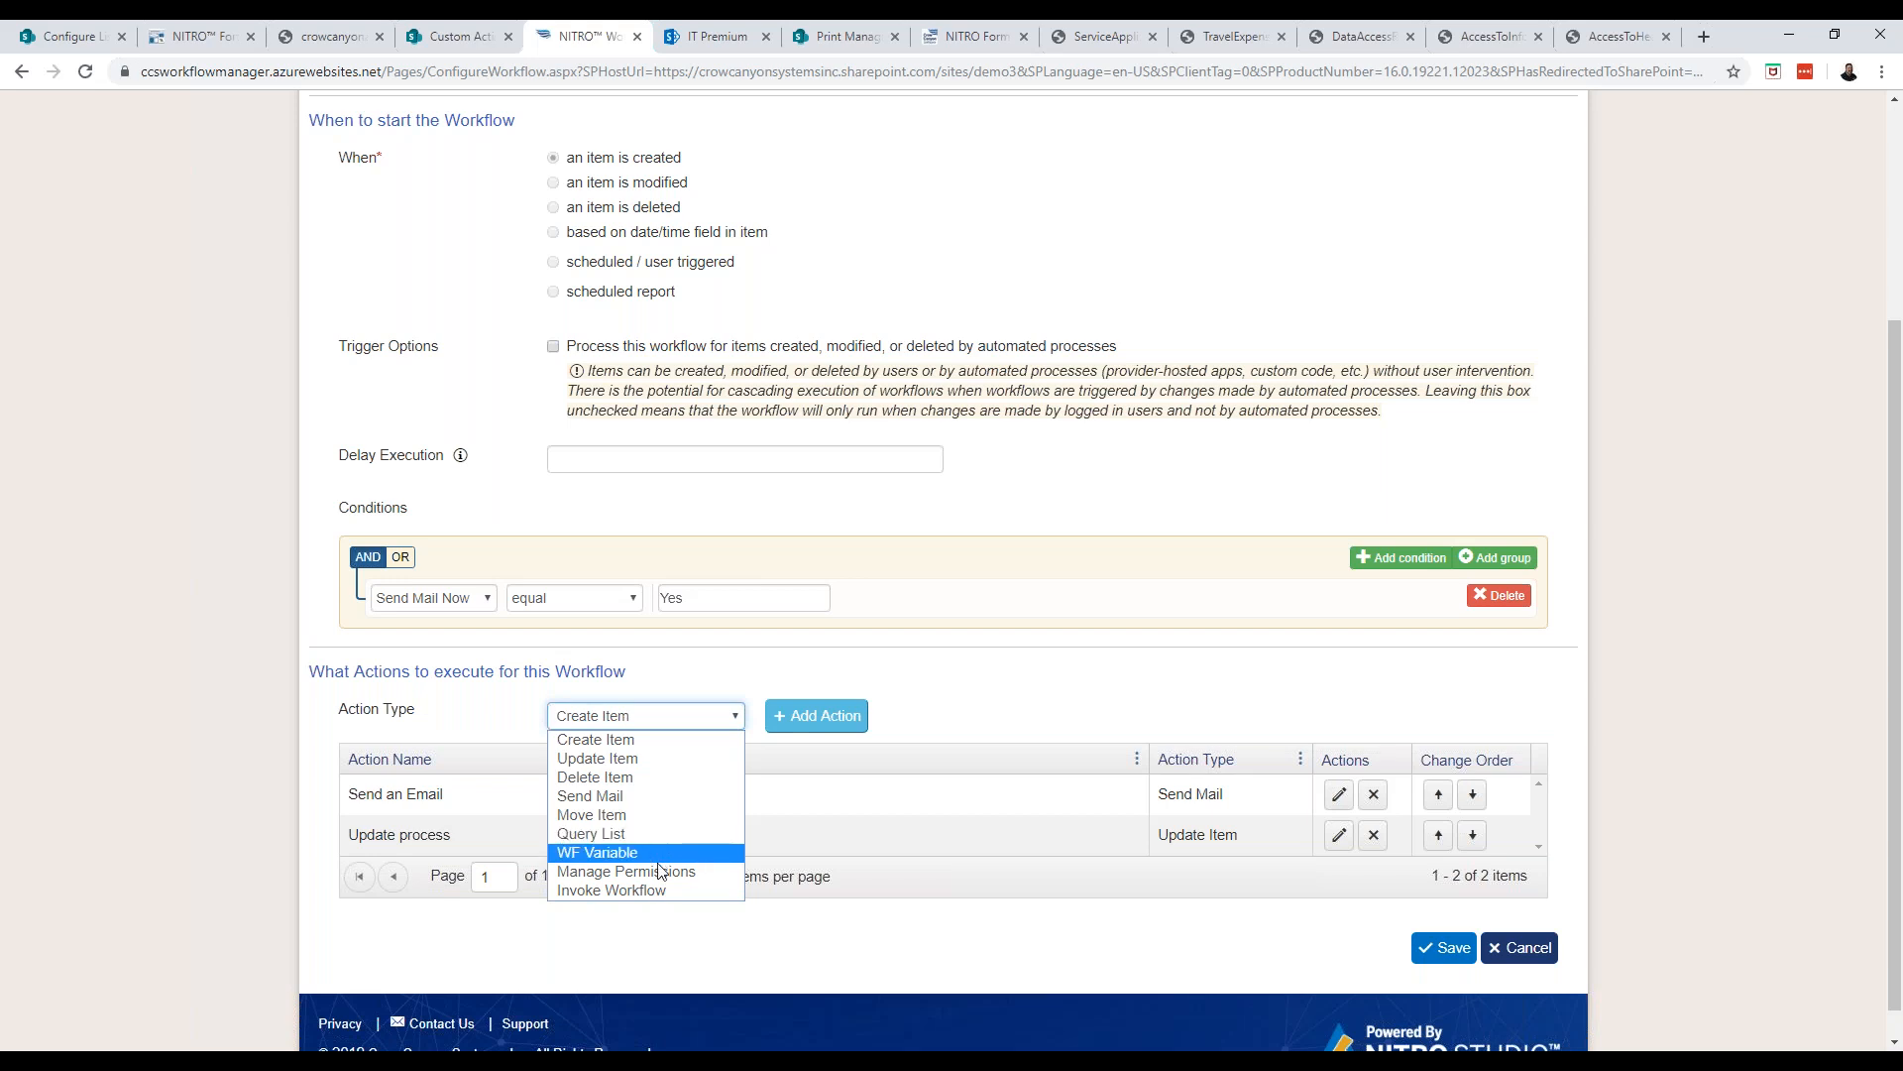
pyautogui.click(678, 681)
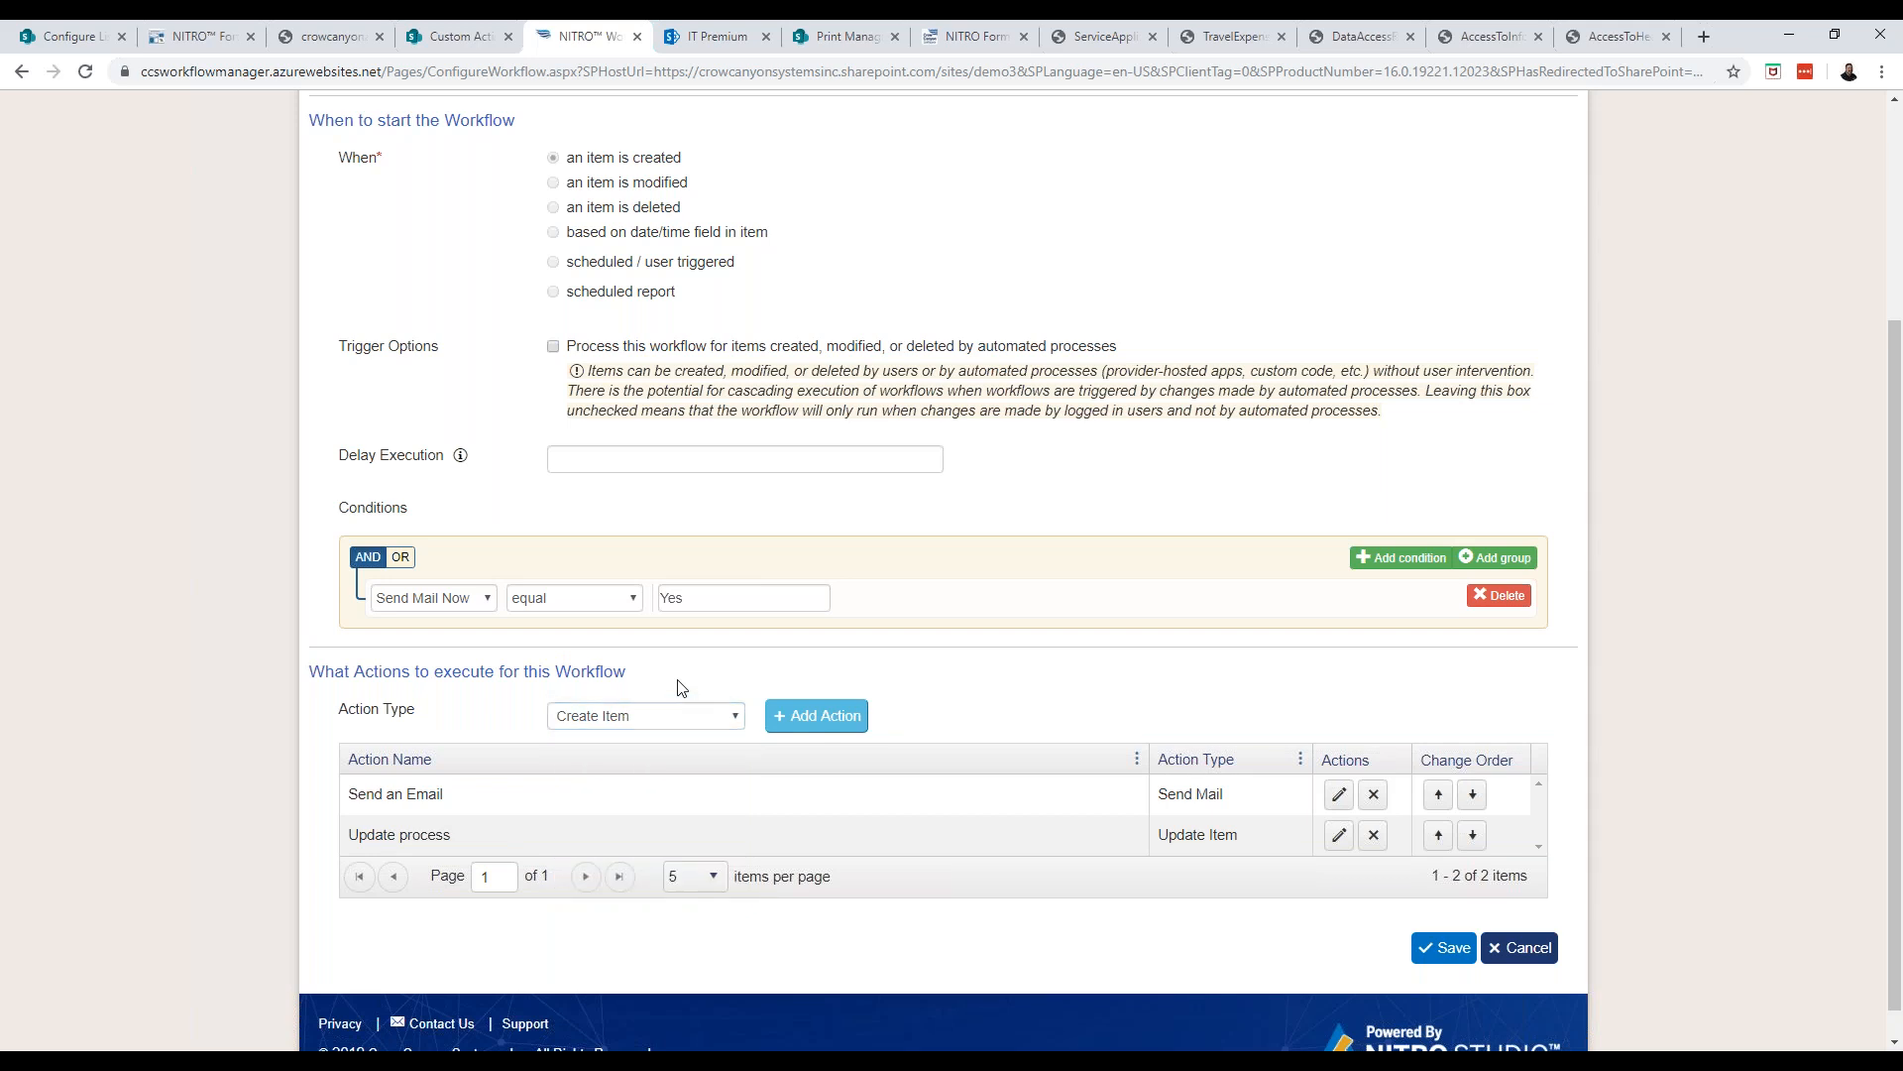
pyautogui.scroll(3, 681, 687)
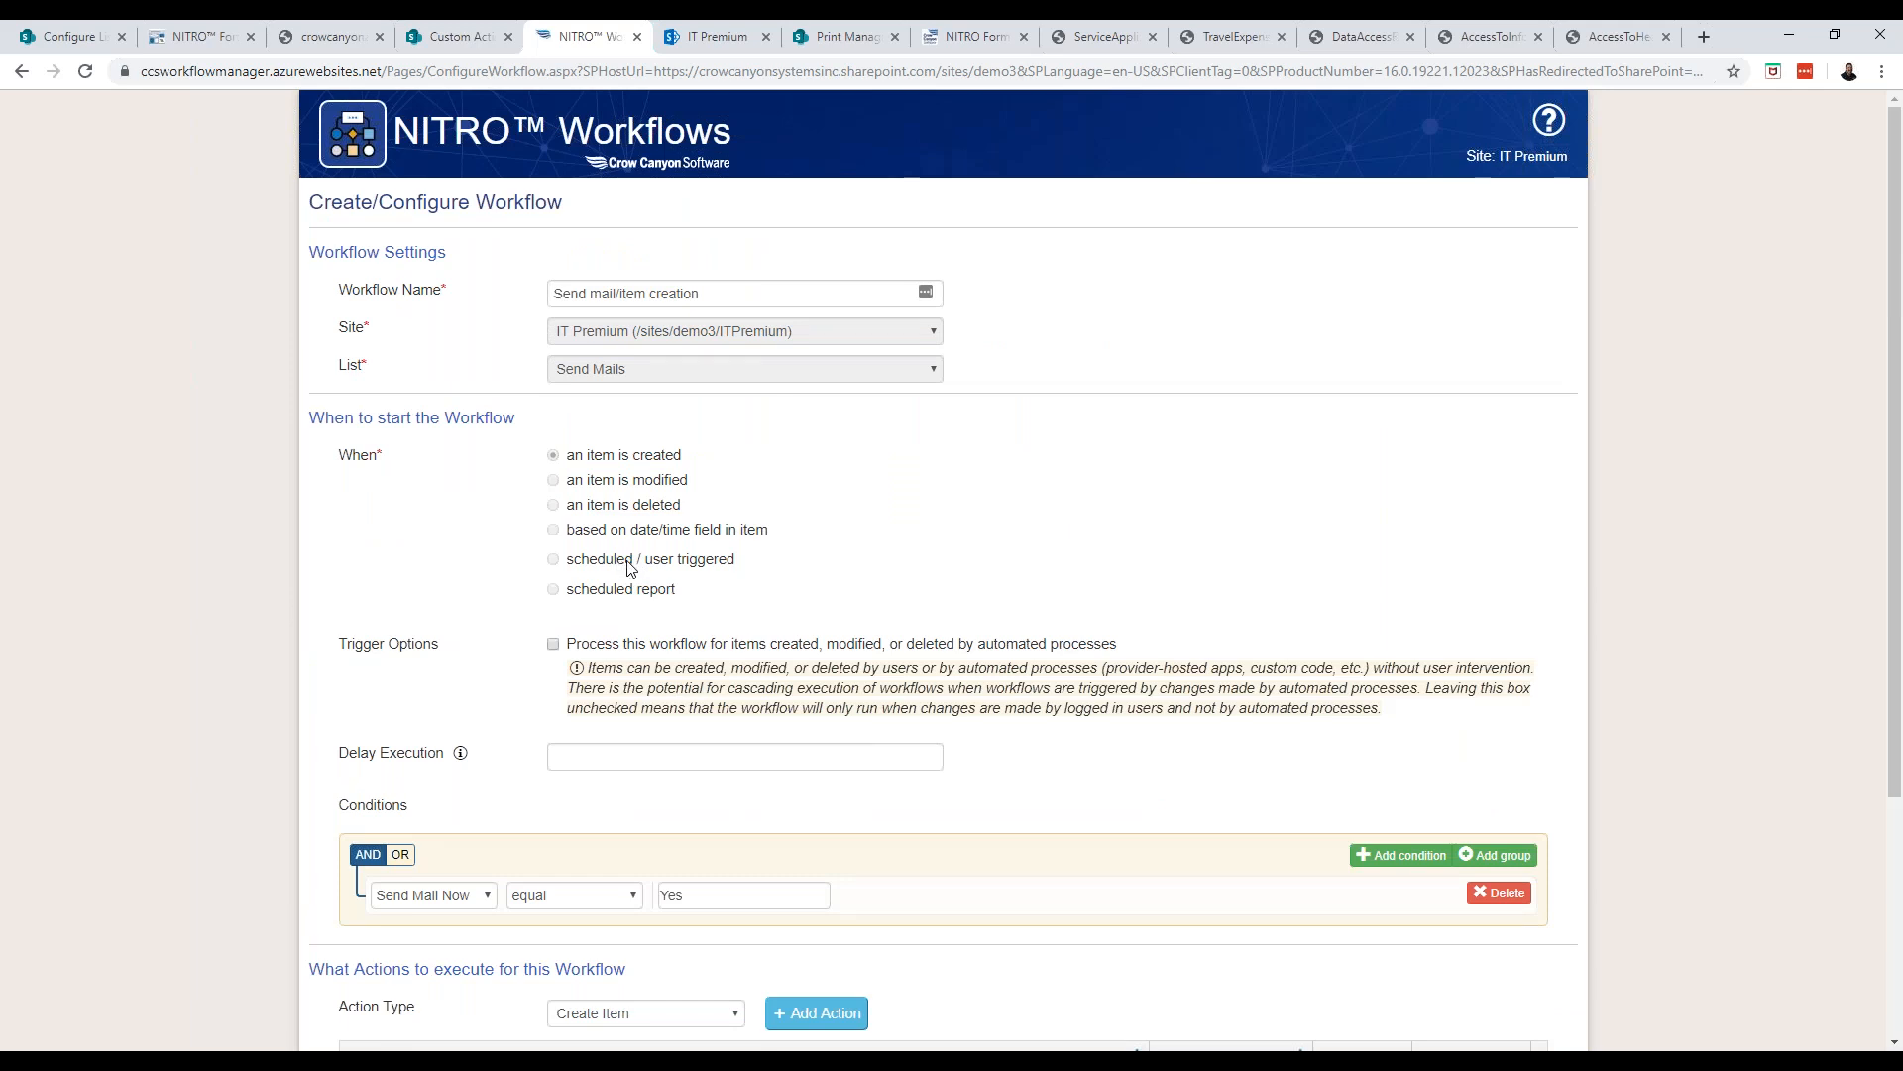
pyautogui.click(456, 37)
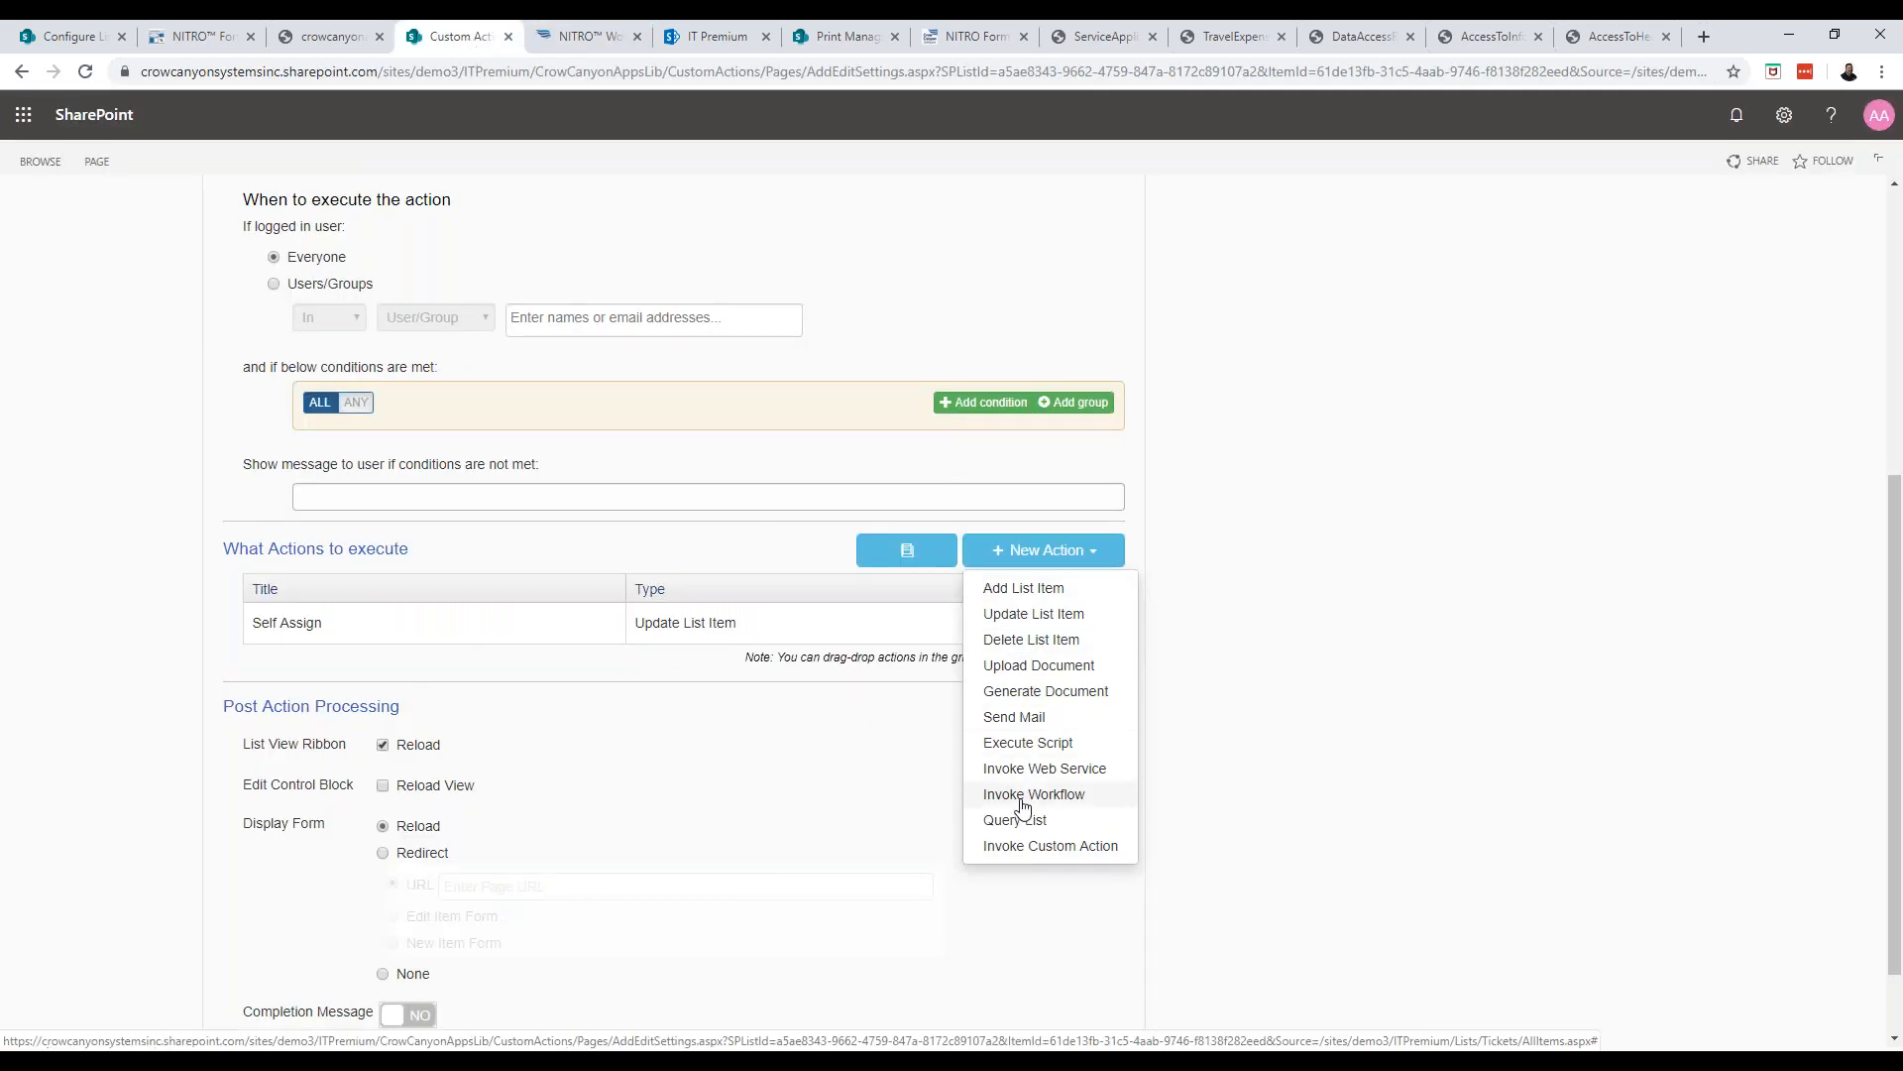
pyautogui.click(632, 30)
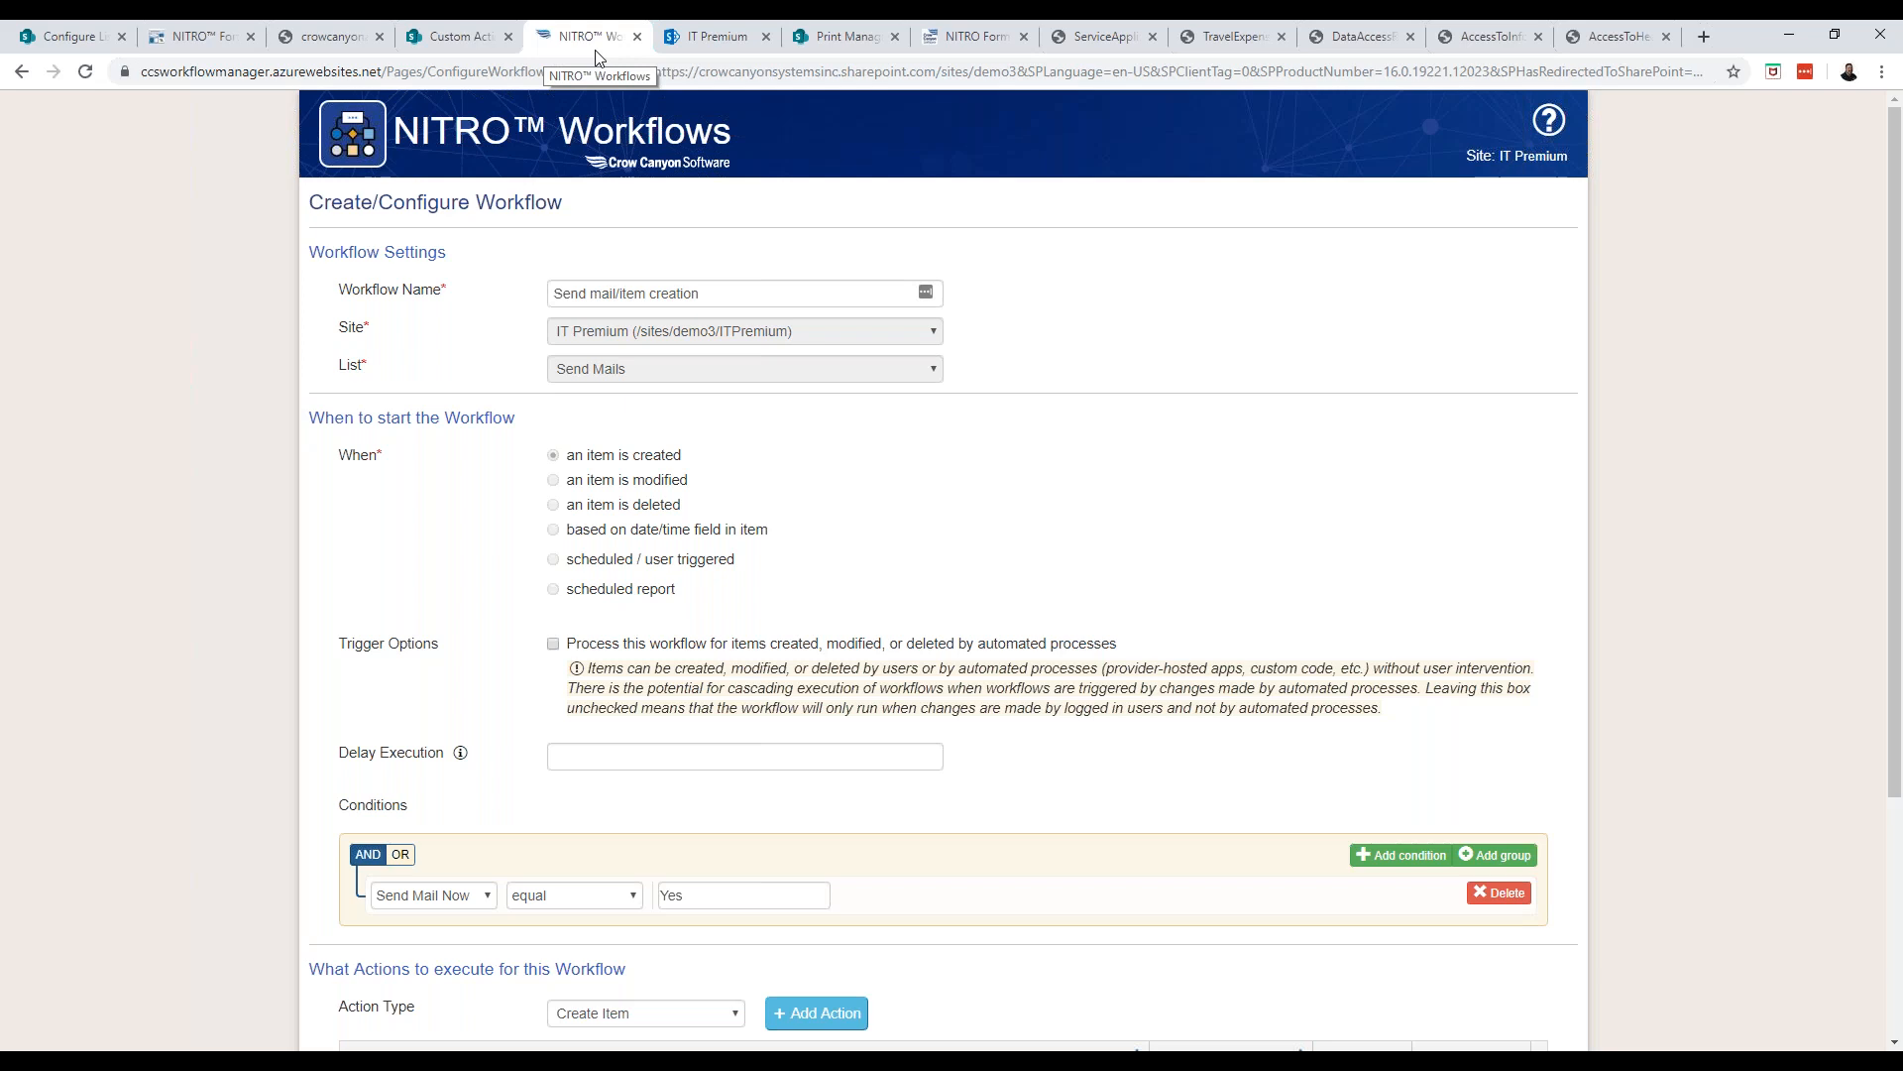
# Open the Submit New Ticket form in the IT Premium portal and shrink the browser window to examine its mobile layout
pyautogui.click(693, 45)
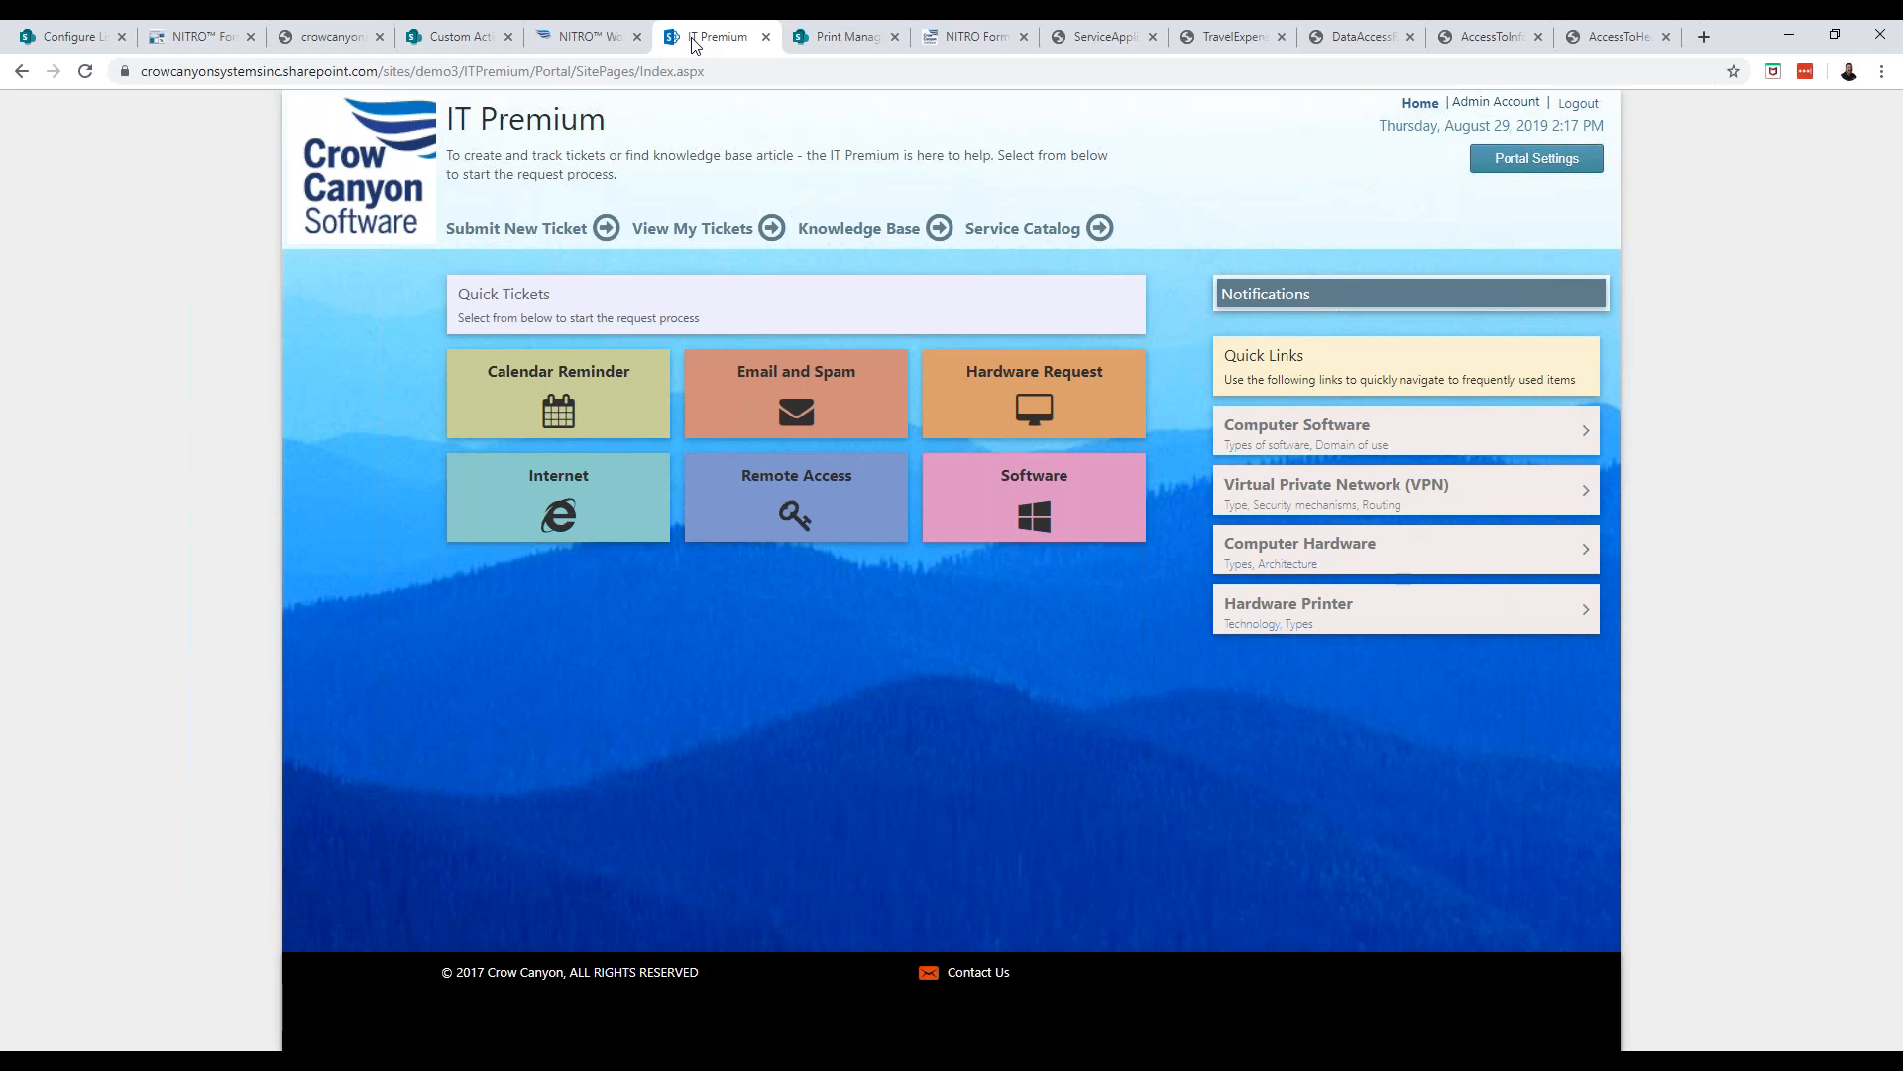
pyautogui.click(516, 228)
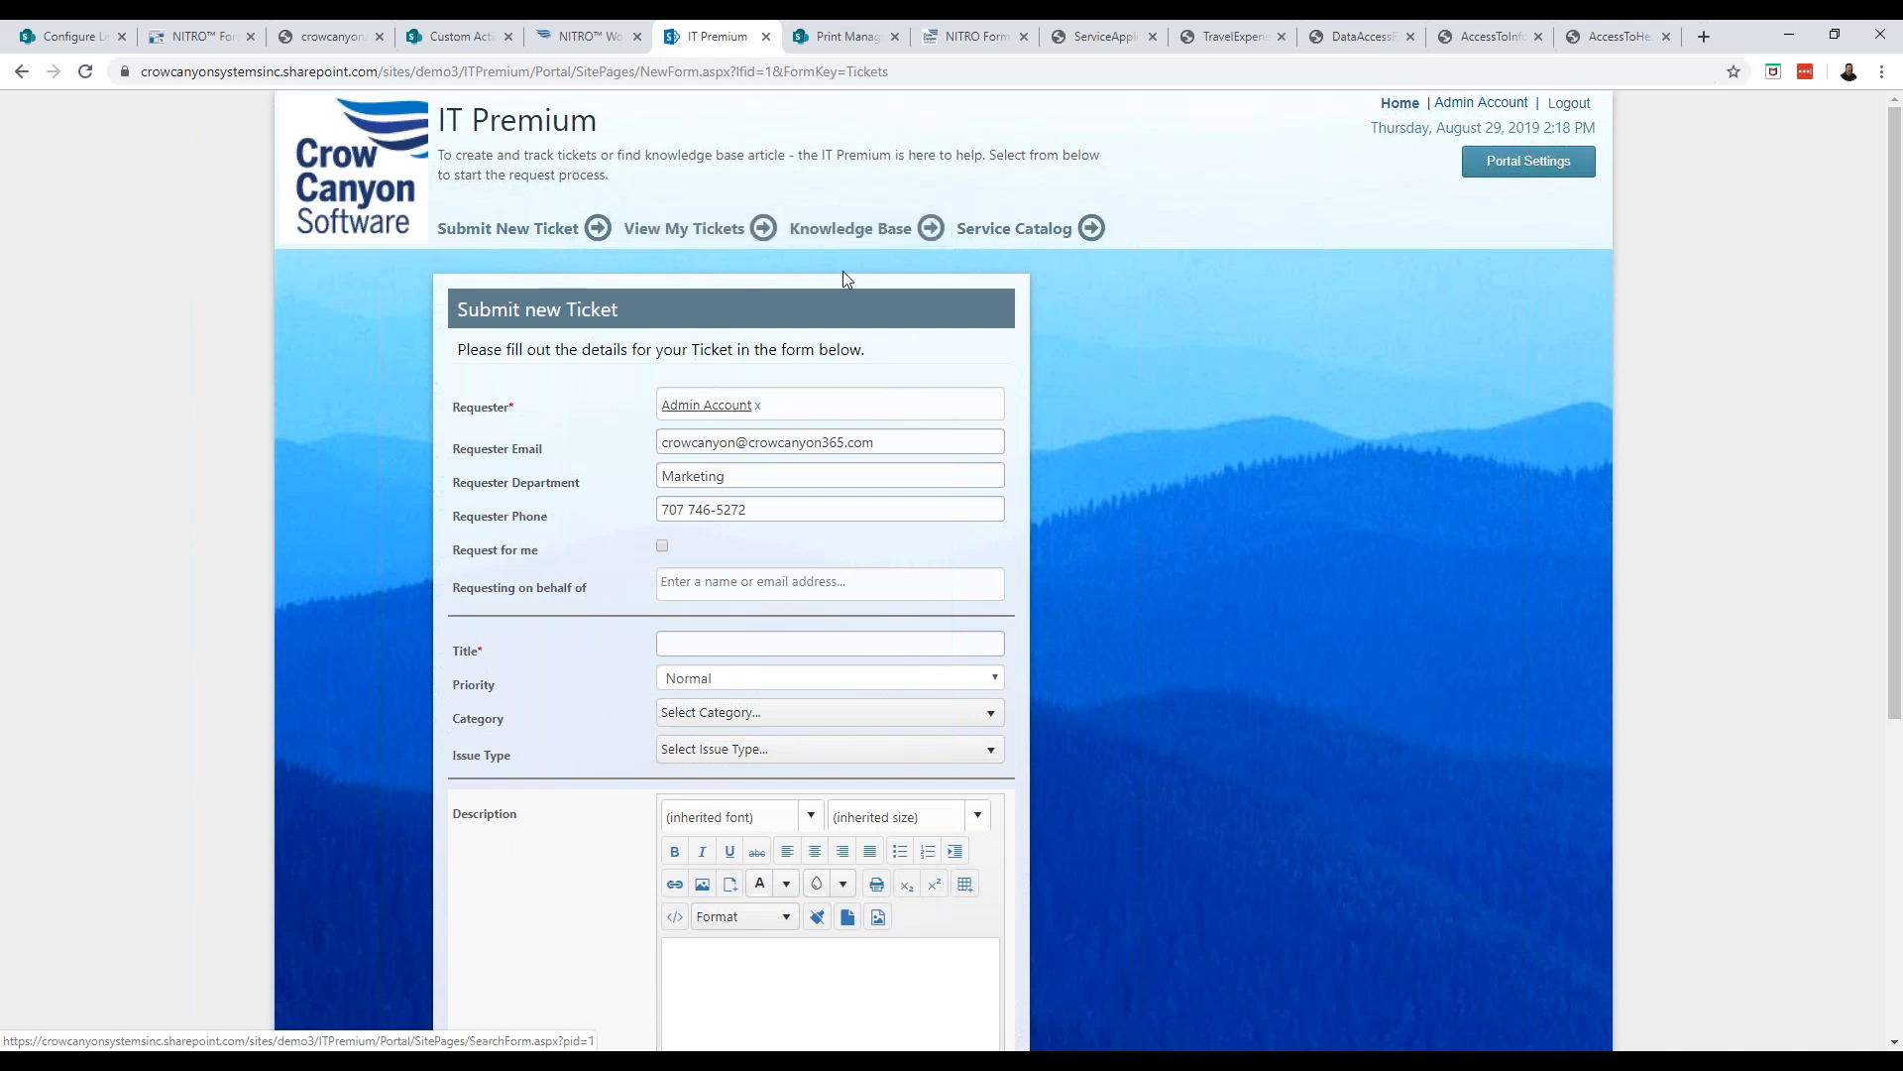
pyautogui.click(1835, 36)
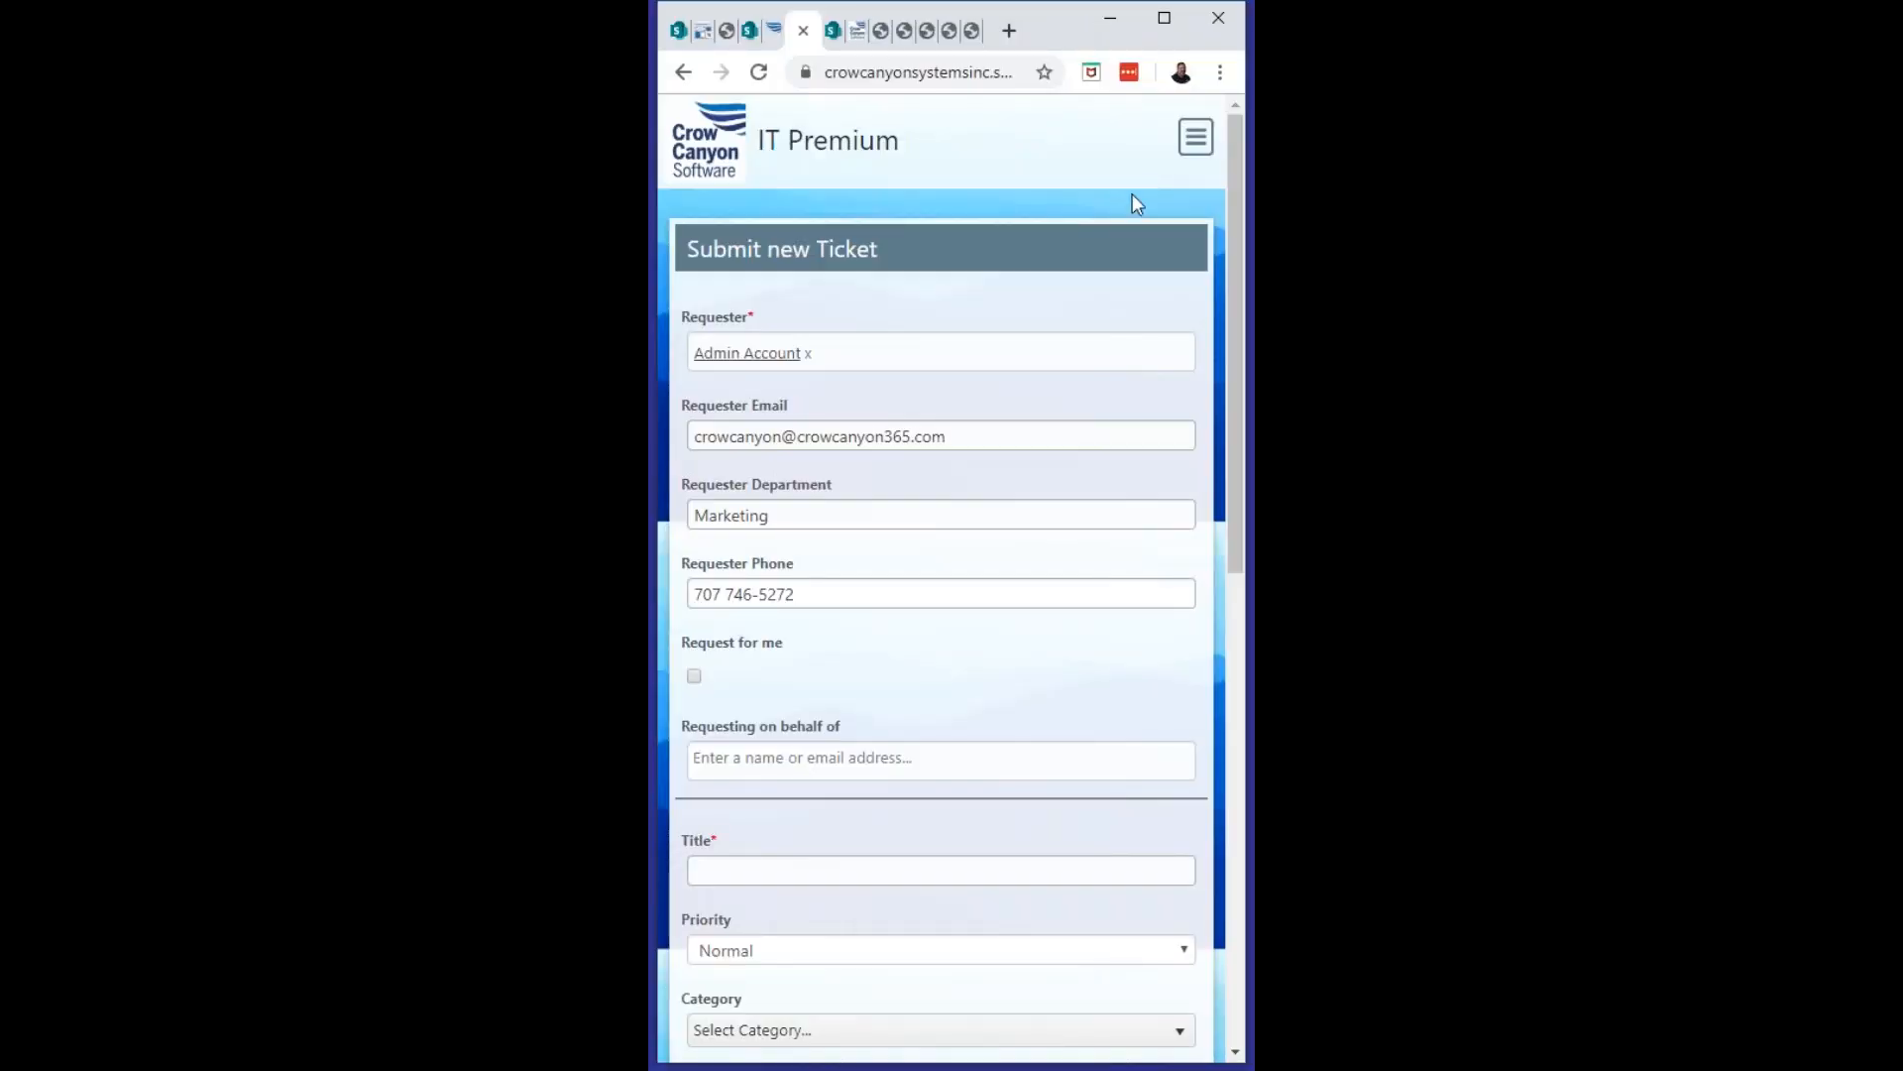
# View the submitted tickets page through the compact portal navigation and return the browser window to full size
pyautogui.click(1193, 139)
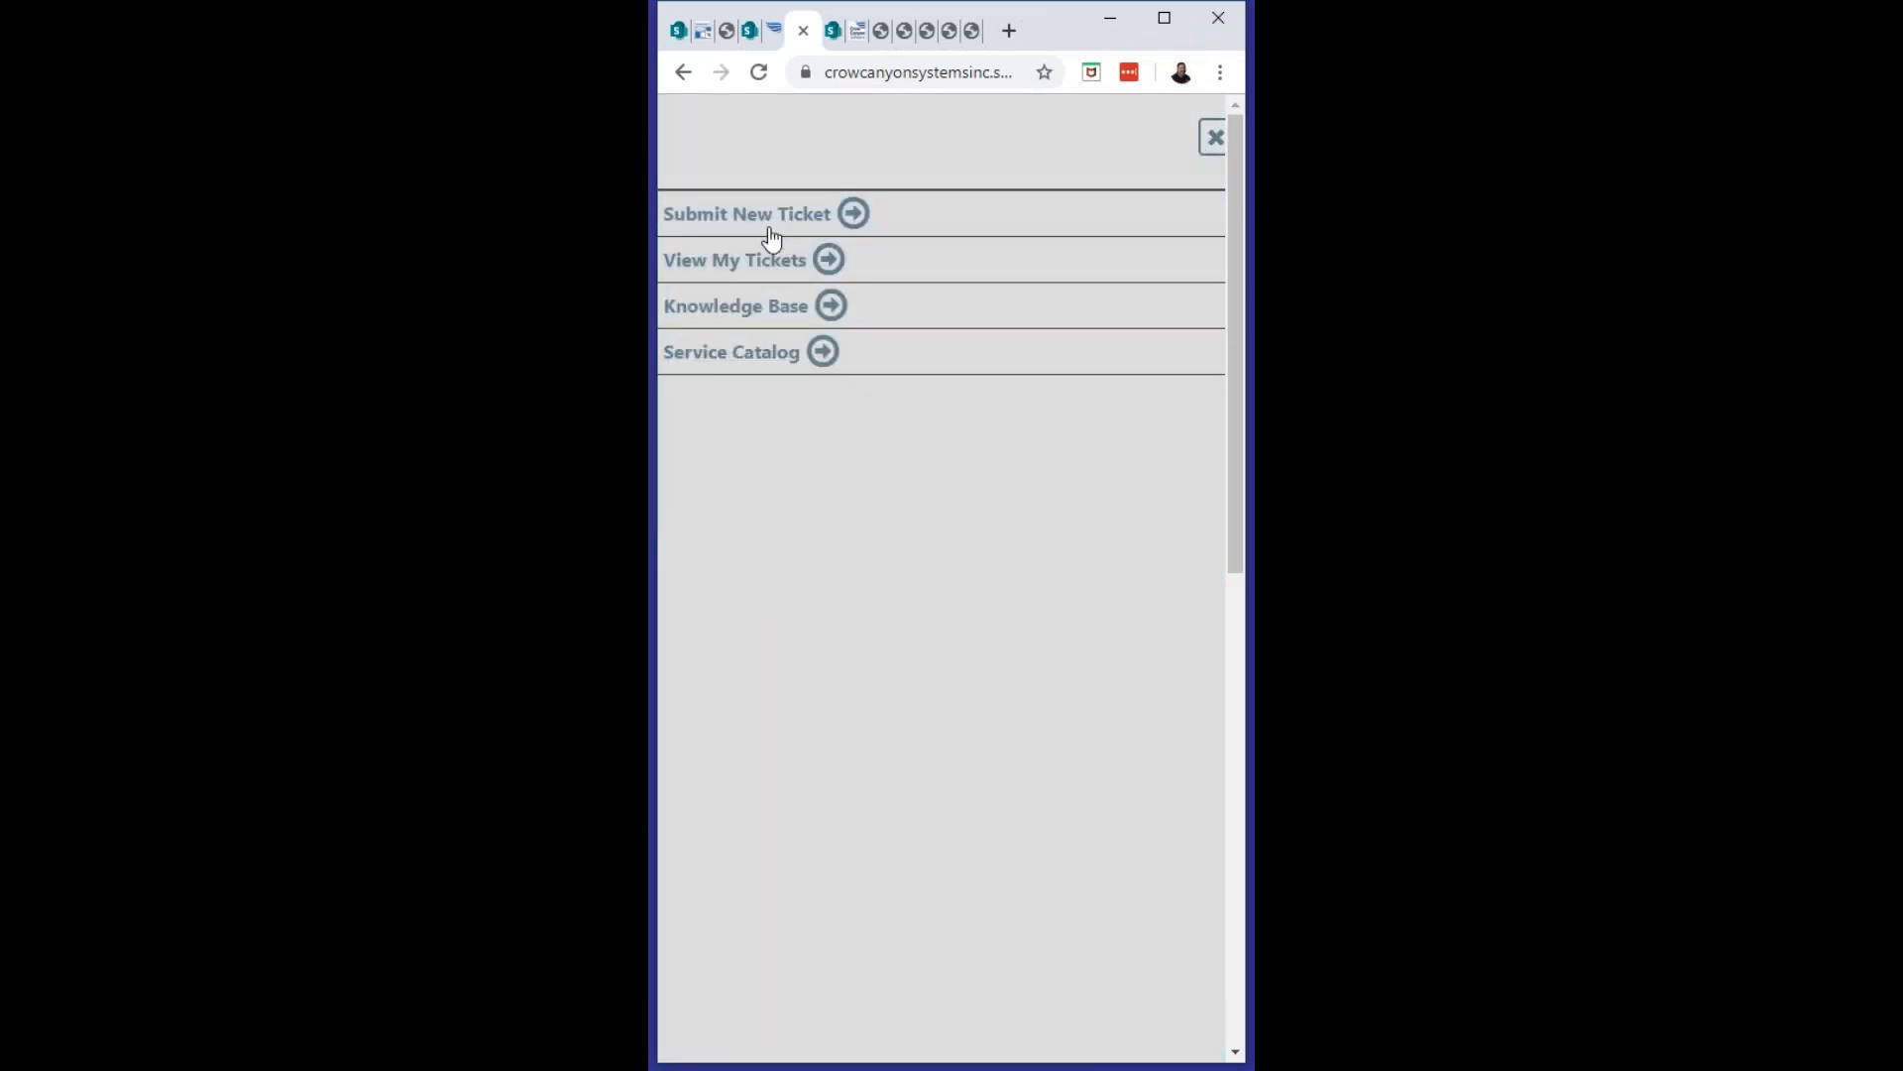
pyautogui.click(773, 259)
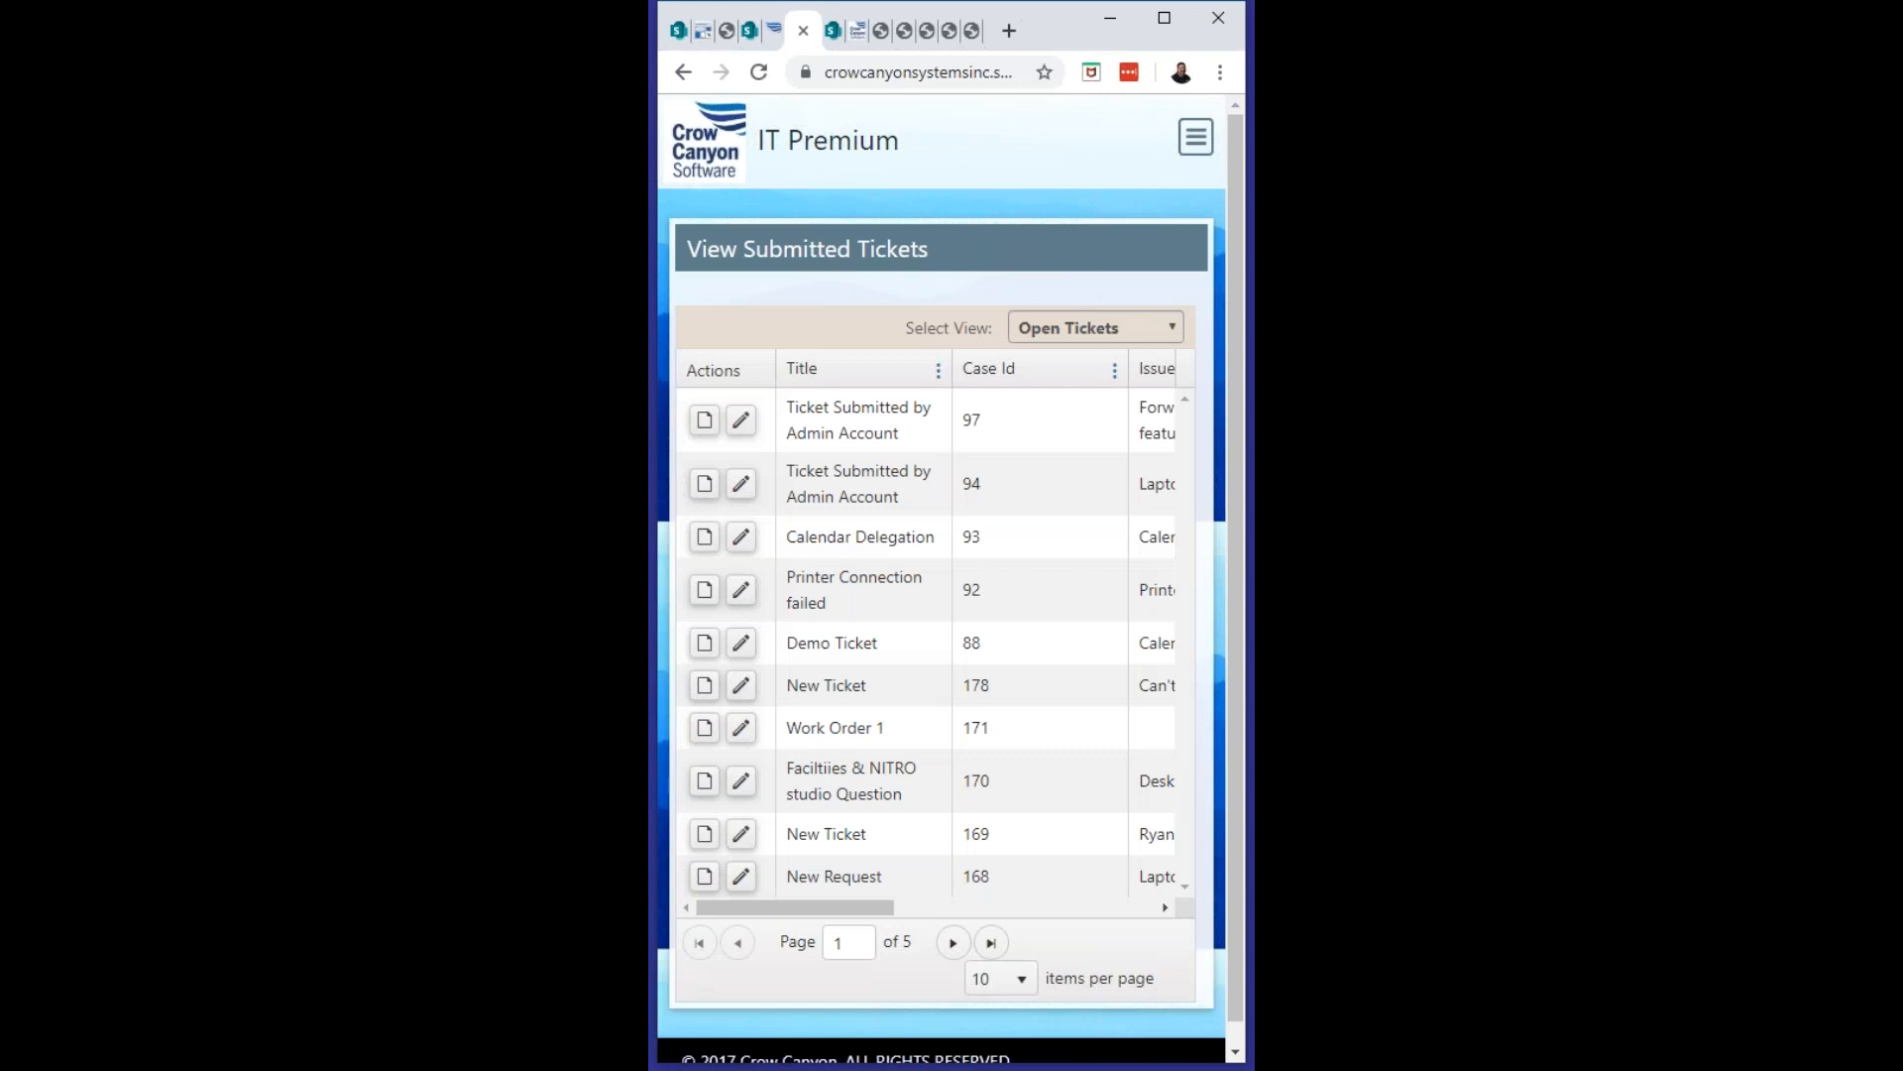
pyautogui.click(1164, 32)
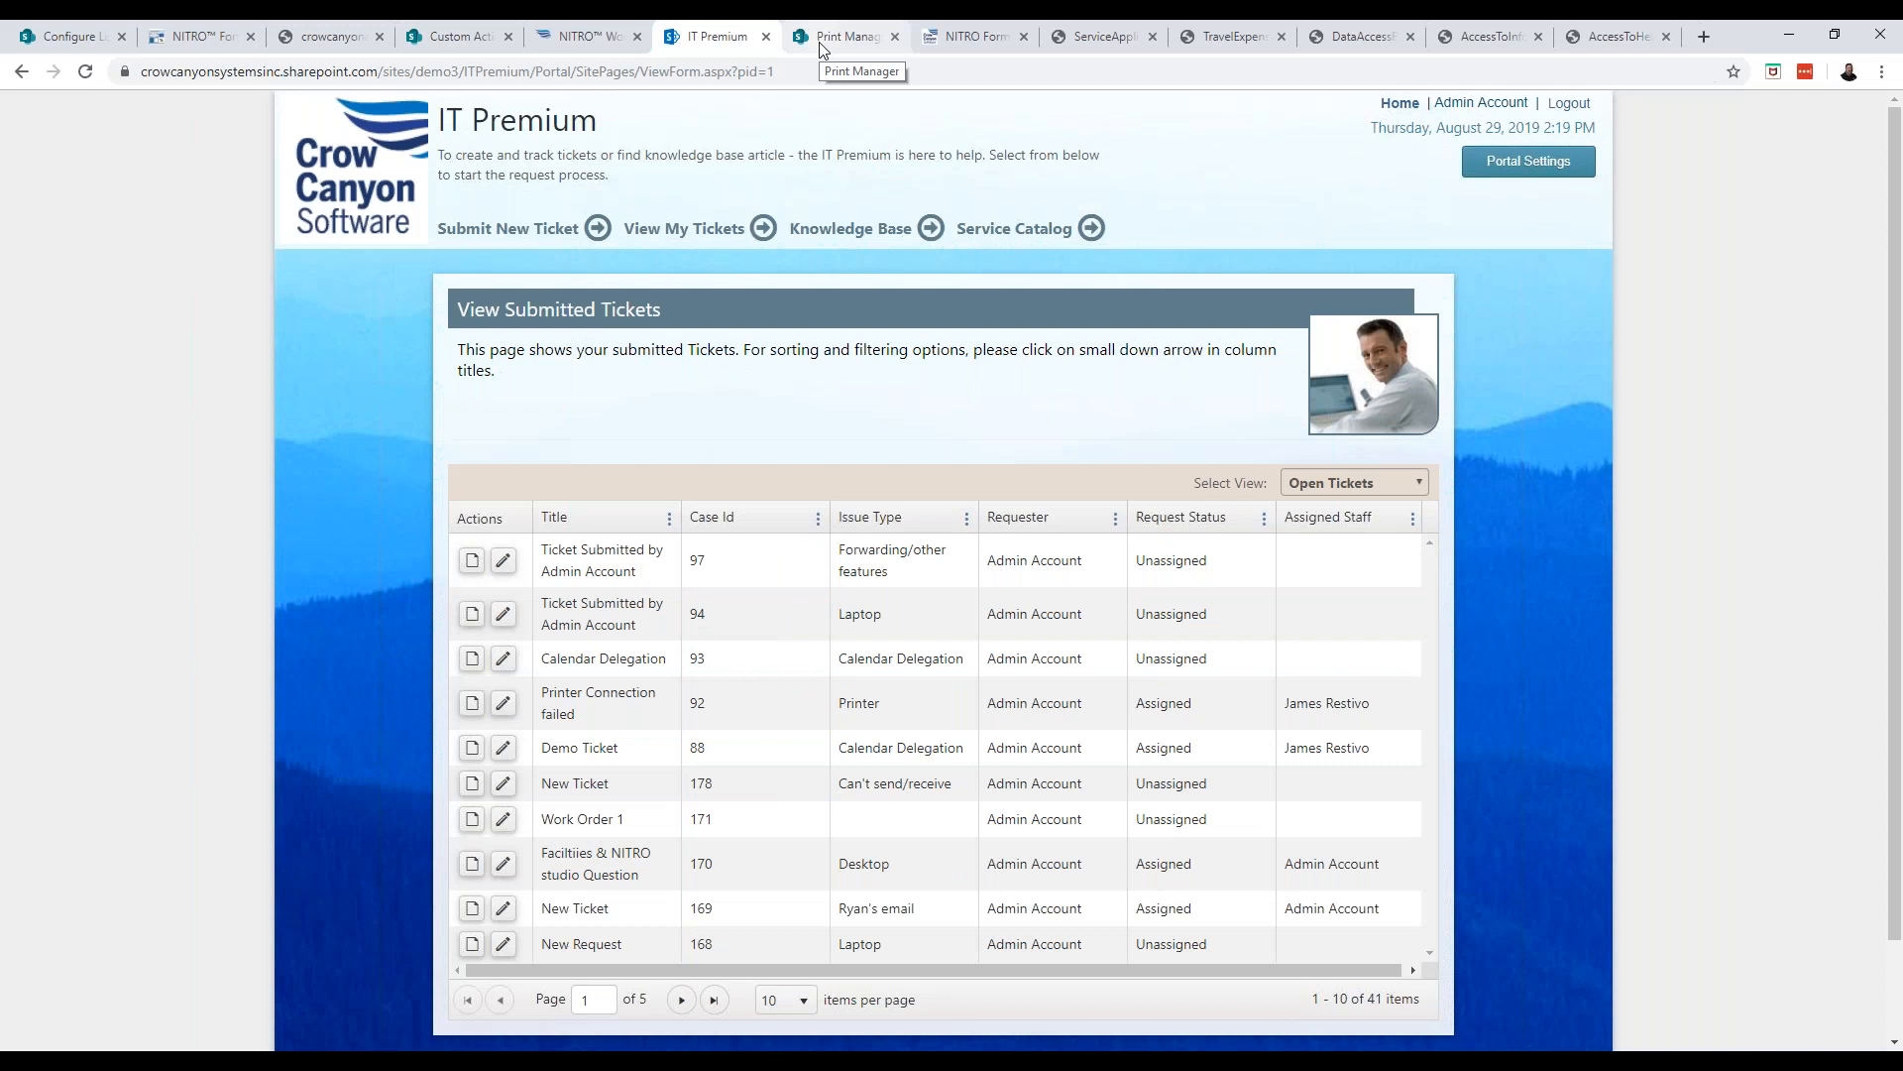
# Switch to Print Manager, open the configuration for a new item print template and cancel it
pyautogui.click(822, 49)
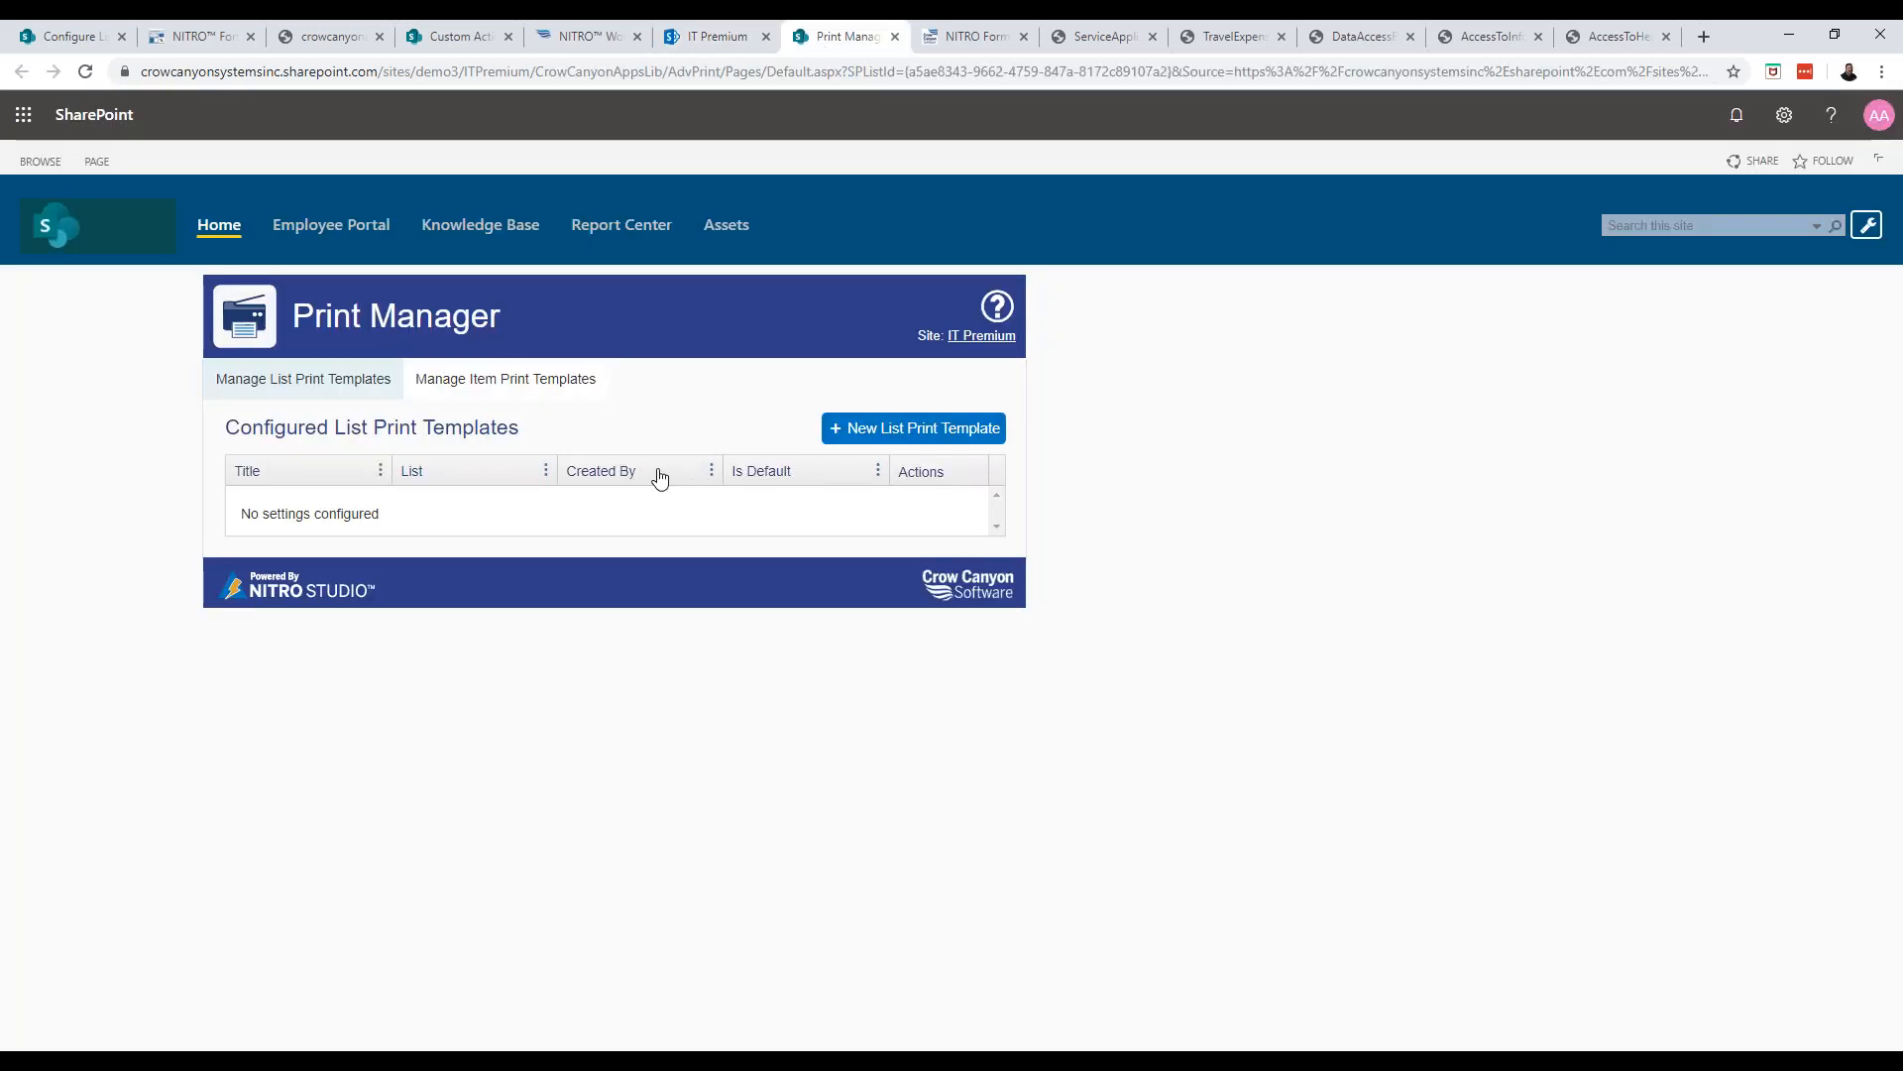
pyautogui.click(524, 392)
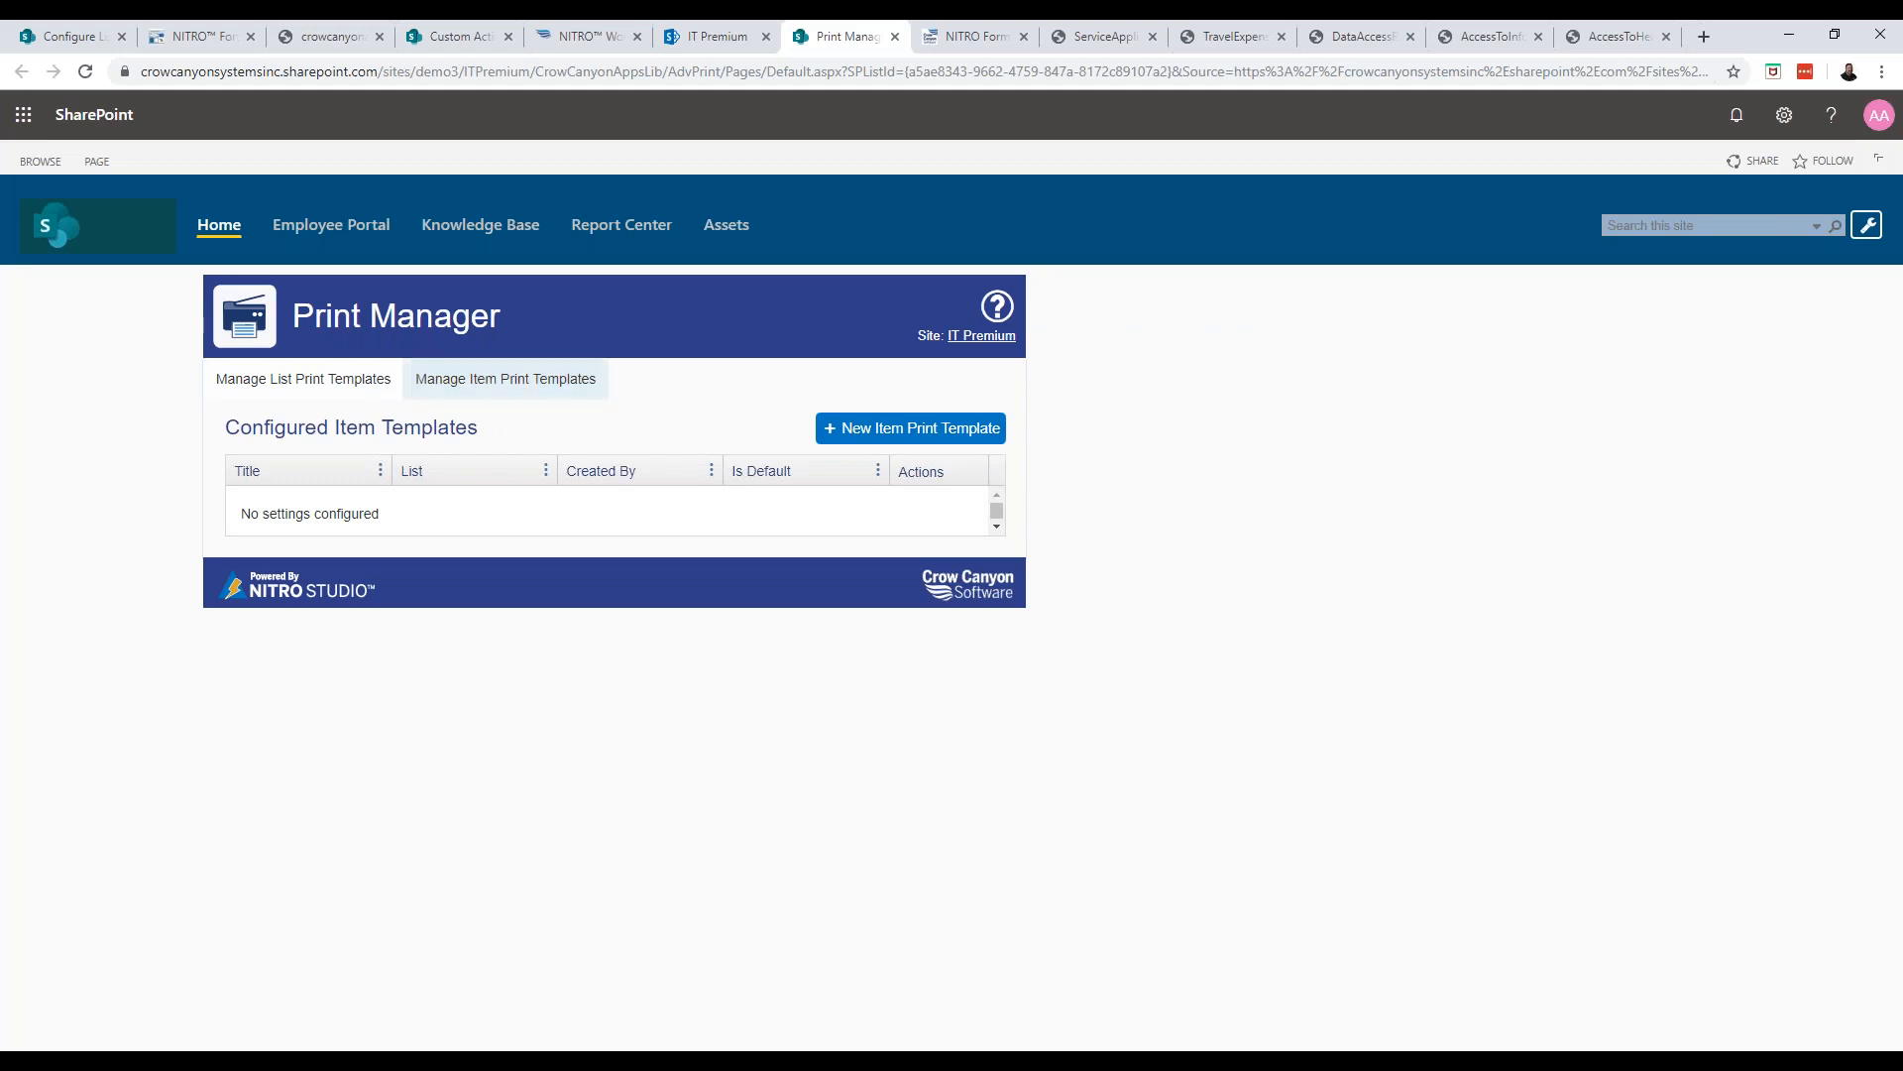
pyautogui.click(861, 433)
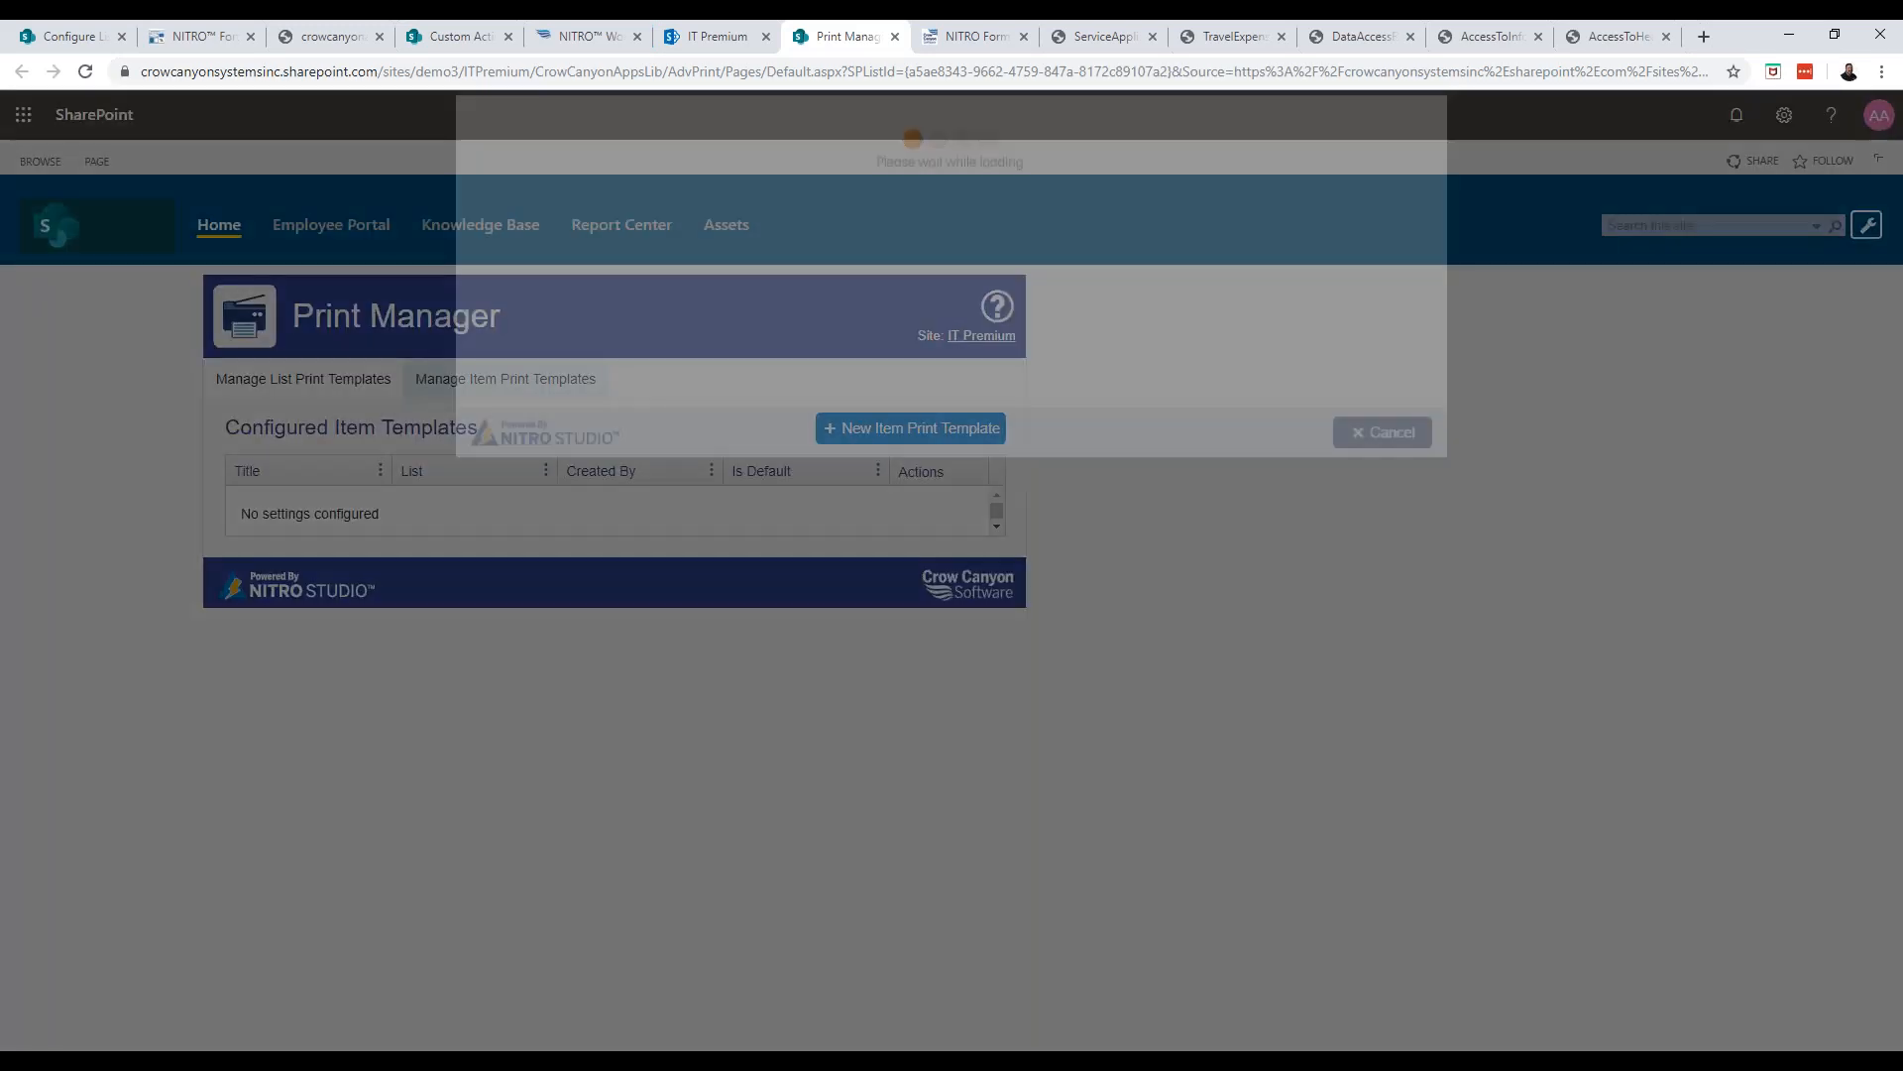
pyautogui.click(1428, 535)
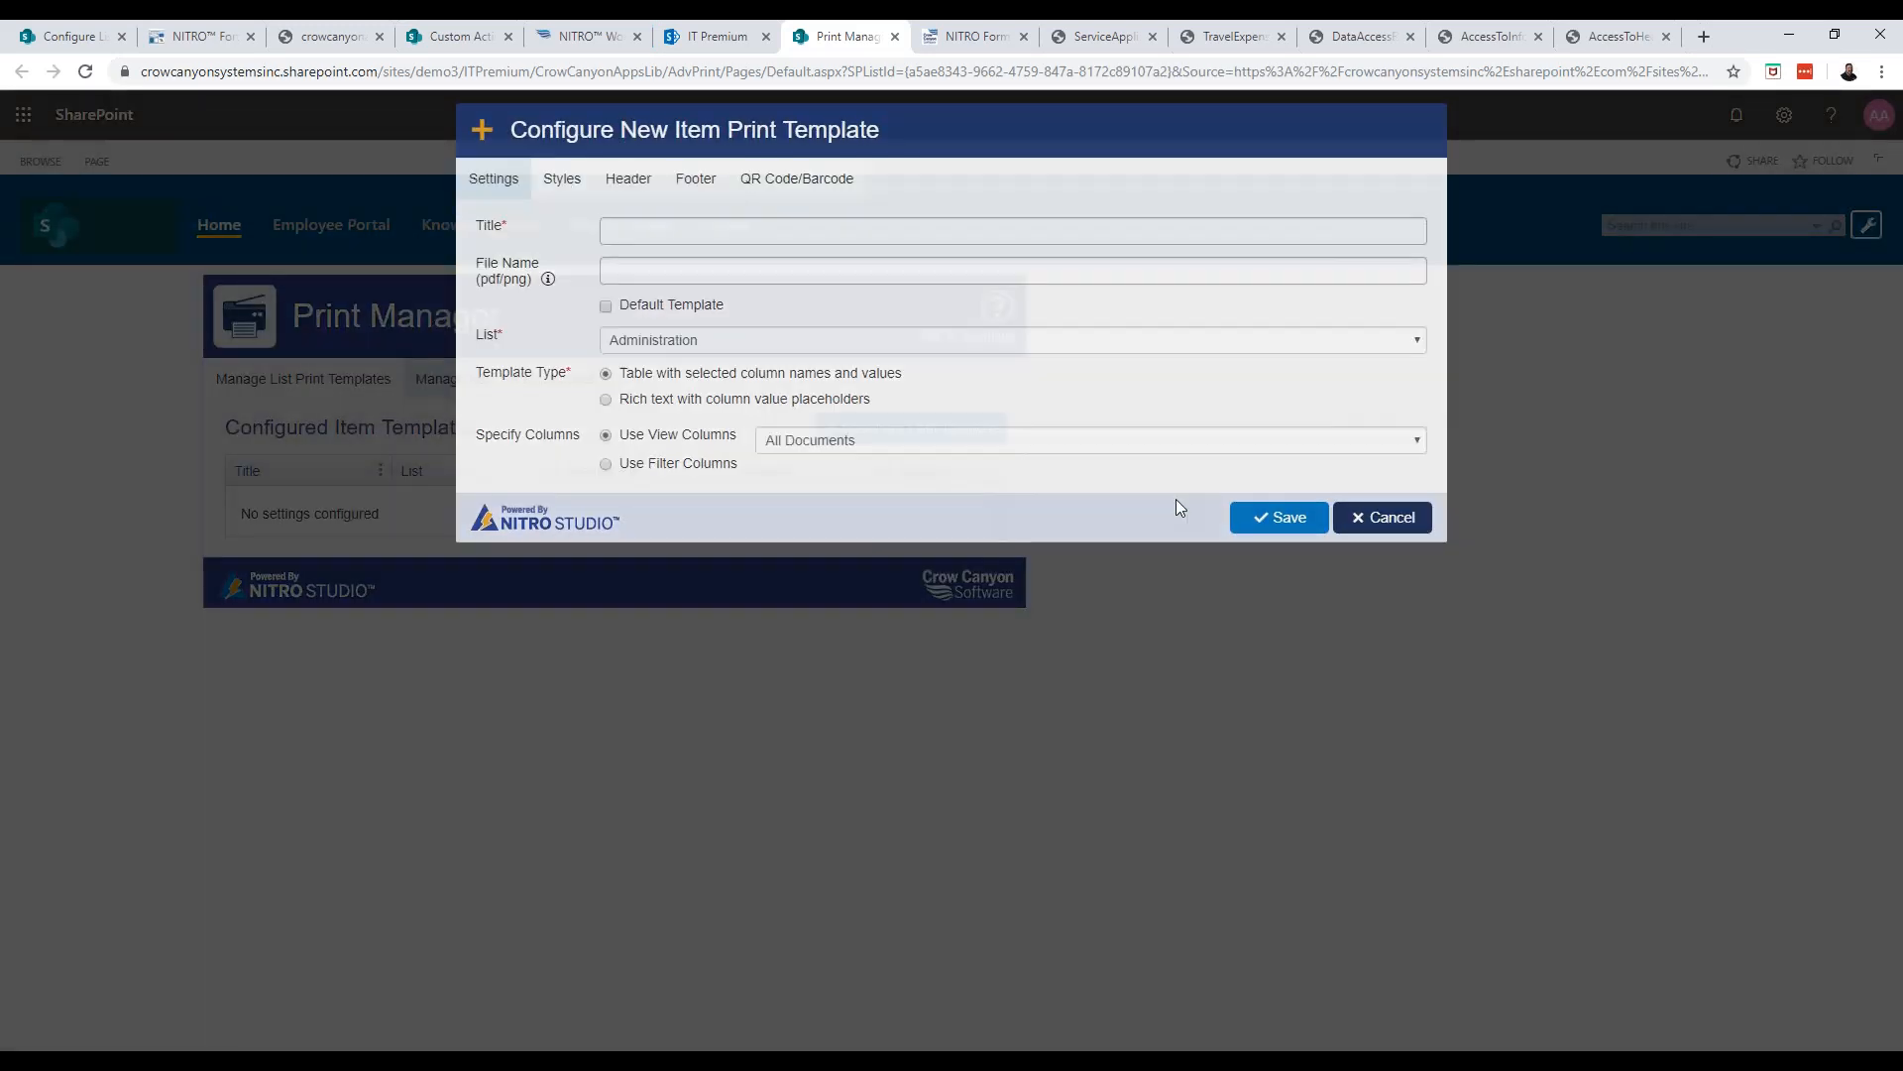
# Try a new list print template with a Custom data filter and rich text with column value placeholders, and discard it
pyautogui.click(332, 378)
pyautogui.click(864, 426)
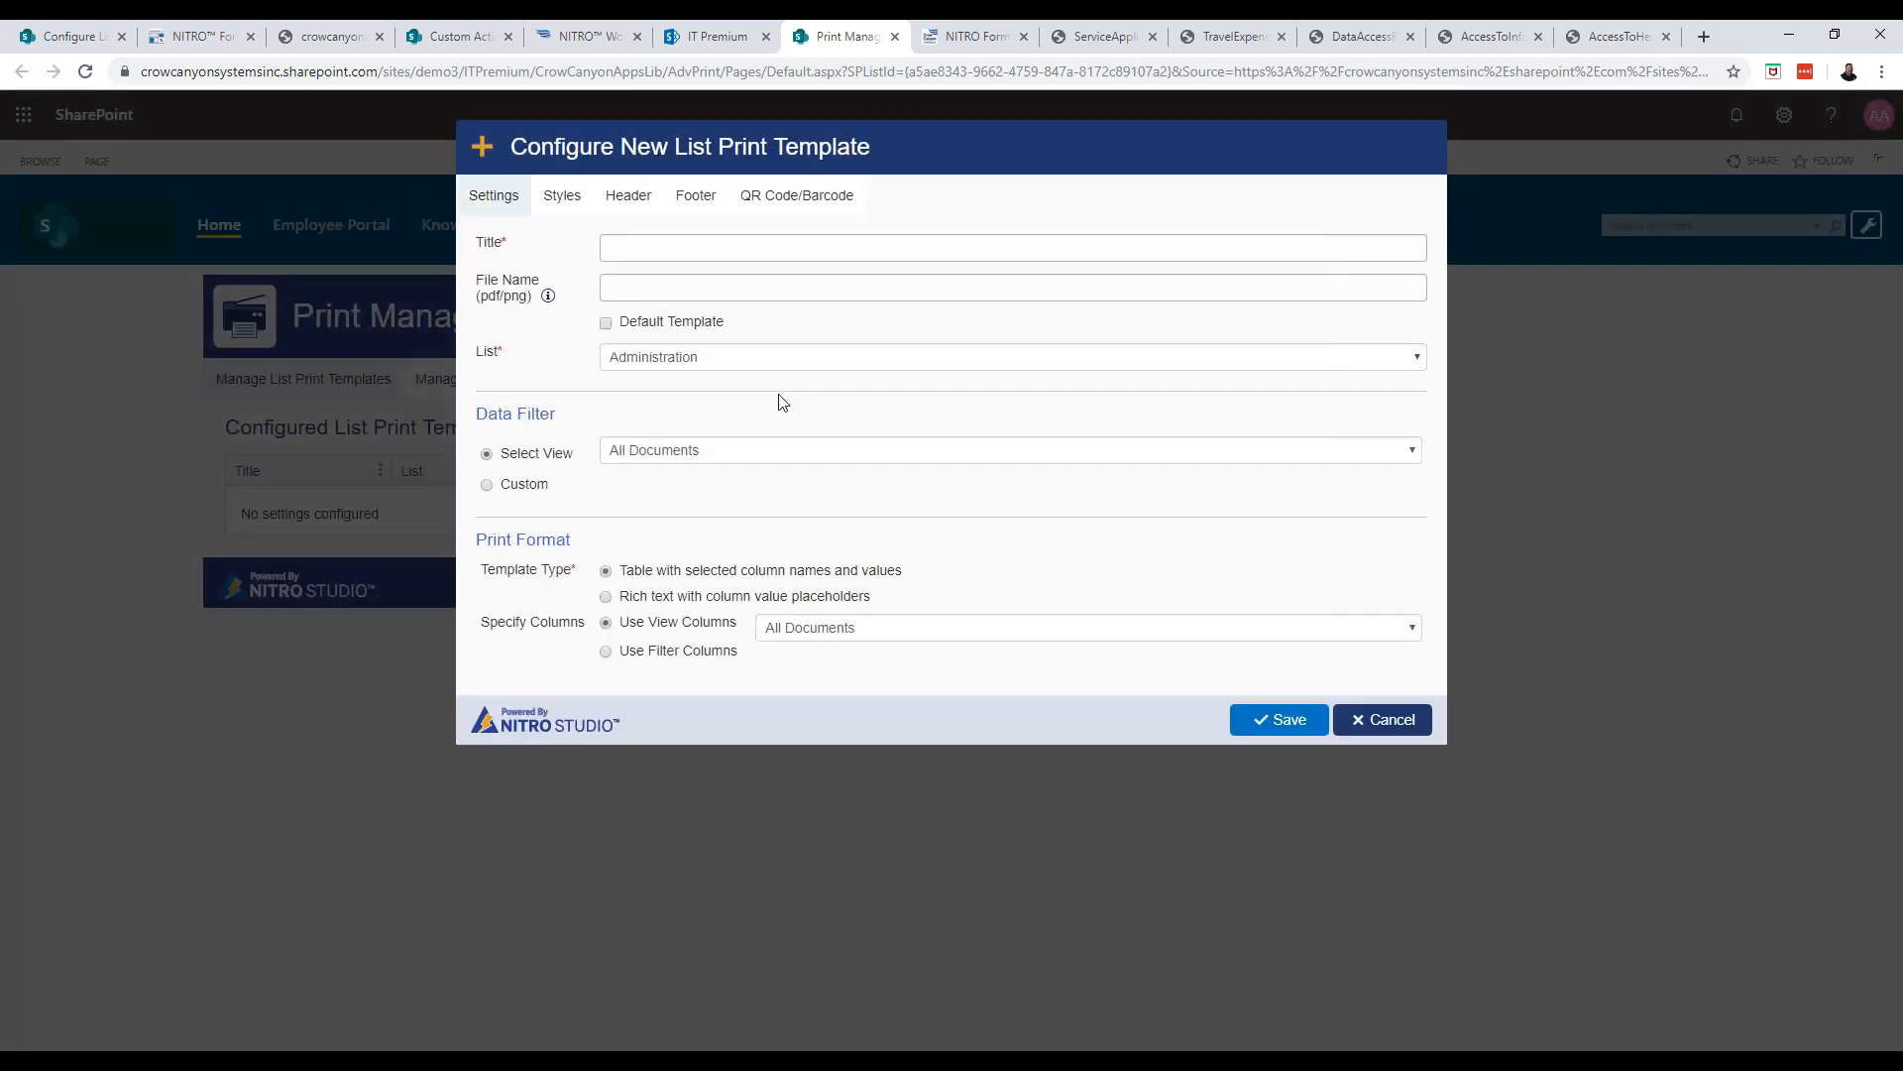
pyautogui.click(537, 483)
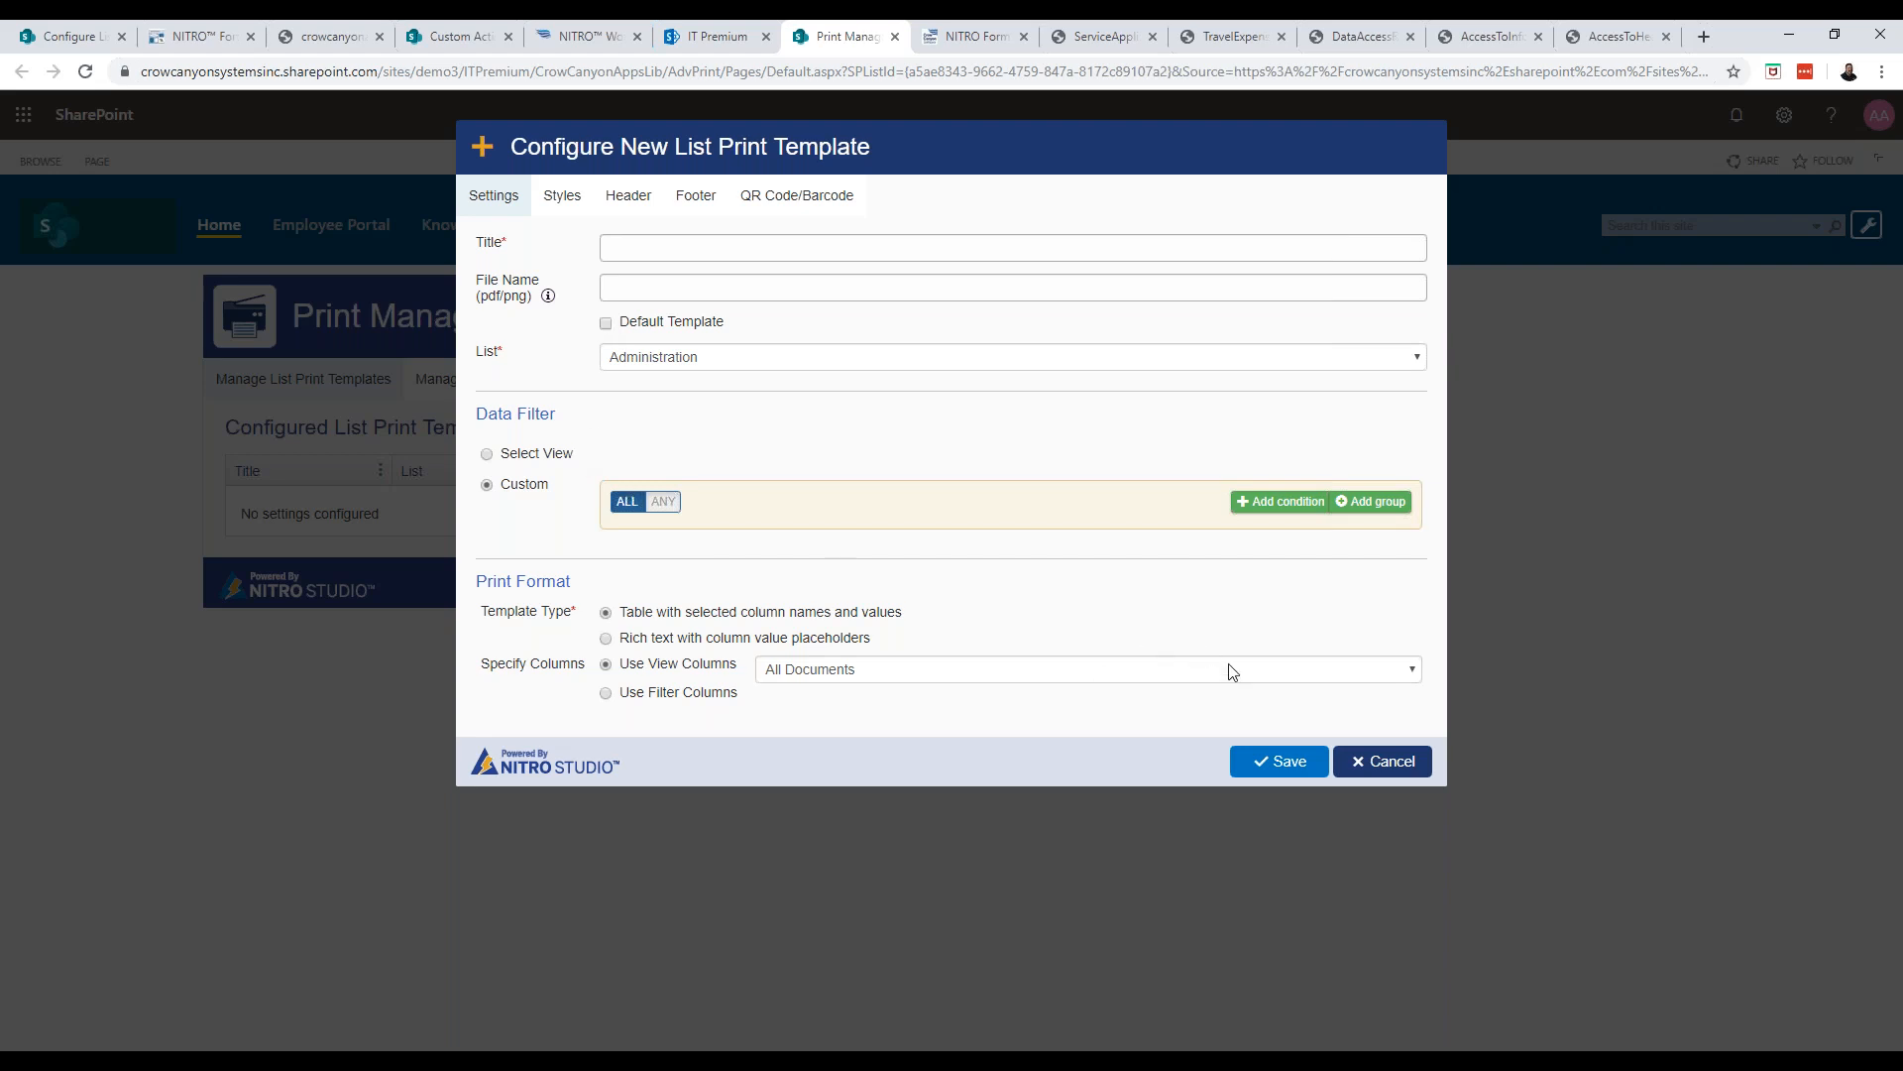
pyautogui.click(666, 639)
pyautogui.scroll(-3, 986, 635)
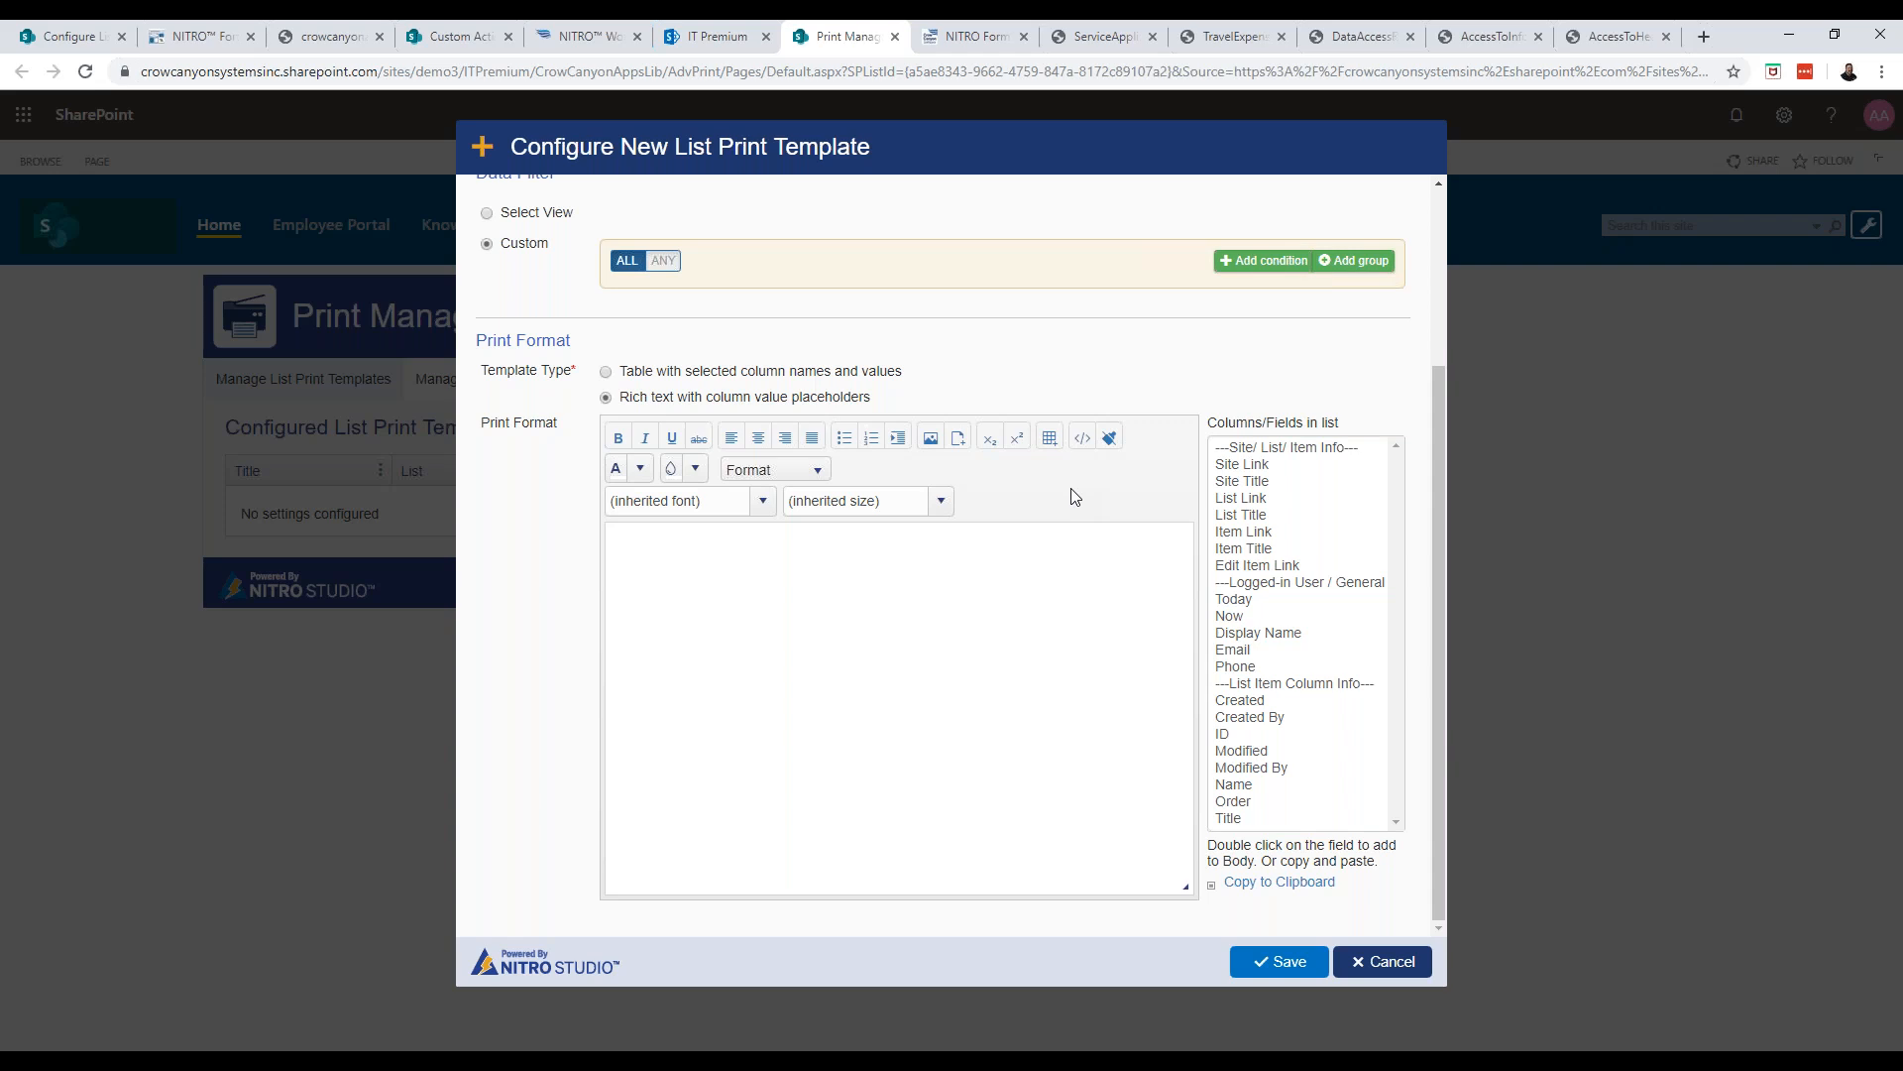
pyautogui.click(1363, 962)
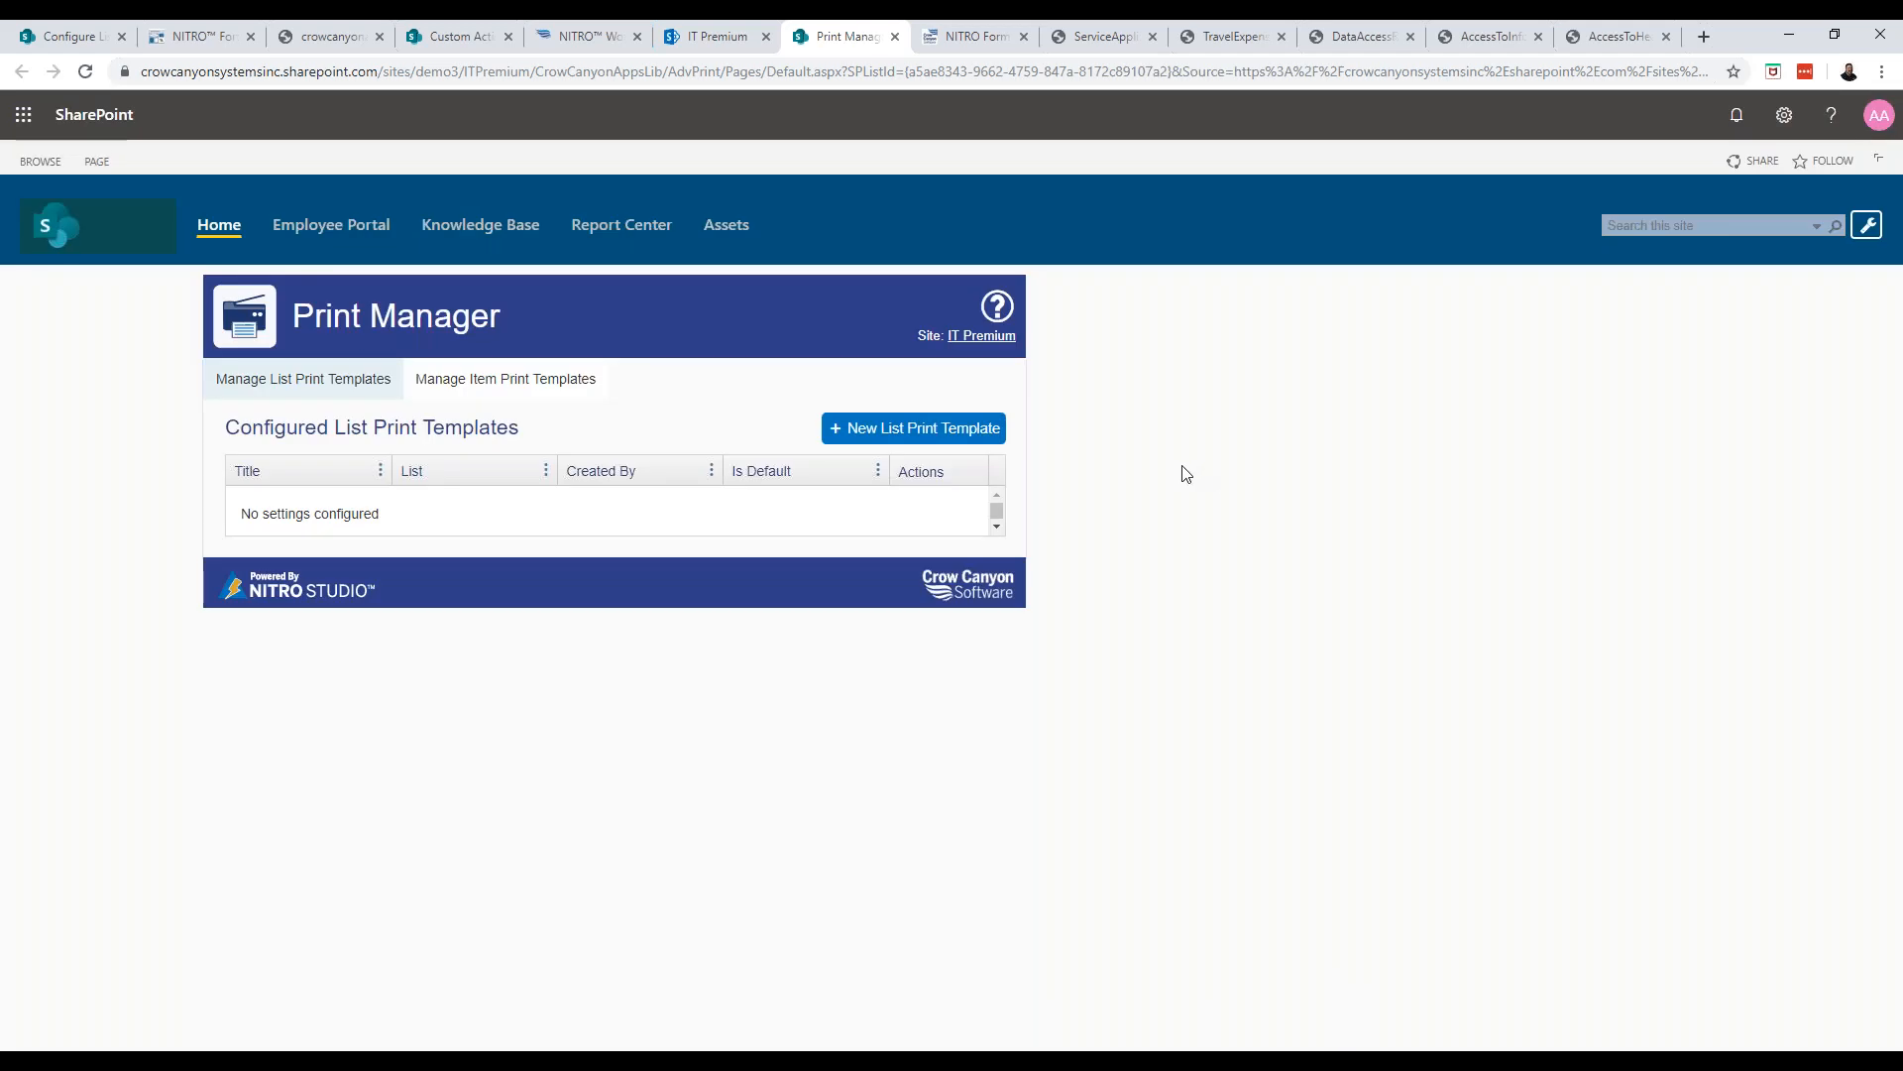
# Browse the sample forms on the NITRO Forms Showcase page and view the enlarged Service Application and Agreement form
pyautogui.click(997, 44)
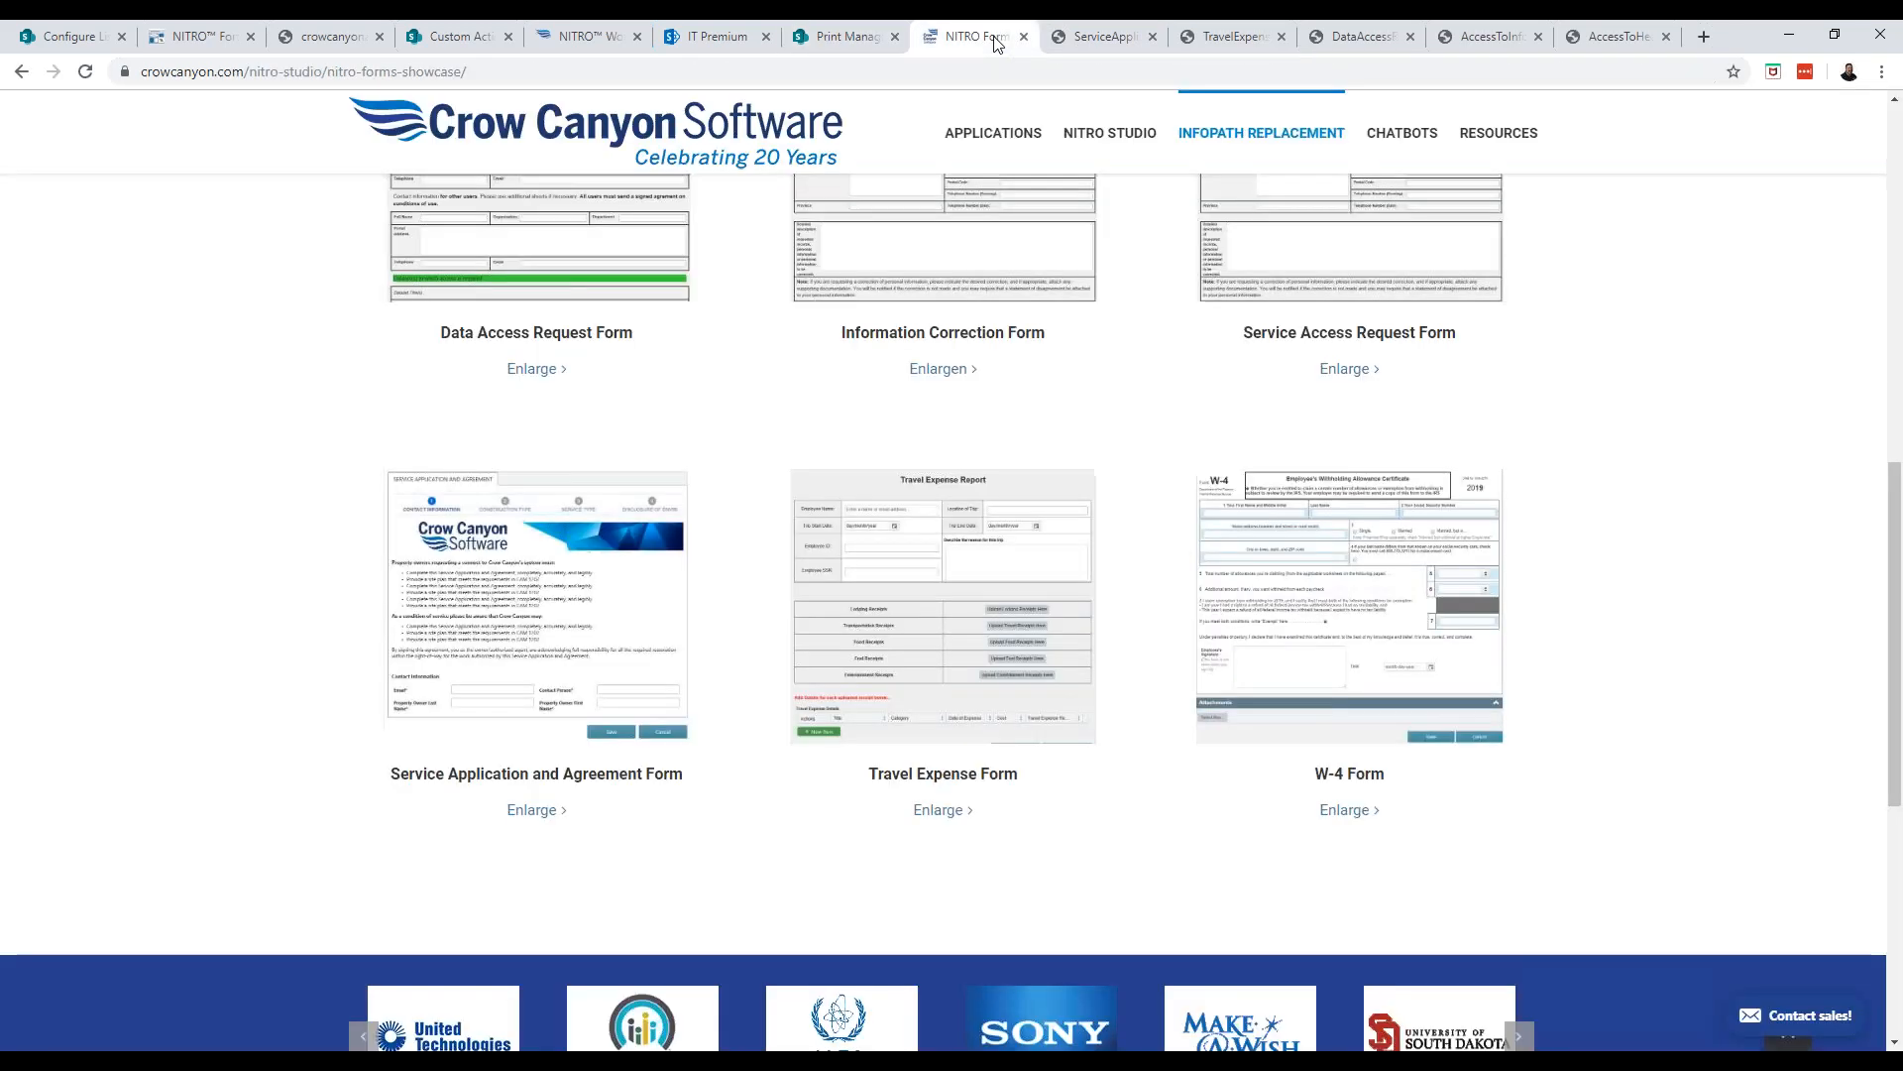
pyautogui.scroll(4, 1207, 502)
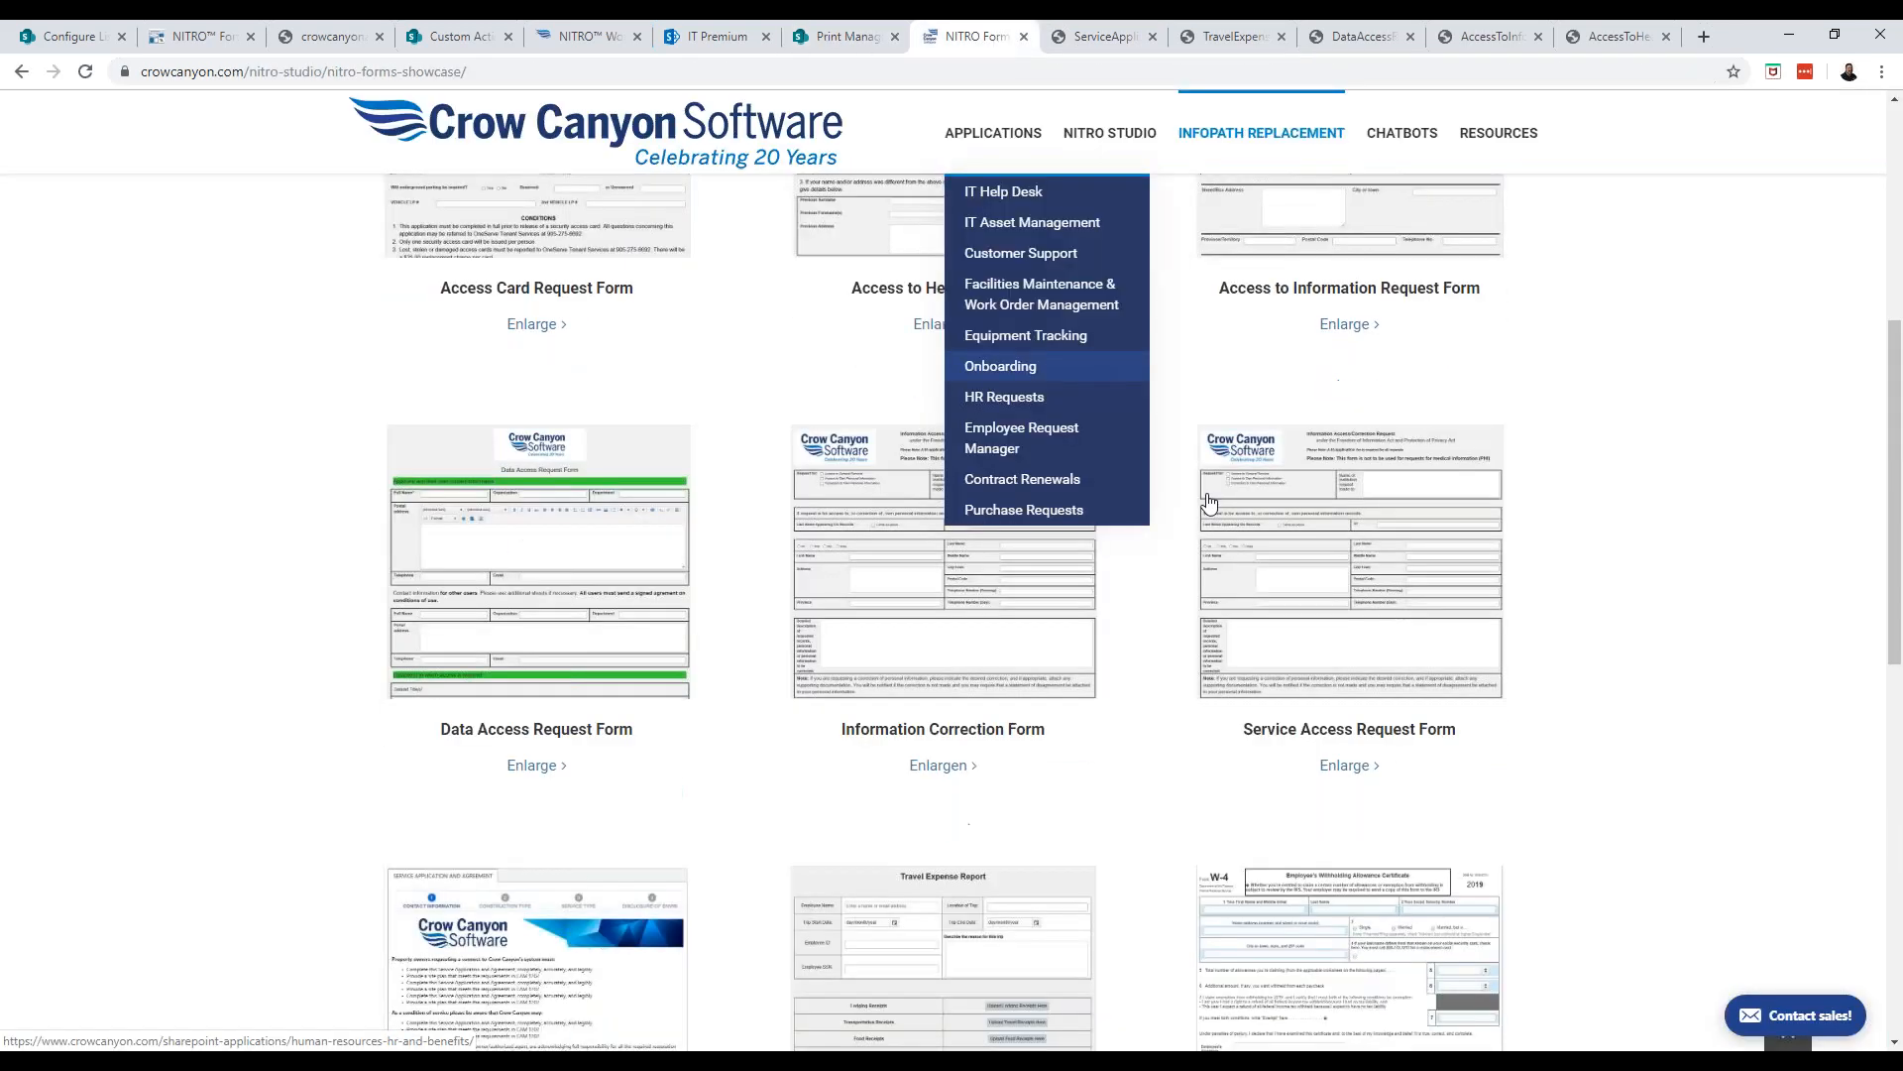
pyautogui.scroll(6, 1445, 466)
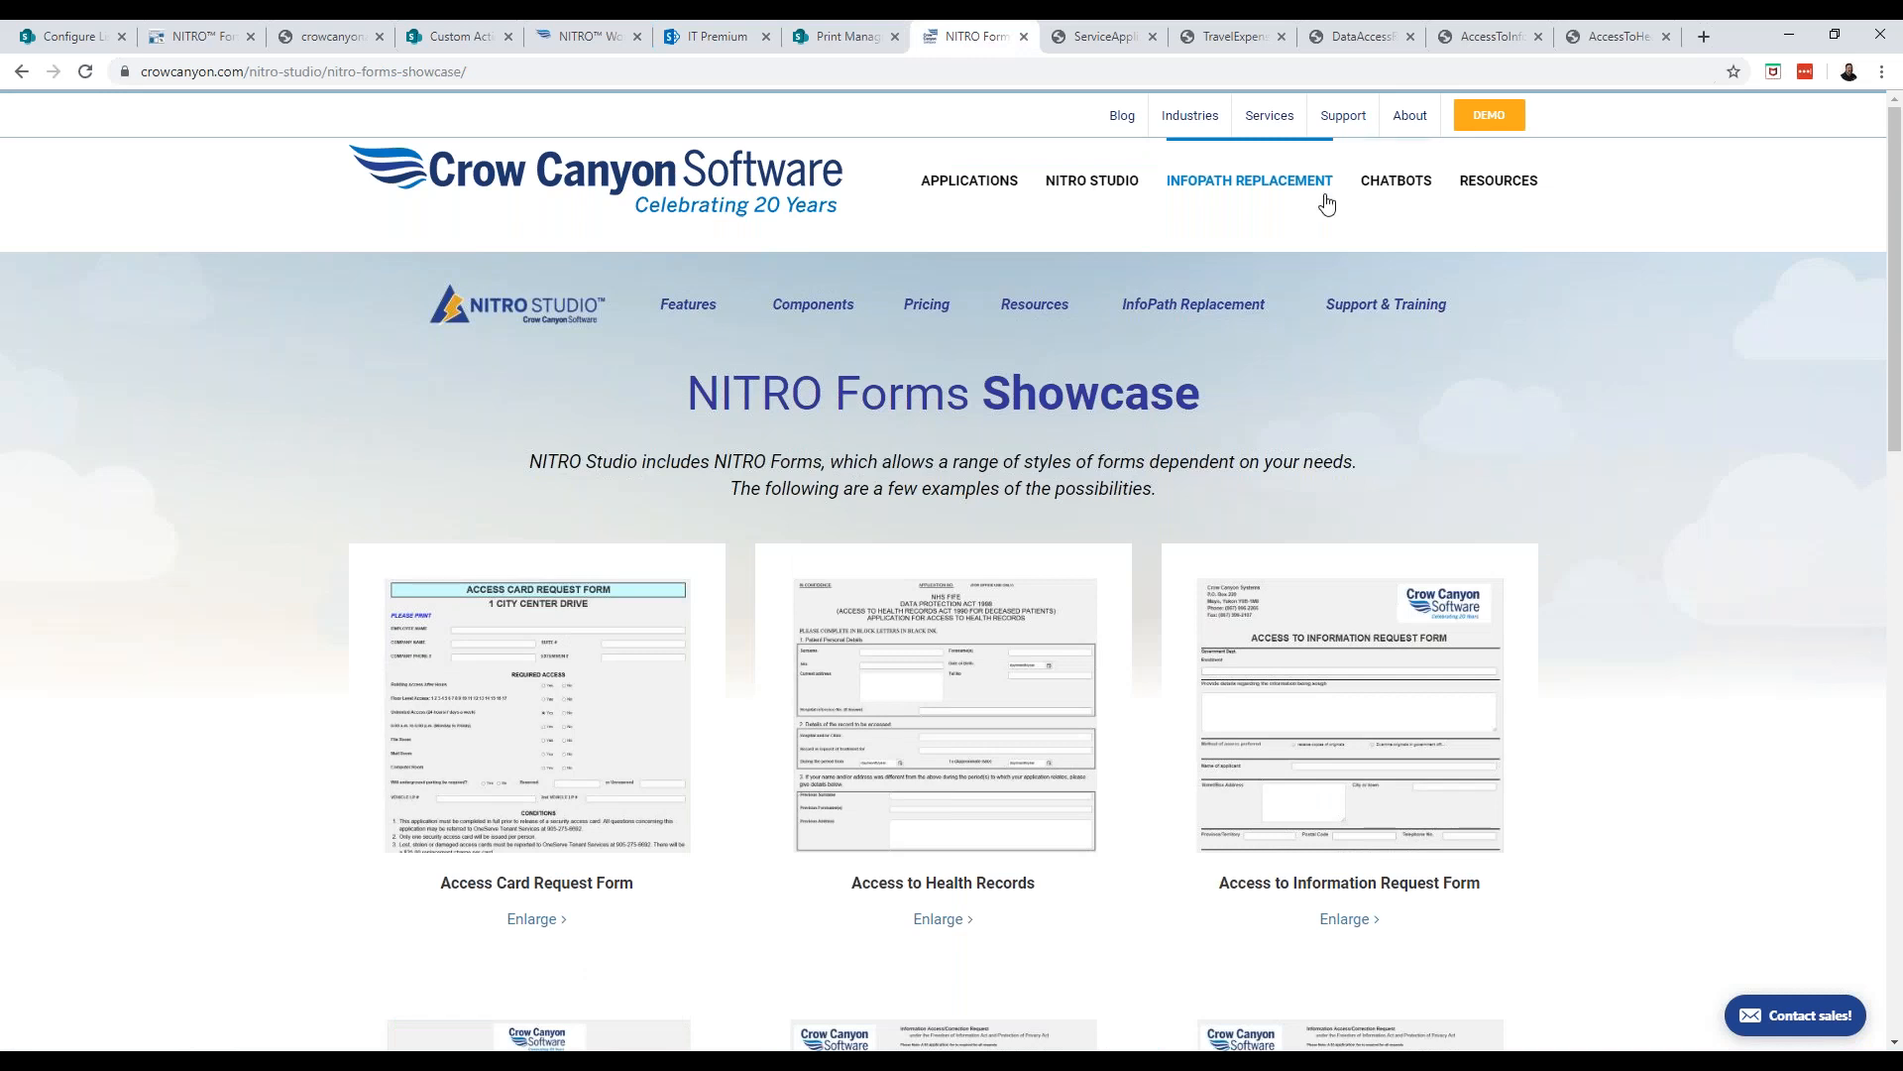
pyautogui.moveTo(1325, 198)
pyautogui.scroll(-4, 1135, 444)
pyautogui.scroll(-3, 1135, 444)
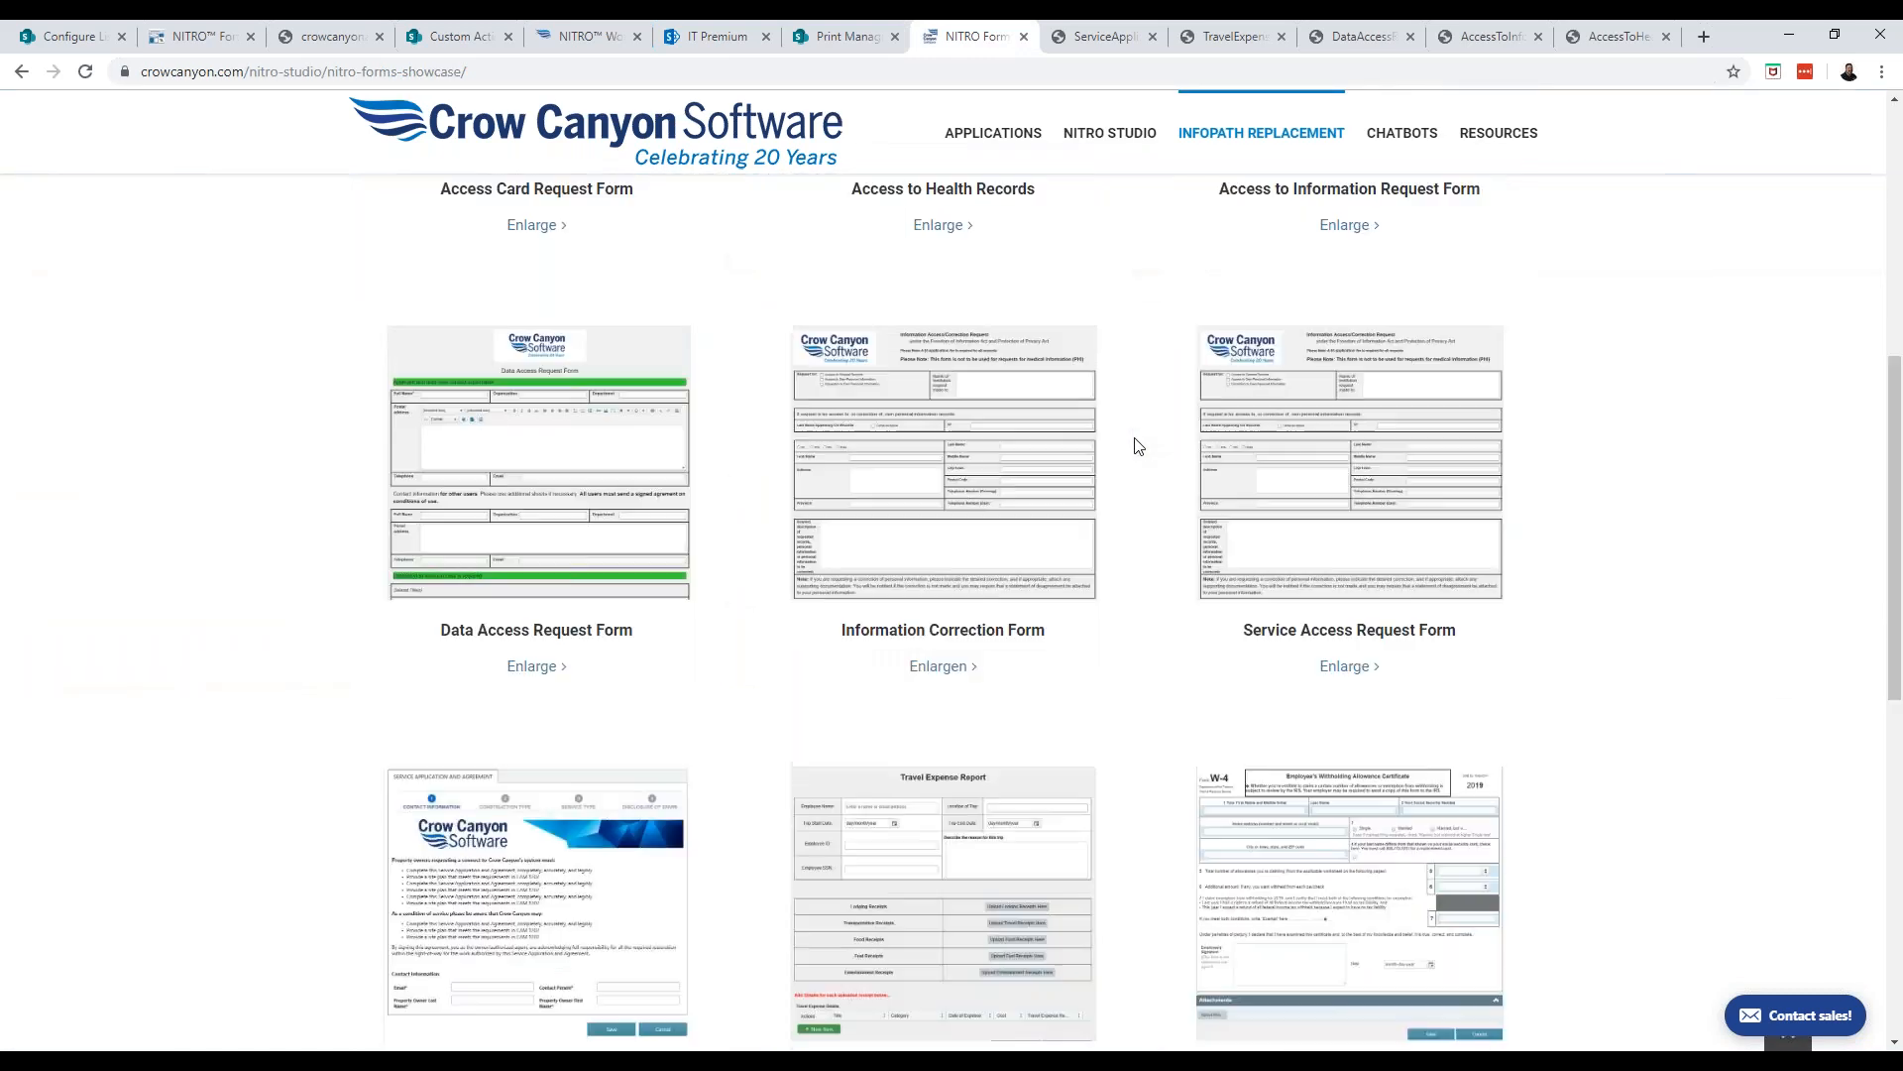
pyautogui.scroll(3, 1135, 444)
pyautogui.scroll(3, 1135, 444)
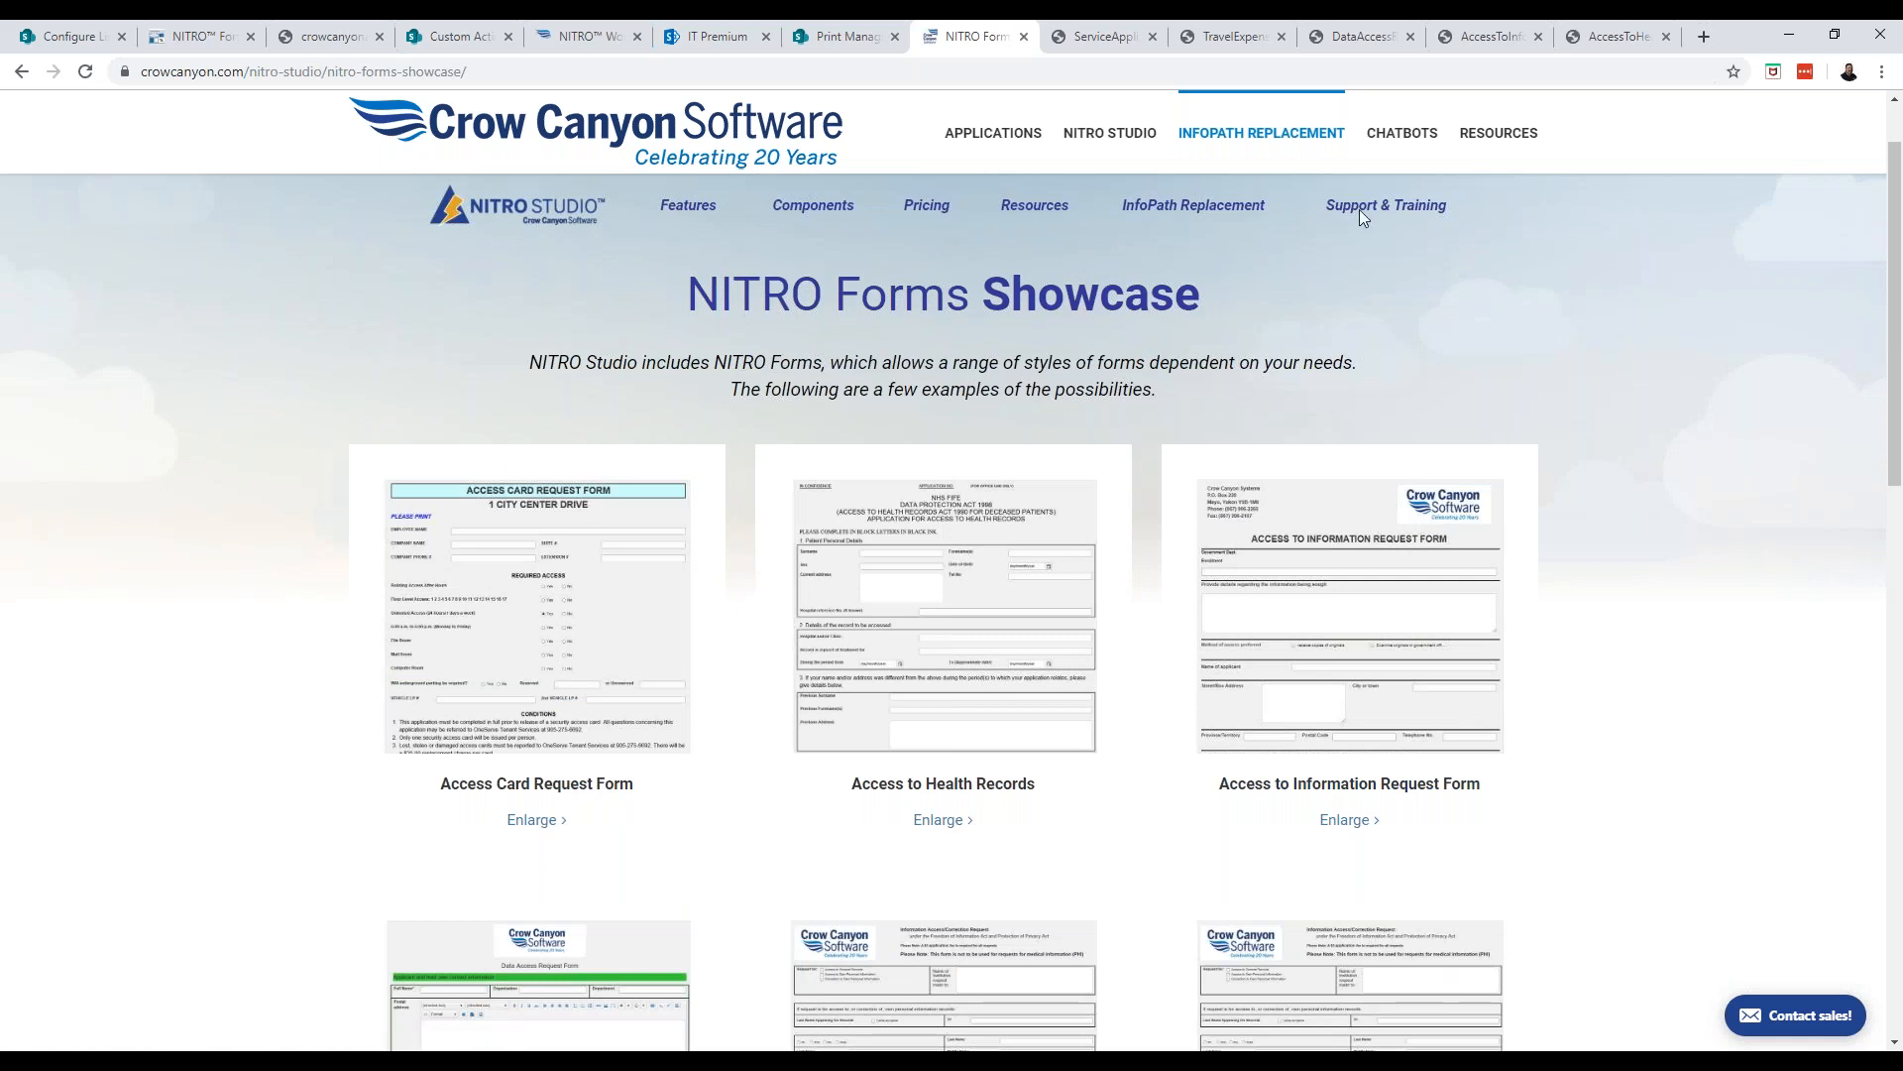
pyautogui.click(1124, 40)
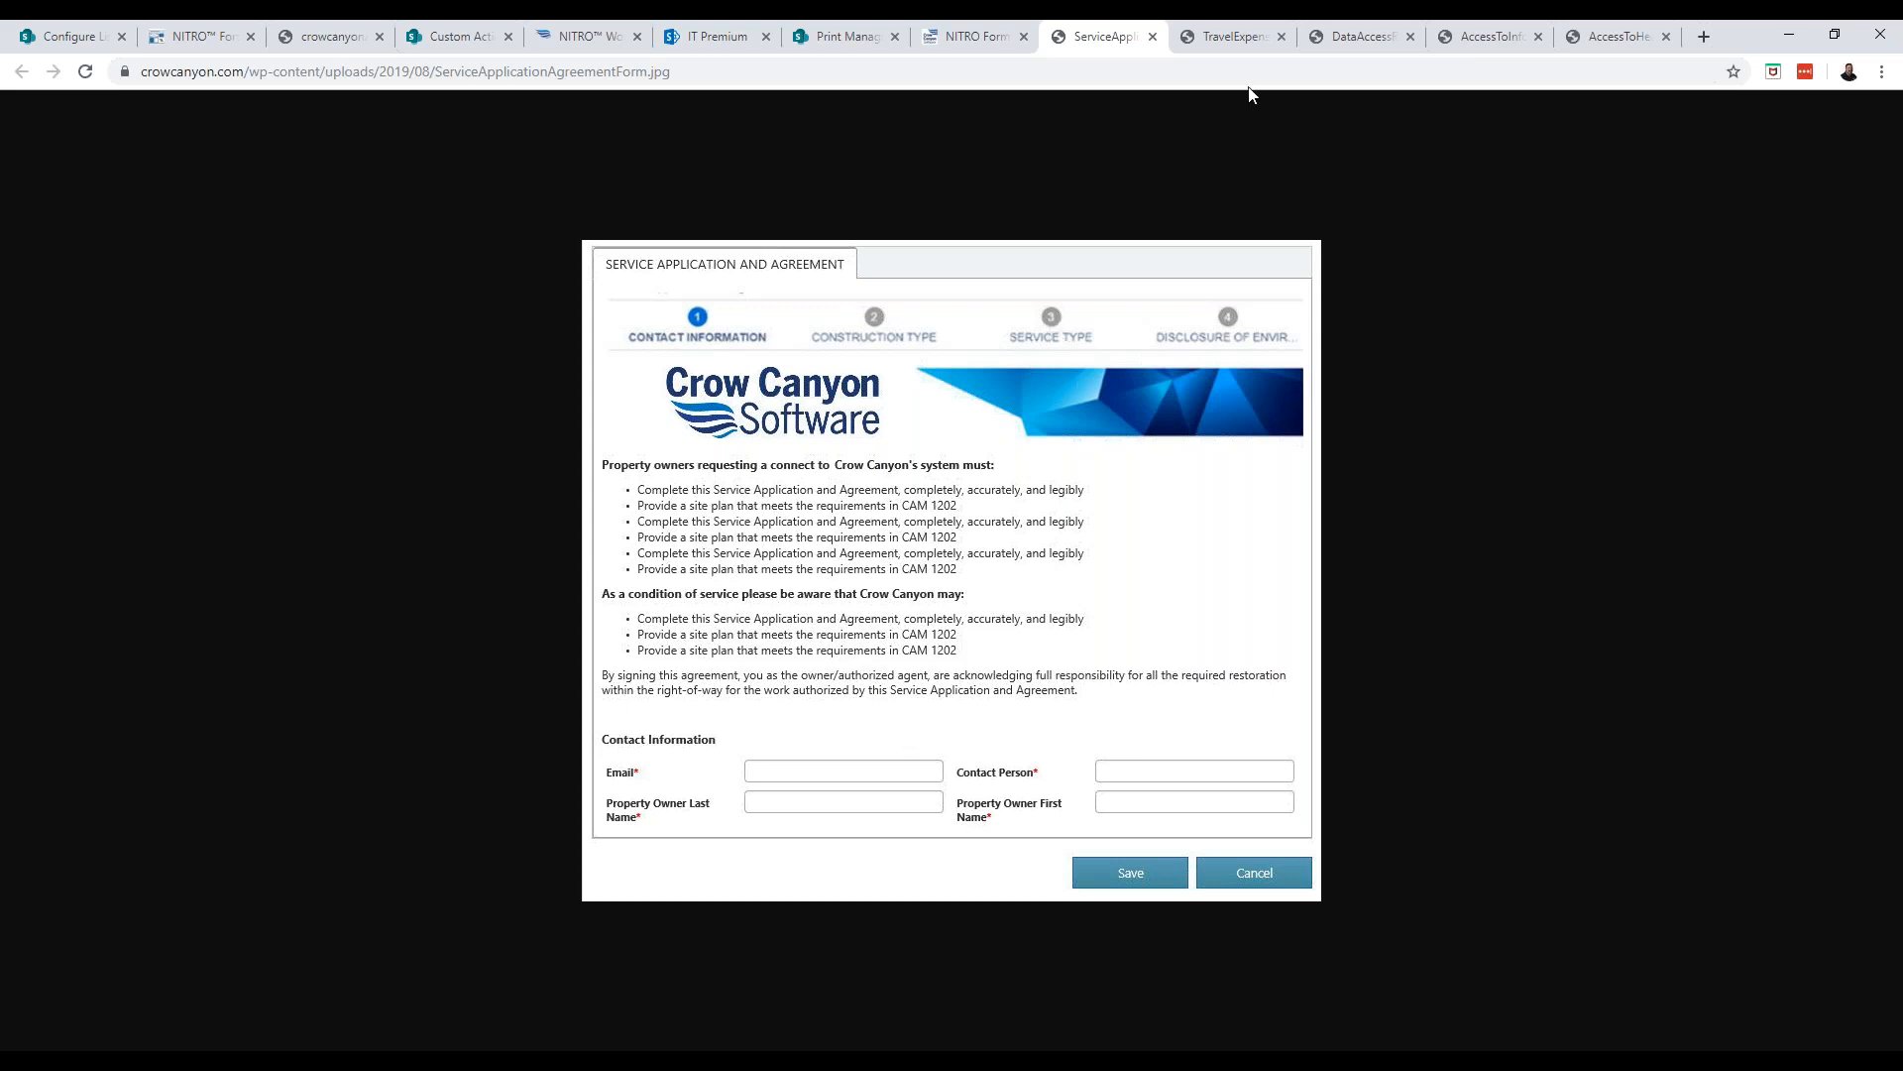
# View the Travel Expense Report, Data Access Request and Access to Information Request sample forms, reading the data access form through to its signatures
pyautogui.click(1236, 44)
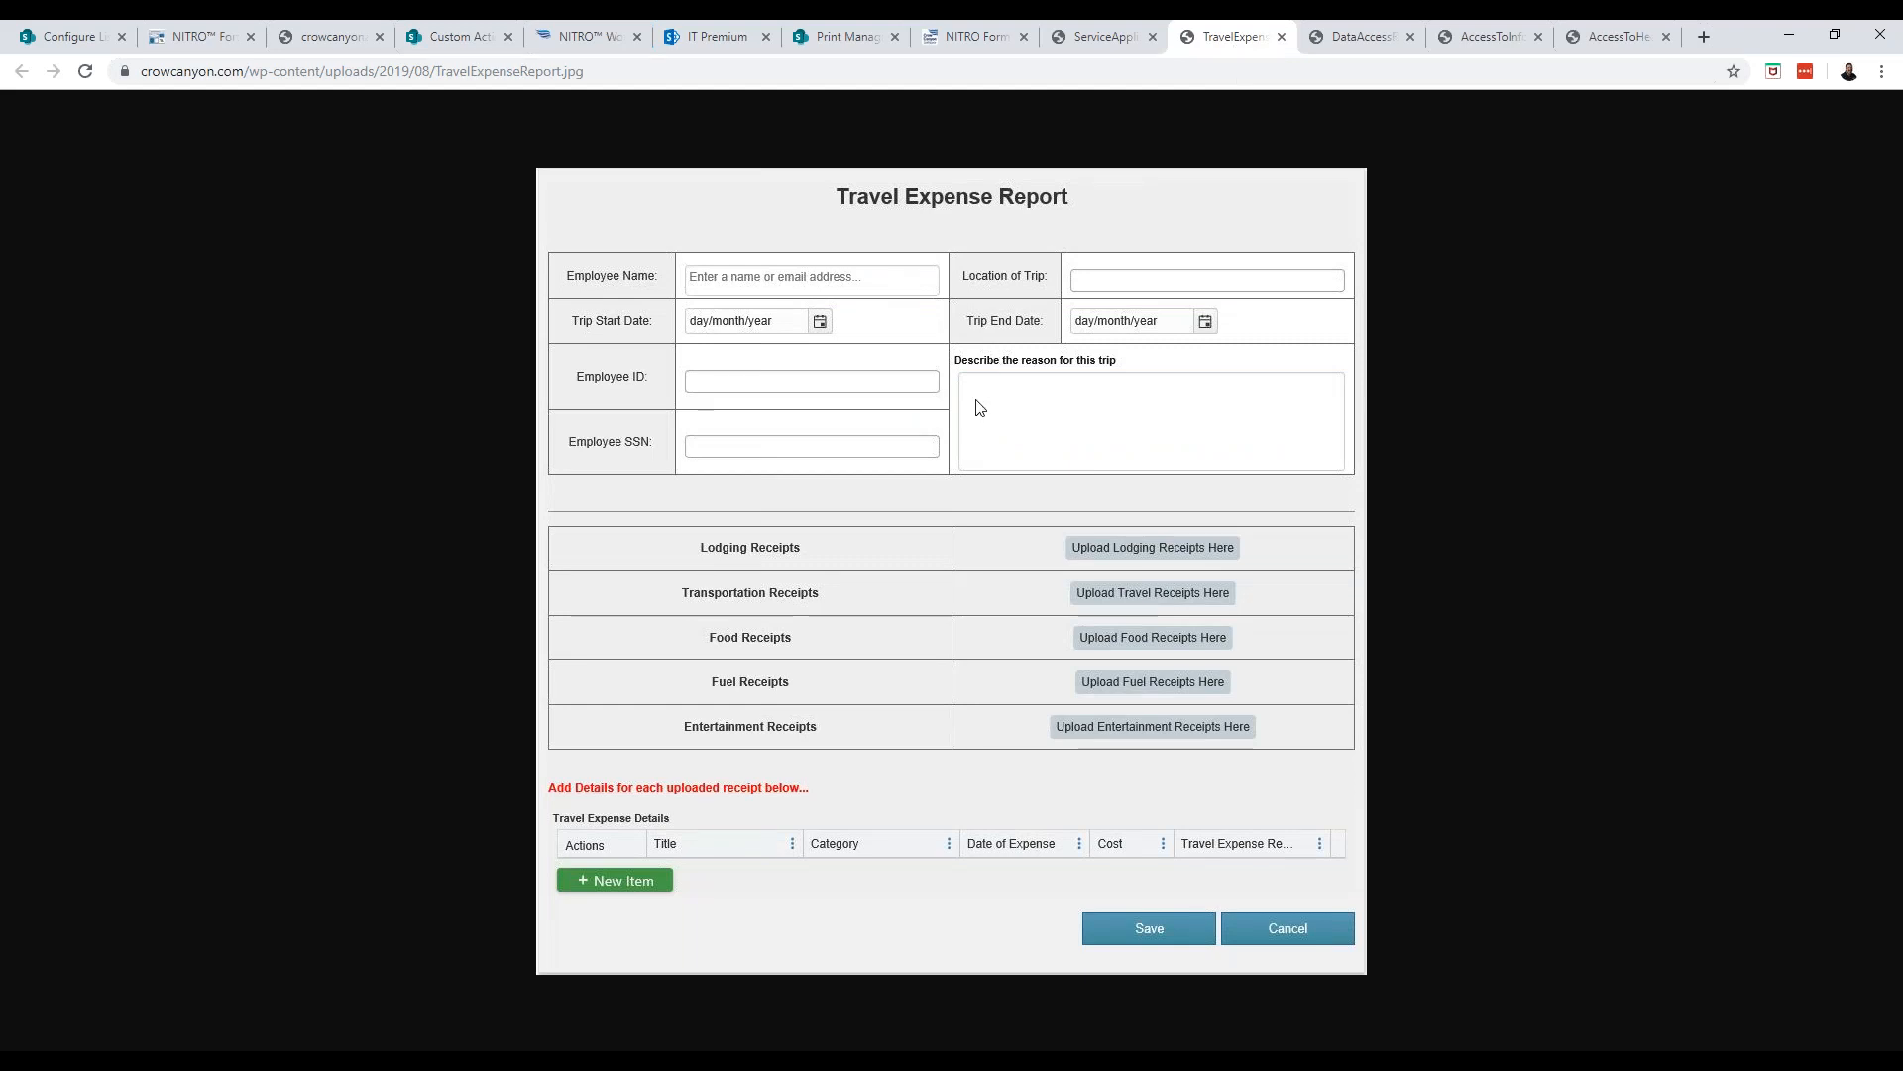
pyautogui.click(1354, 37)
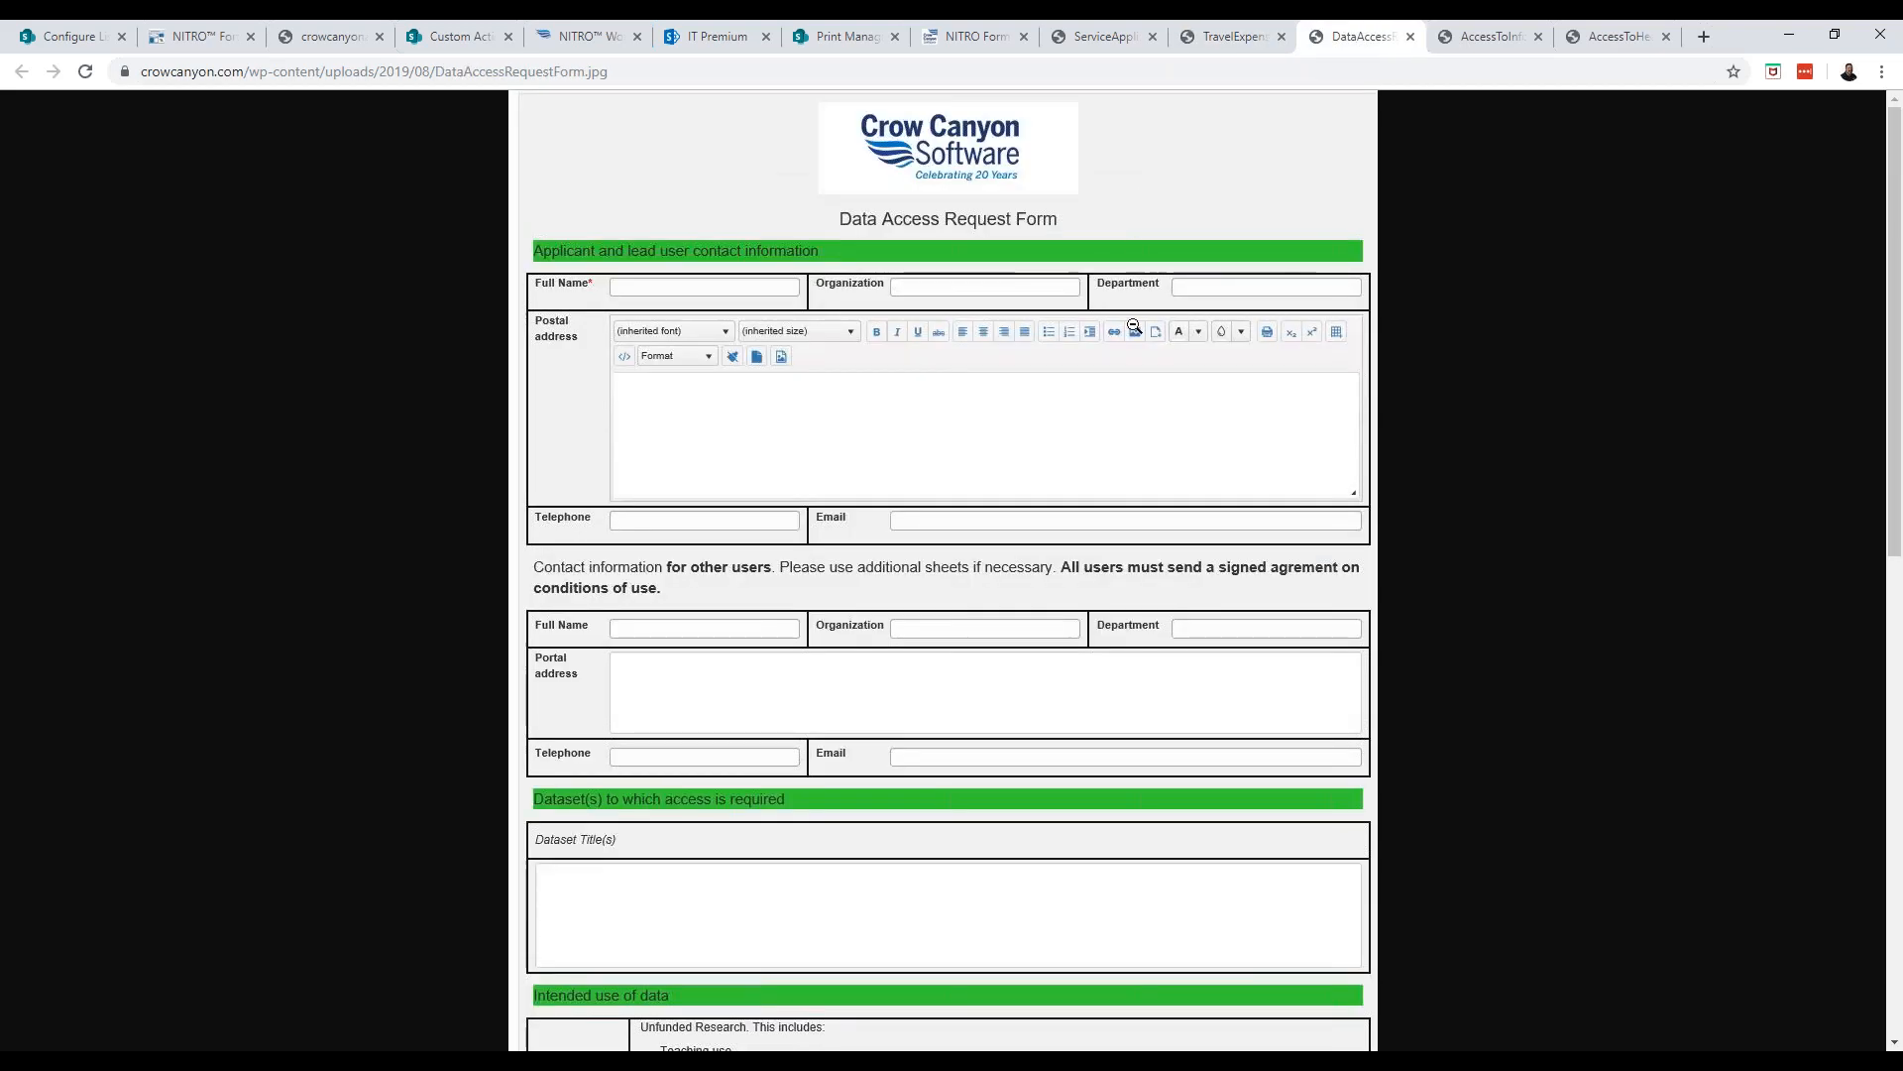
pyautogui.scroll(-4, 1120, 352)
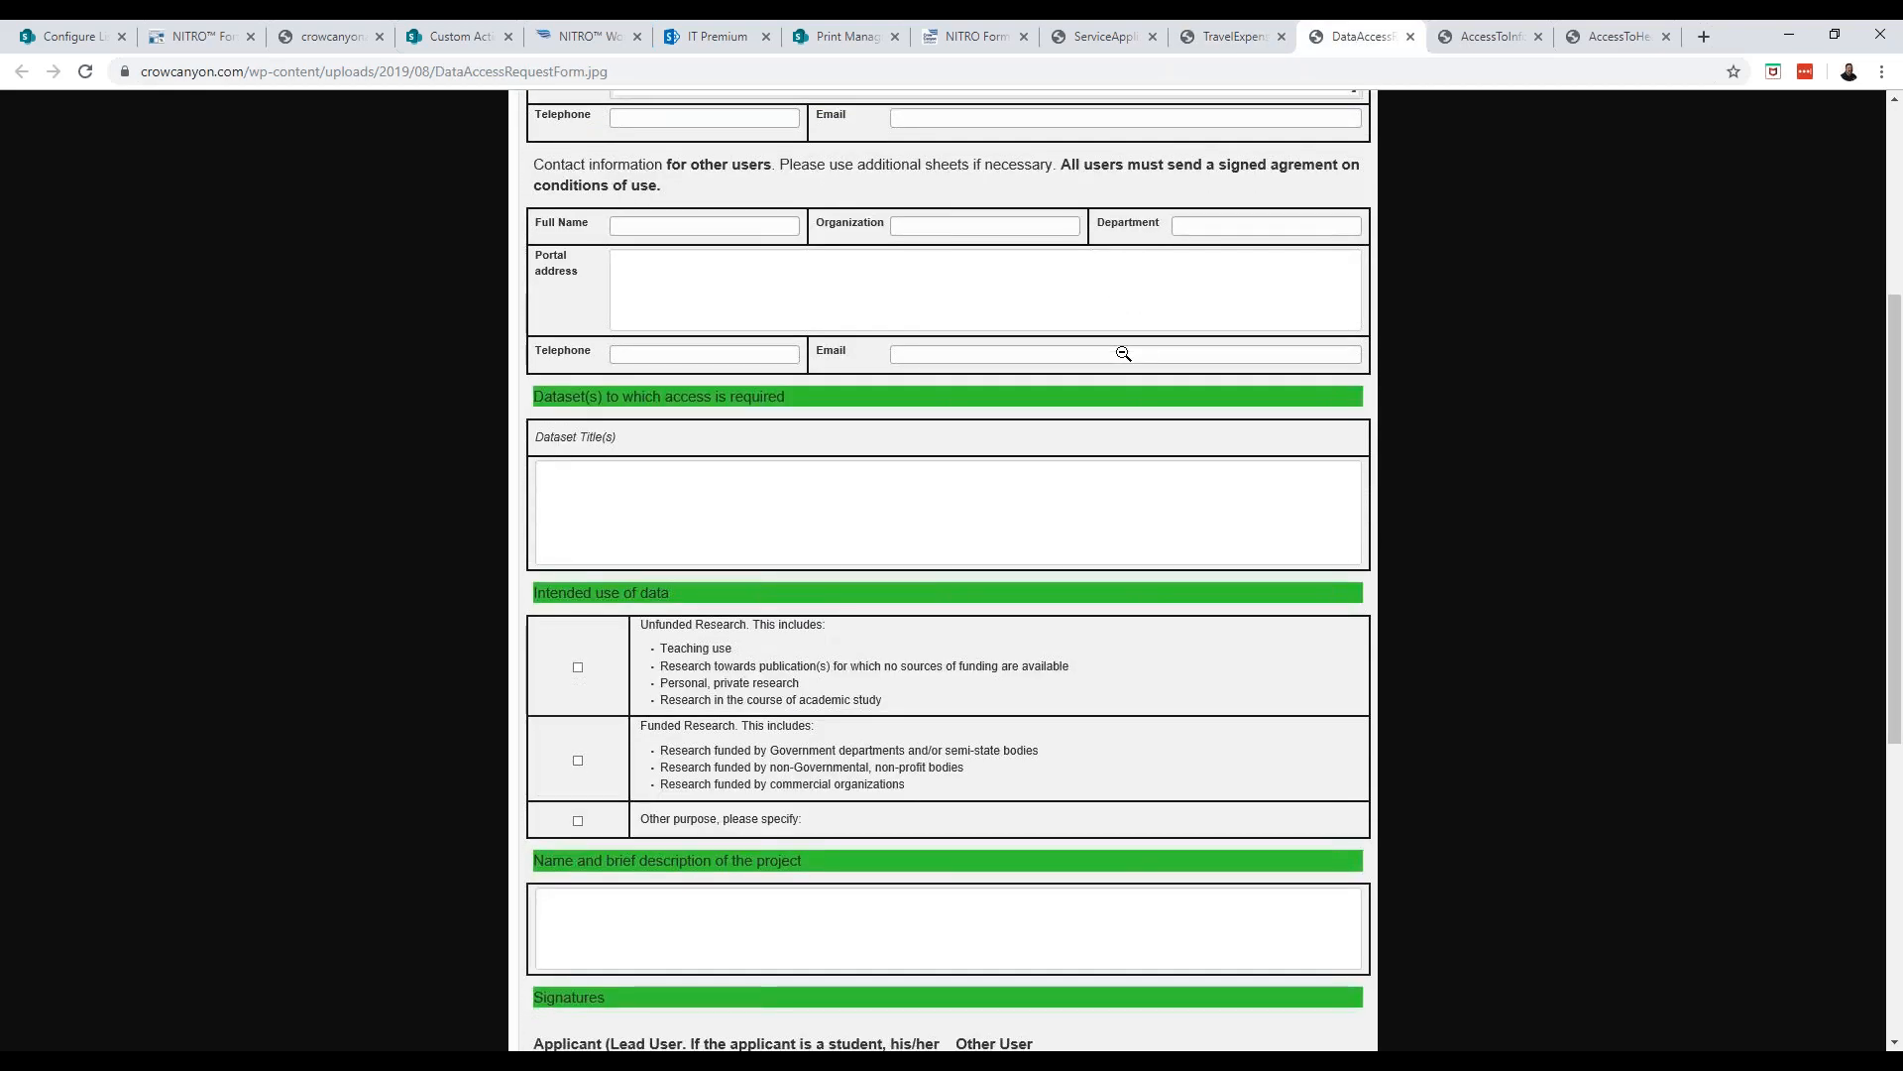
pyautogui.scroll(-6, 1123, 352)
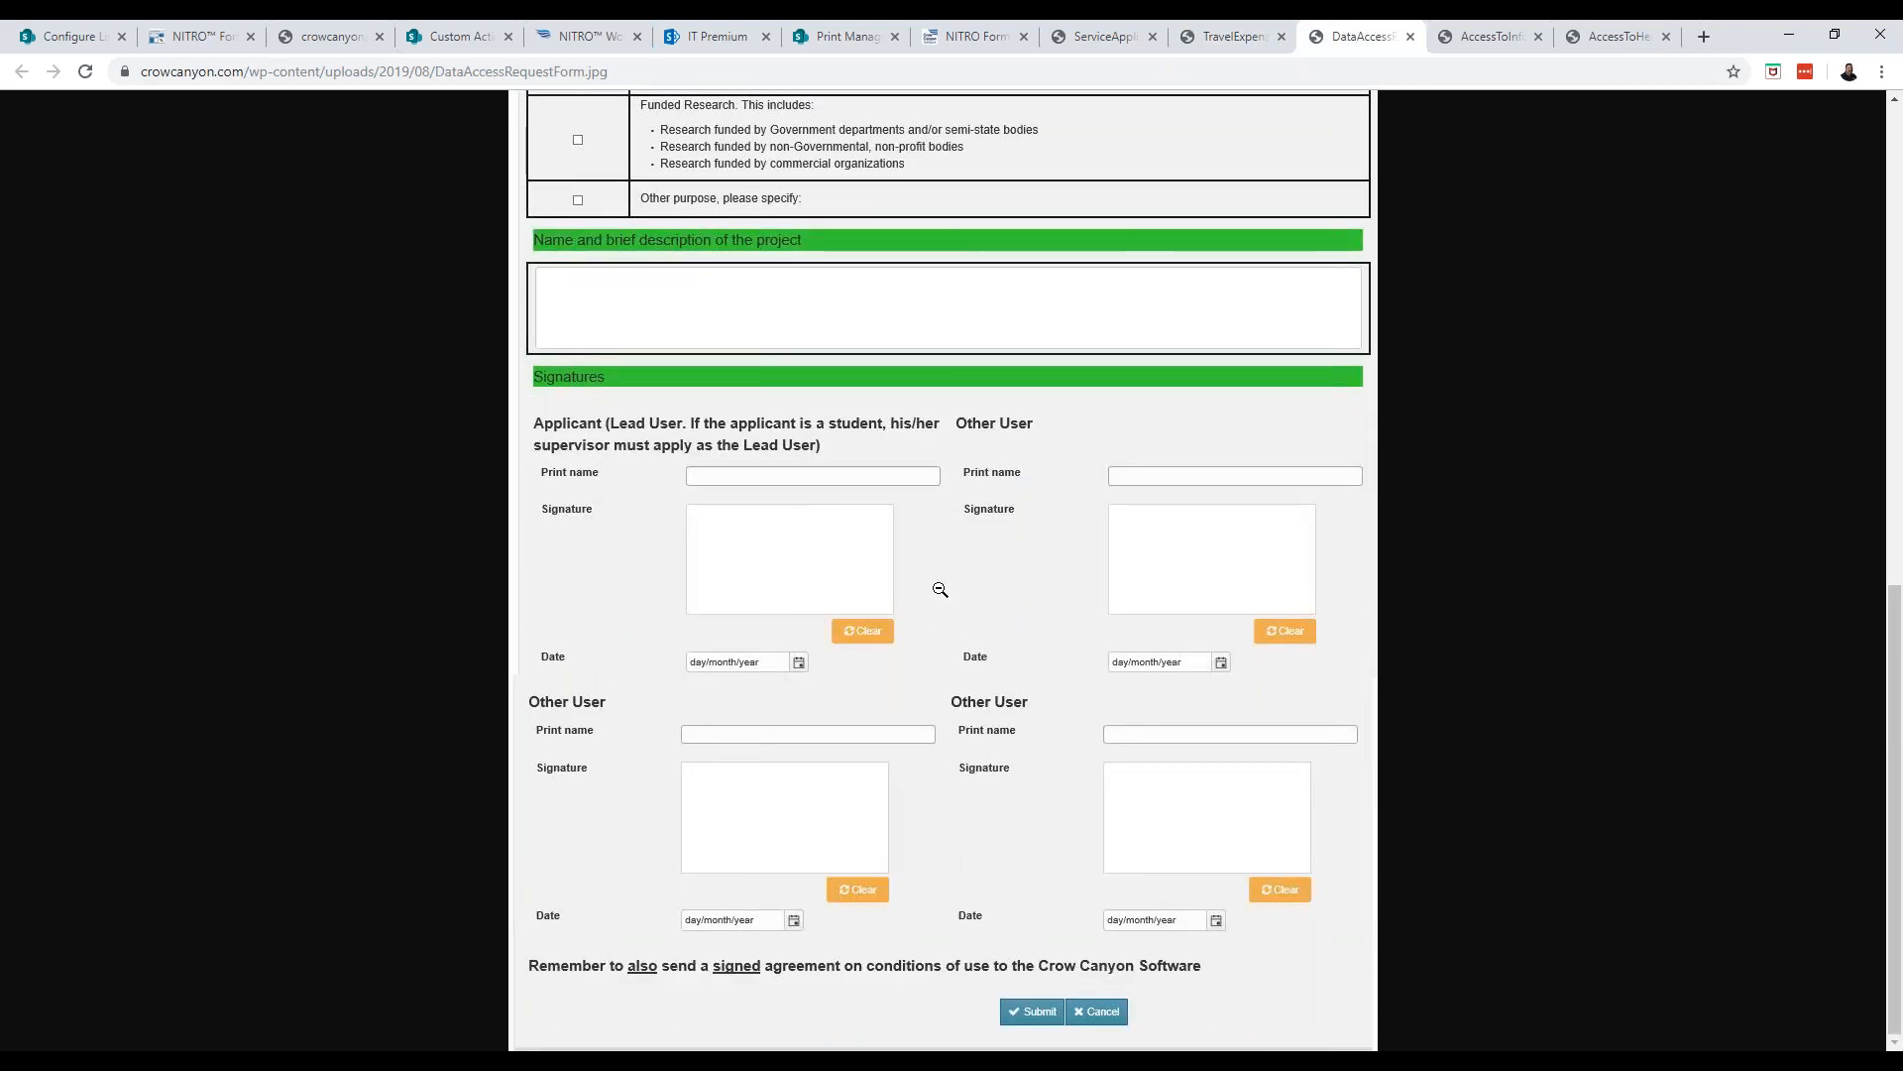
pyautogui.click(1486, 41)
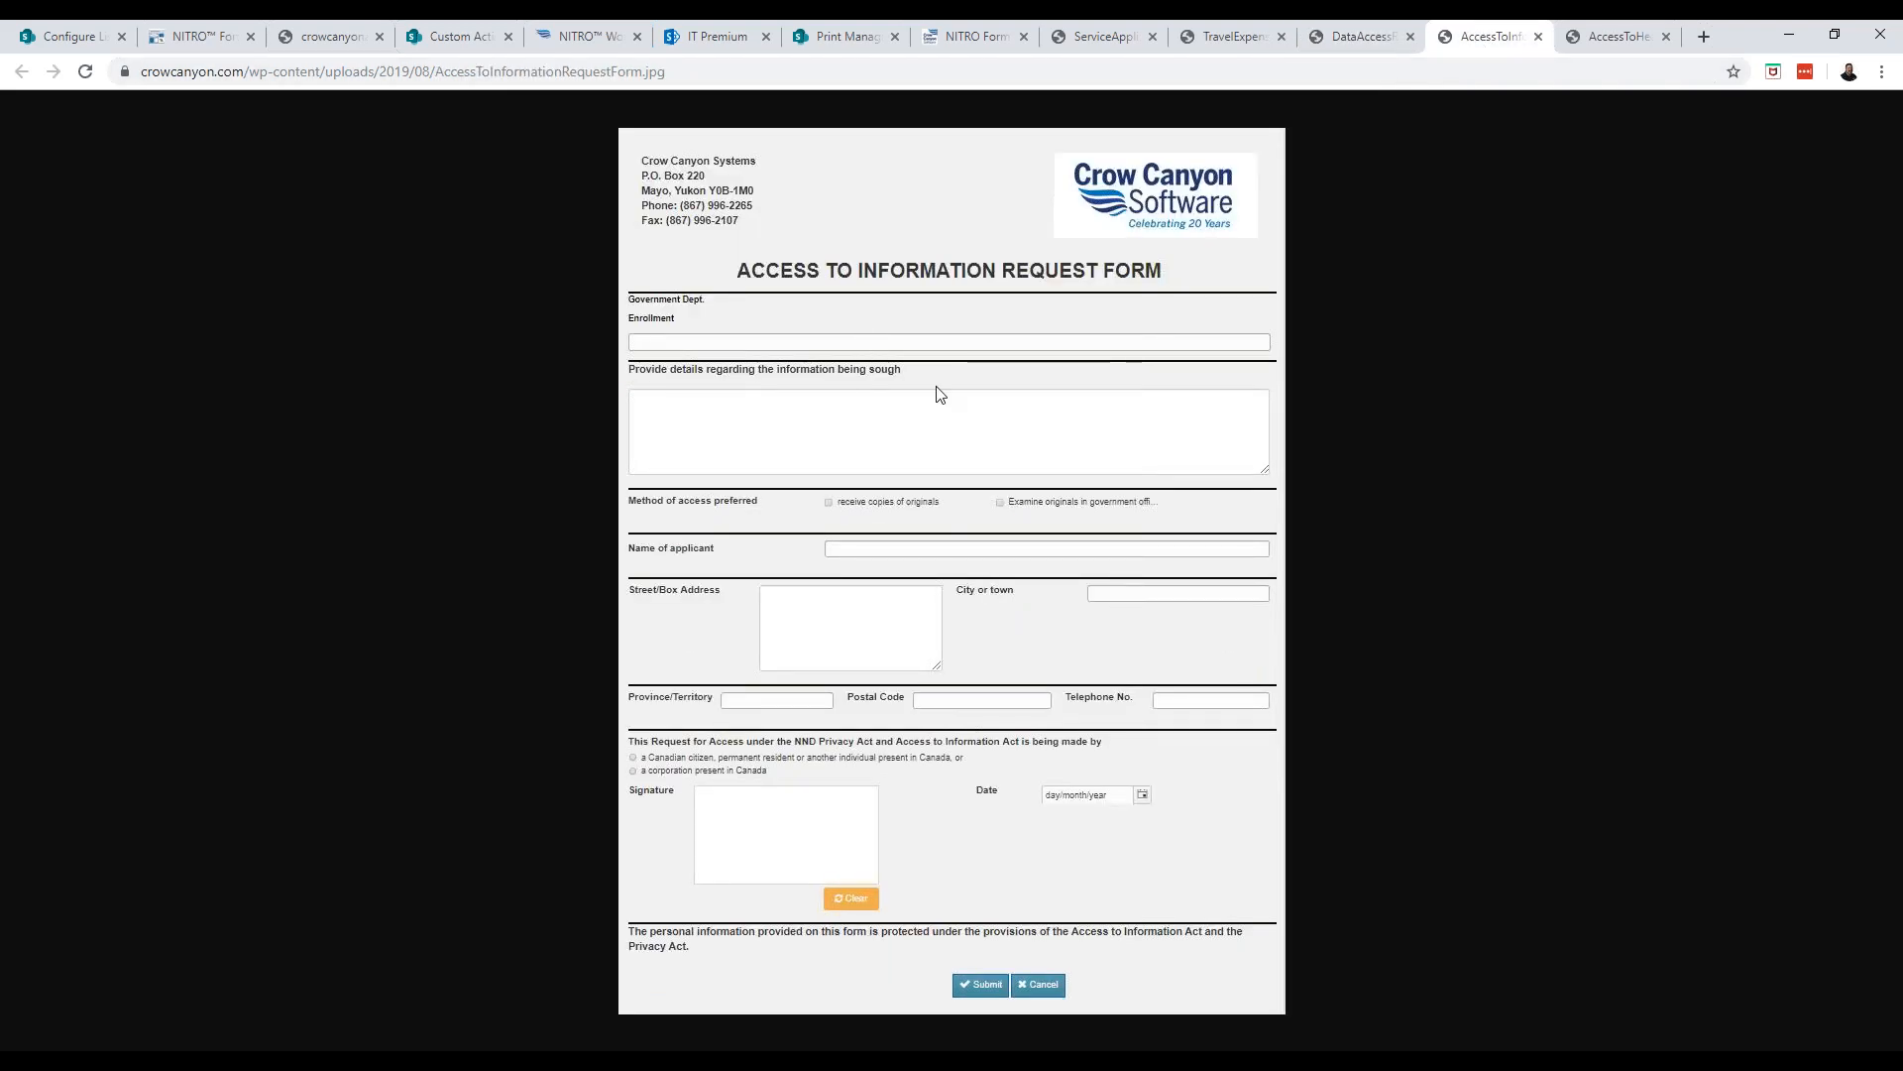
# Examine the Access to Health Records sample form from the patient details to the office-use section and return to its beginning
pyautogui.hotkey('ctrl', 'Tab')
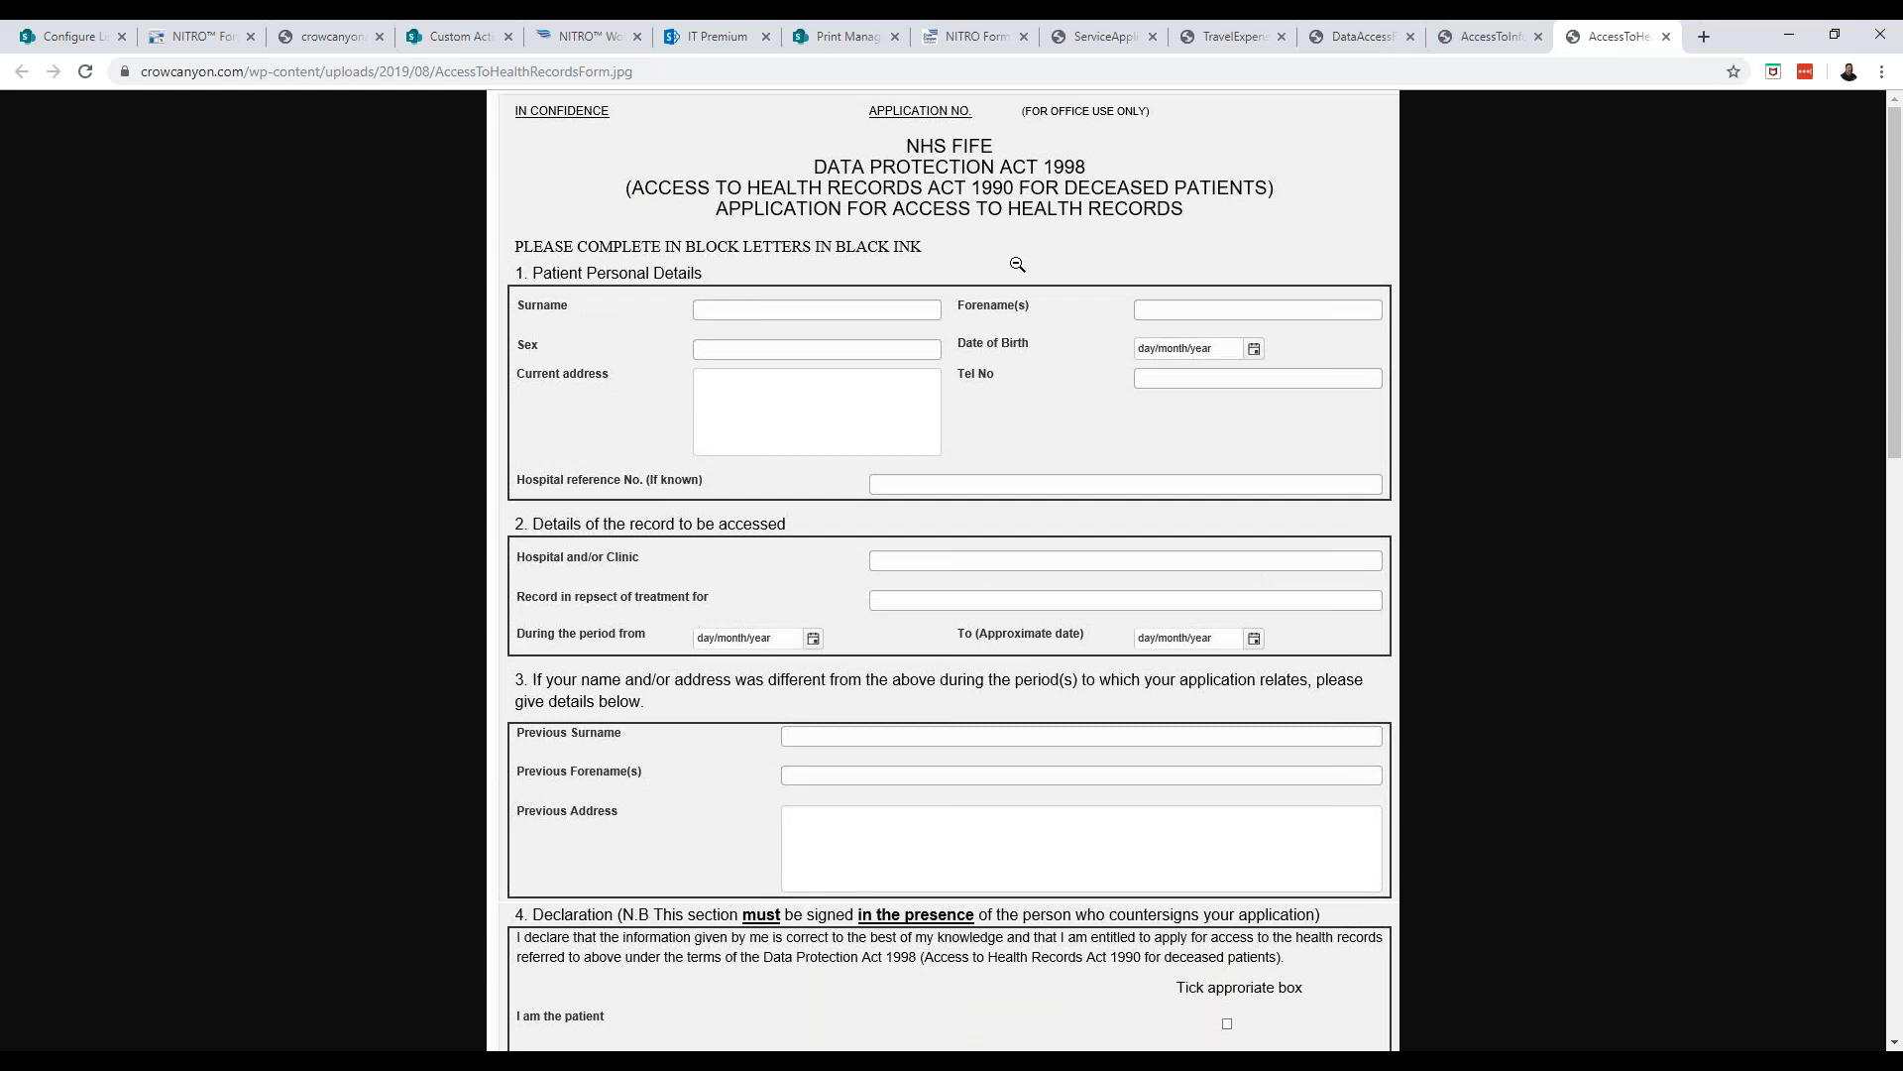
pyautogui.scroll(-4, 1017, 264)
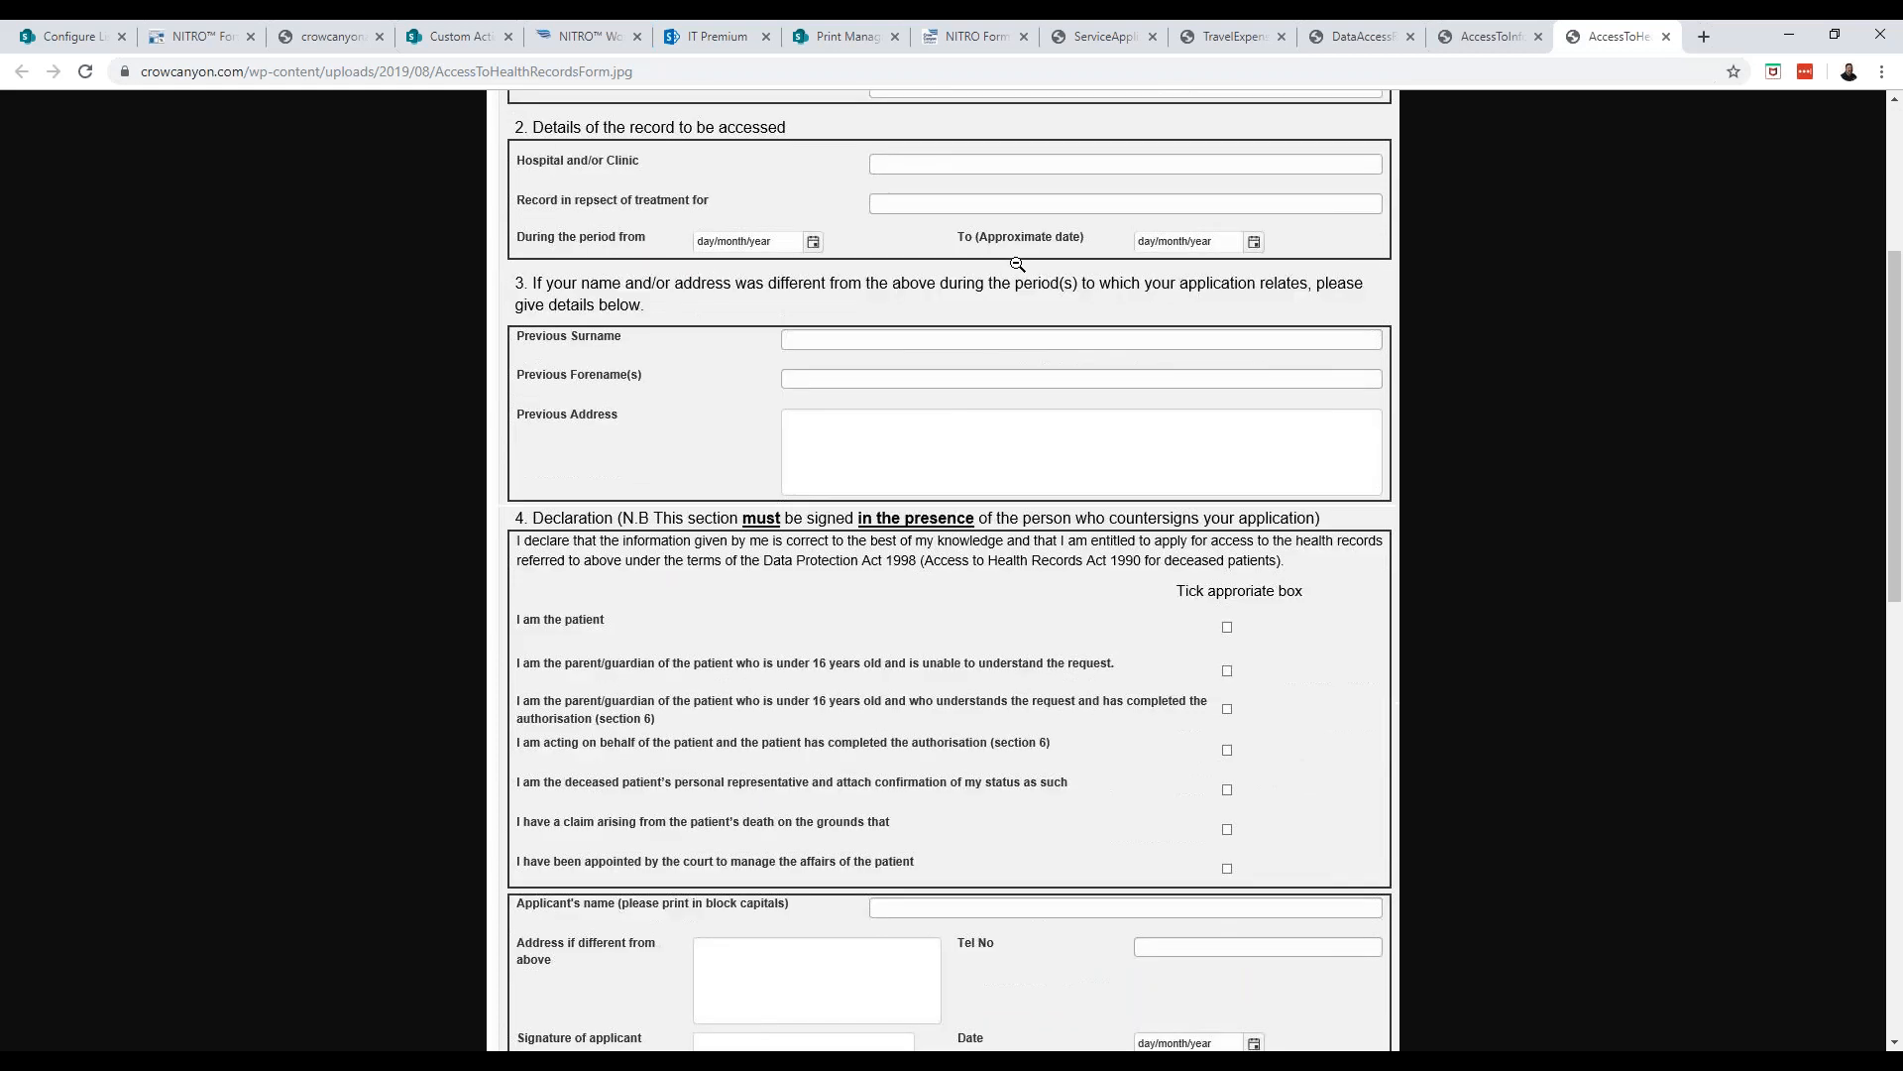
pyautogui.scroll(-5, 1017, 264)
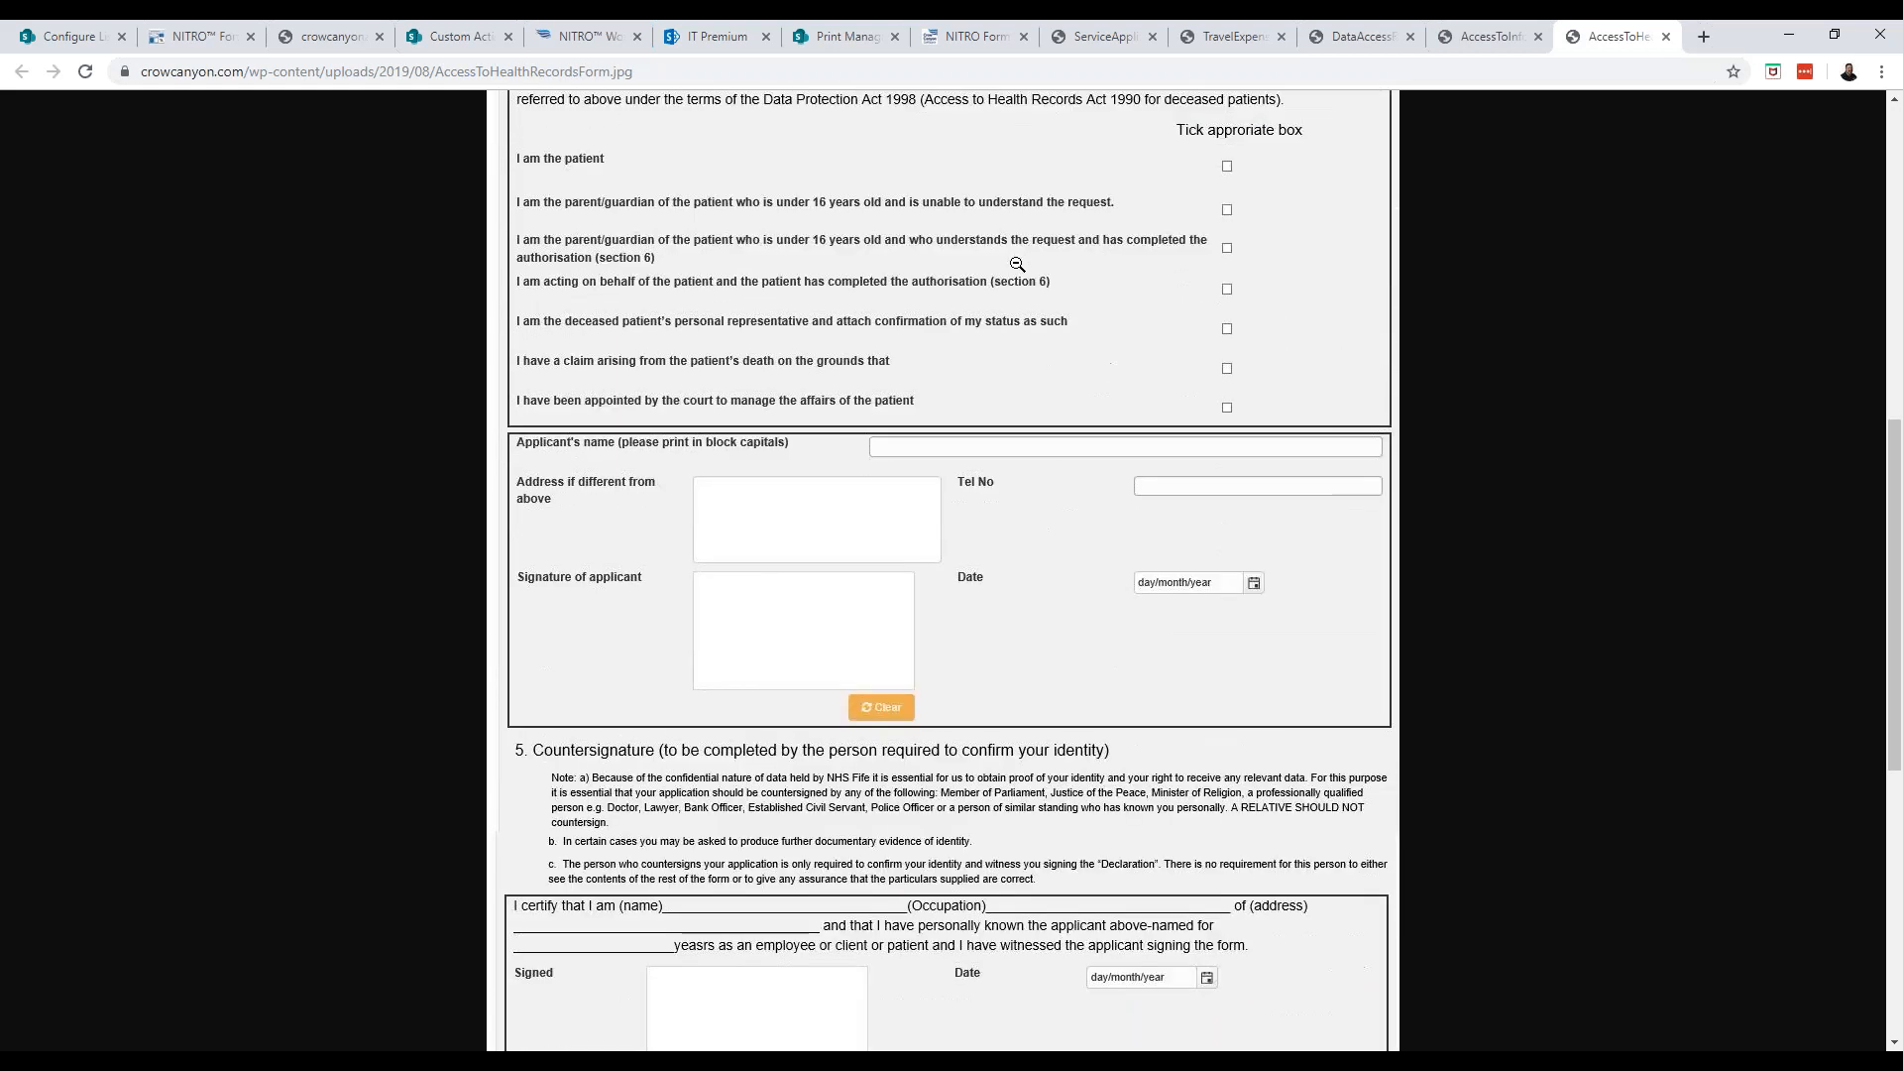
pyautogui.scroll(-5, 1017, 264)
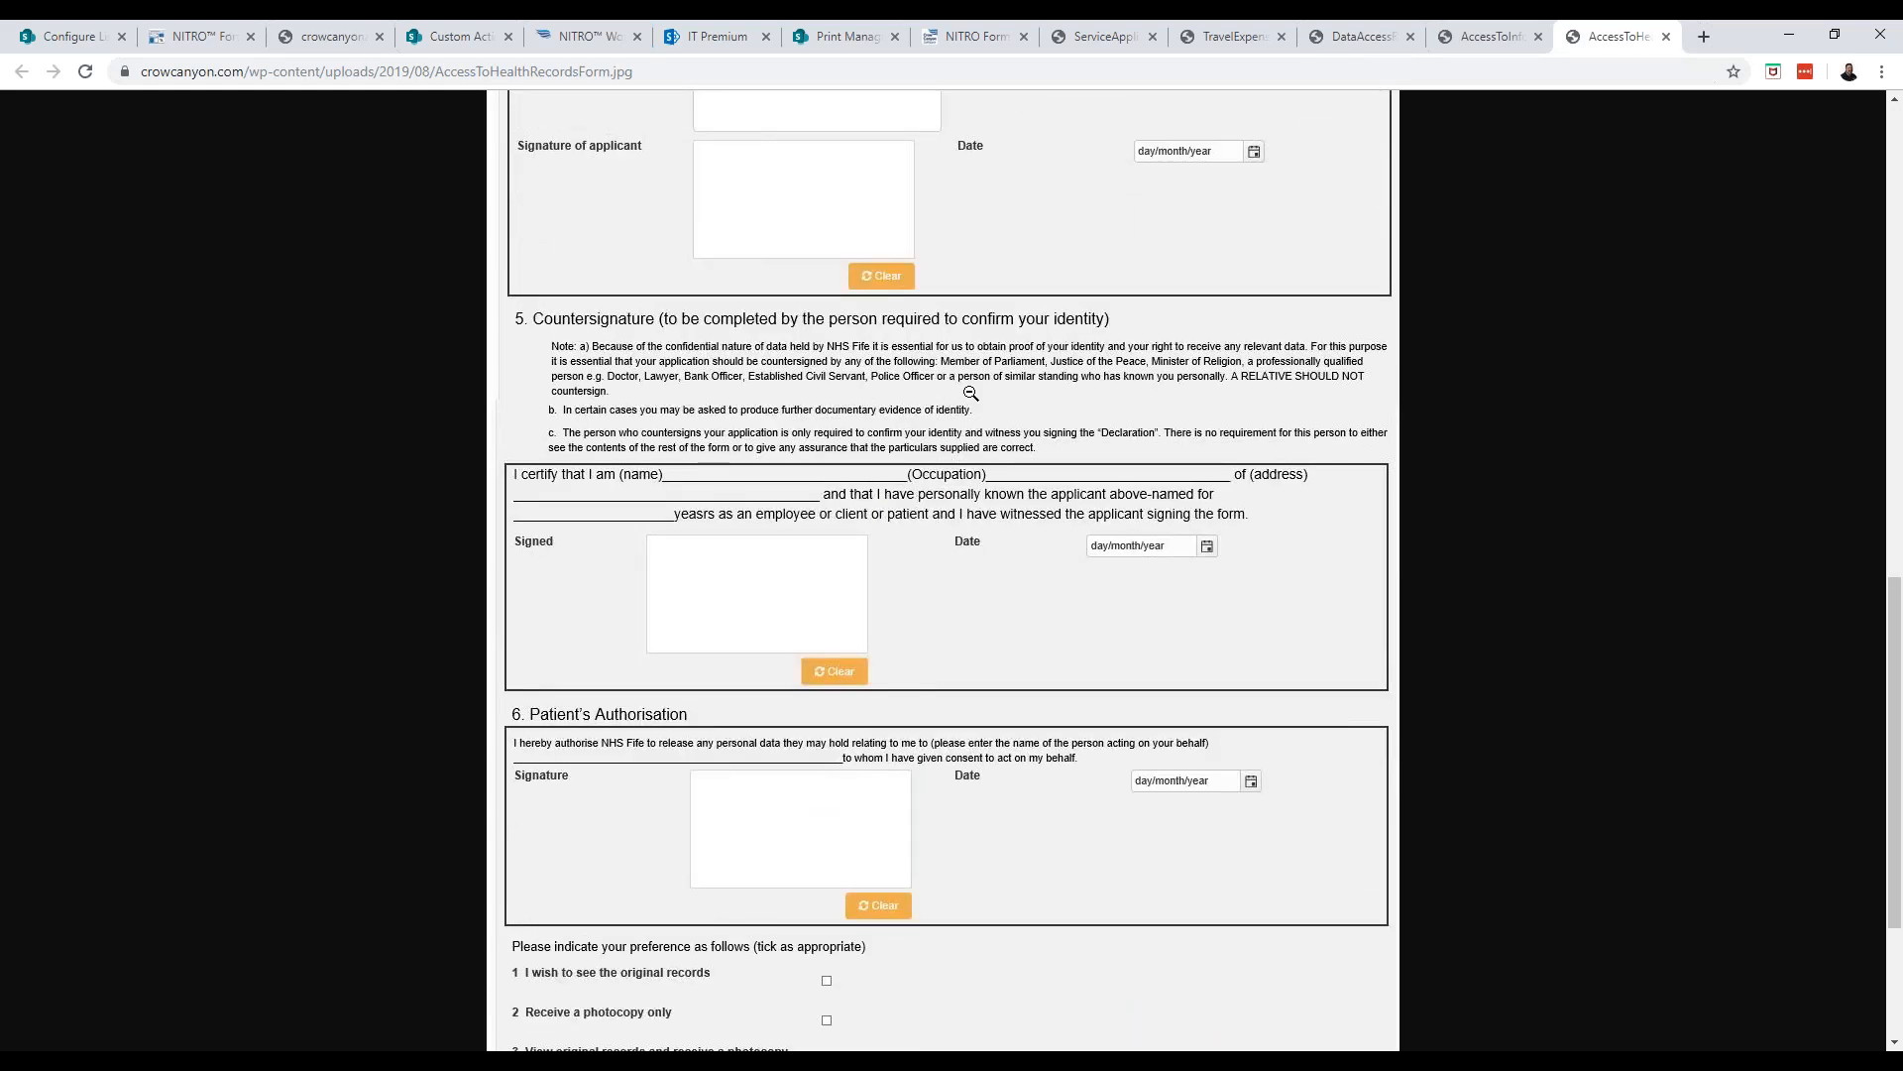
pyautogui.scroll(-3, 1040, 407)
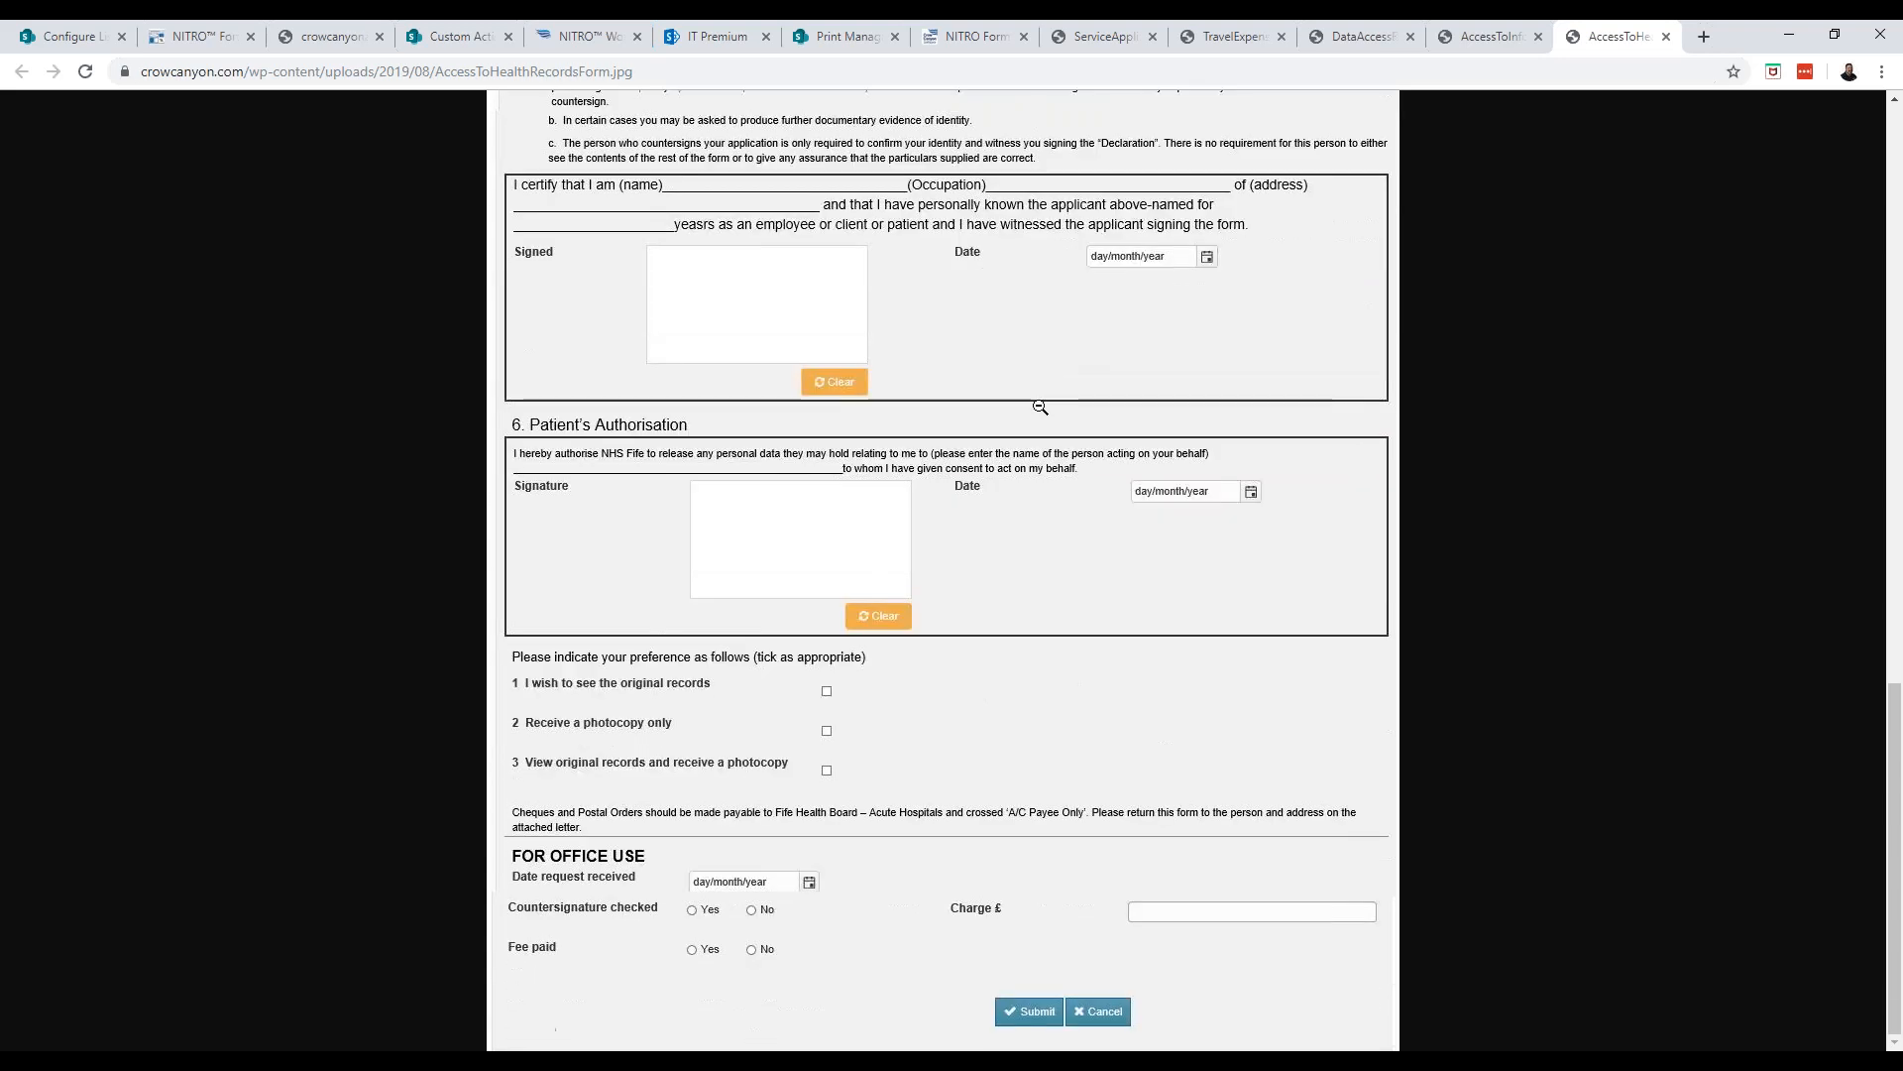
pyautogui.scroll(10, 1040, 406)
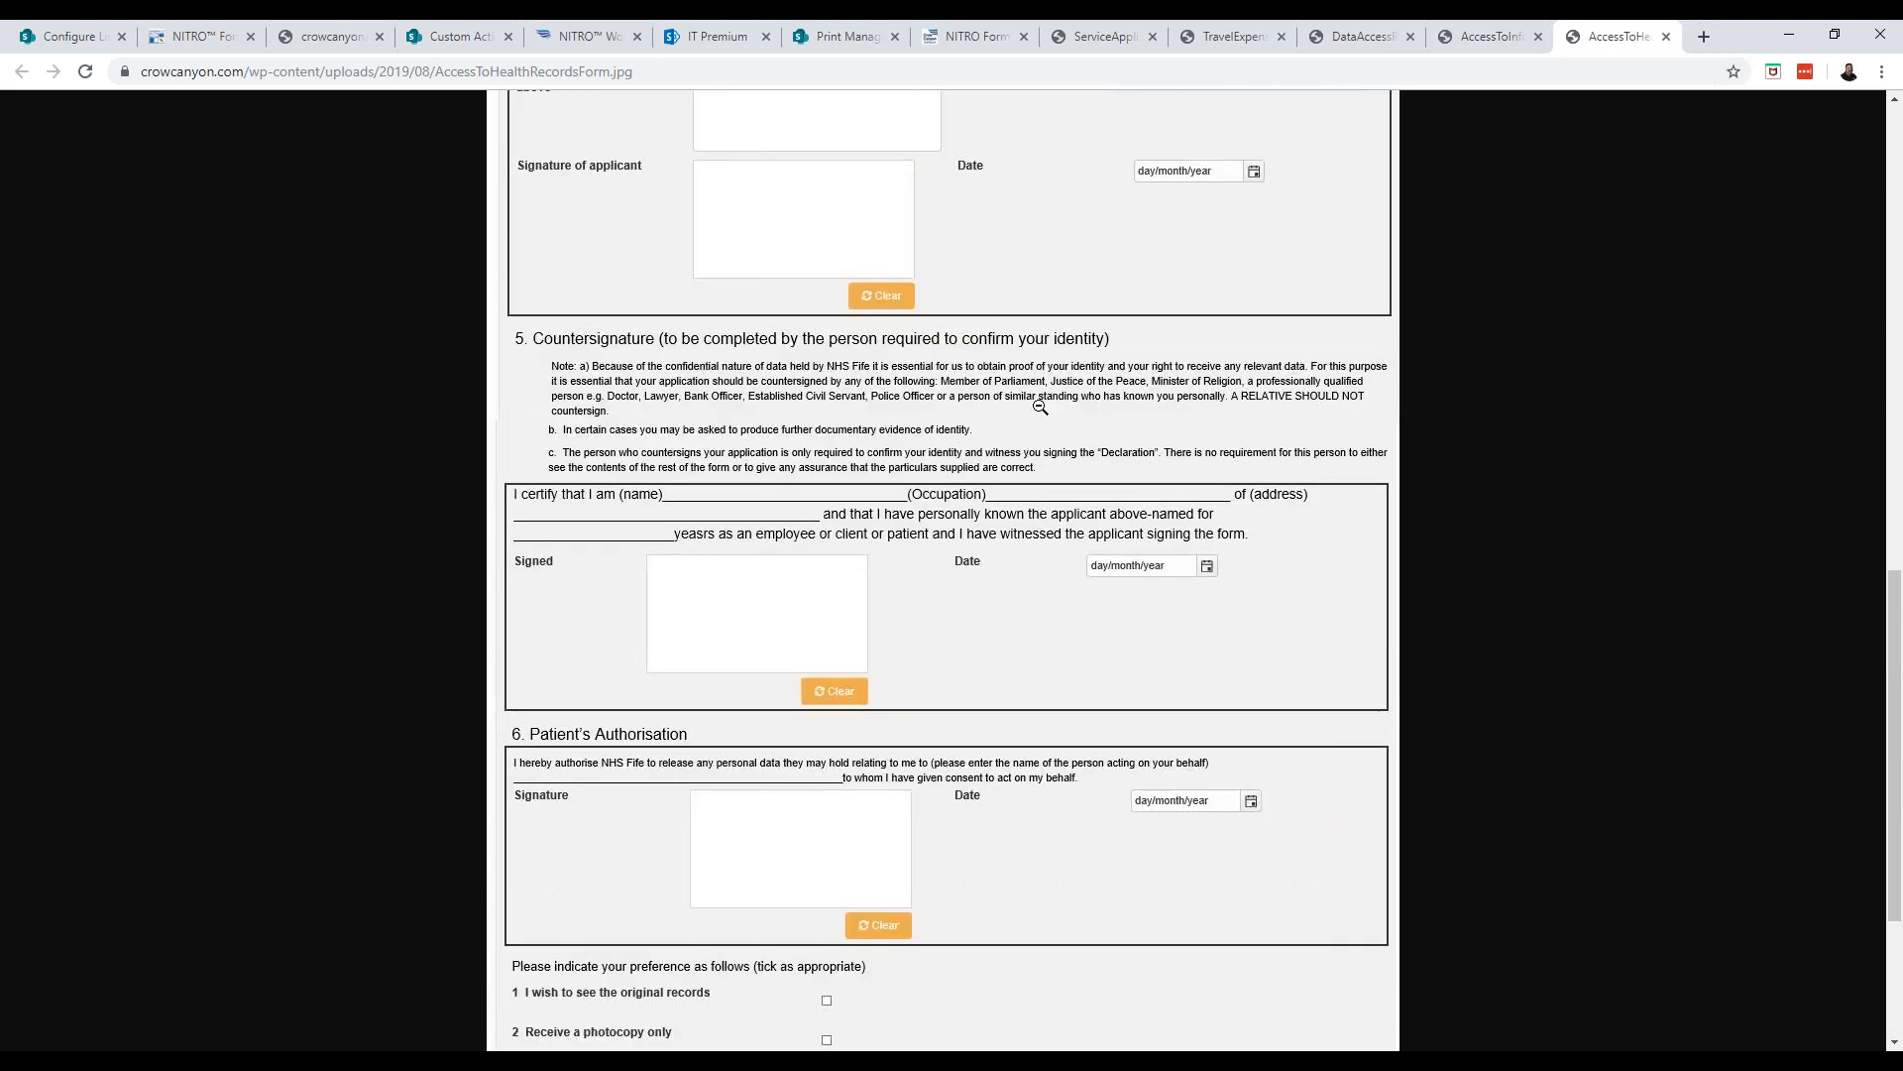
pyautogui.scroll(5, 1039, 406)
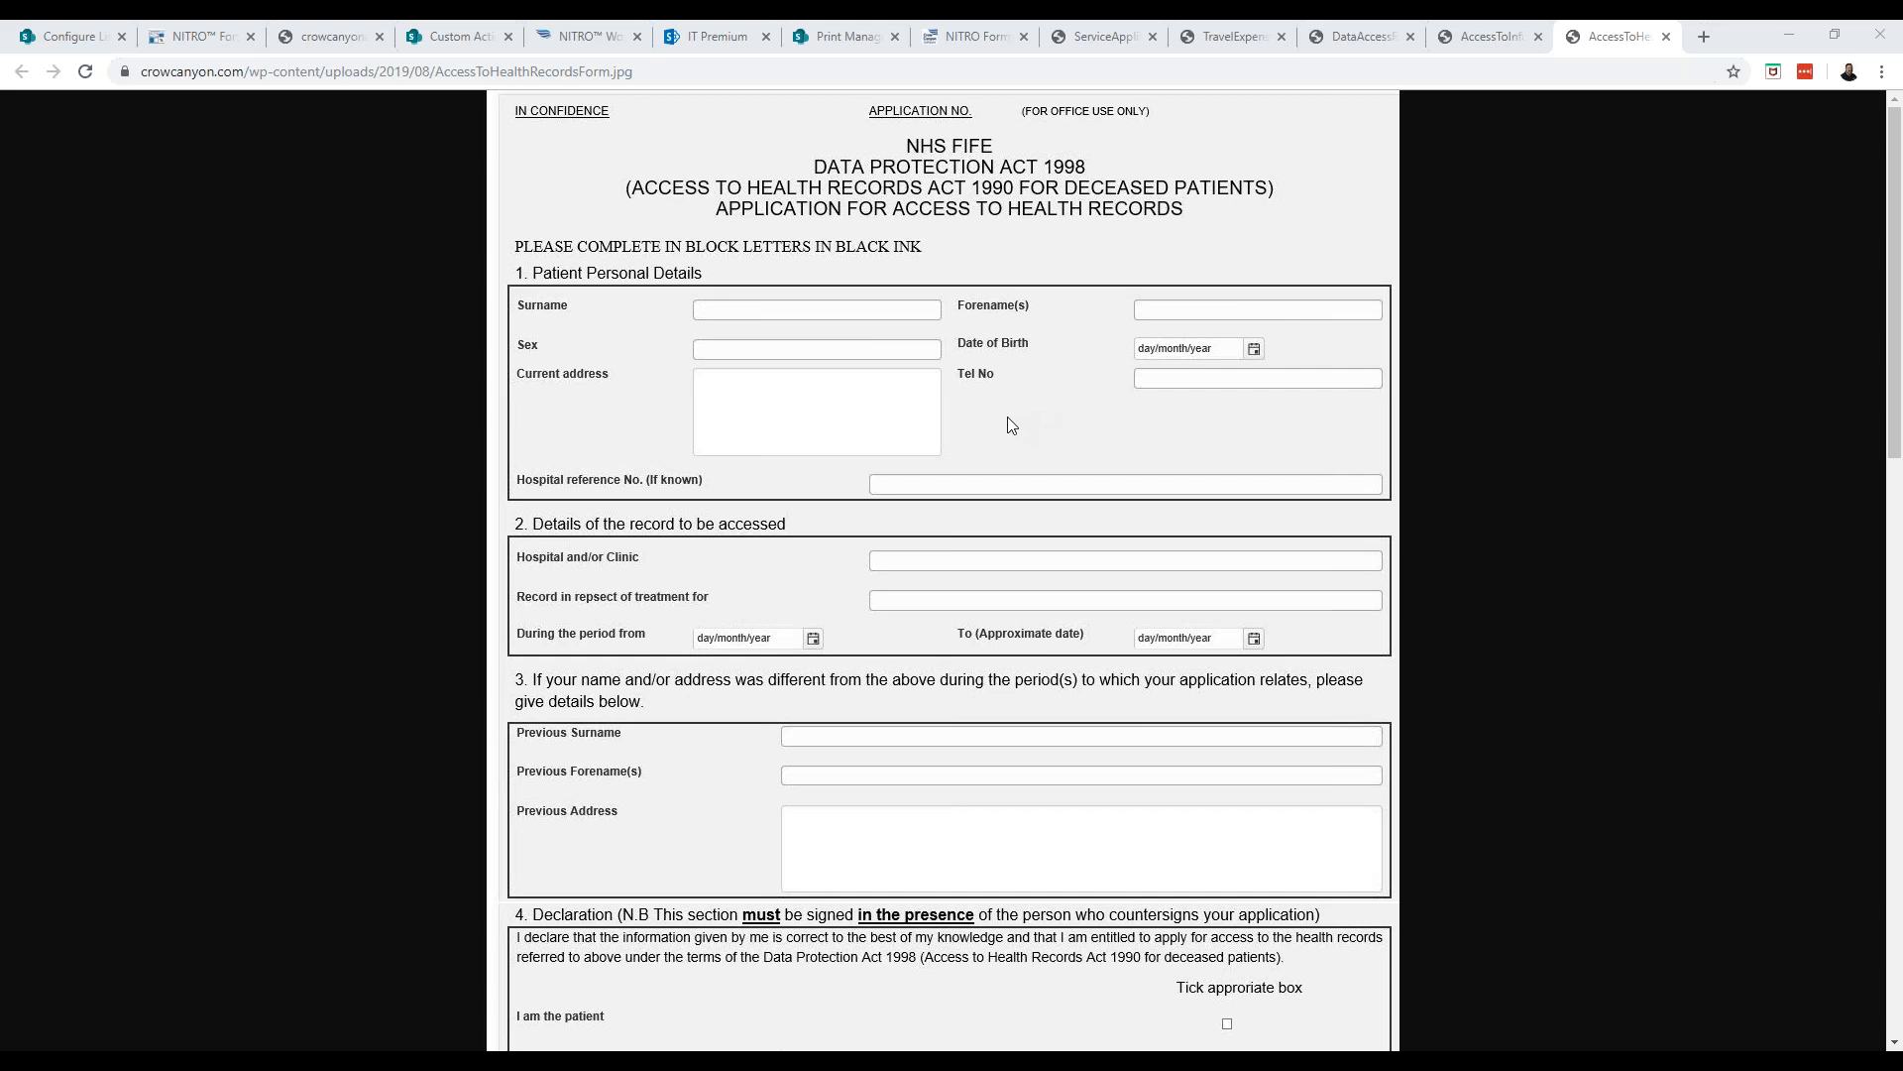
# Switch back to the NITRO Forms designer and remove the Submit Action and Script Action buttons from the New Tickets form
pyautogui.click(212, 48)
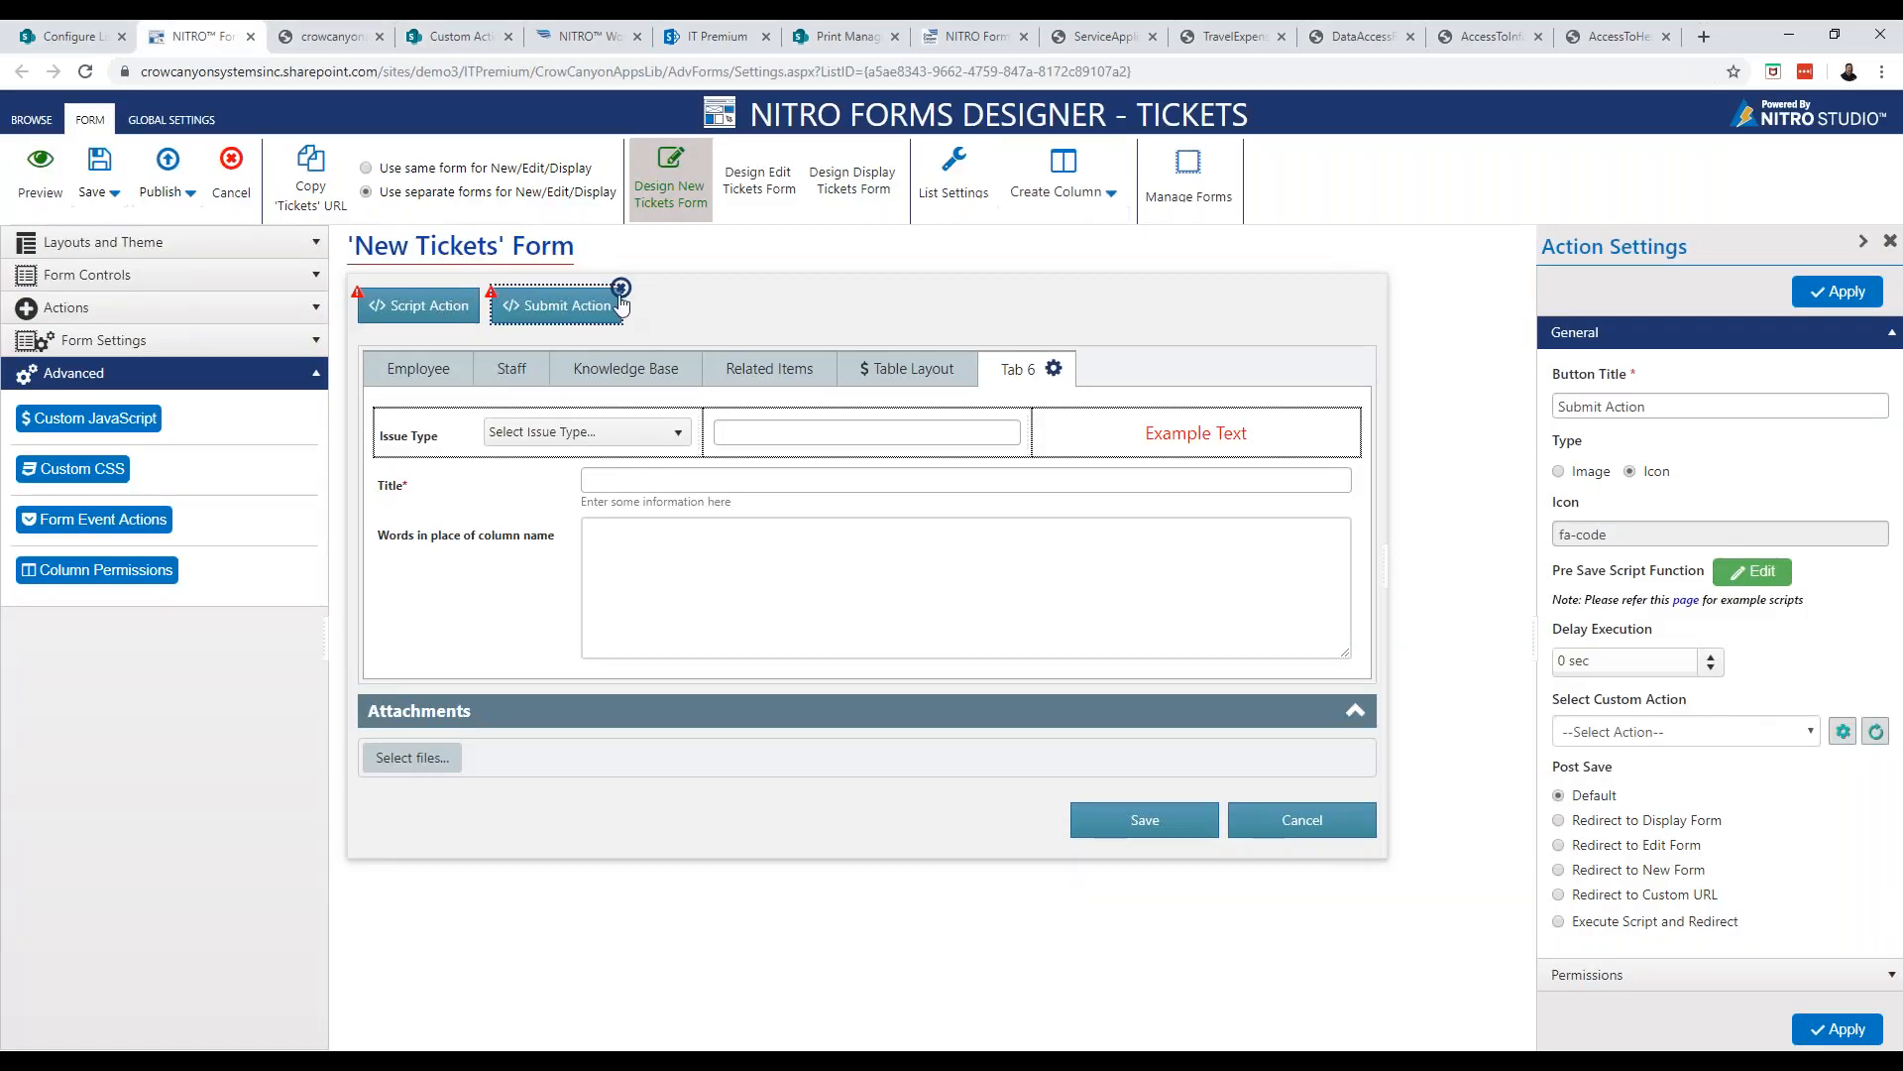
pyautogui.click(620, 290)
pyautogui.click(451, 300)
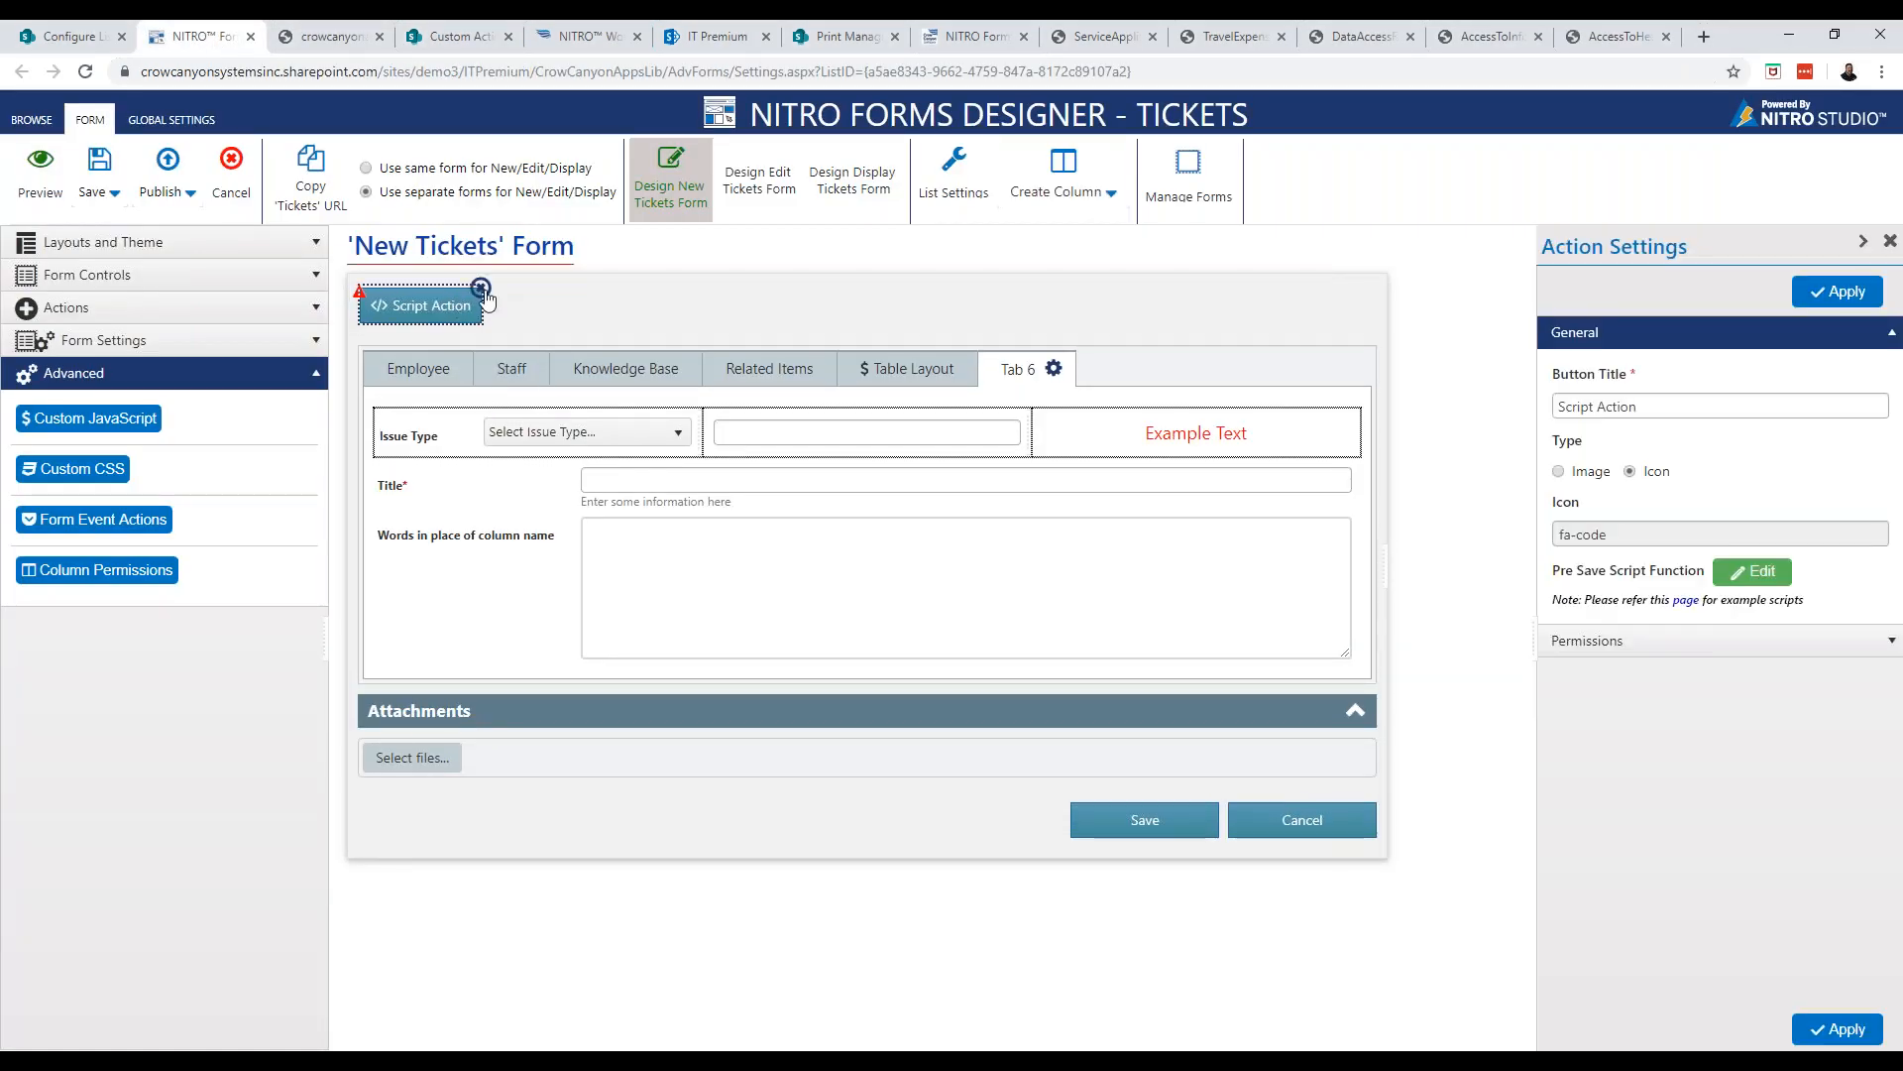
pyautogui.click(487, 296)
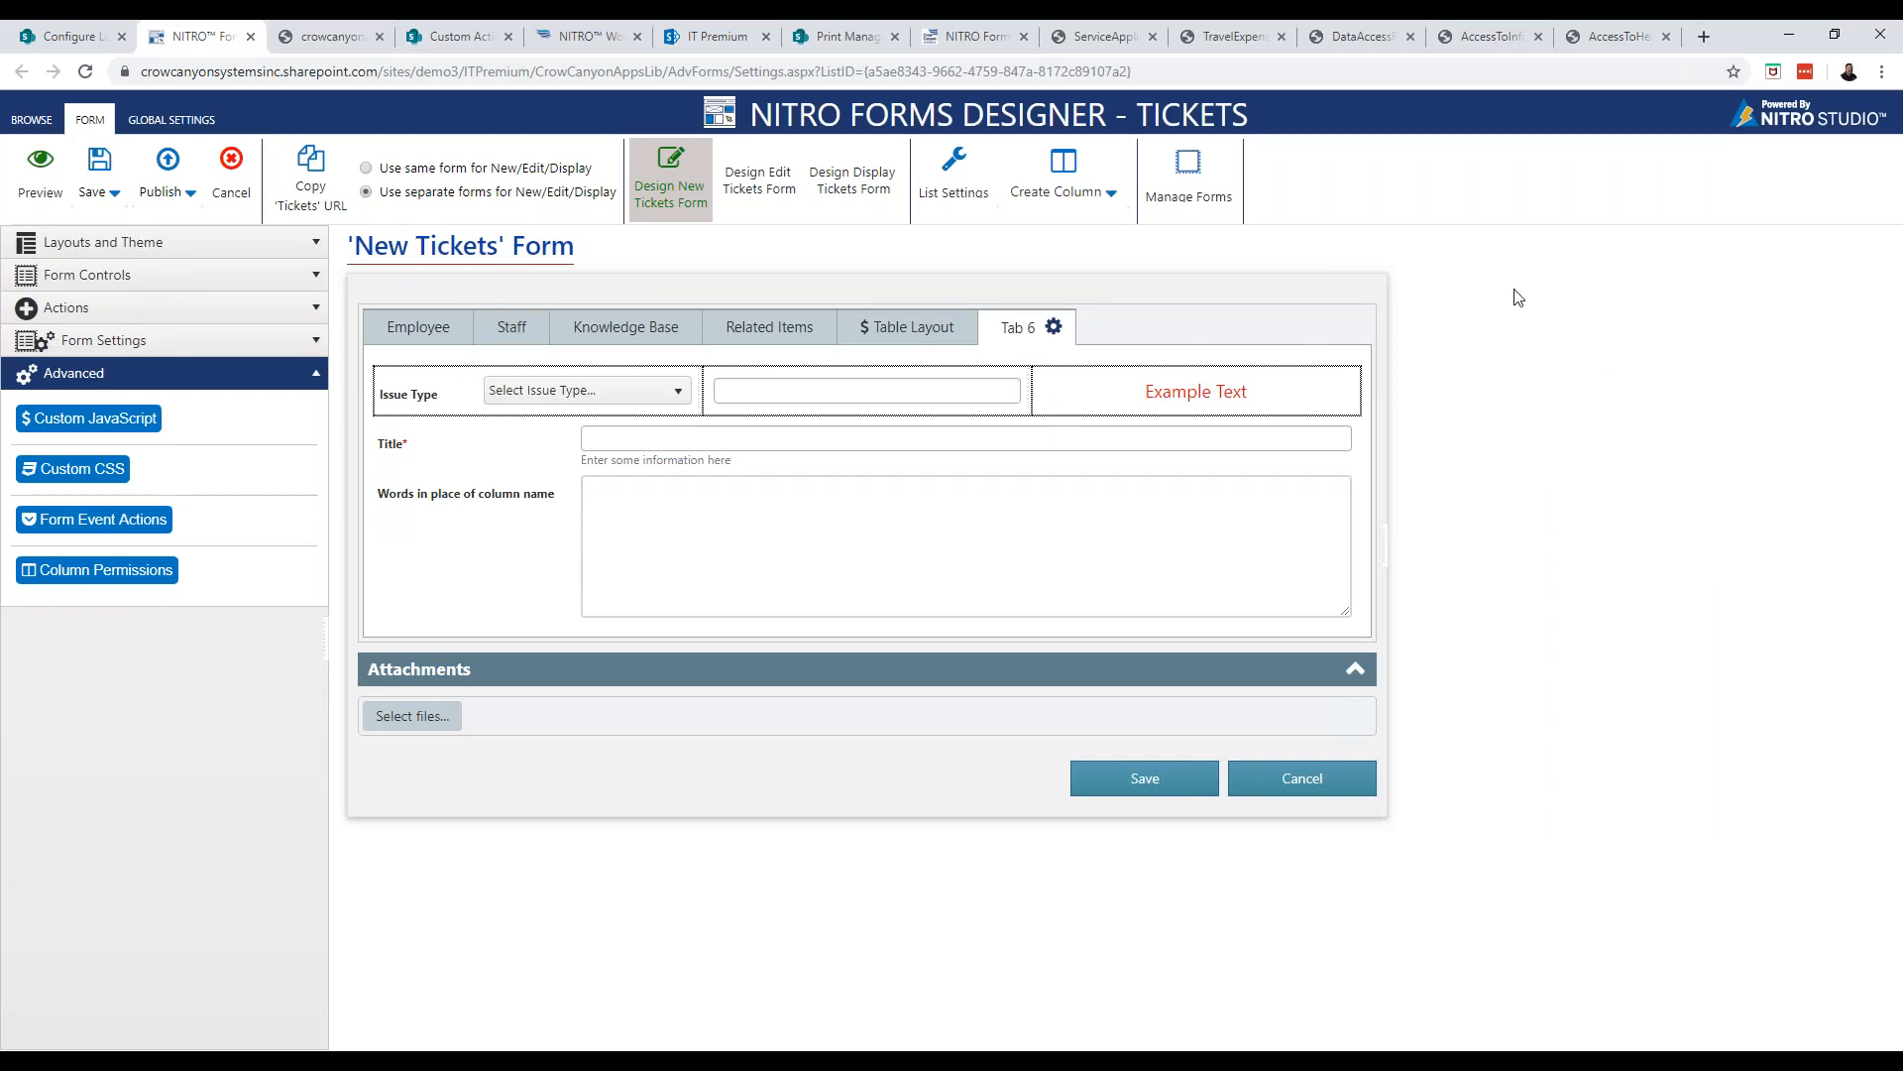
# Delete the table holding Issue Type and the example text from Tab 6 of the New Tickets form
pyautogui.click(491, 490)
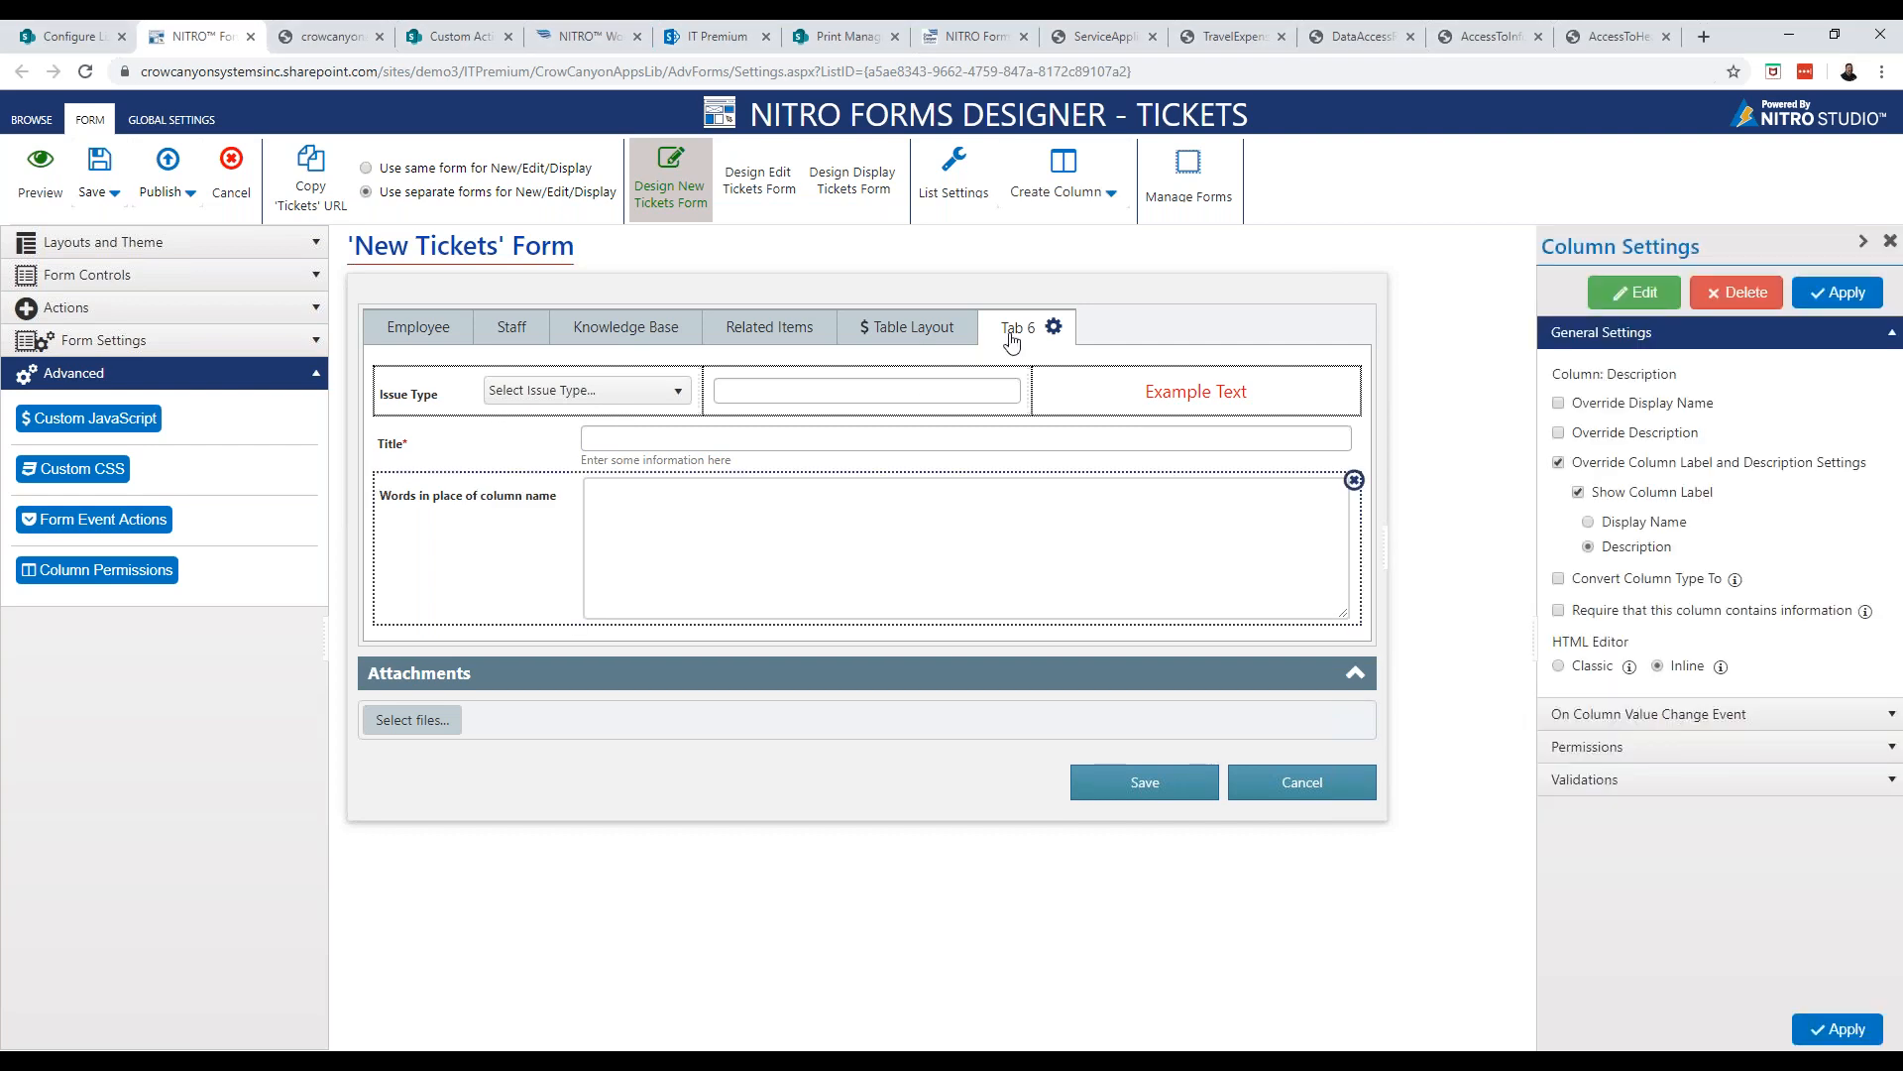
pyautogui.click(1011, 339)
pyautogui.click(1232, 369)
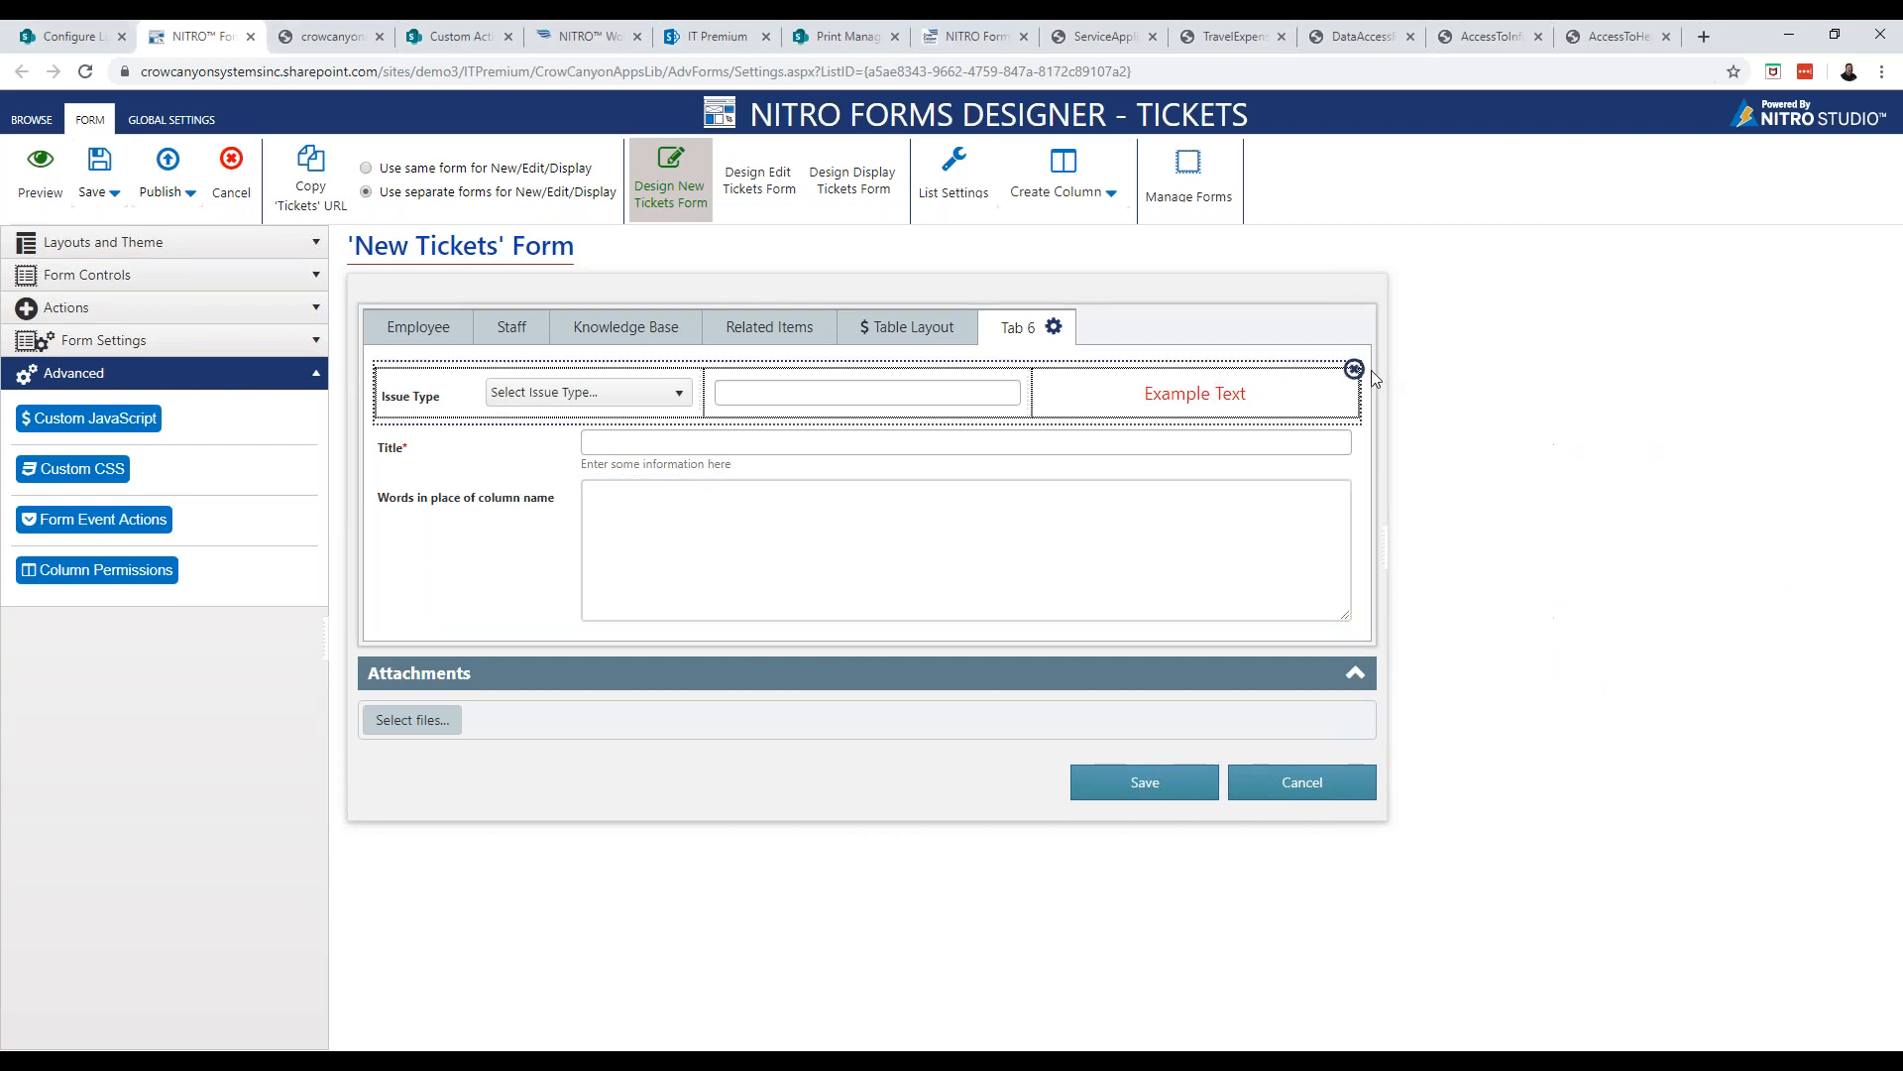
pyautogui.click(1355, 371)
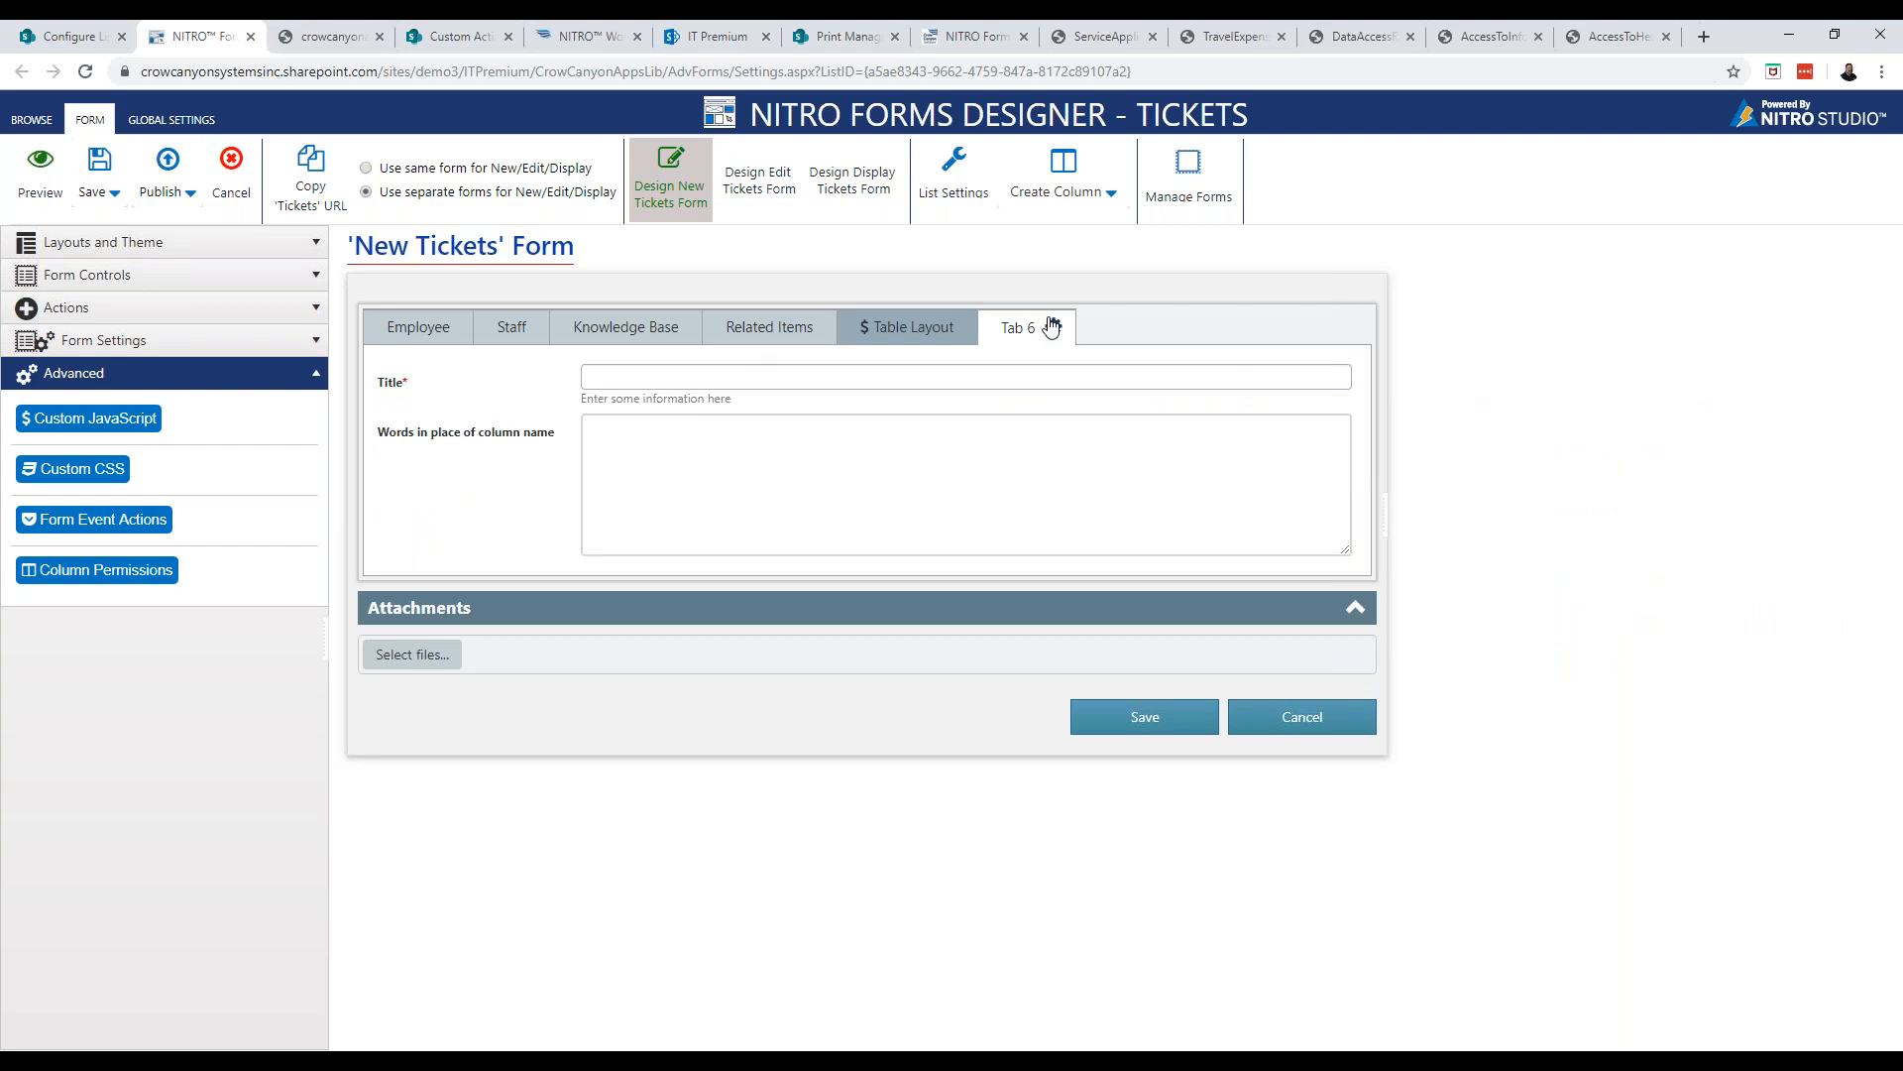
# Add an empty 1 x 3 table above the Title field on Tab 6
pyautogui.click(139, 244)
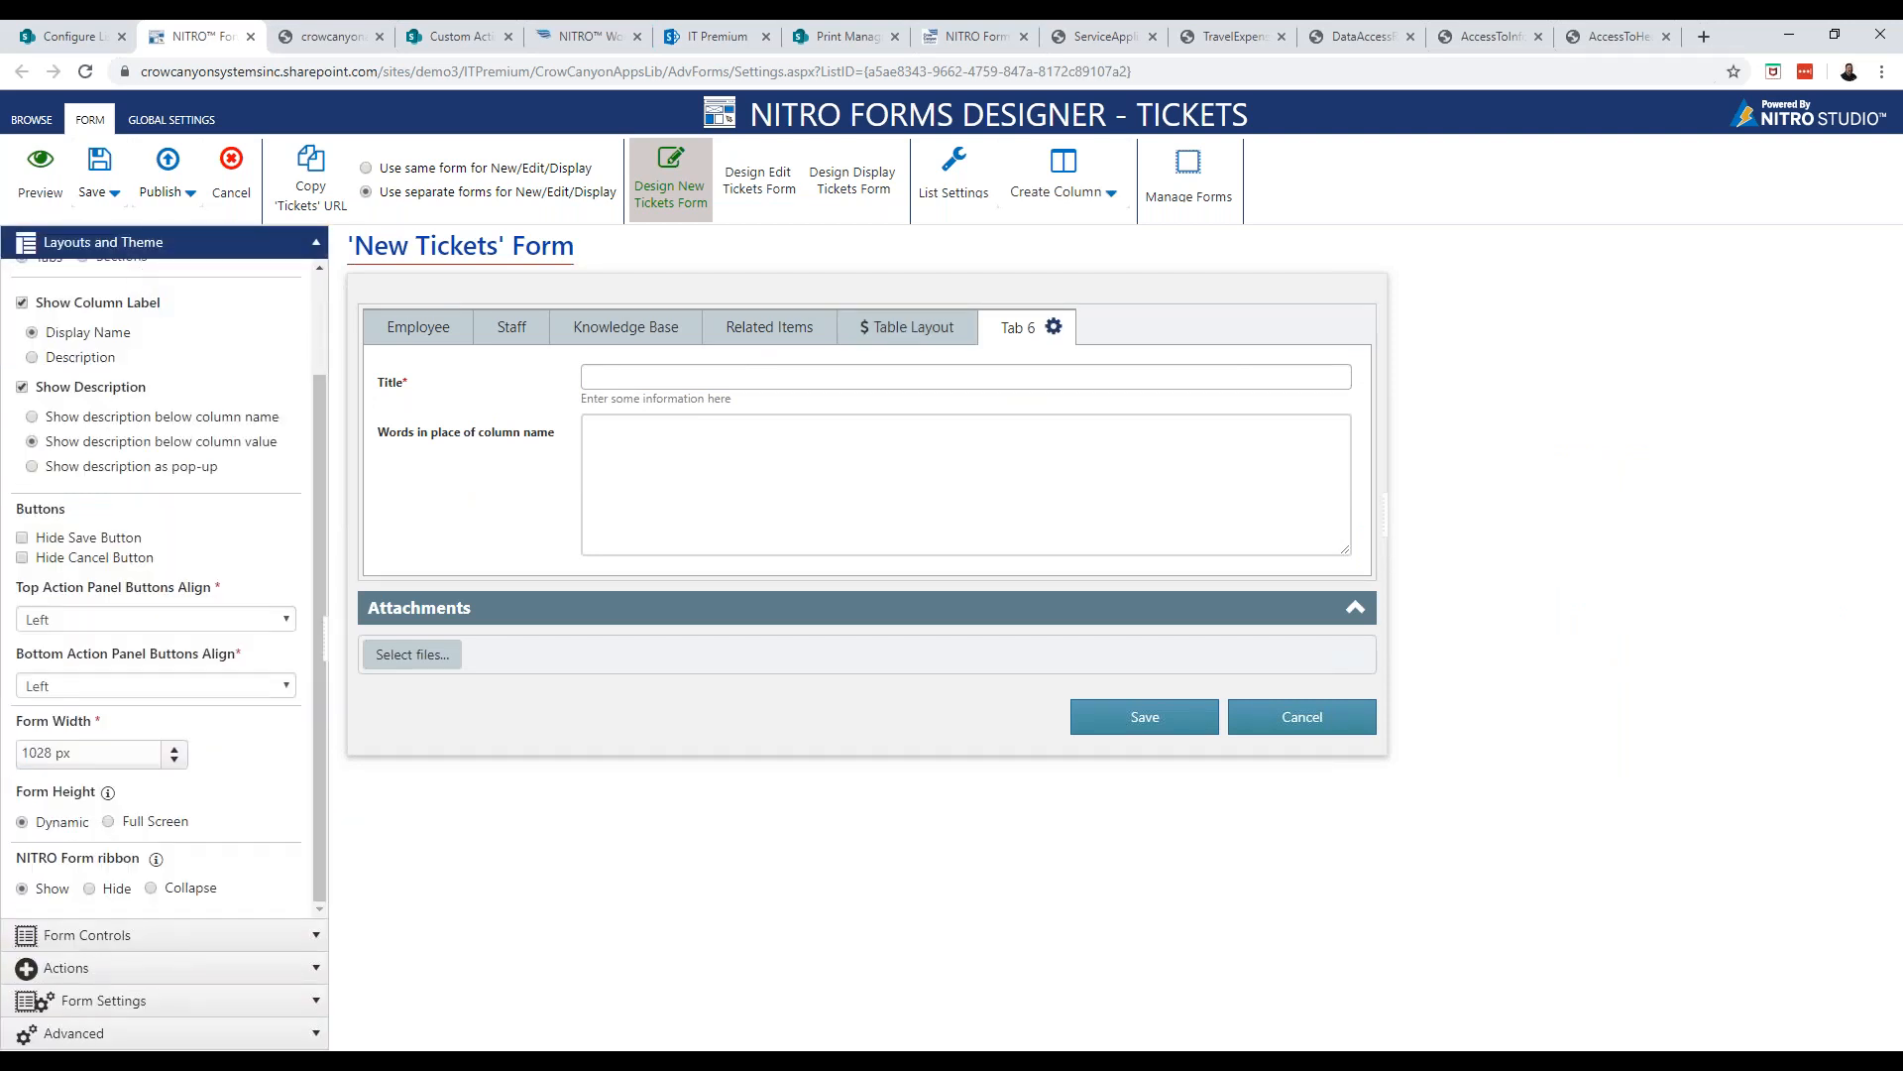
pyautogui.click(119, 935)
pyautogui.moveTo(83, 417); pyautogui.dragTo(837, 363)
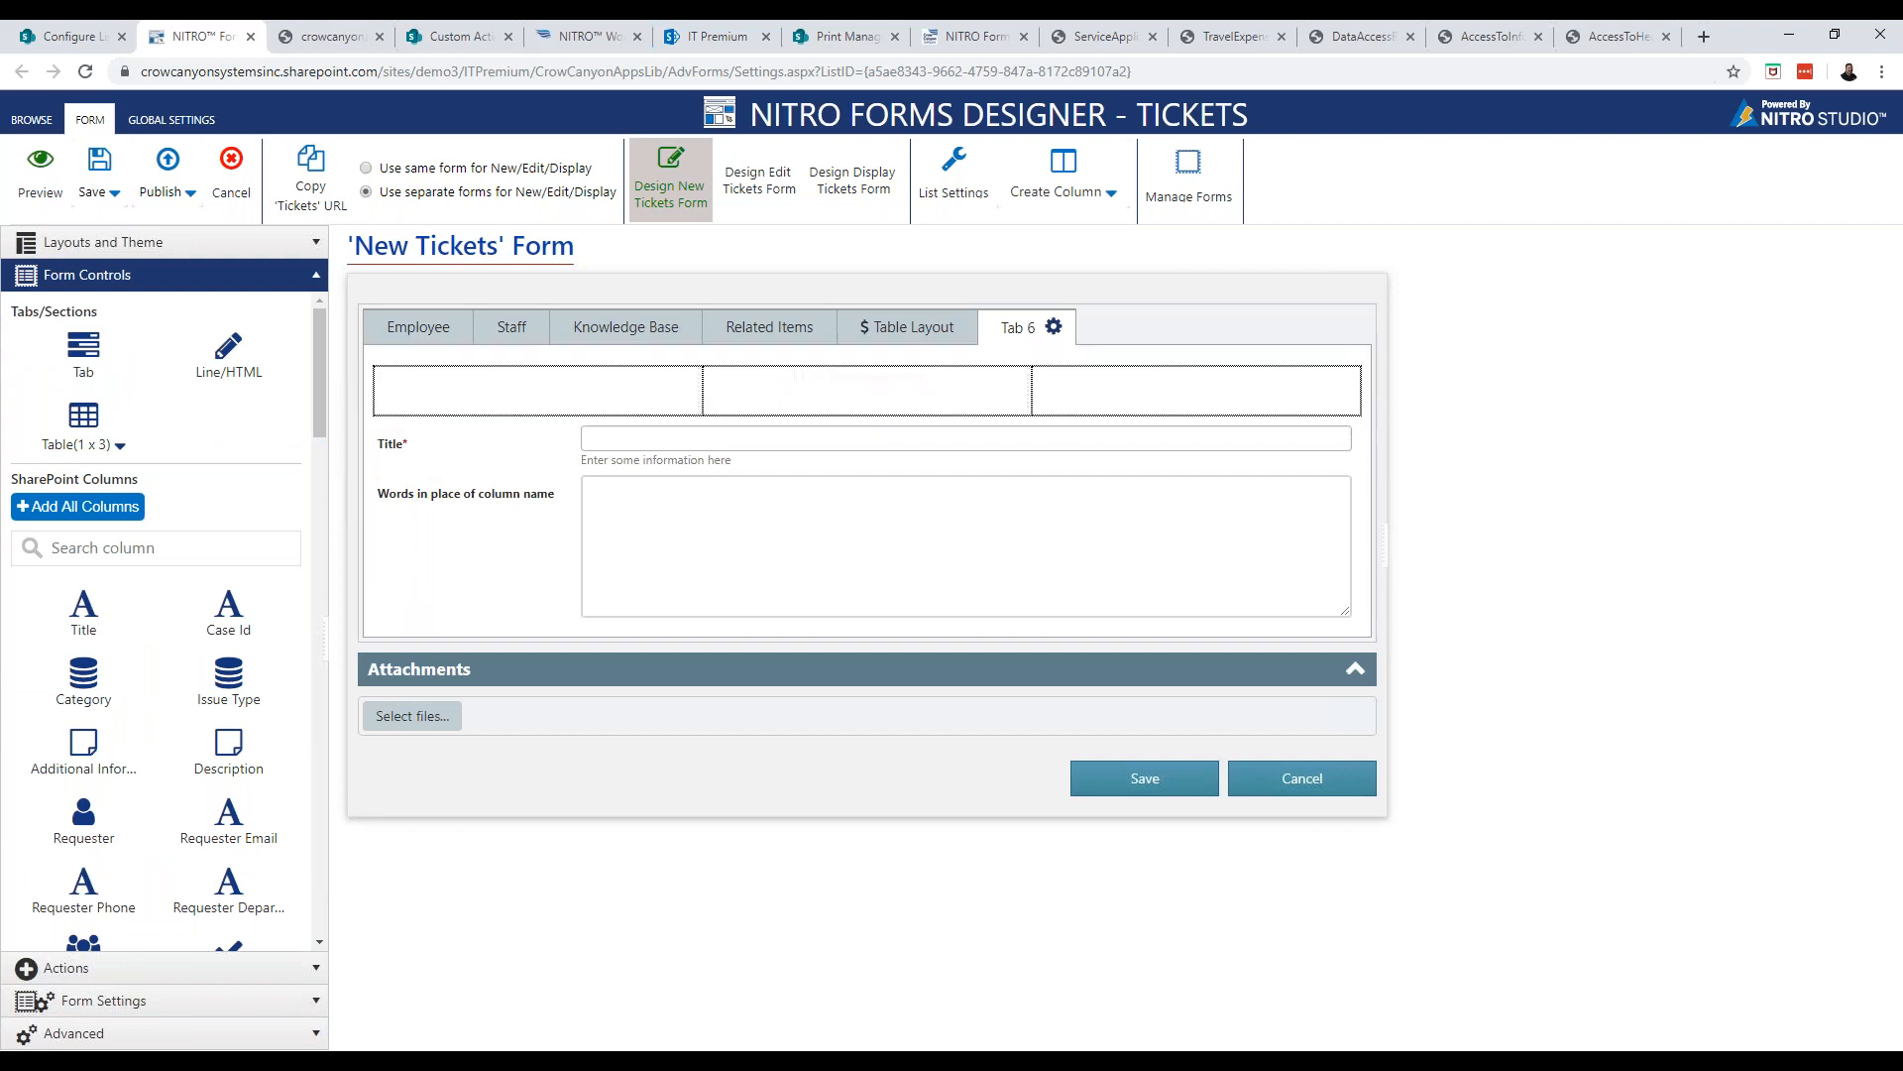
# Review the cell and column layout properties of the new table's first cell and cancel without changes
pyautogui.rightClick(659, 394)
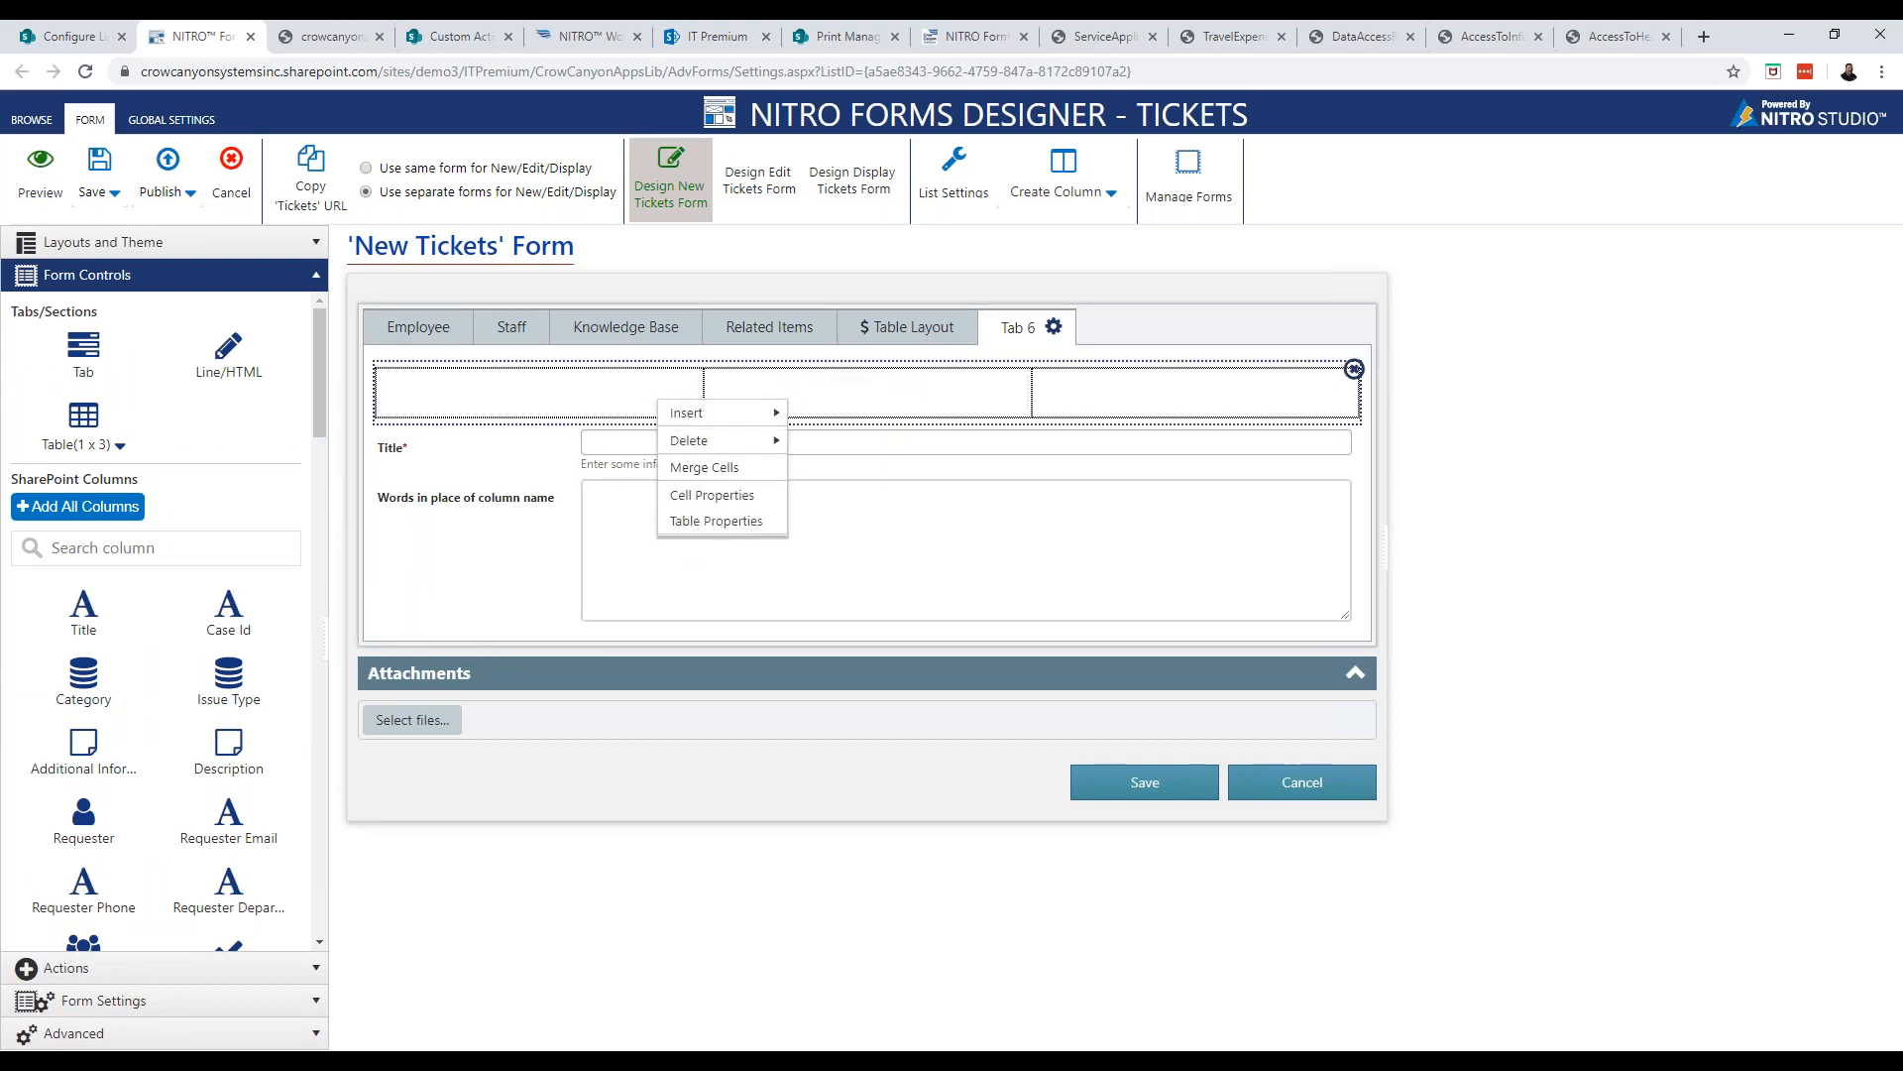
pyautogui.click(705, 503)
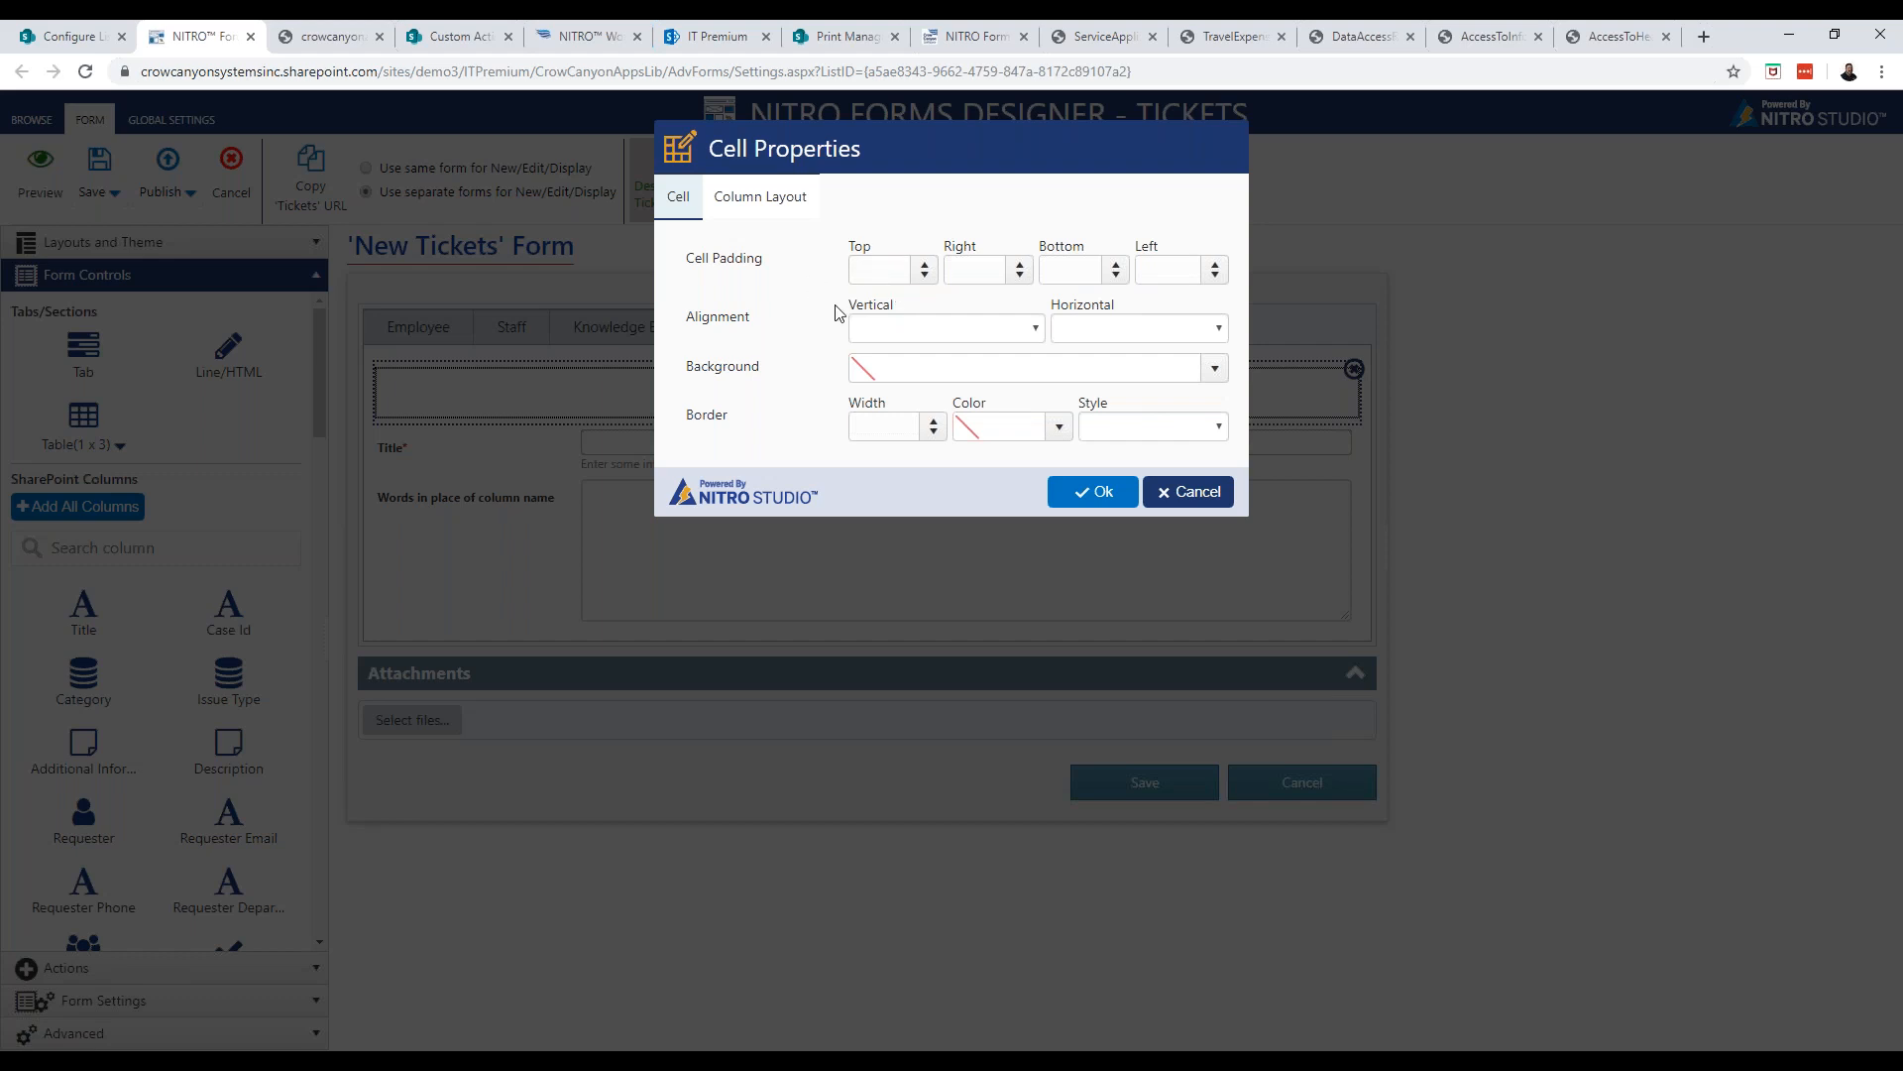
pyautogui.click(770, 201)
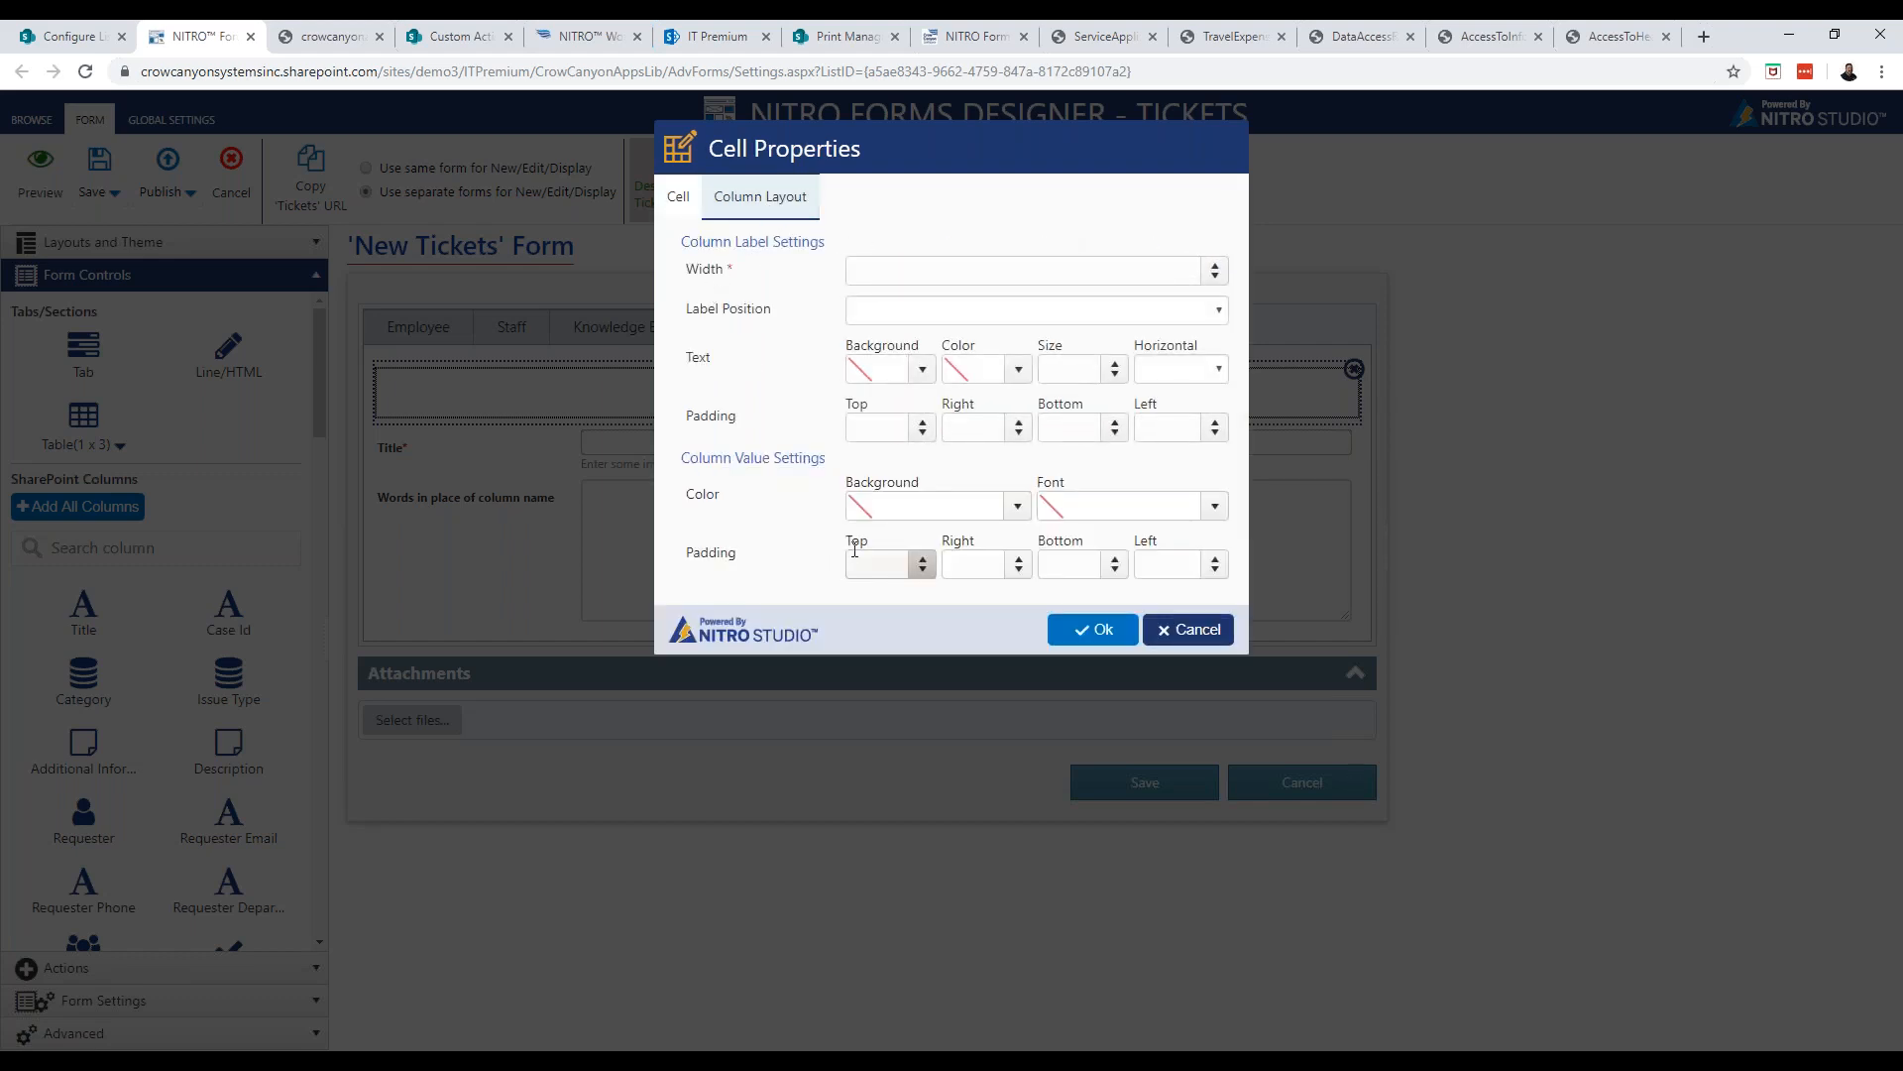
pyautogui.click(689, 208)
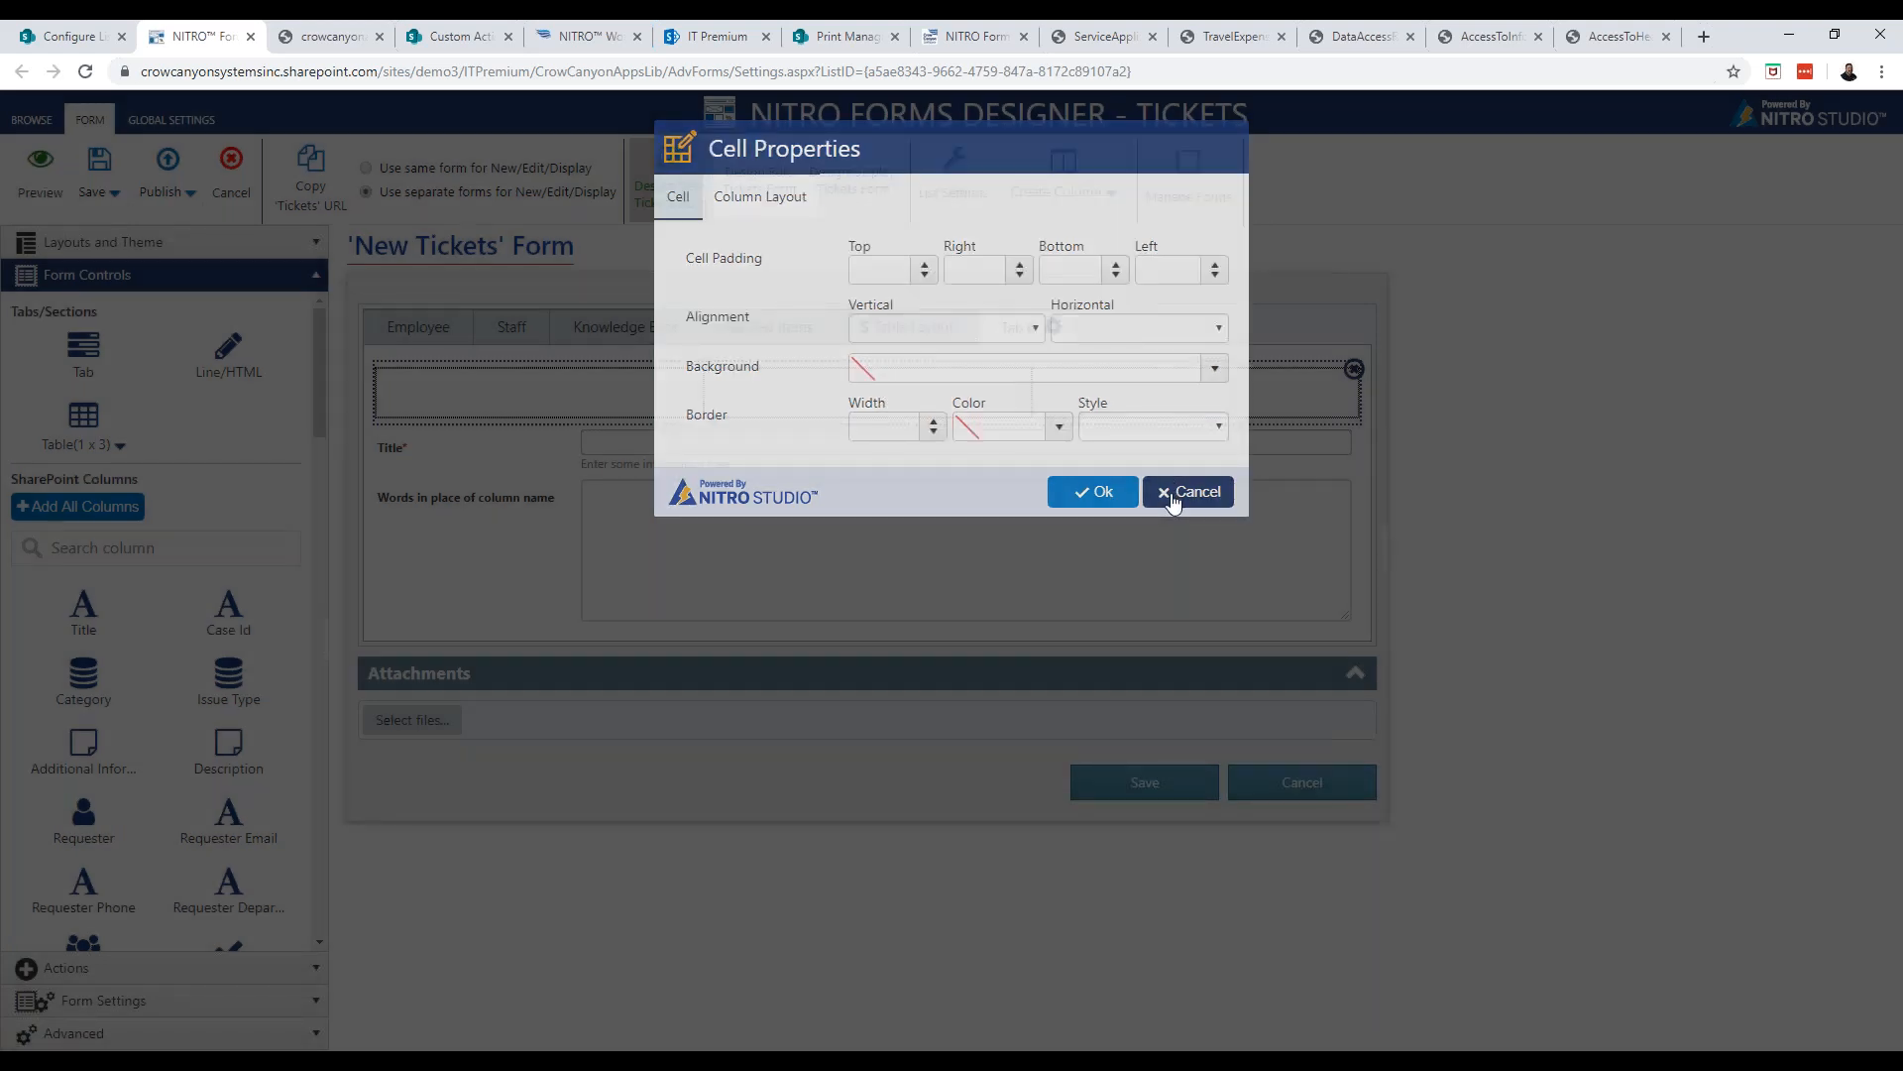
pyautogui.click(1178, 496)
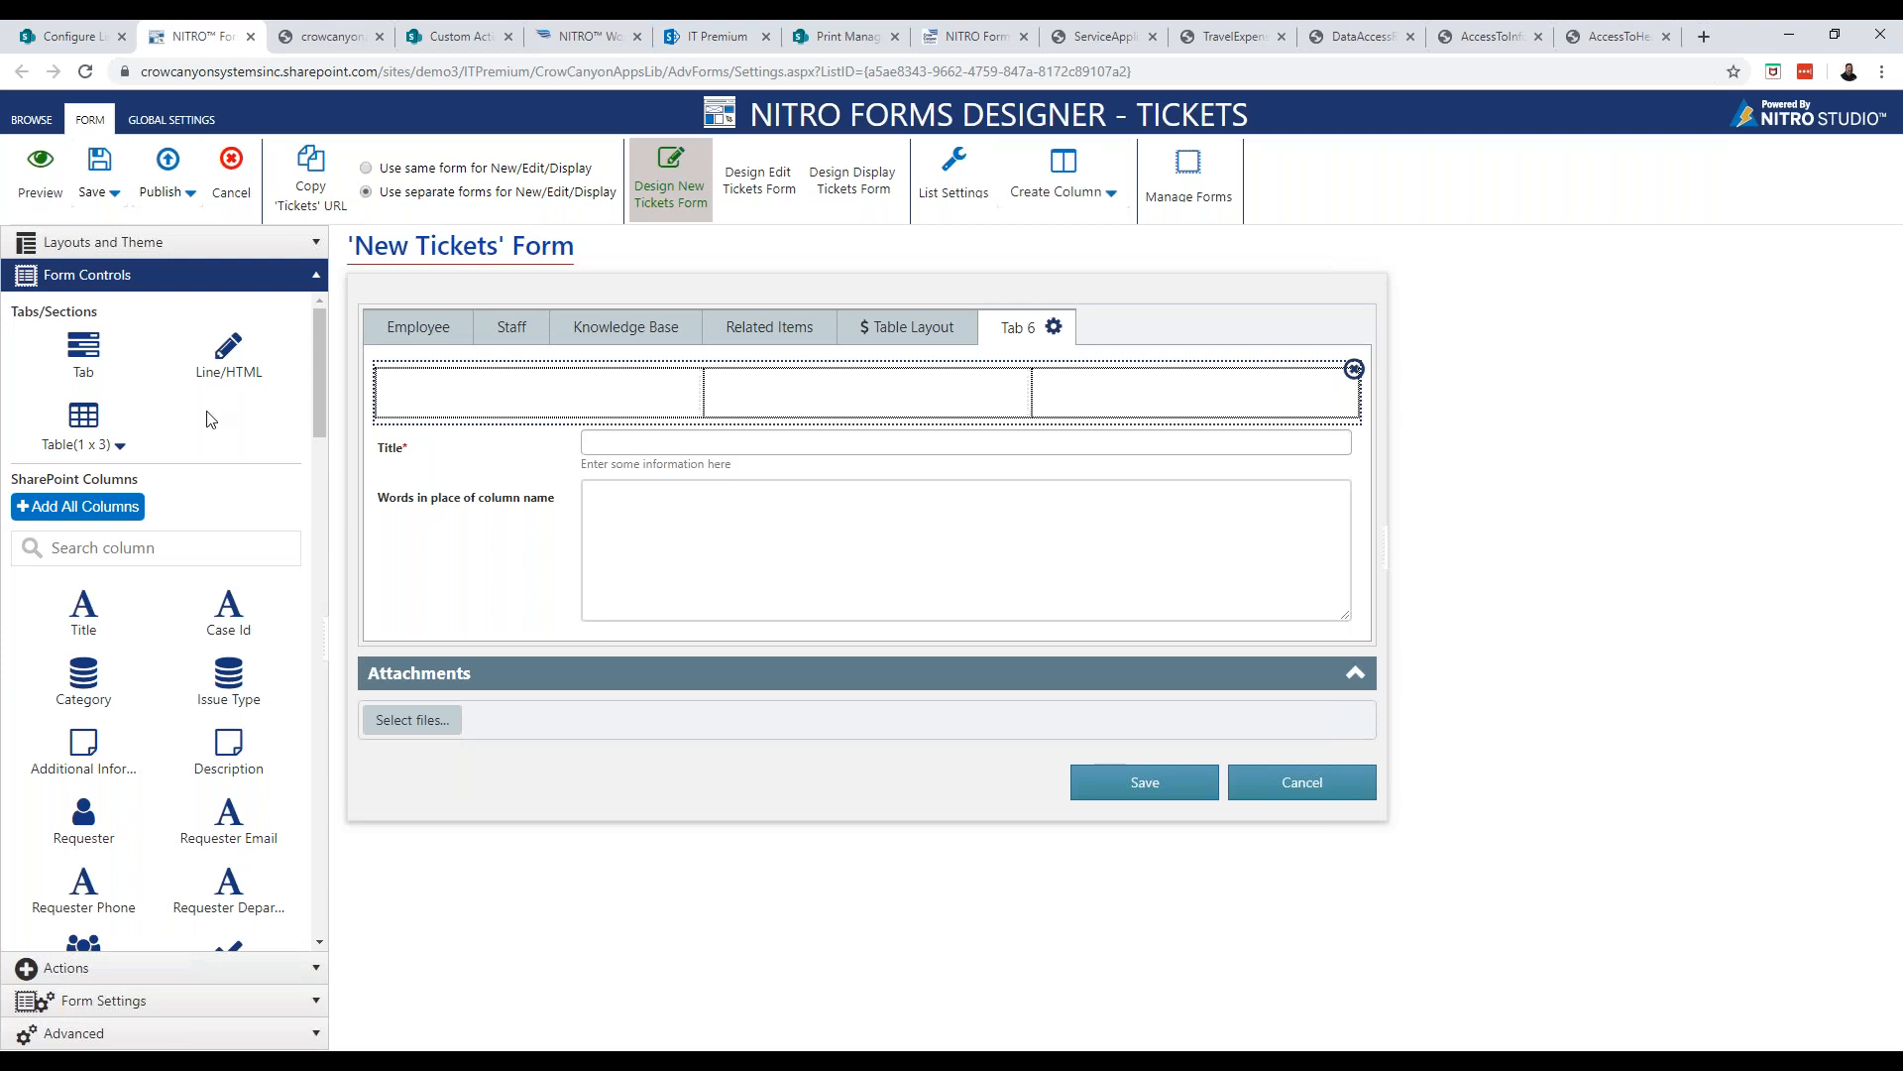
# Try the Case Id column in the middle cell of the table and remove it again
pyautogui.moveTo(229, 617); pyautogui.dragTo(818, 395)
pyautogui.click(749, 395)
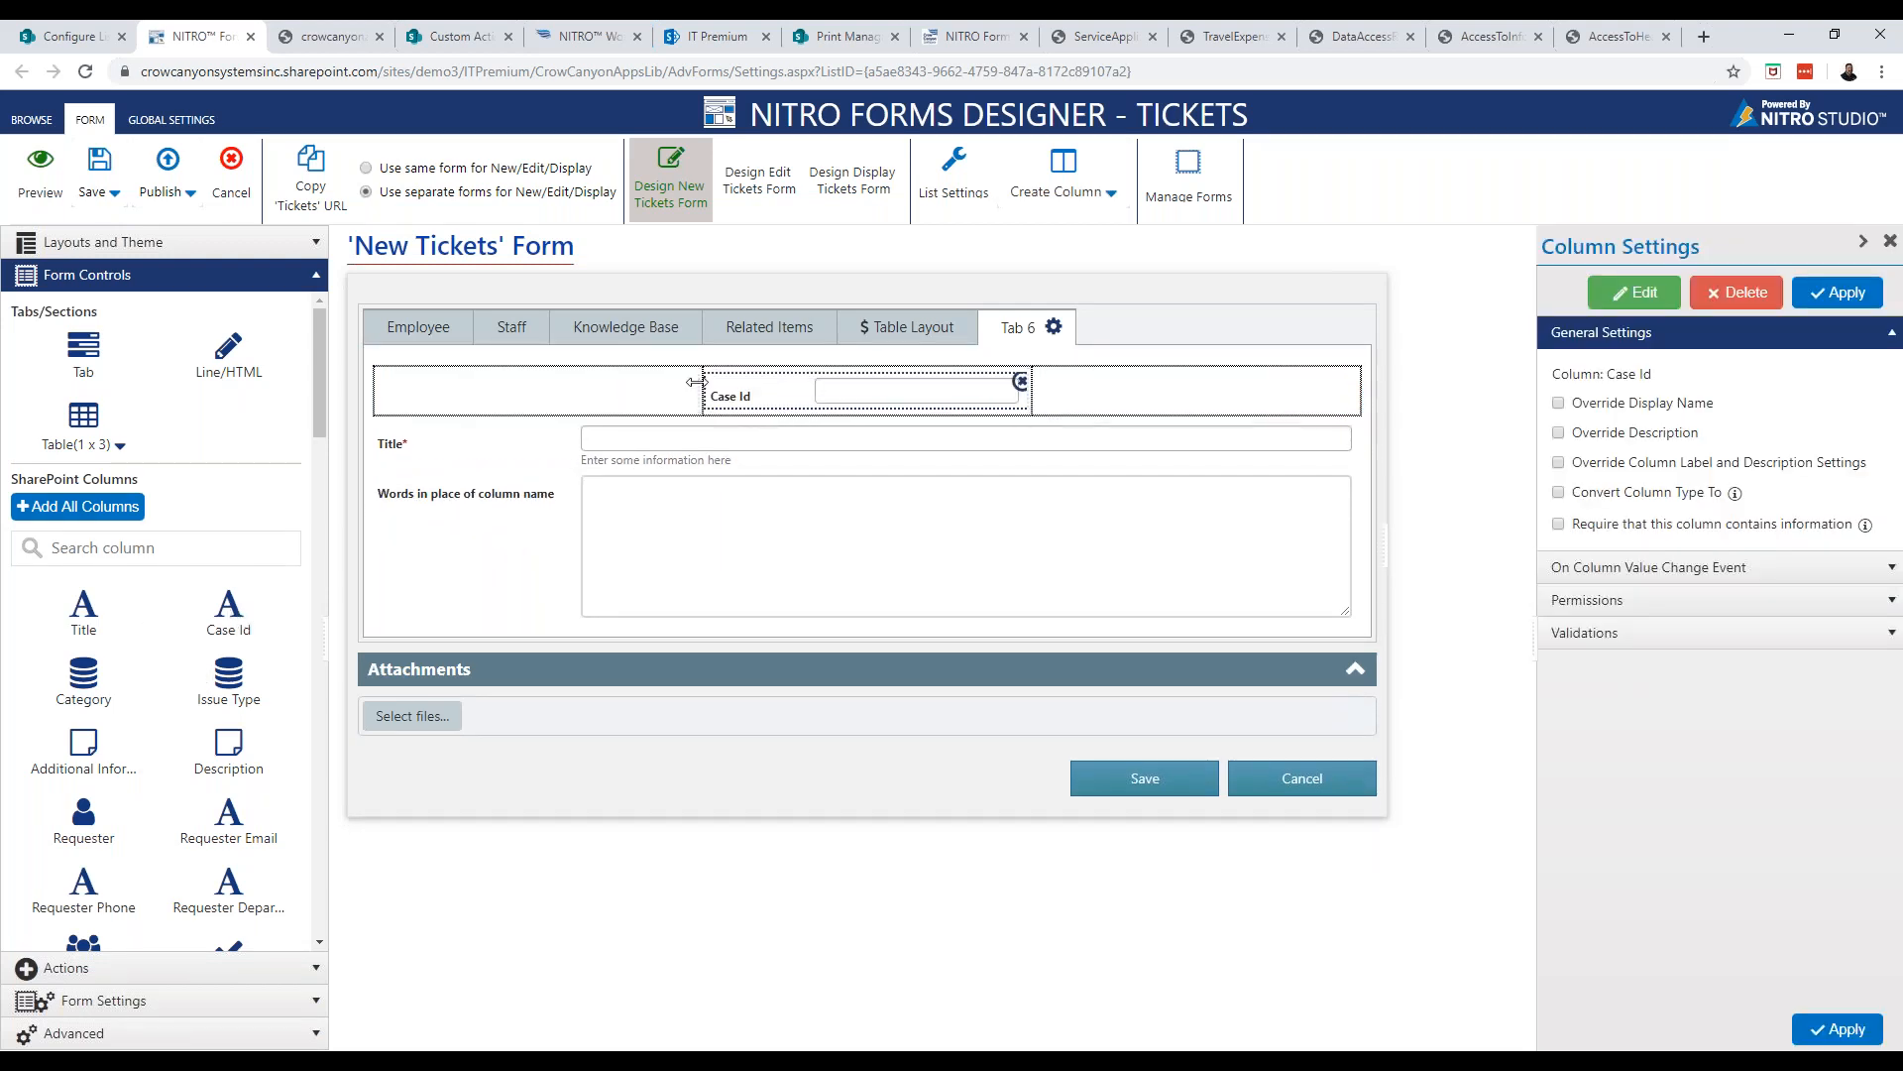
pyautogui.click(1021, 382)
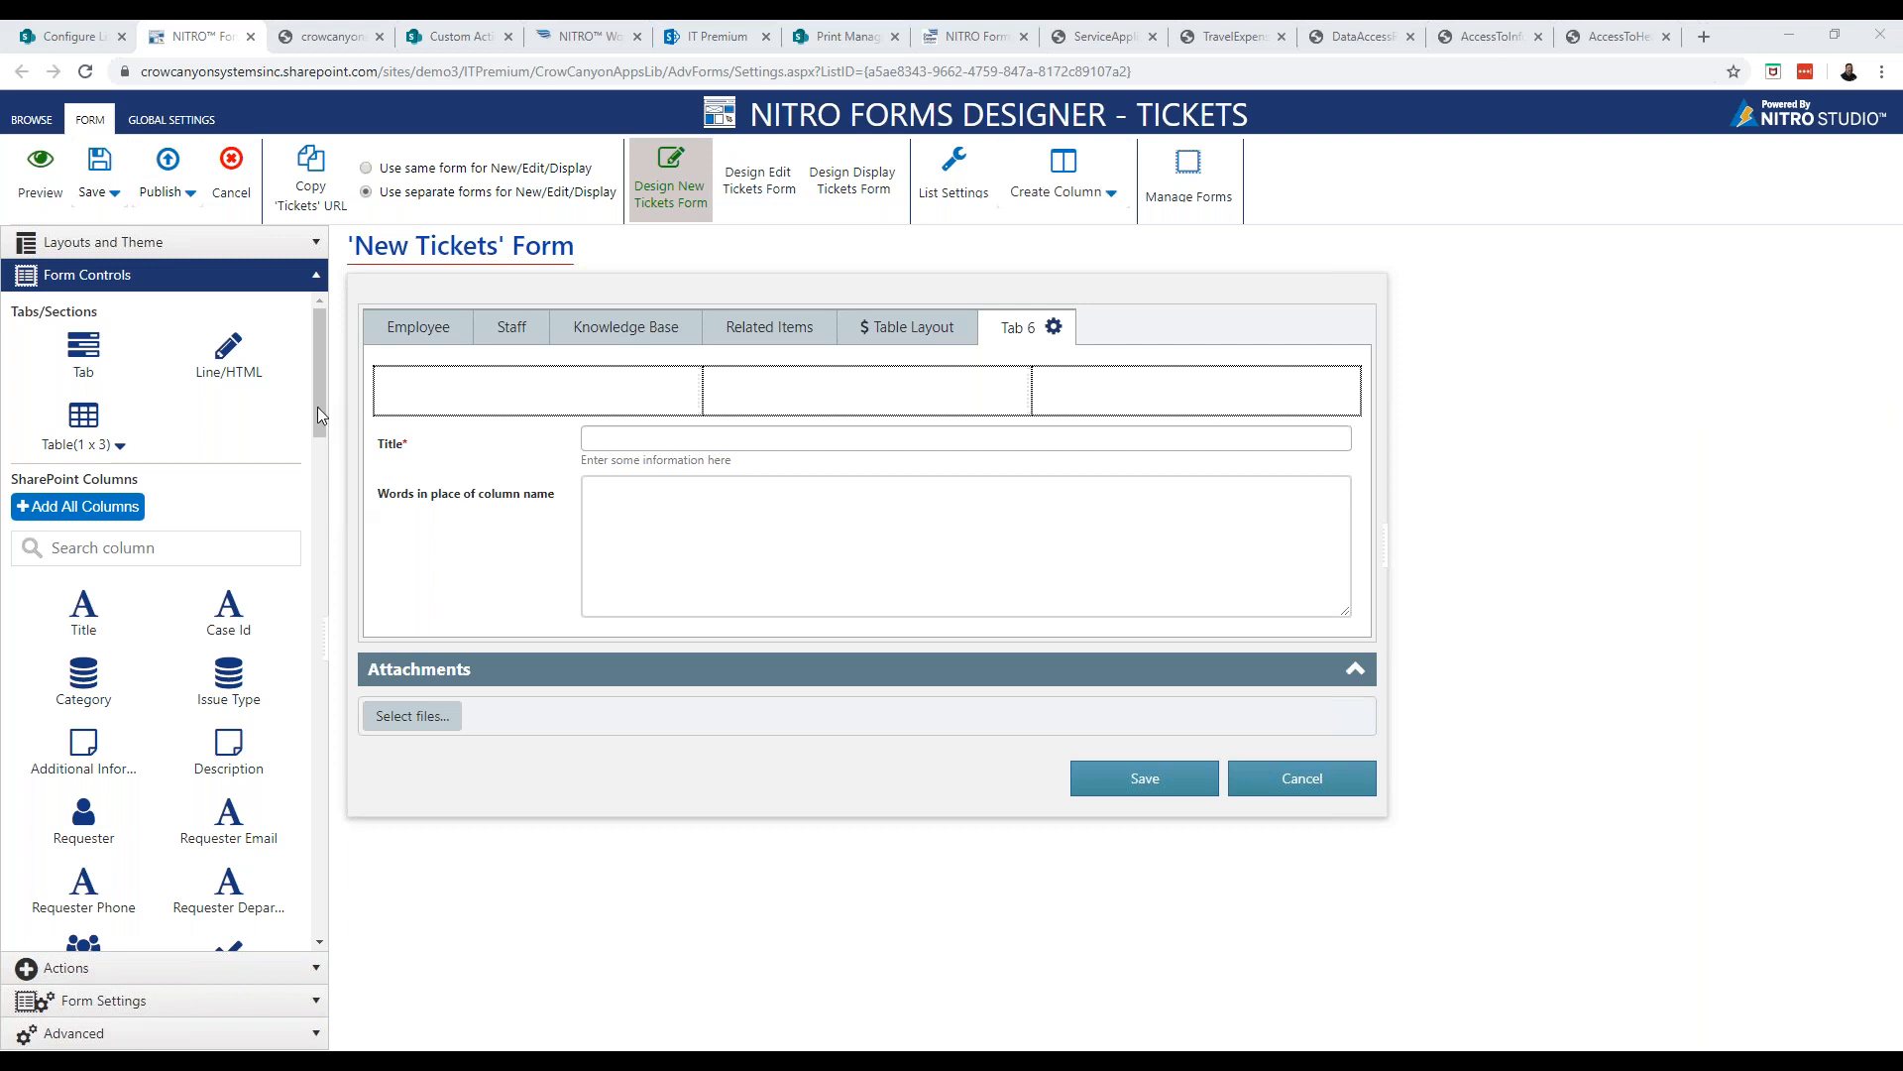
# Review the database connection, query and column mapping options of a new External Data Columns configuration, and cancel it
pyautogui.click(236, 288)
pyautogui.click(200, 378)
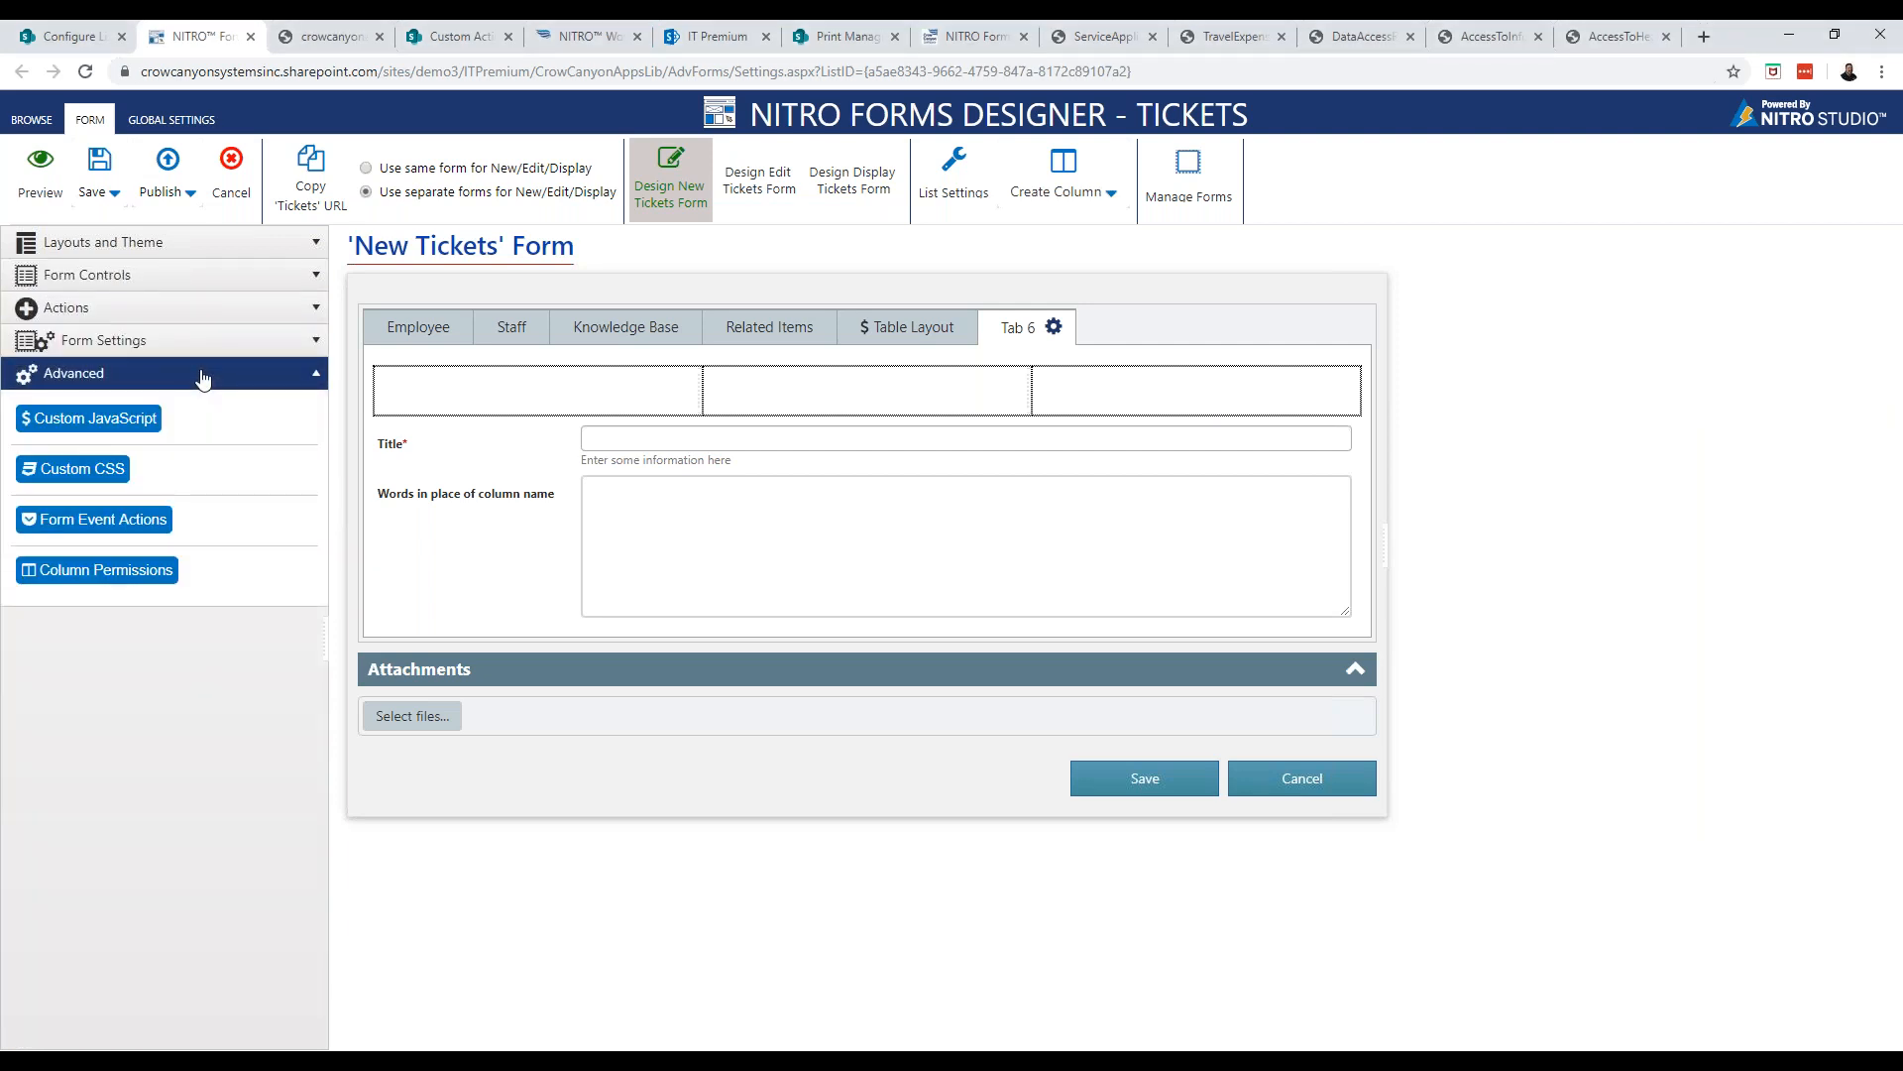
pyautogui.click(201, 345)
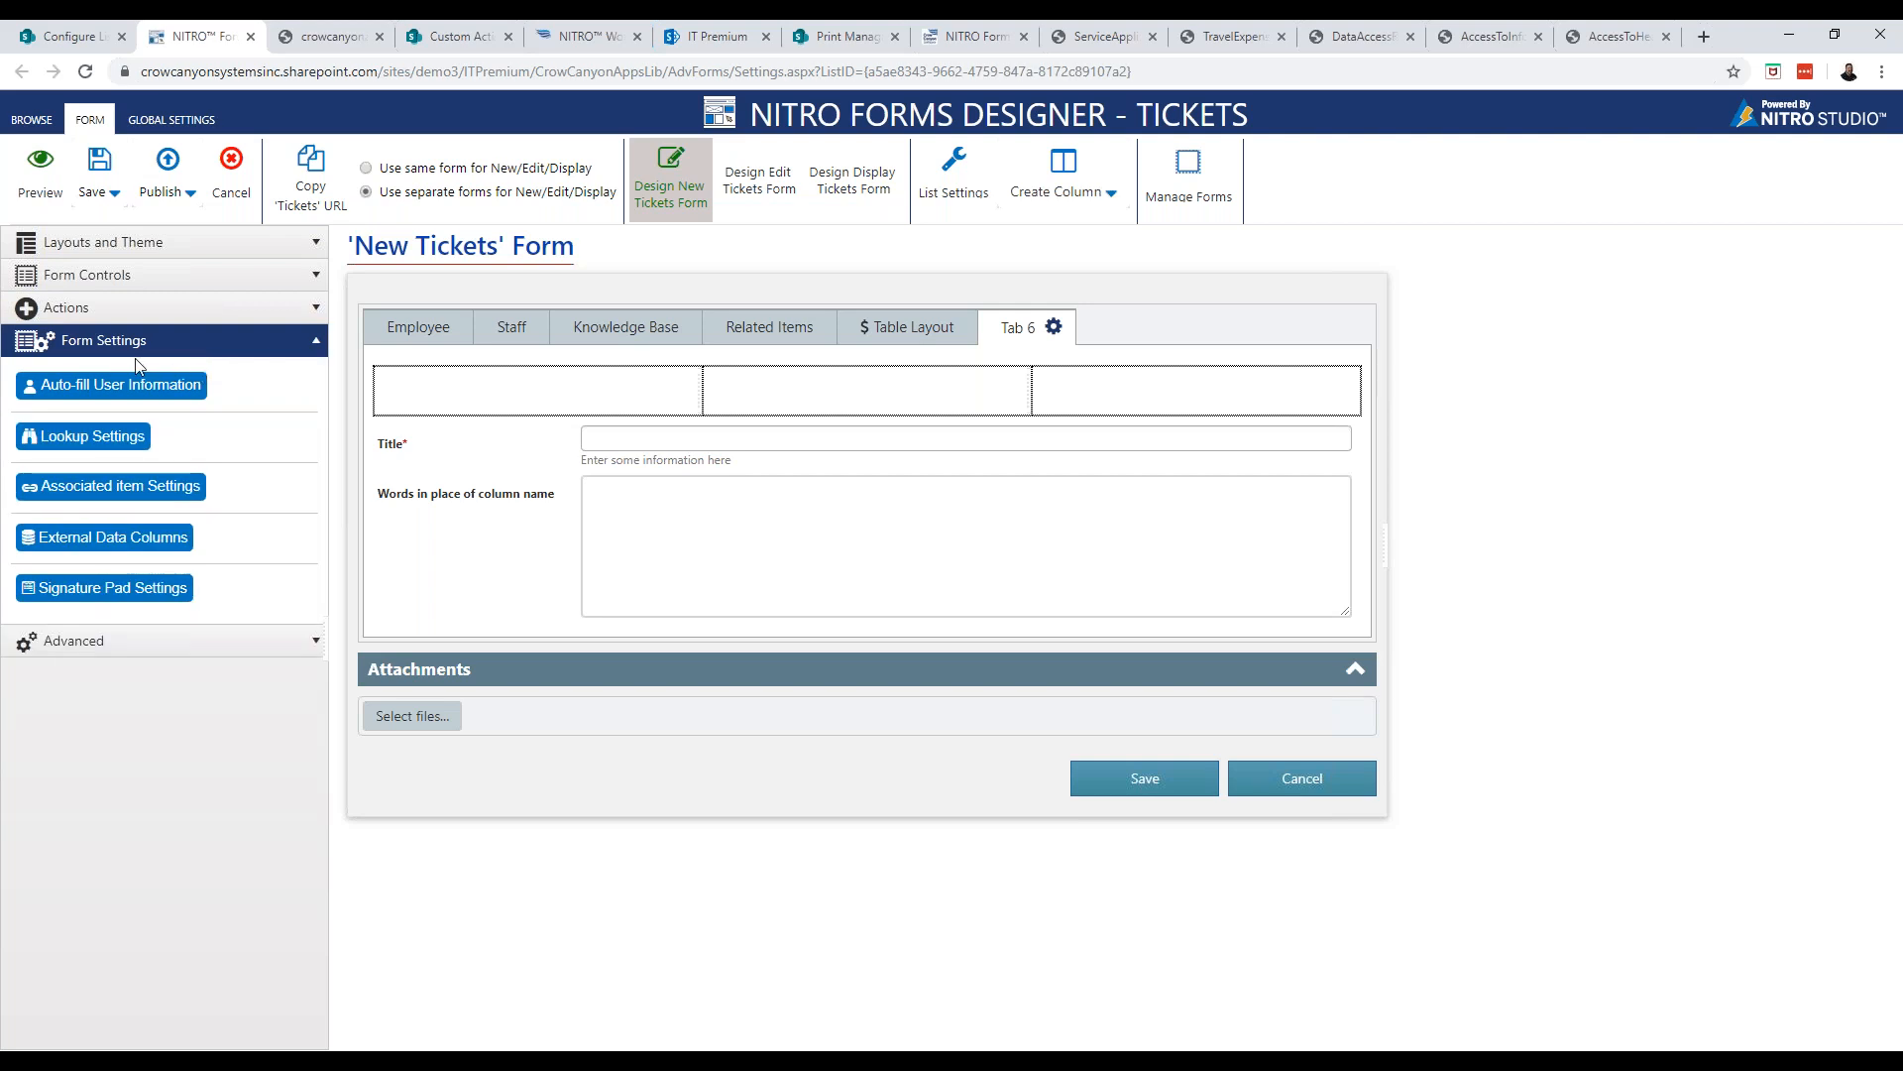
pyautogui.click(107, 551)
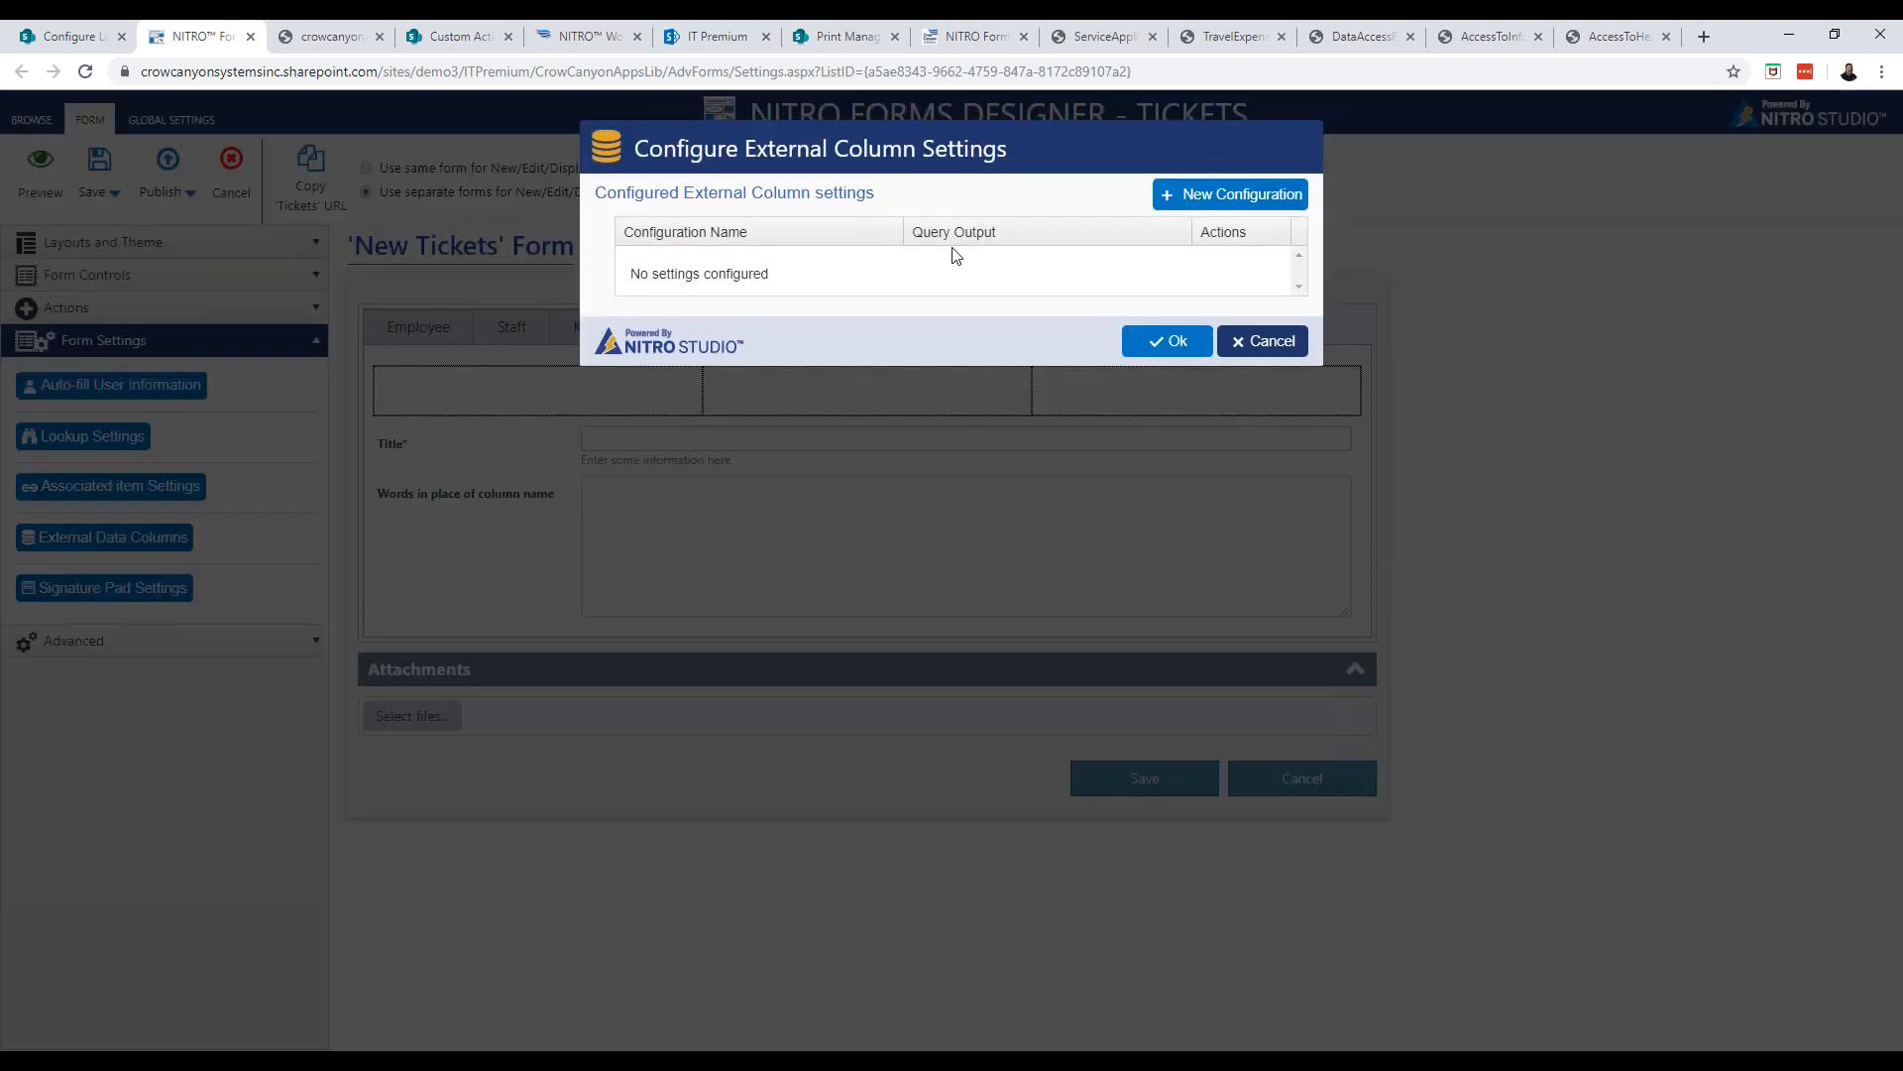
pyautogui.click(1232, 193)
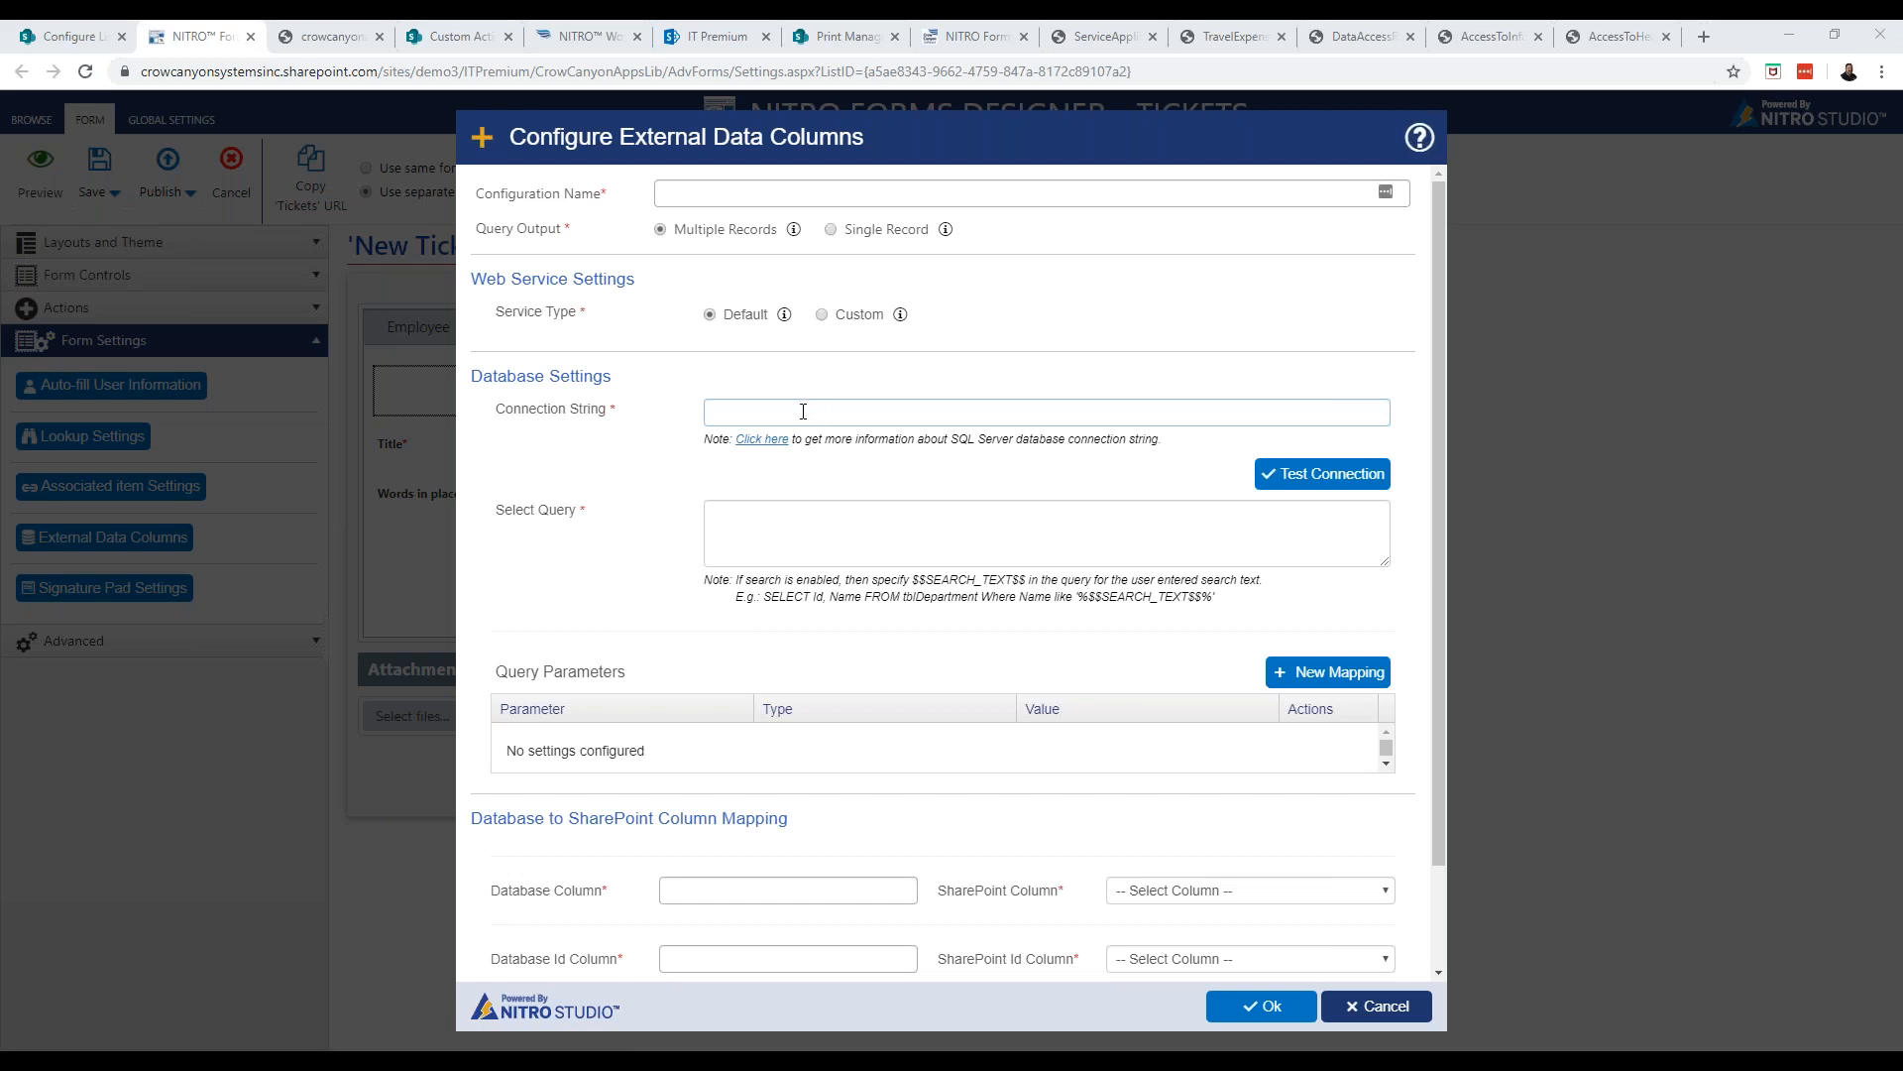
pyautogui.click(802, 411)
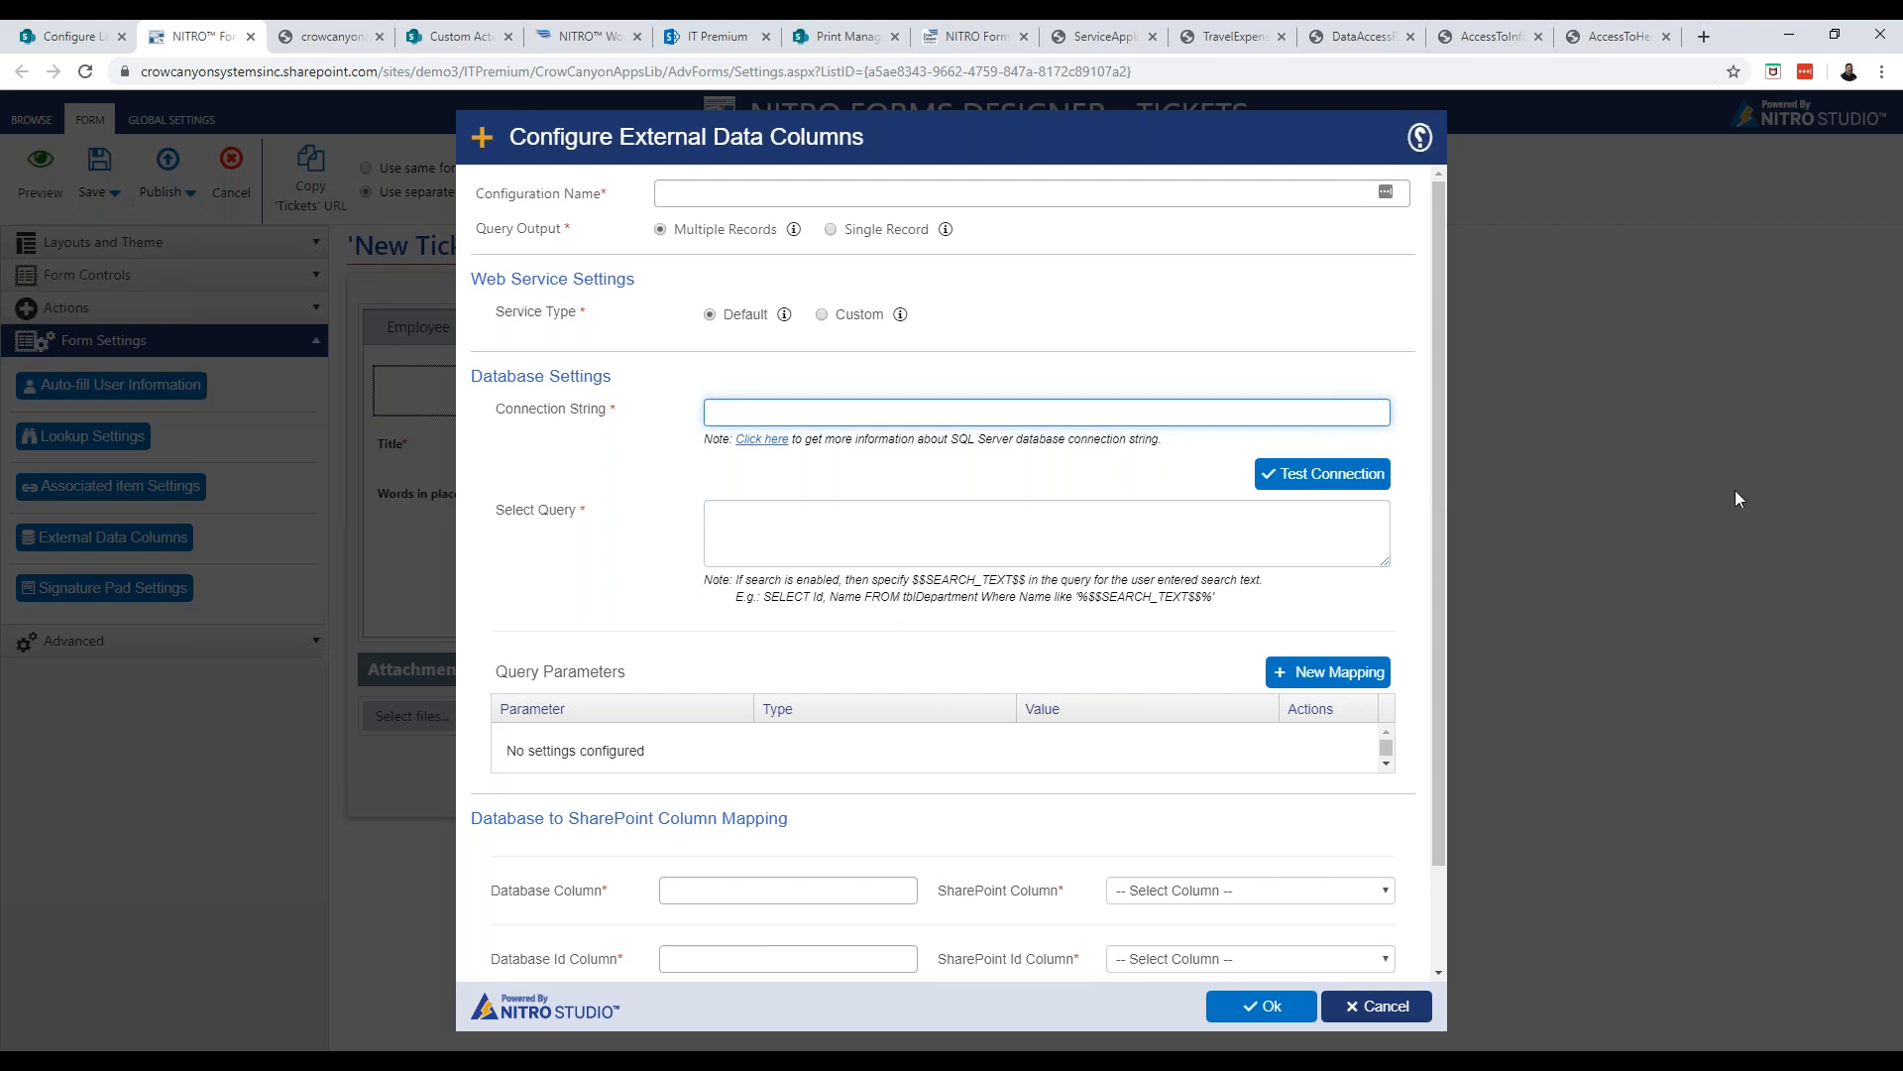
pyautogui.hotkey('alt', 'Tab')
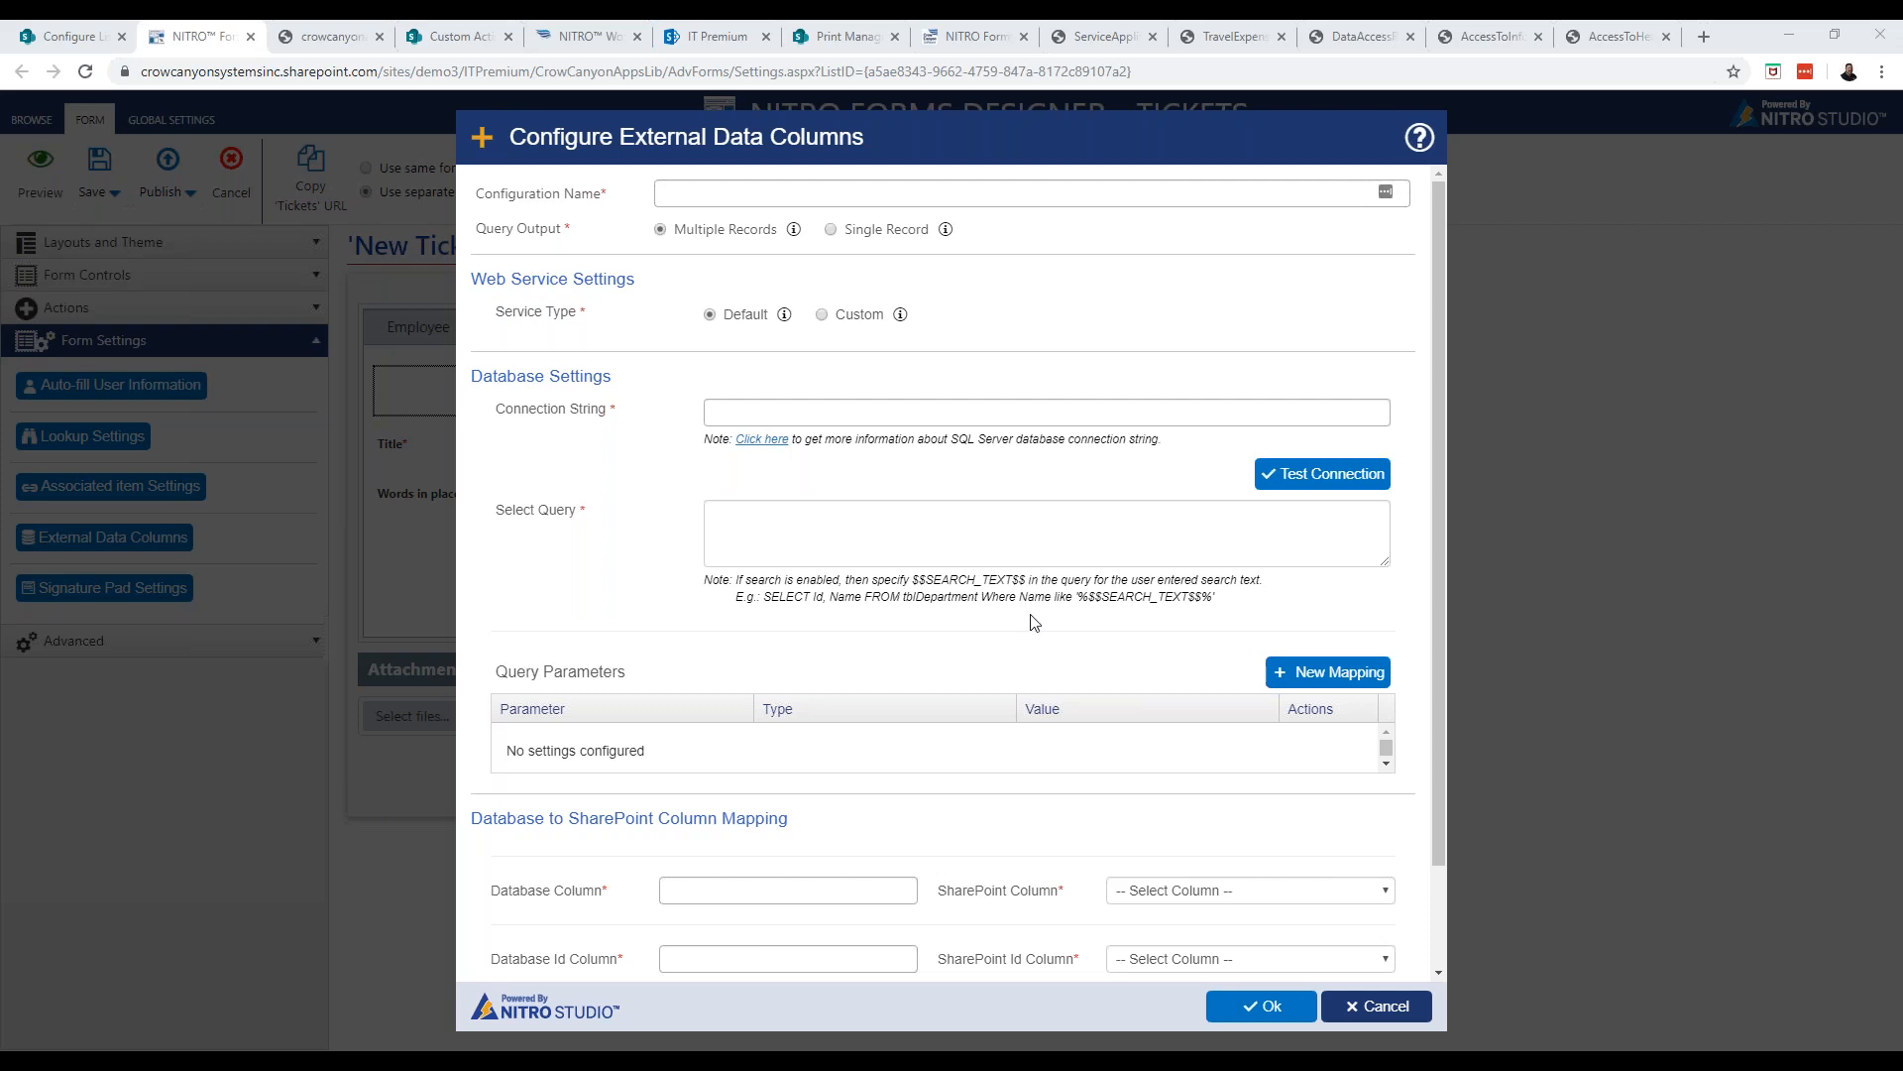
pyautogui.click(1346, 1005)
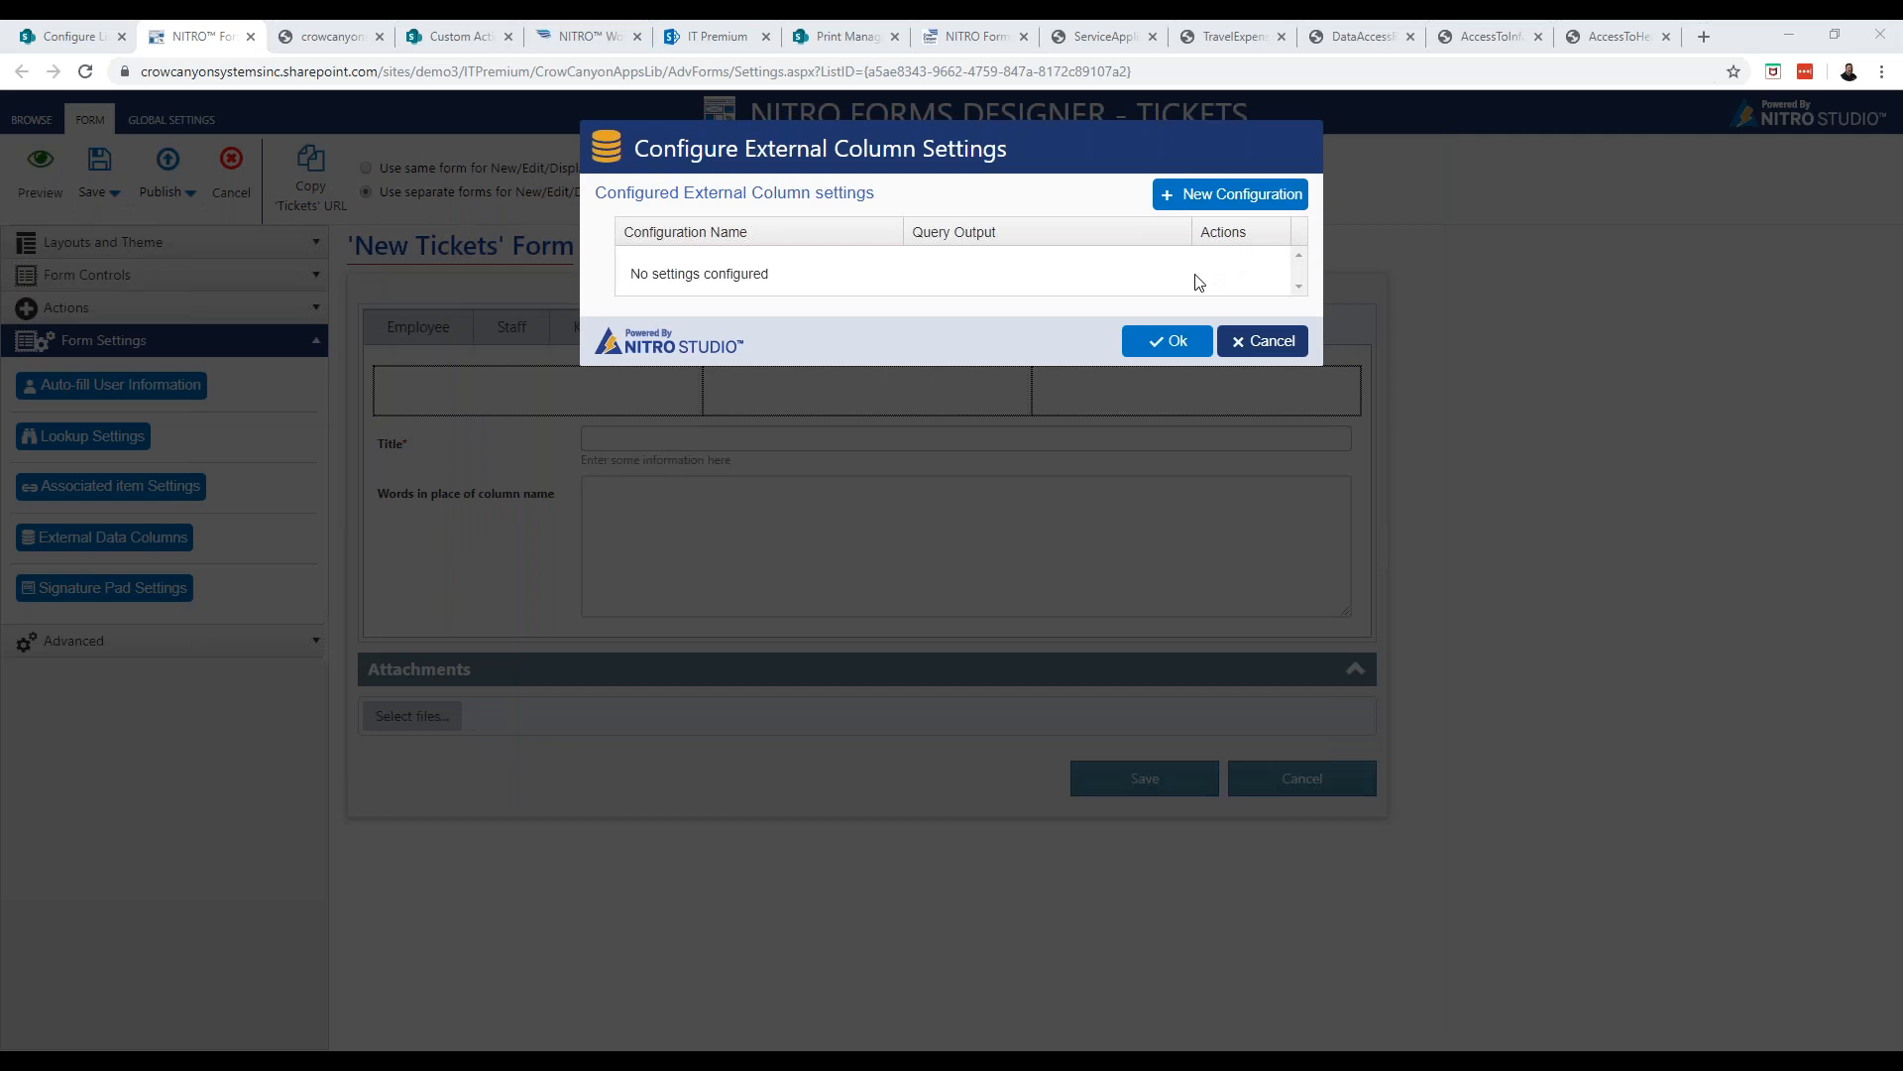
pyautogui.click(1262, 341)
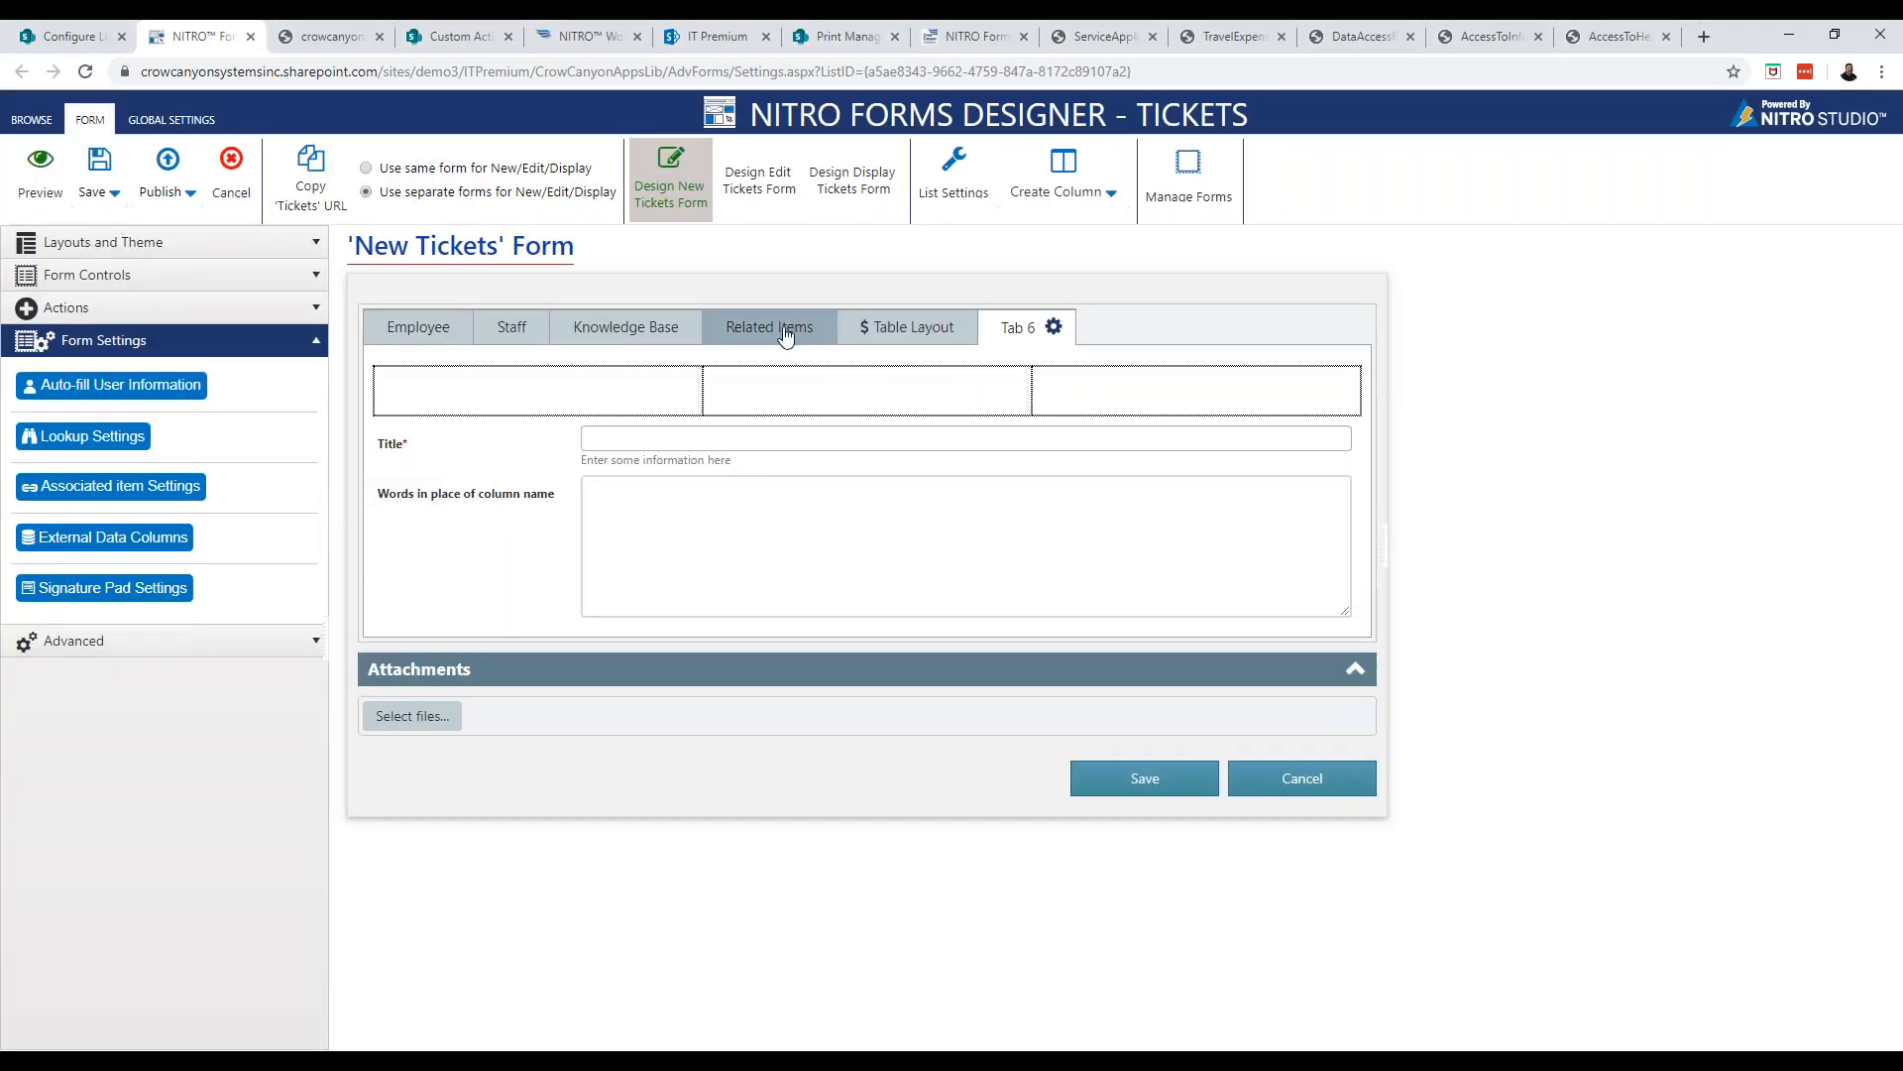
# Review the configured associated items behind the Related Items tab and cancel without changes
pyautogui.click(786, 337)
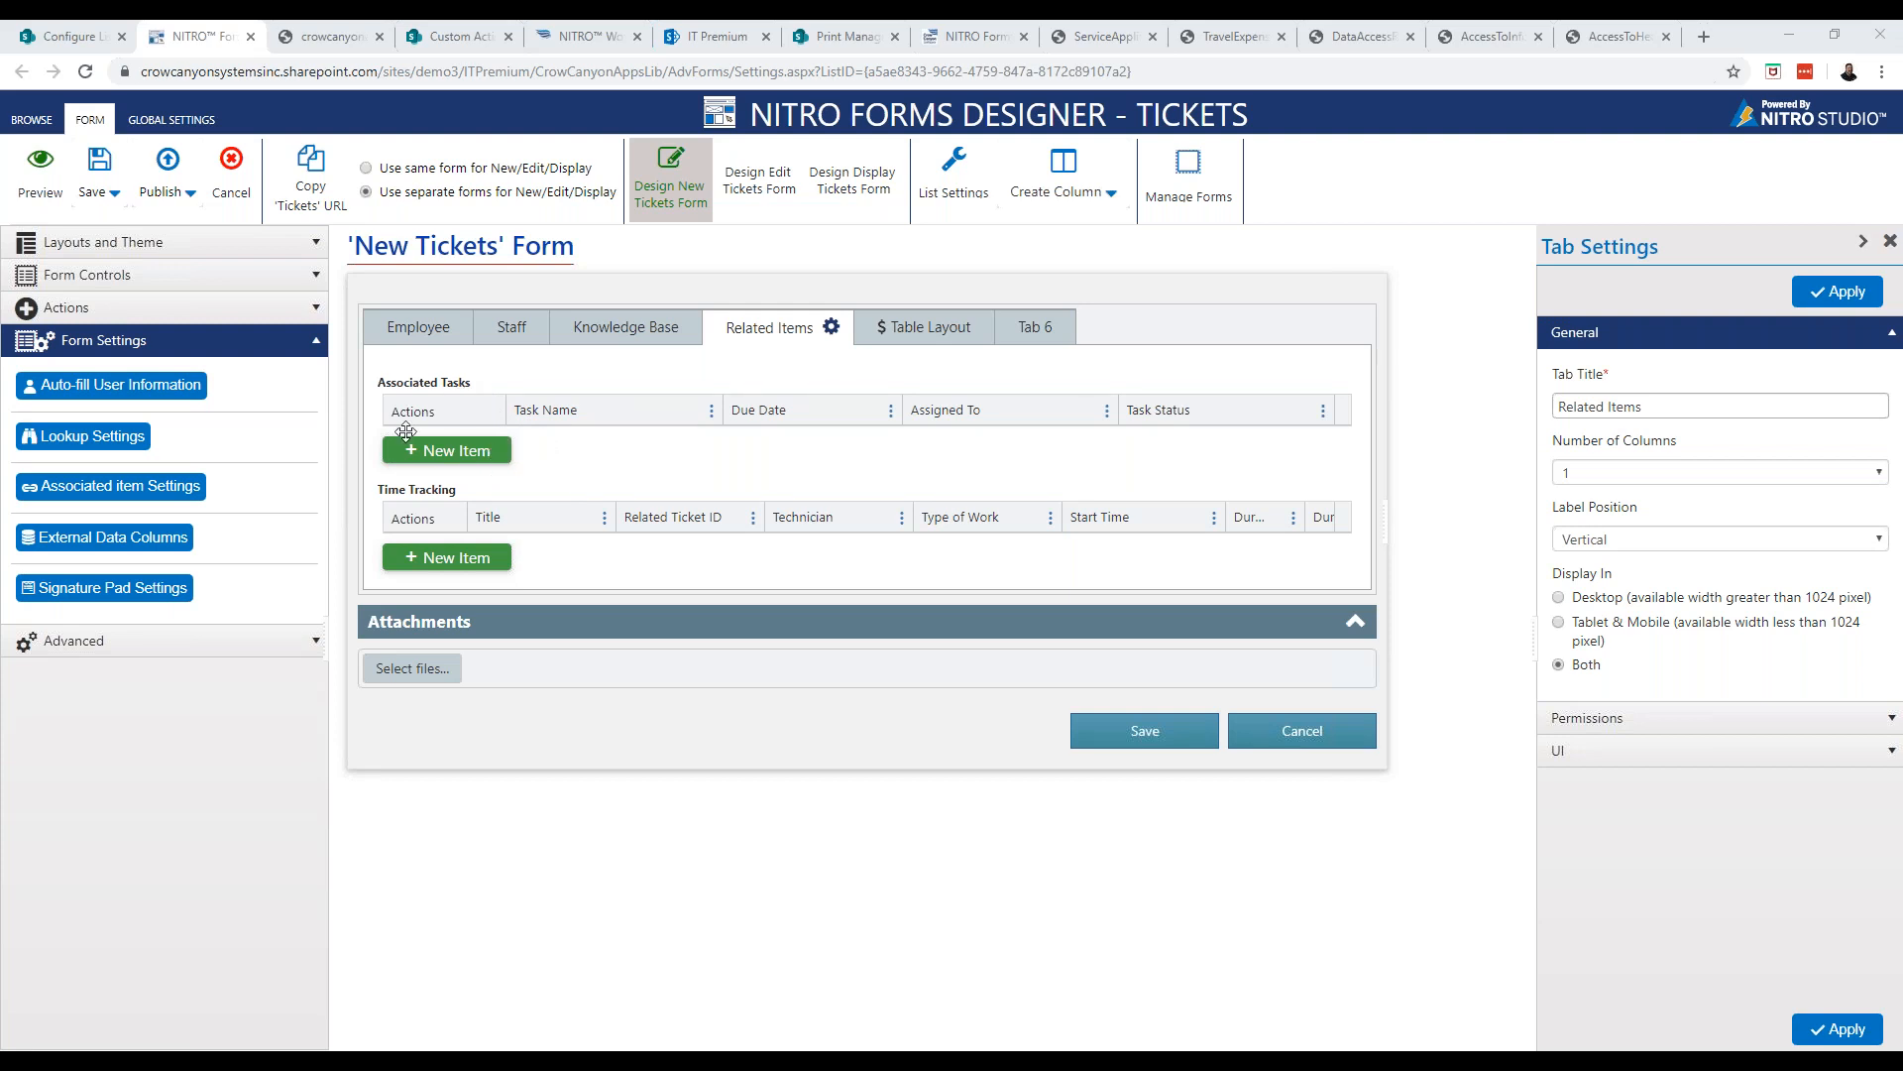
pyautogui.click(109, 496)
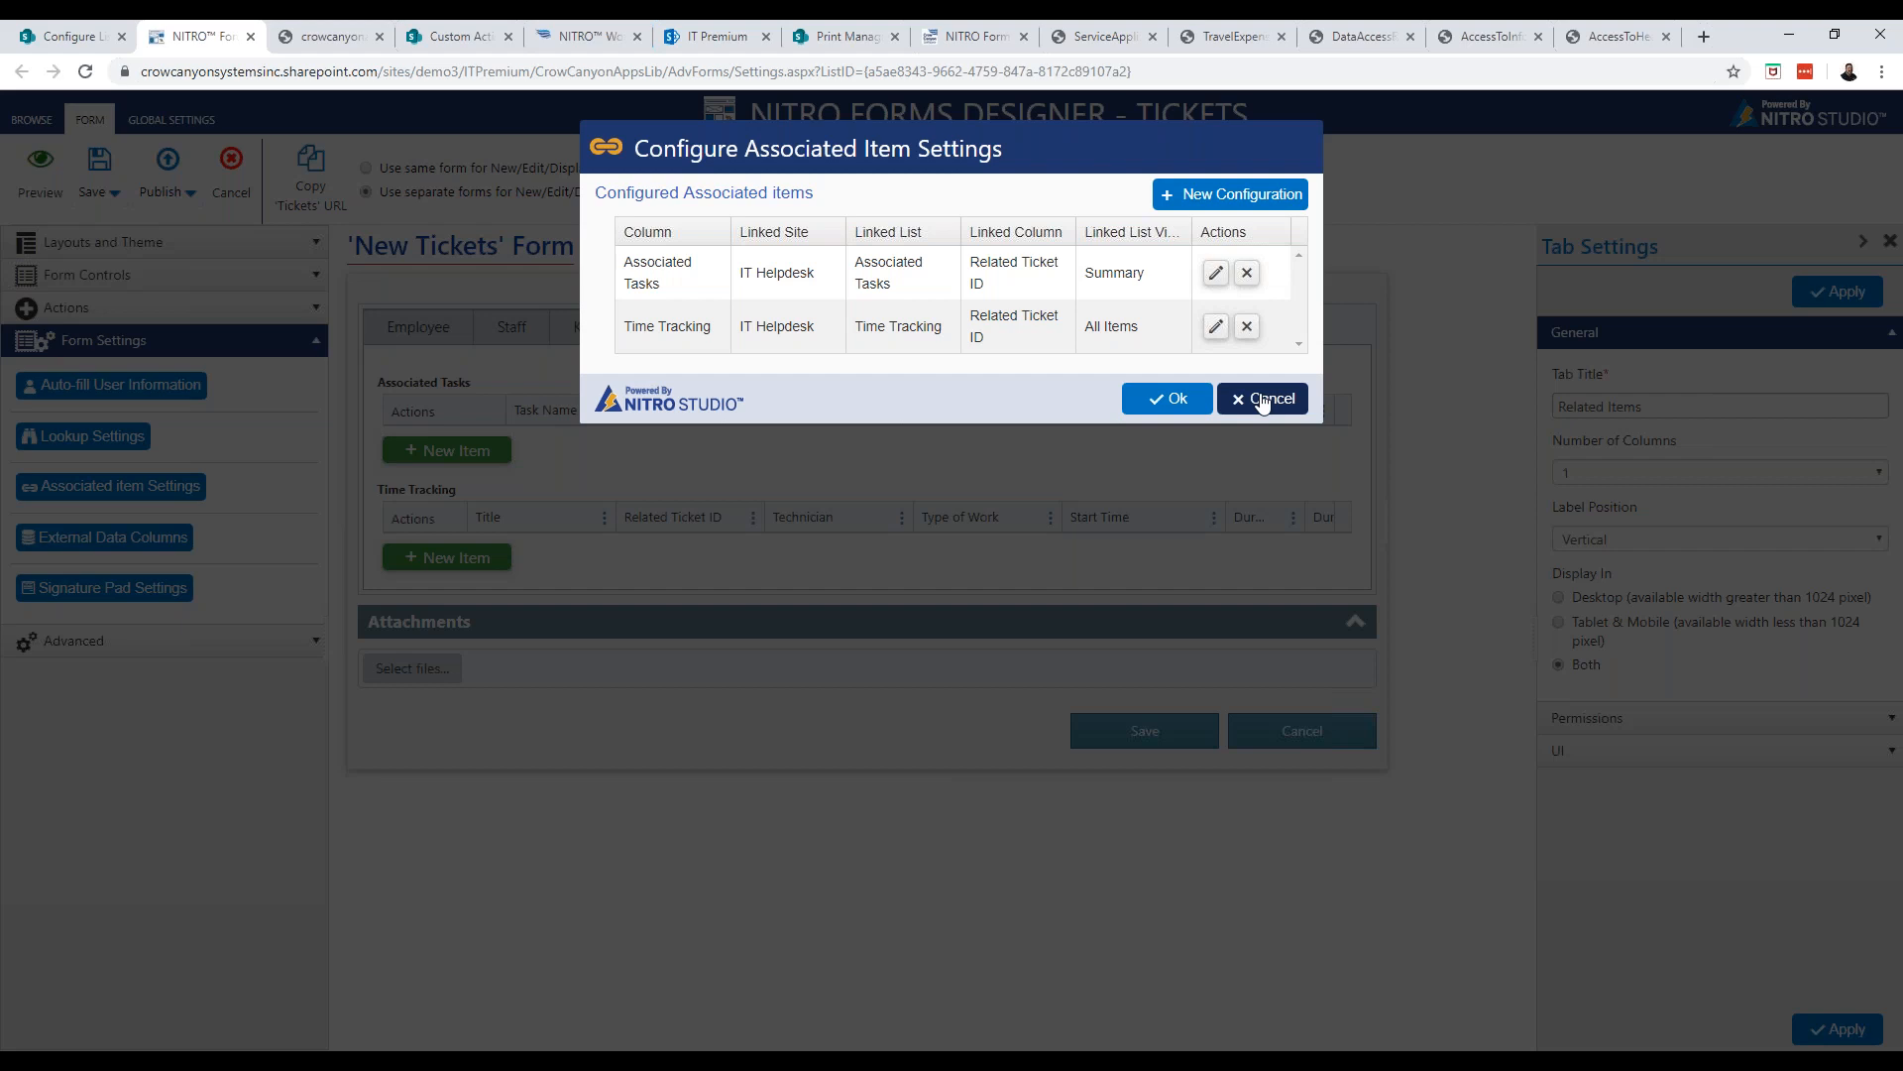
pyautogui.click(1261, 401)
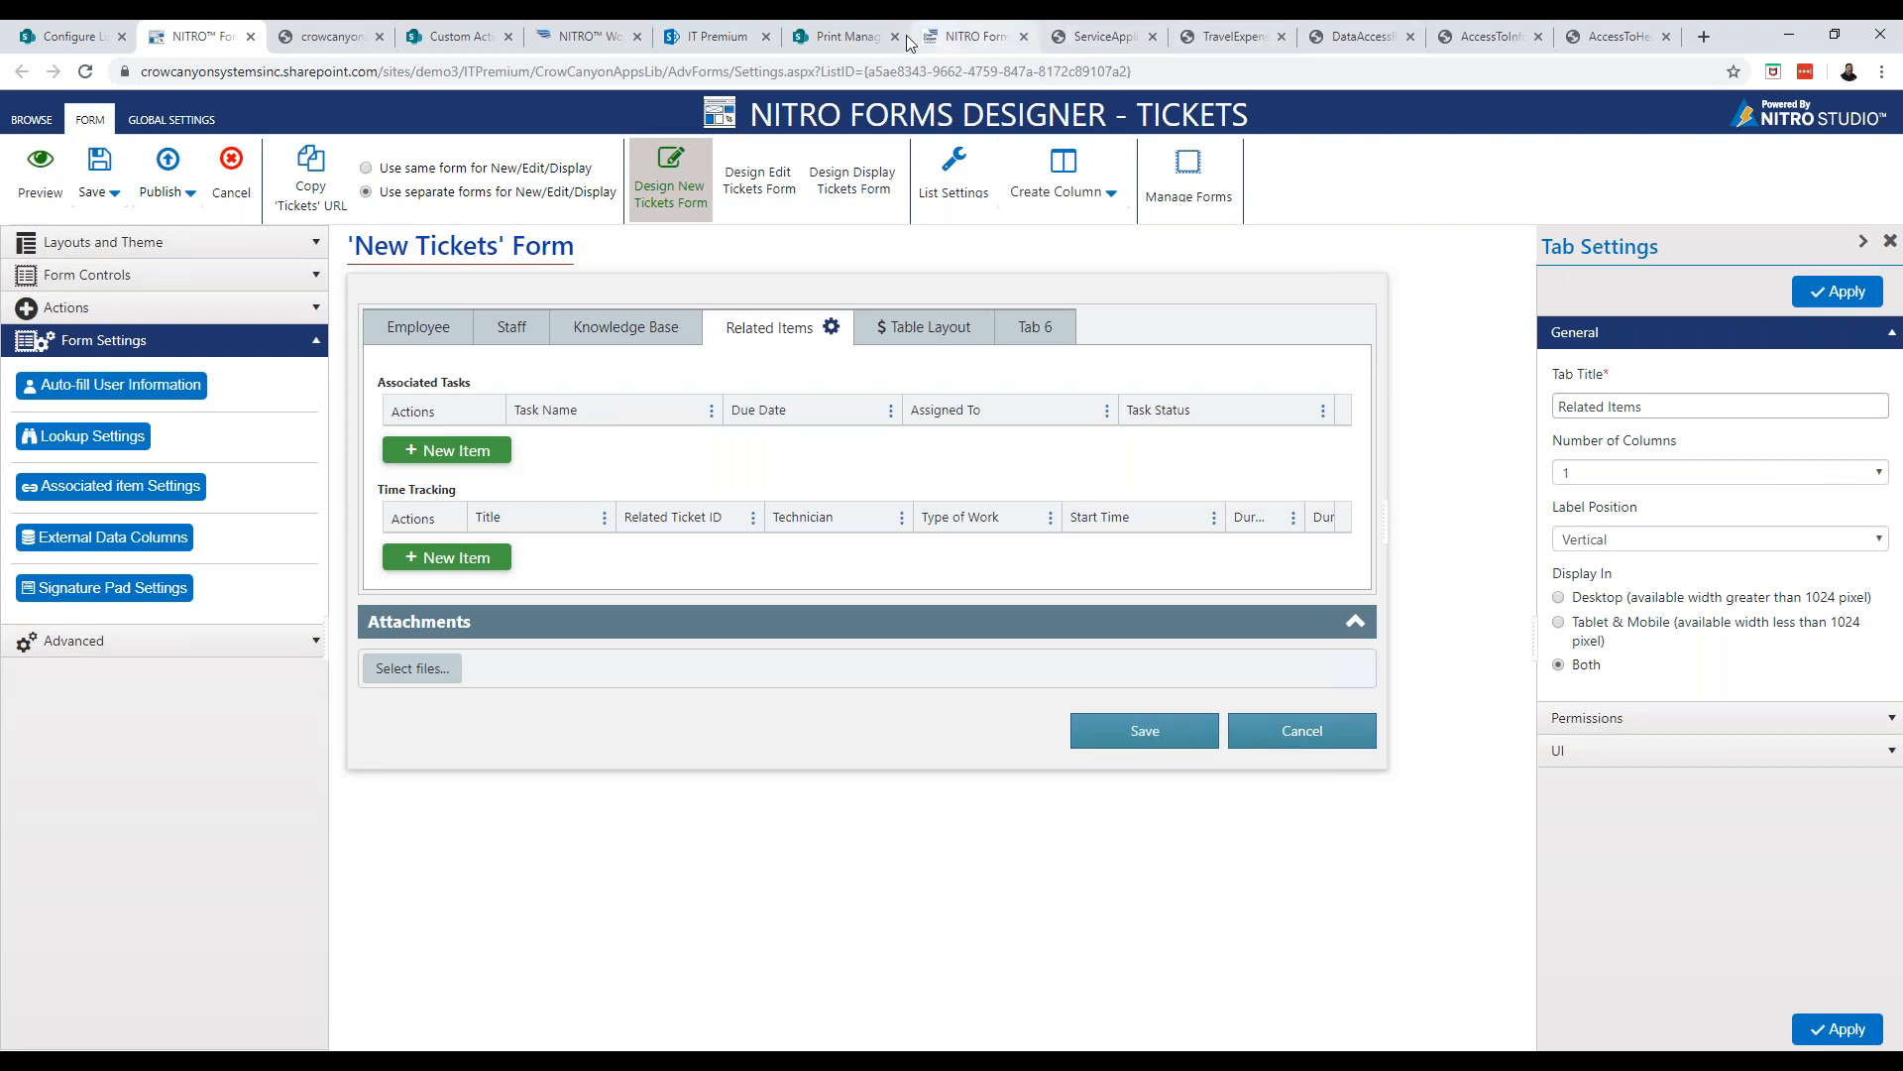
# Look at the Print Manager's list print templates, and close the Tickets List Settings dialog on the Configure Lists page
pyautogui.click(863, 40)
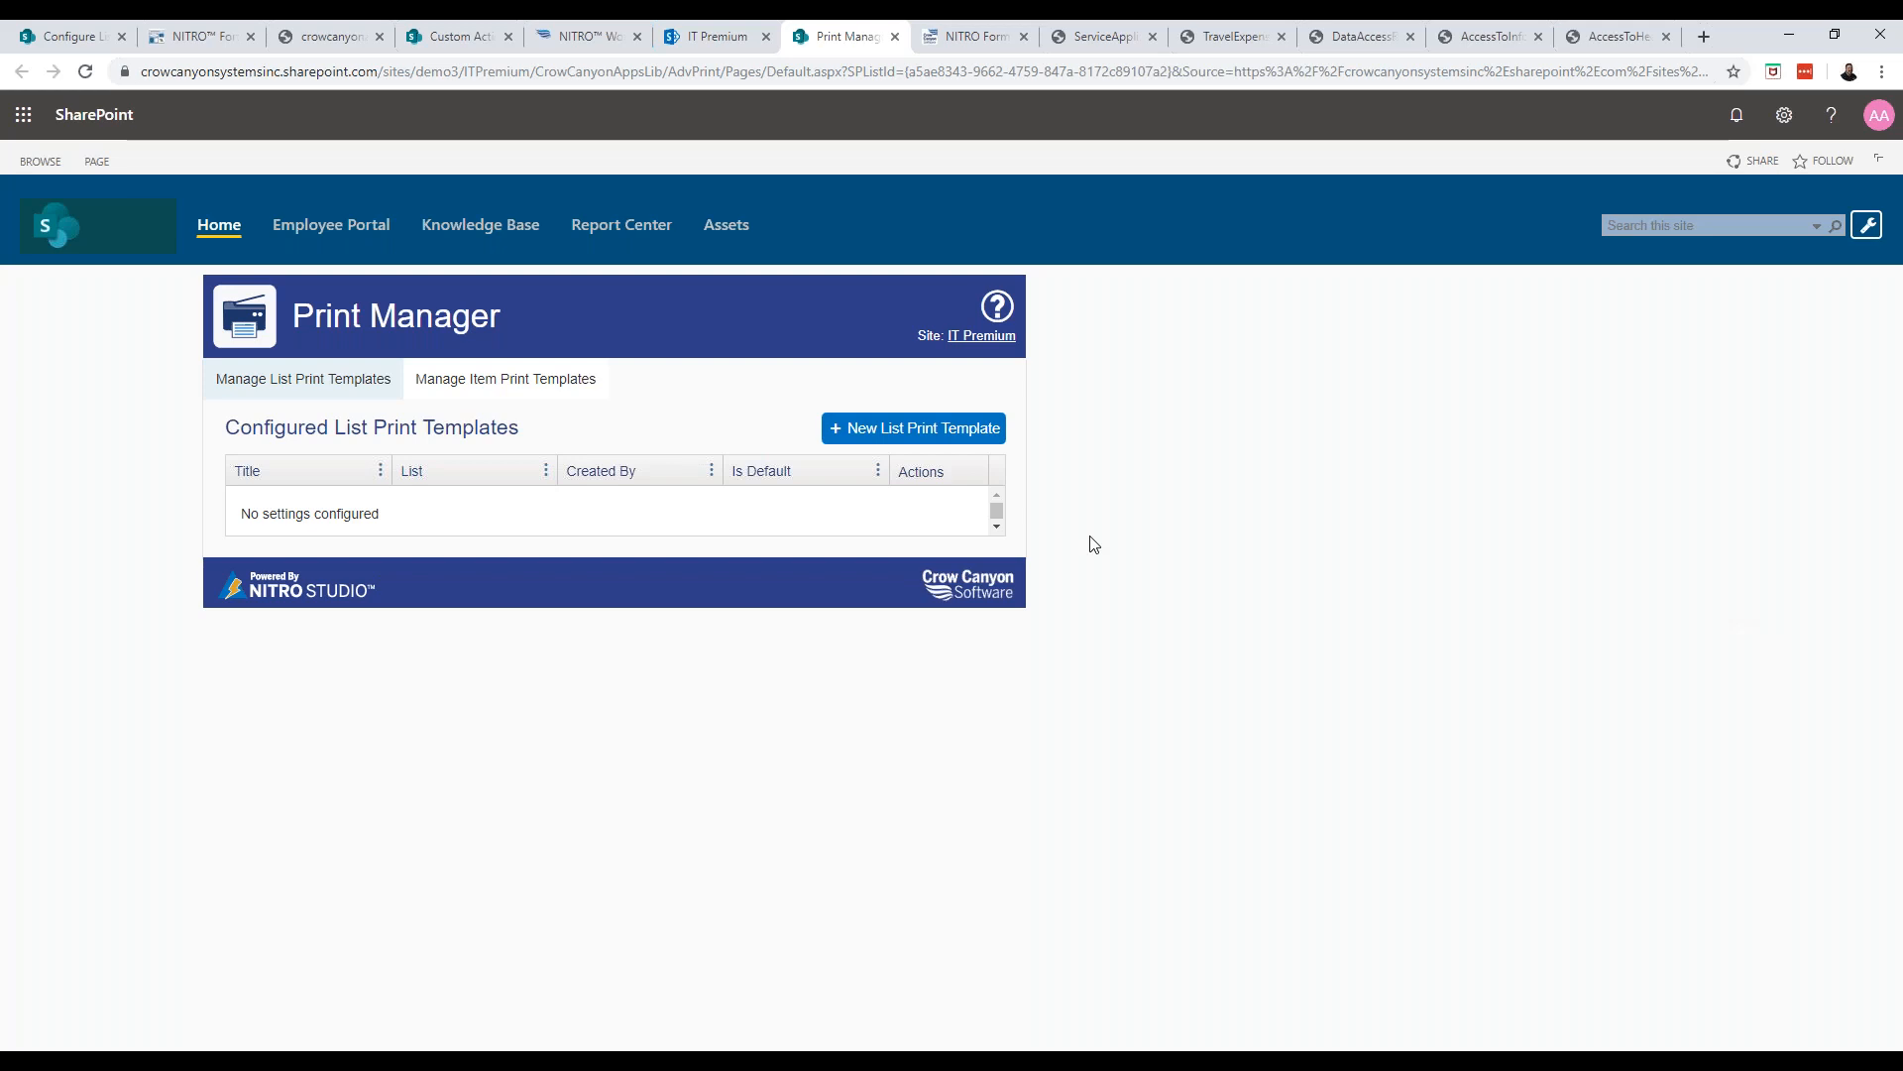
pyautogui.click(91, 45)
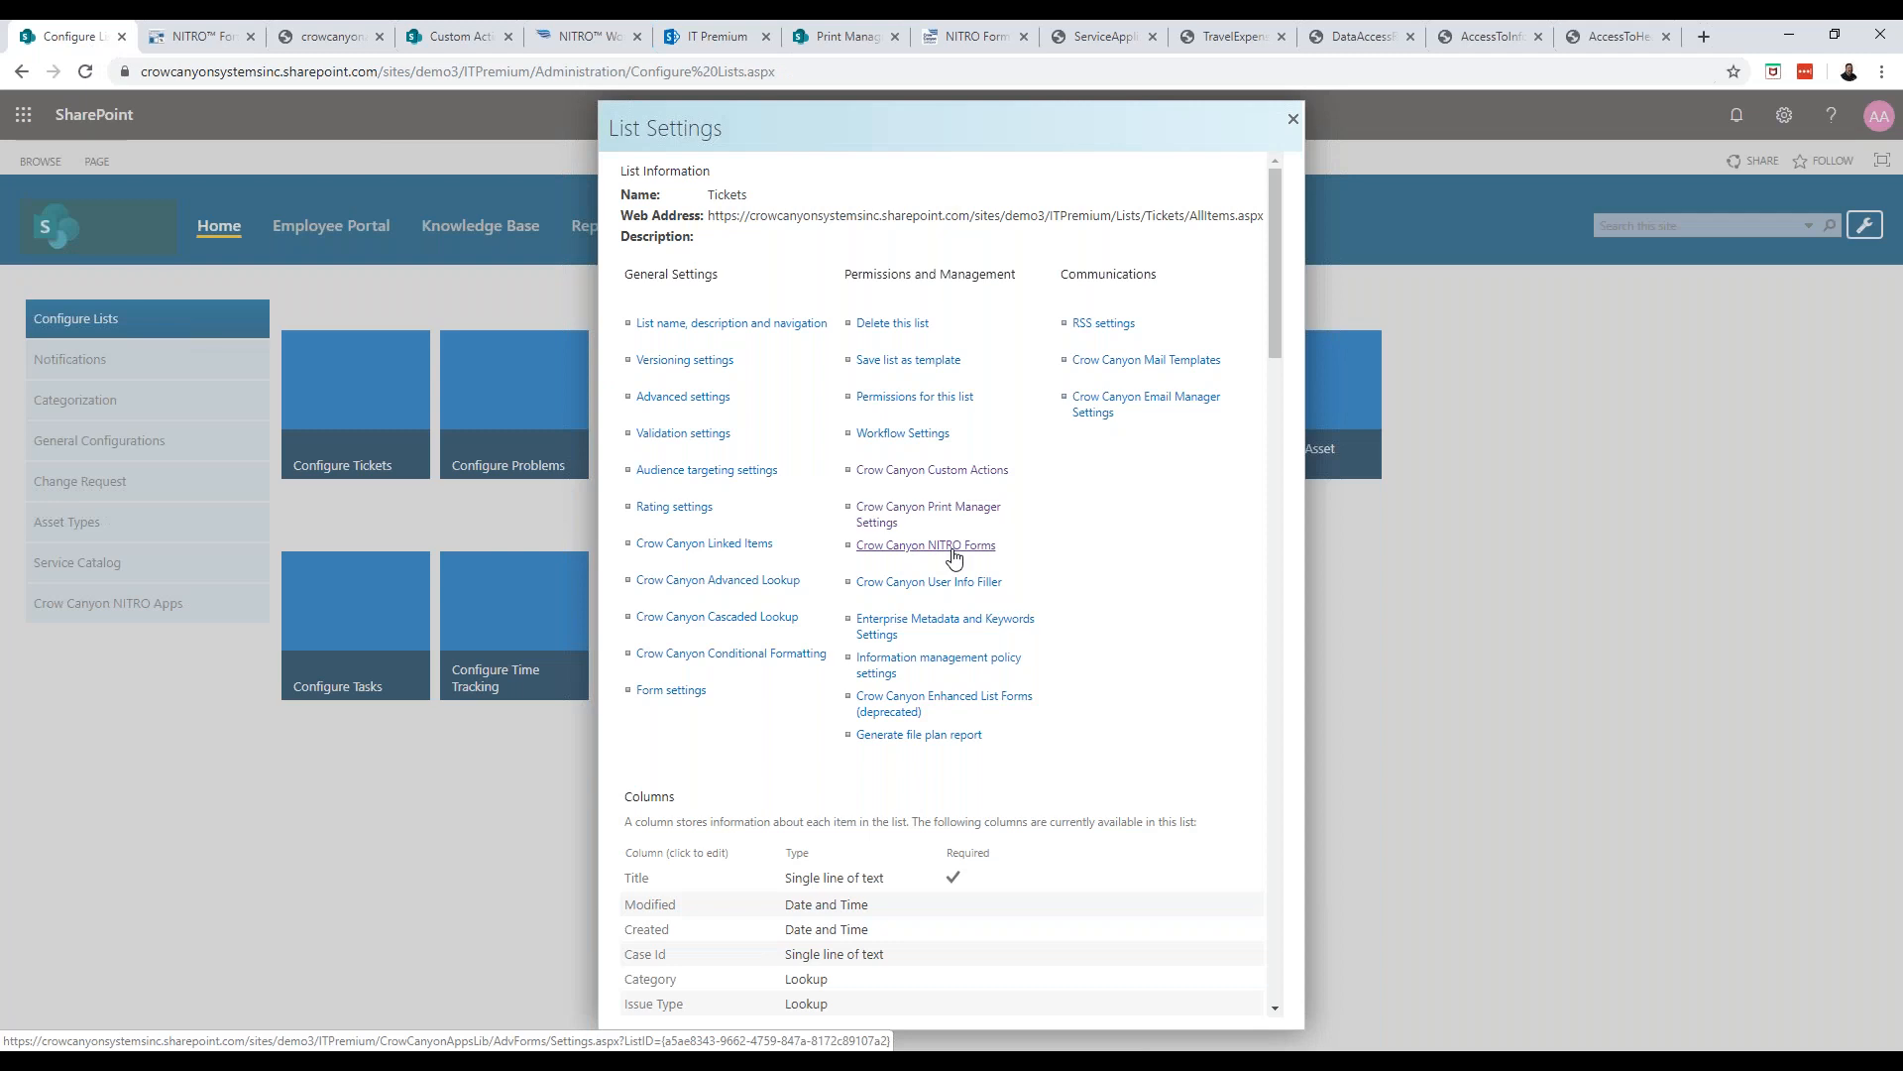
pyautogui.click(1294, 120)
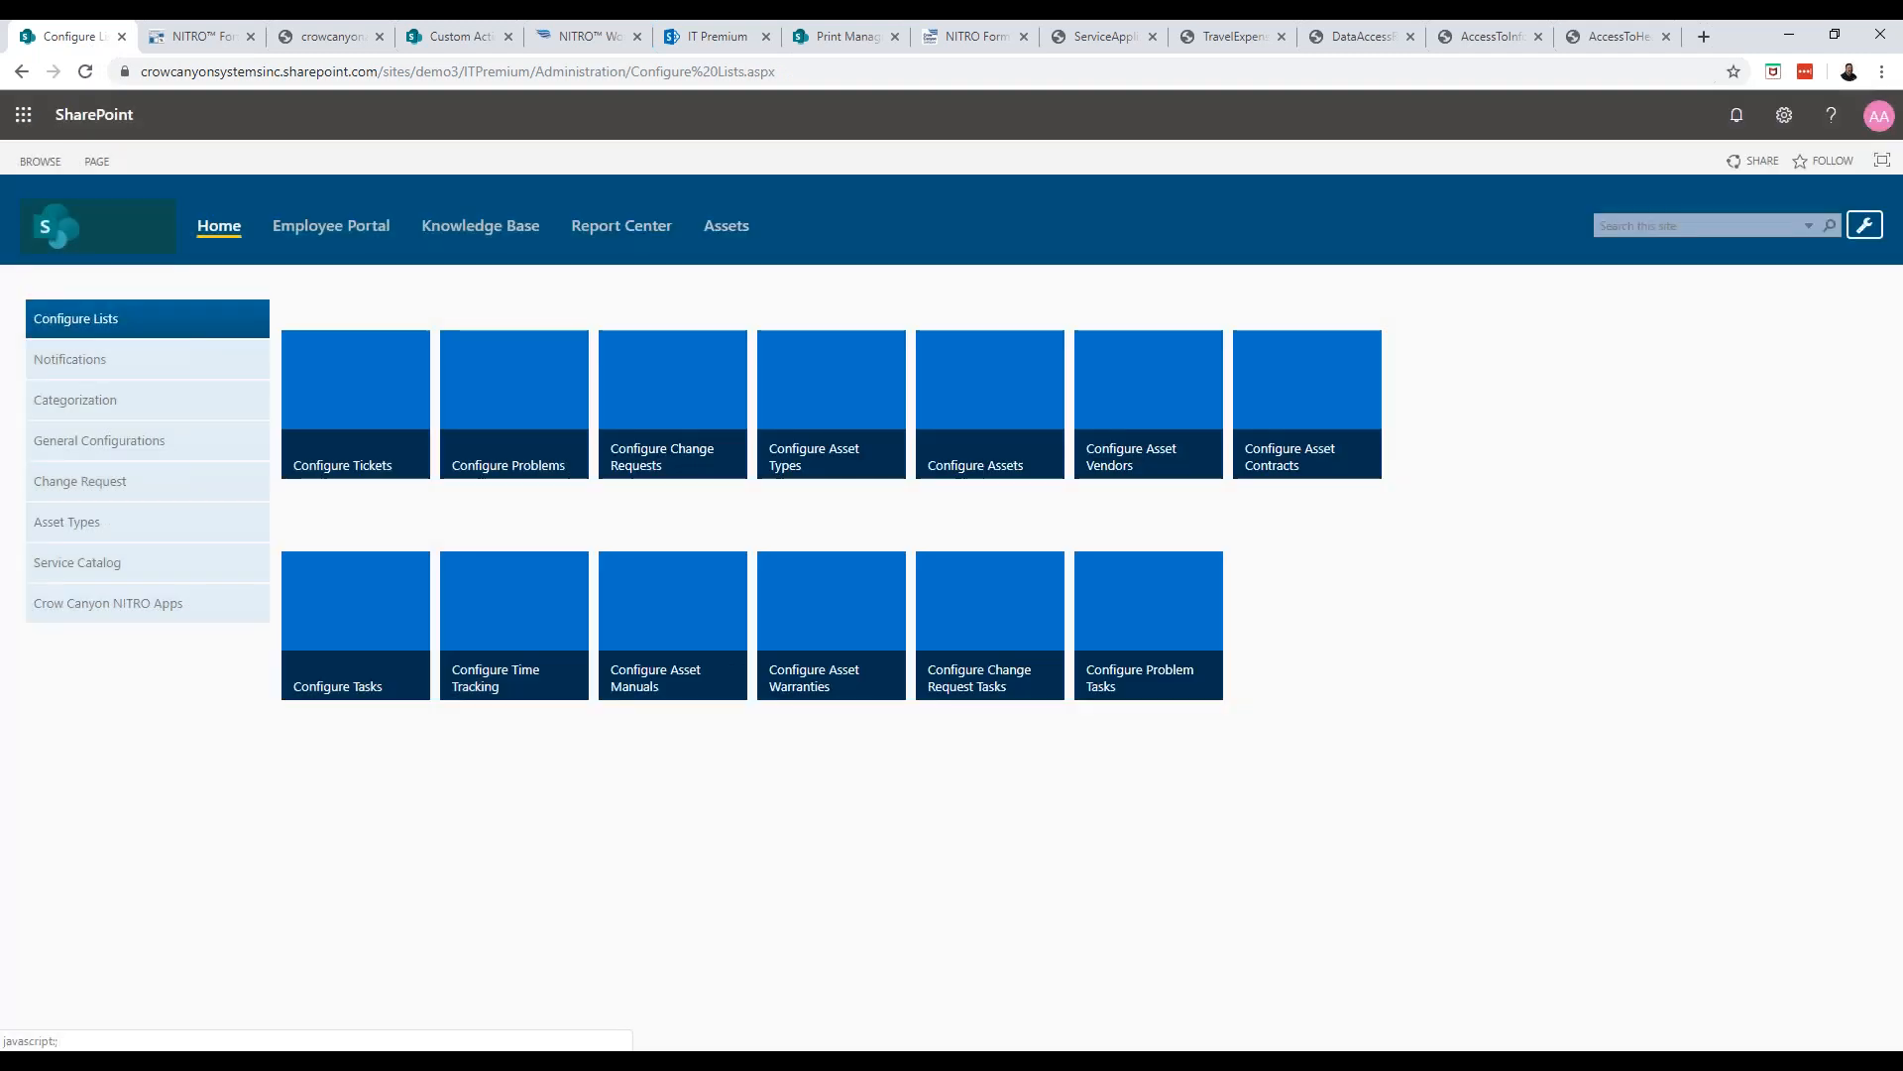
pyautogui.click(1849, 75)
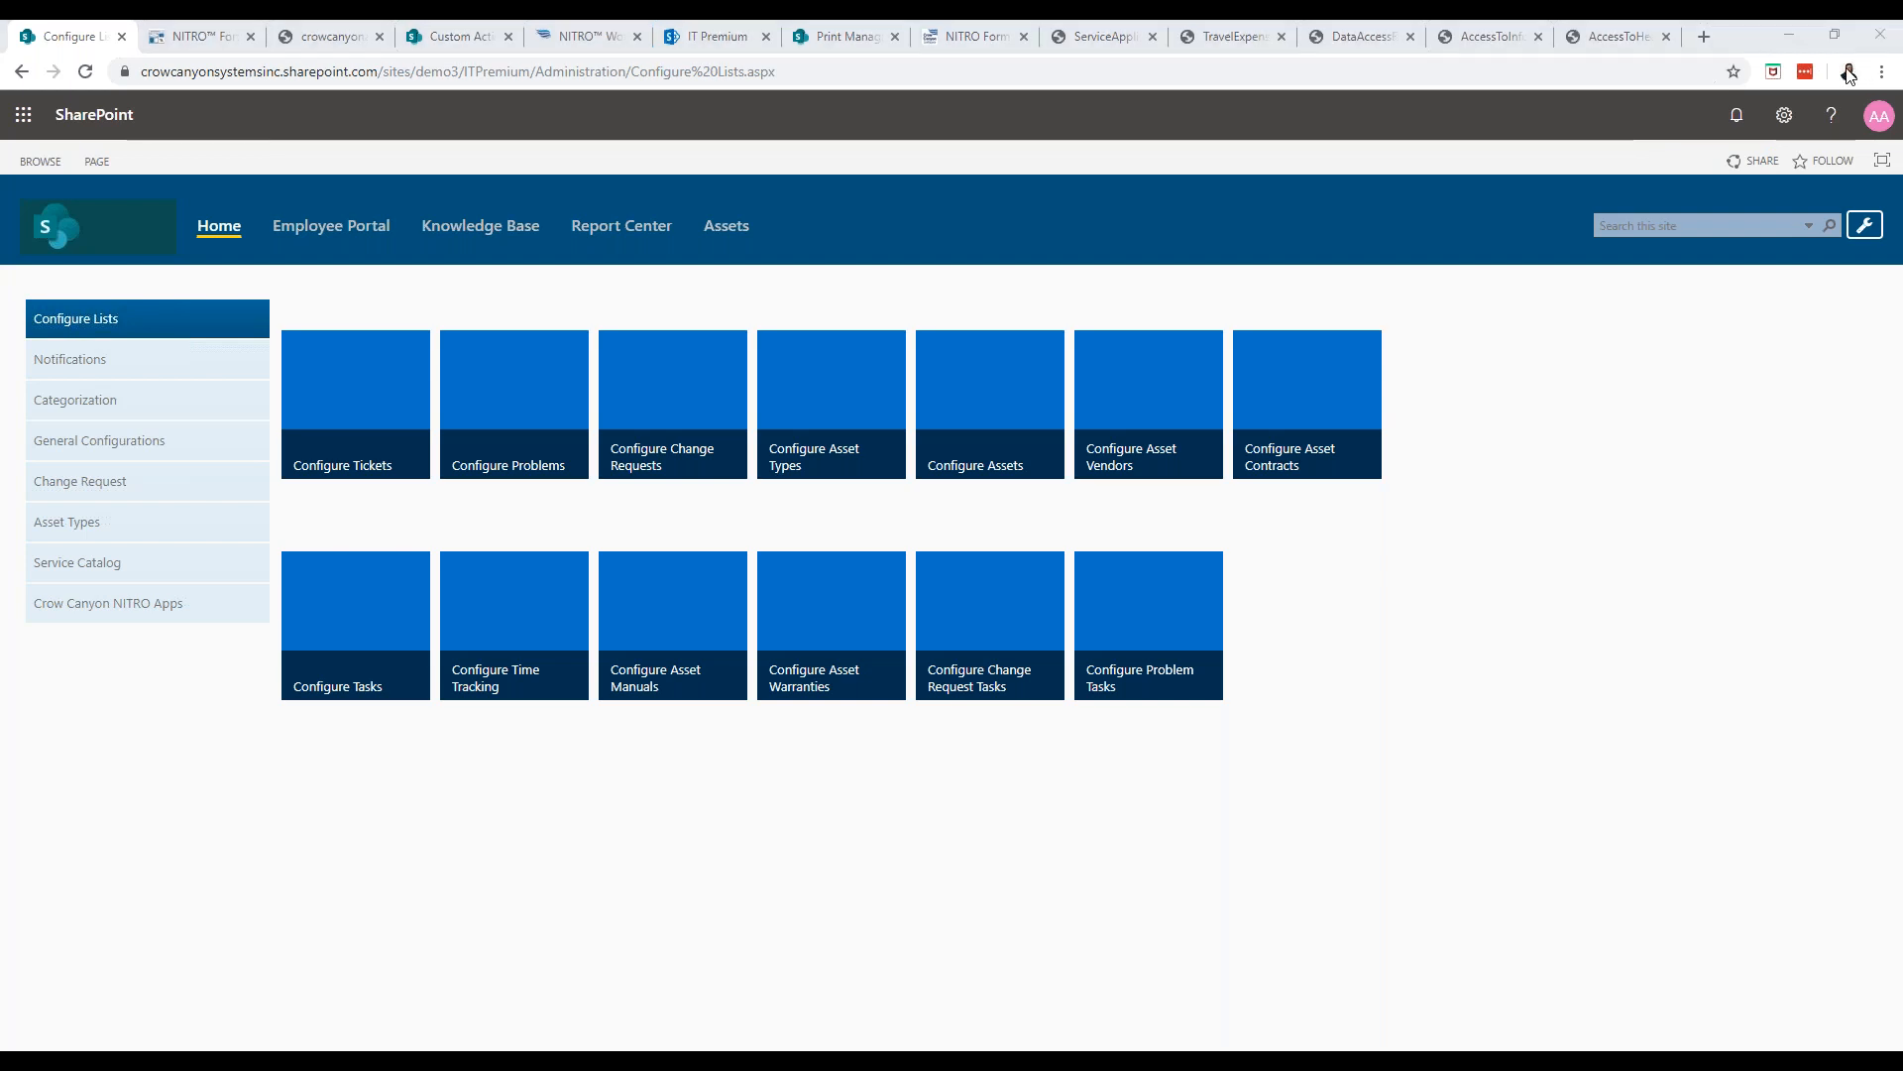
# Open the Tickets list from the IT Premium site contents and check its additional list commands
pyautogui.click(1784, 115)
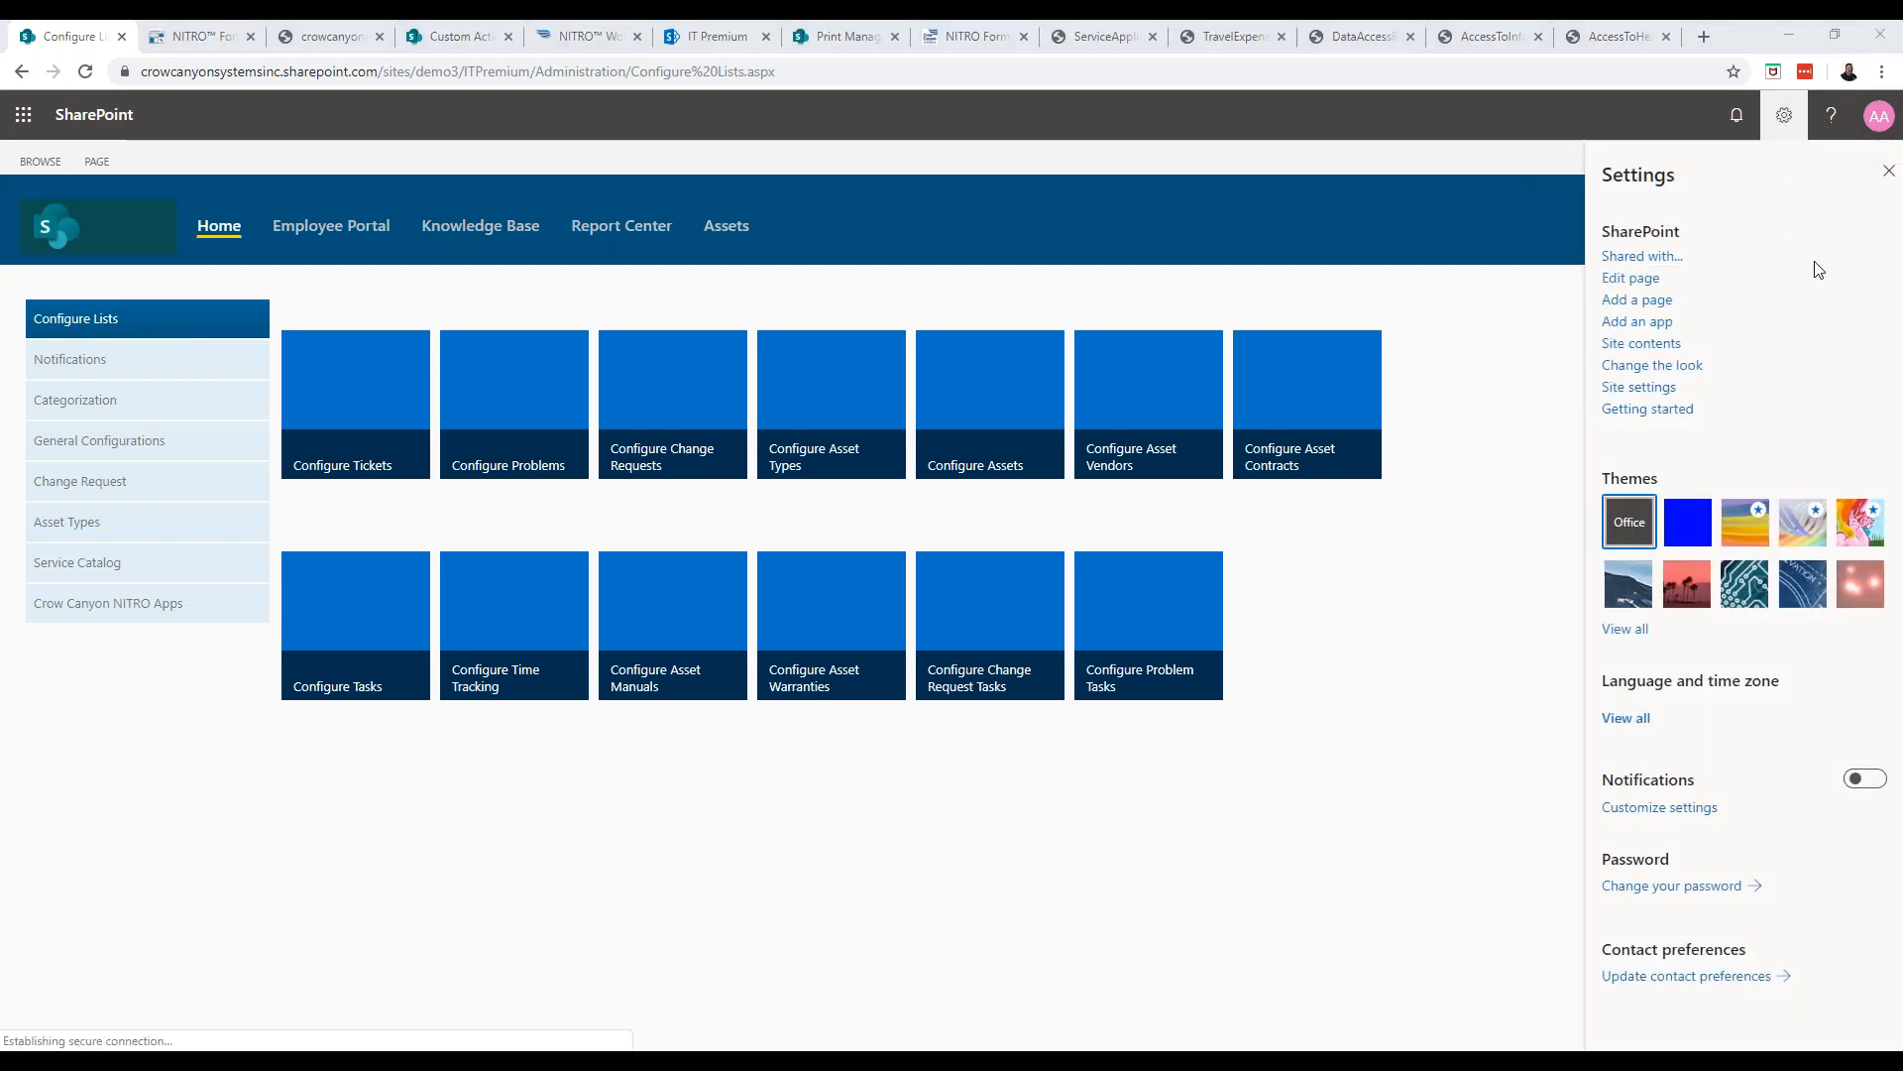
pyautogui.click(1642, 346)
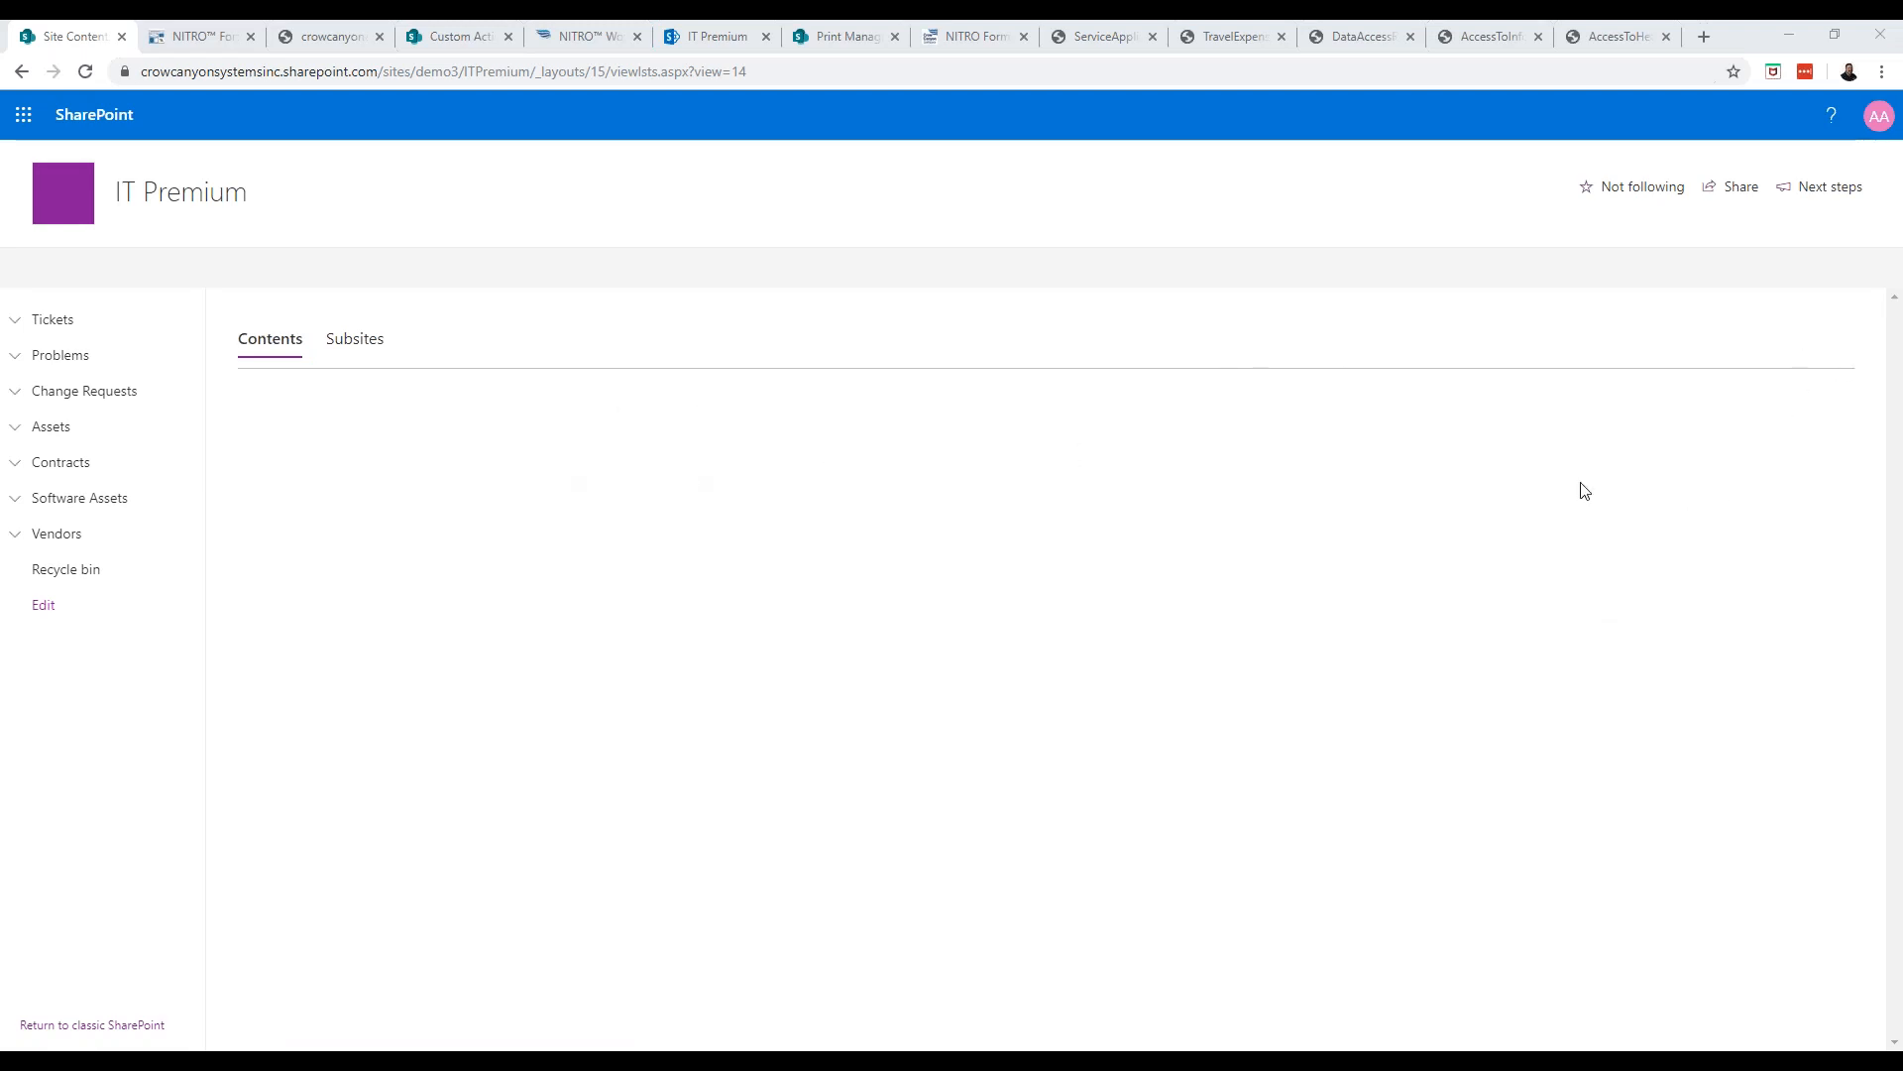
pyautogui.scroll(-15, 442, 662)
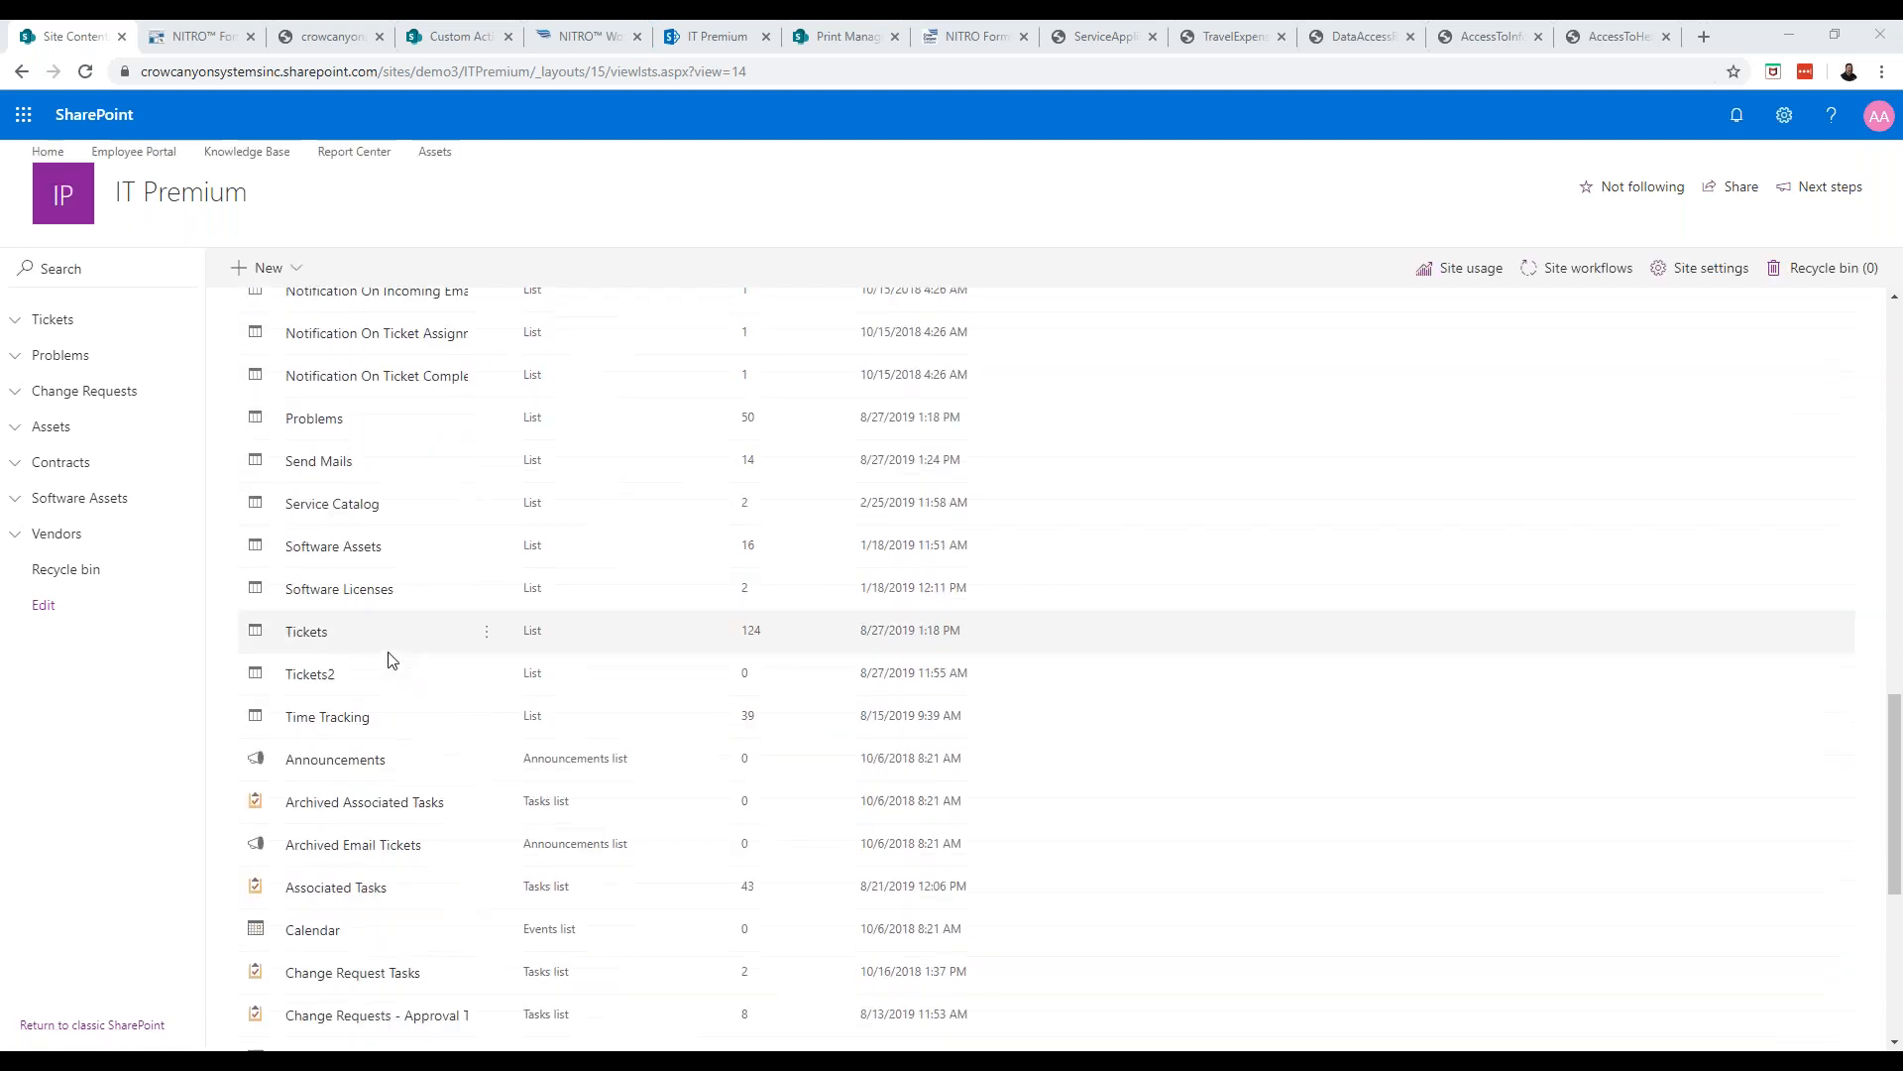
pyautogui.click(319, 631)
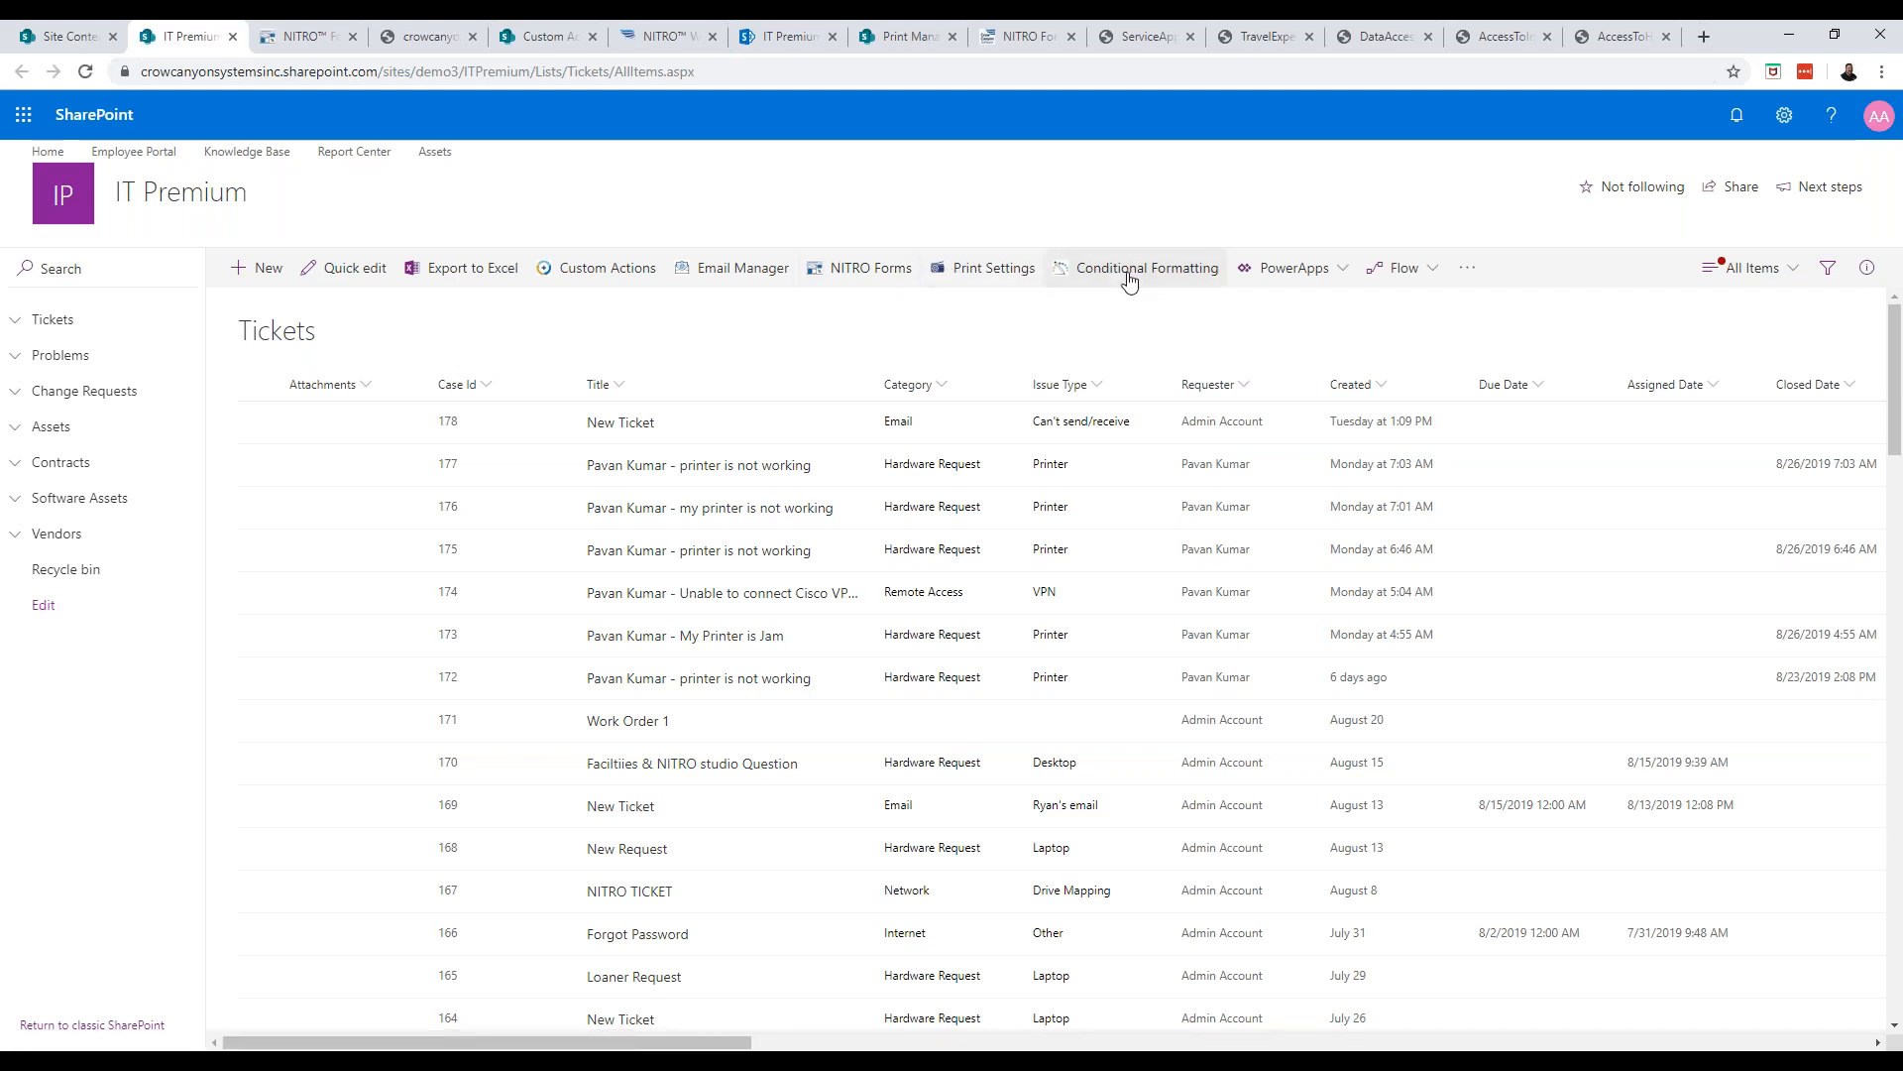
pyautogui.click(1467, 270)
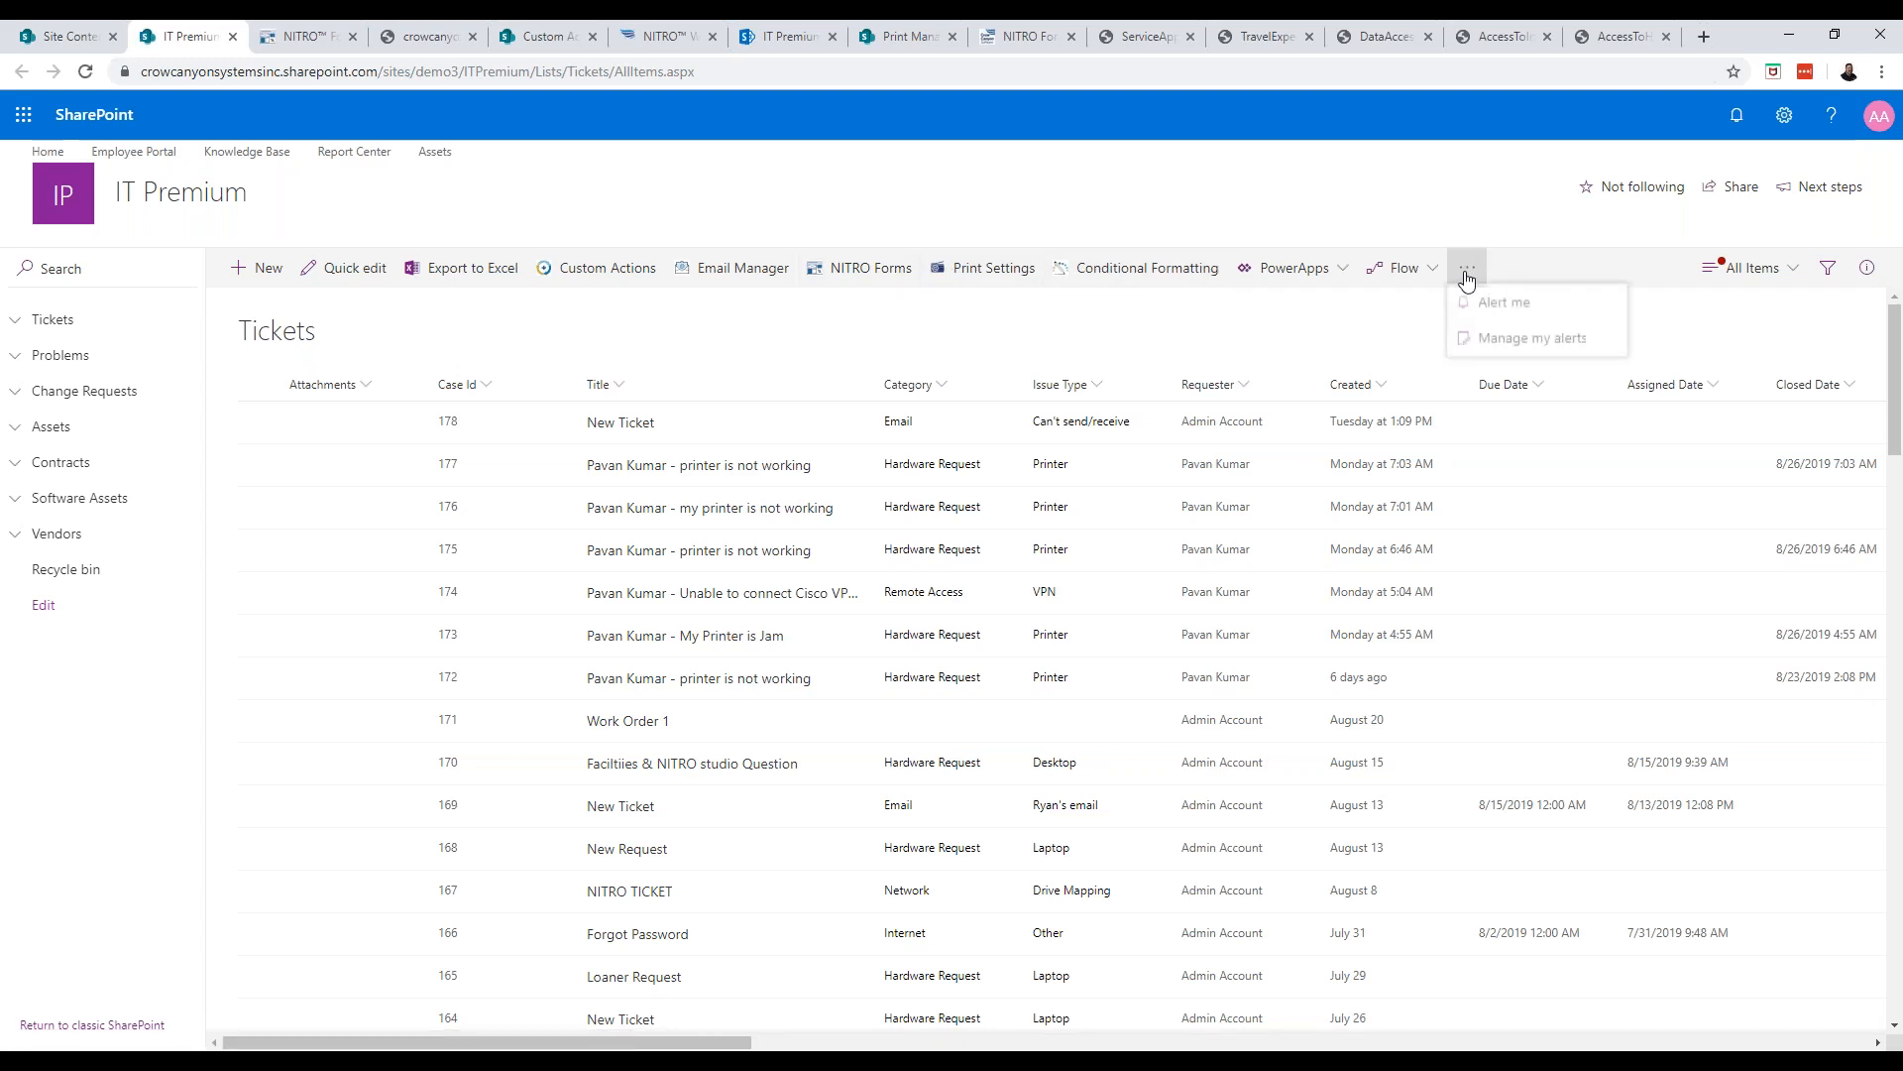
pyautogui.click(1467, 273)
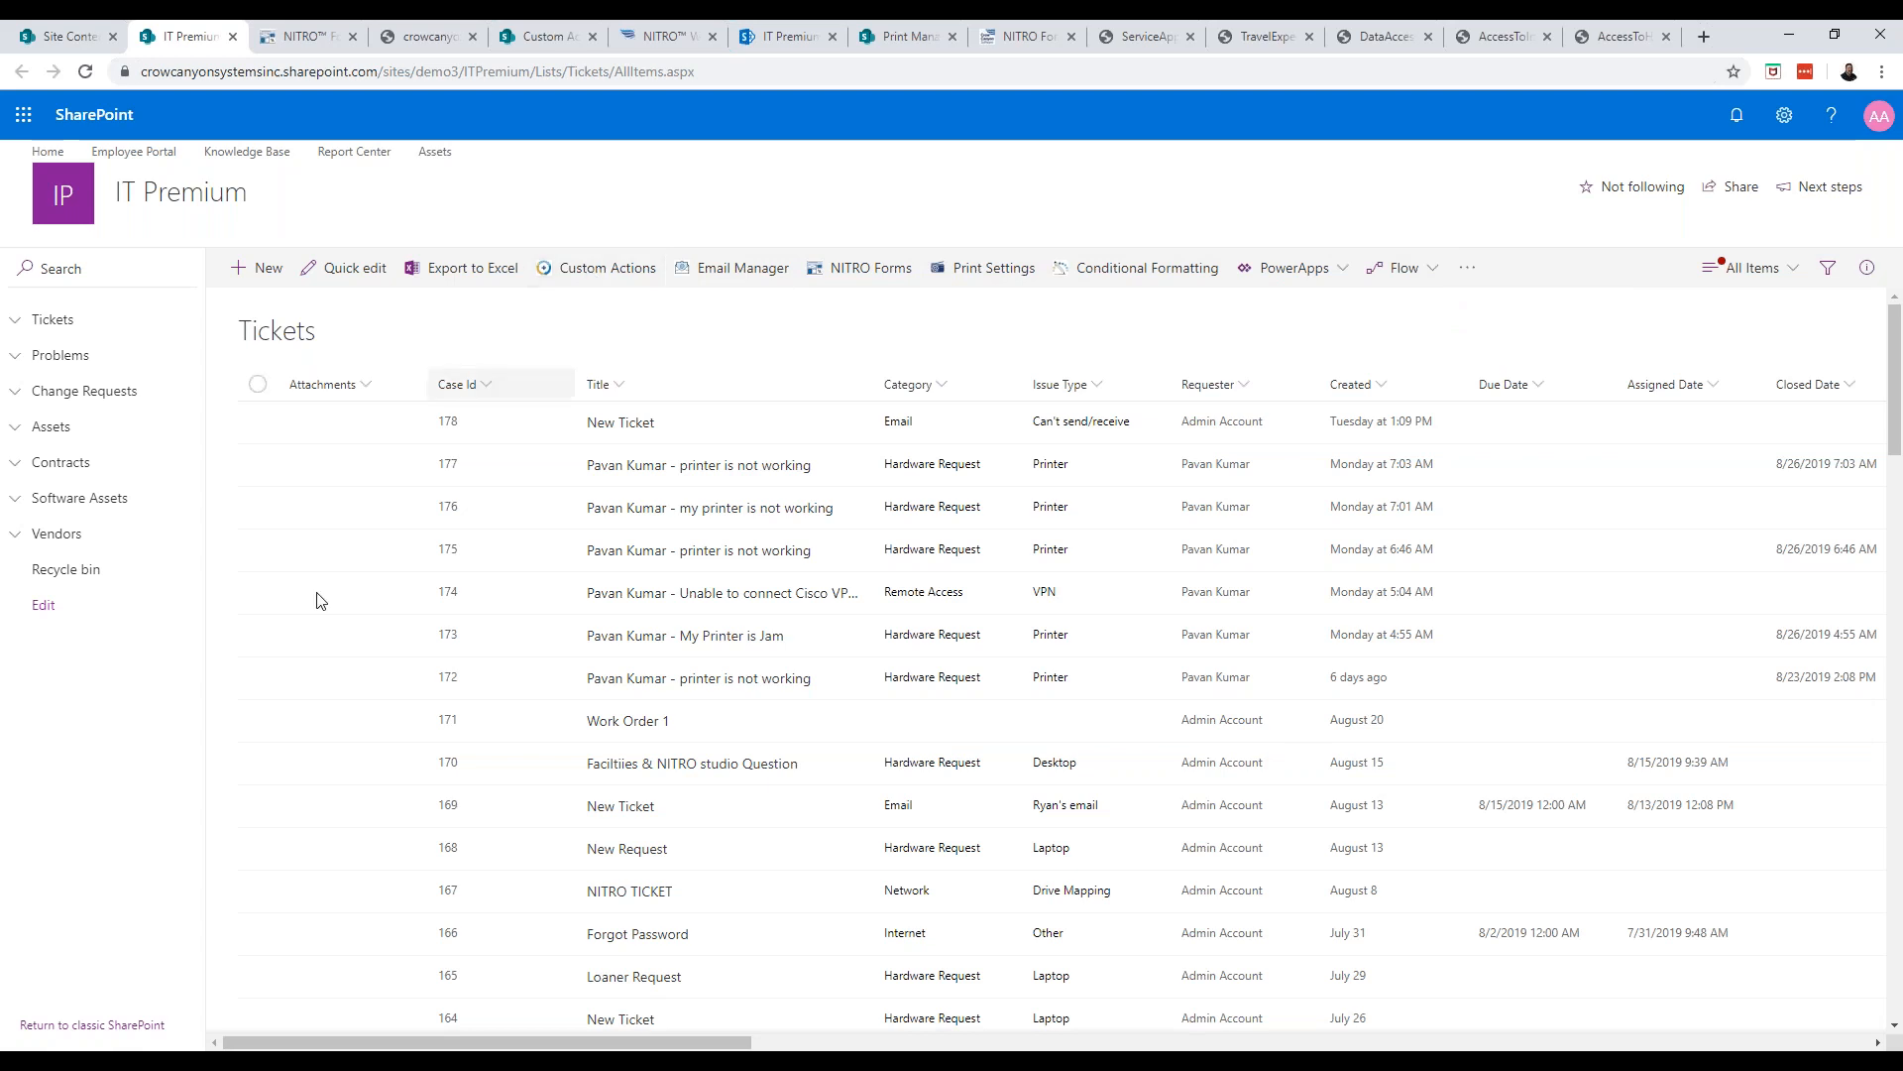
# Switch the Tickets list to classic SharePoint and display its list management and settings commands
pyautogui.click(141, 1025)
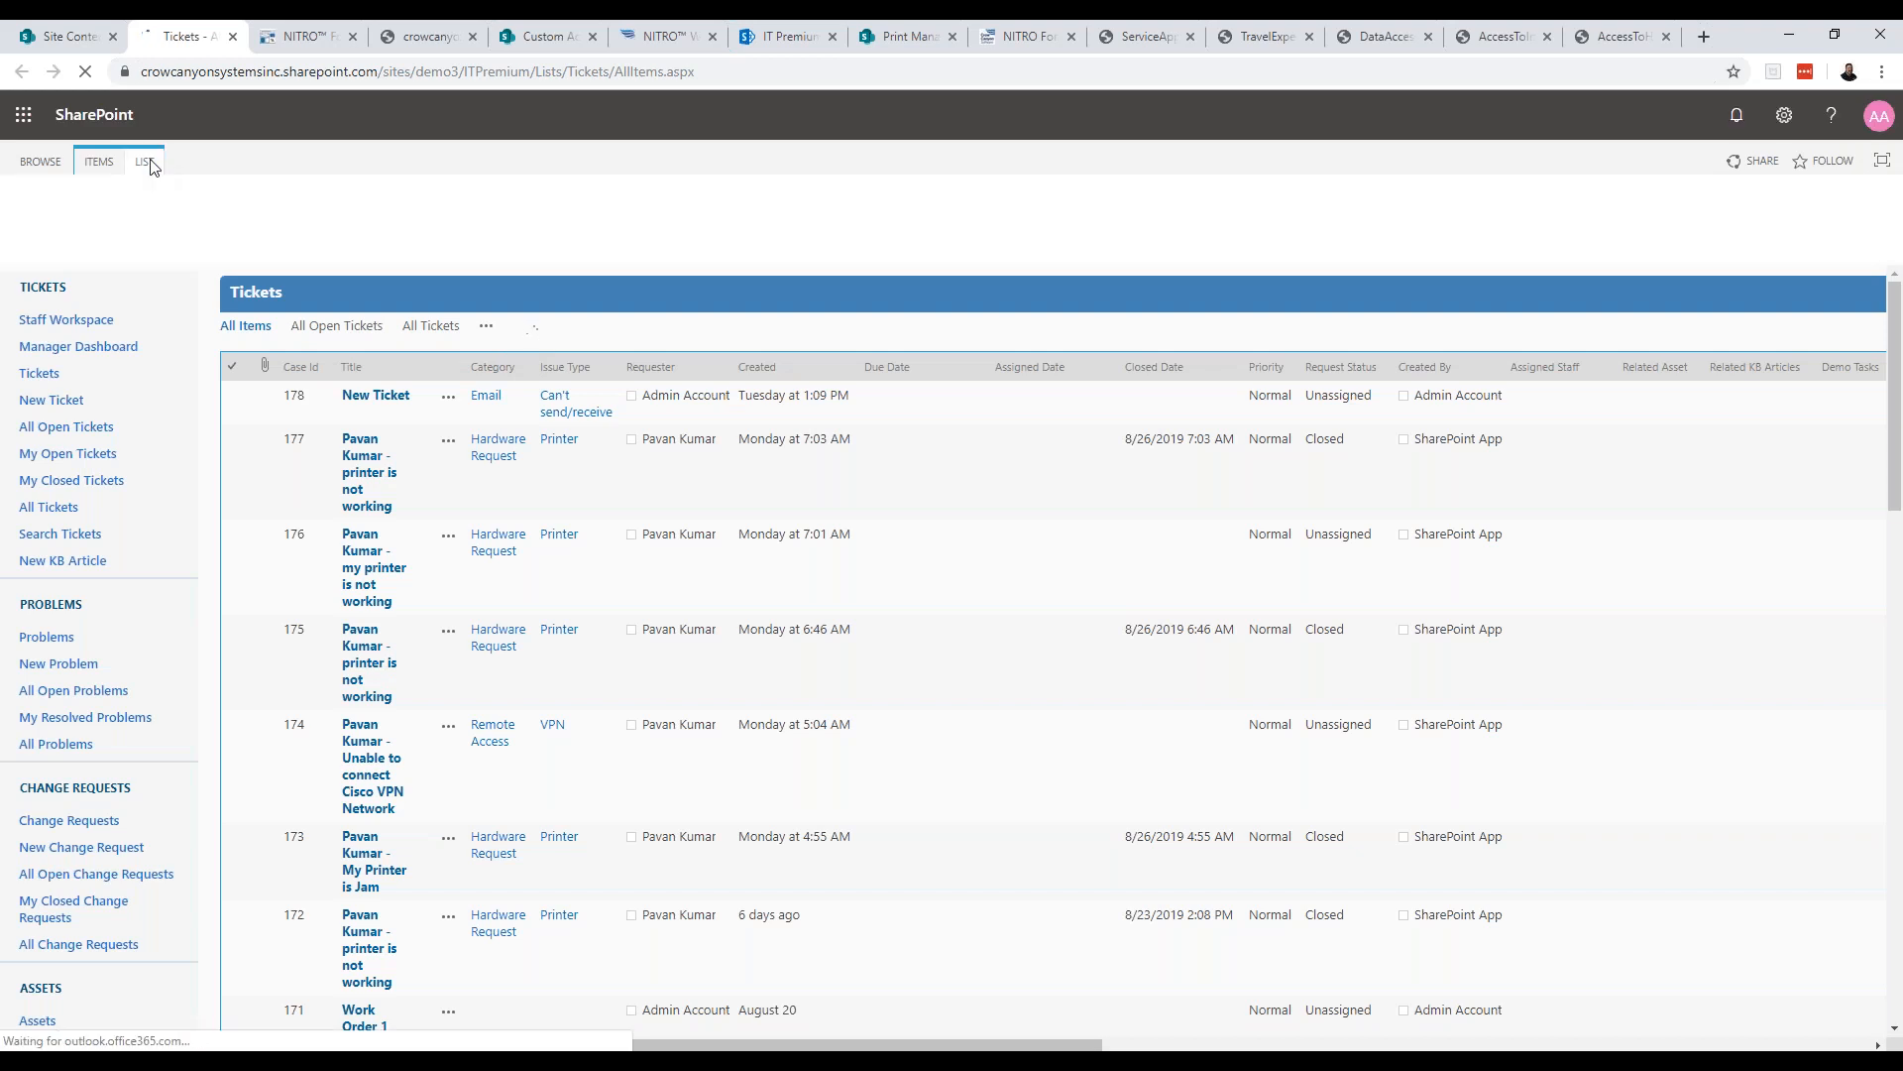
pyautogui.click(147, 163)
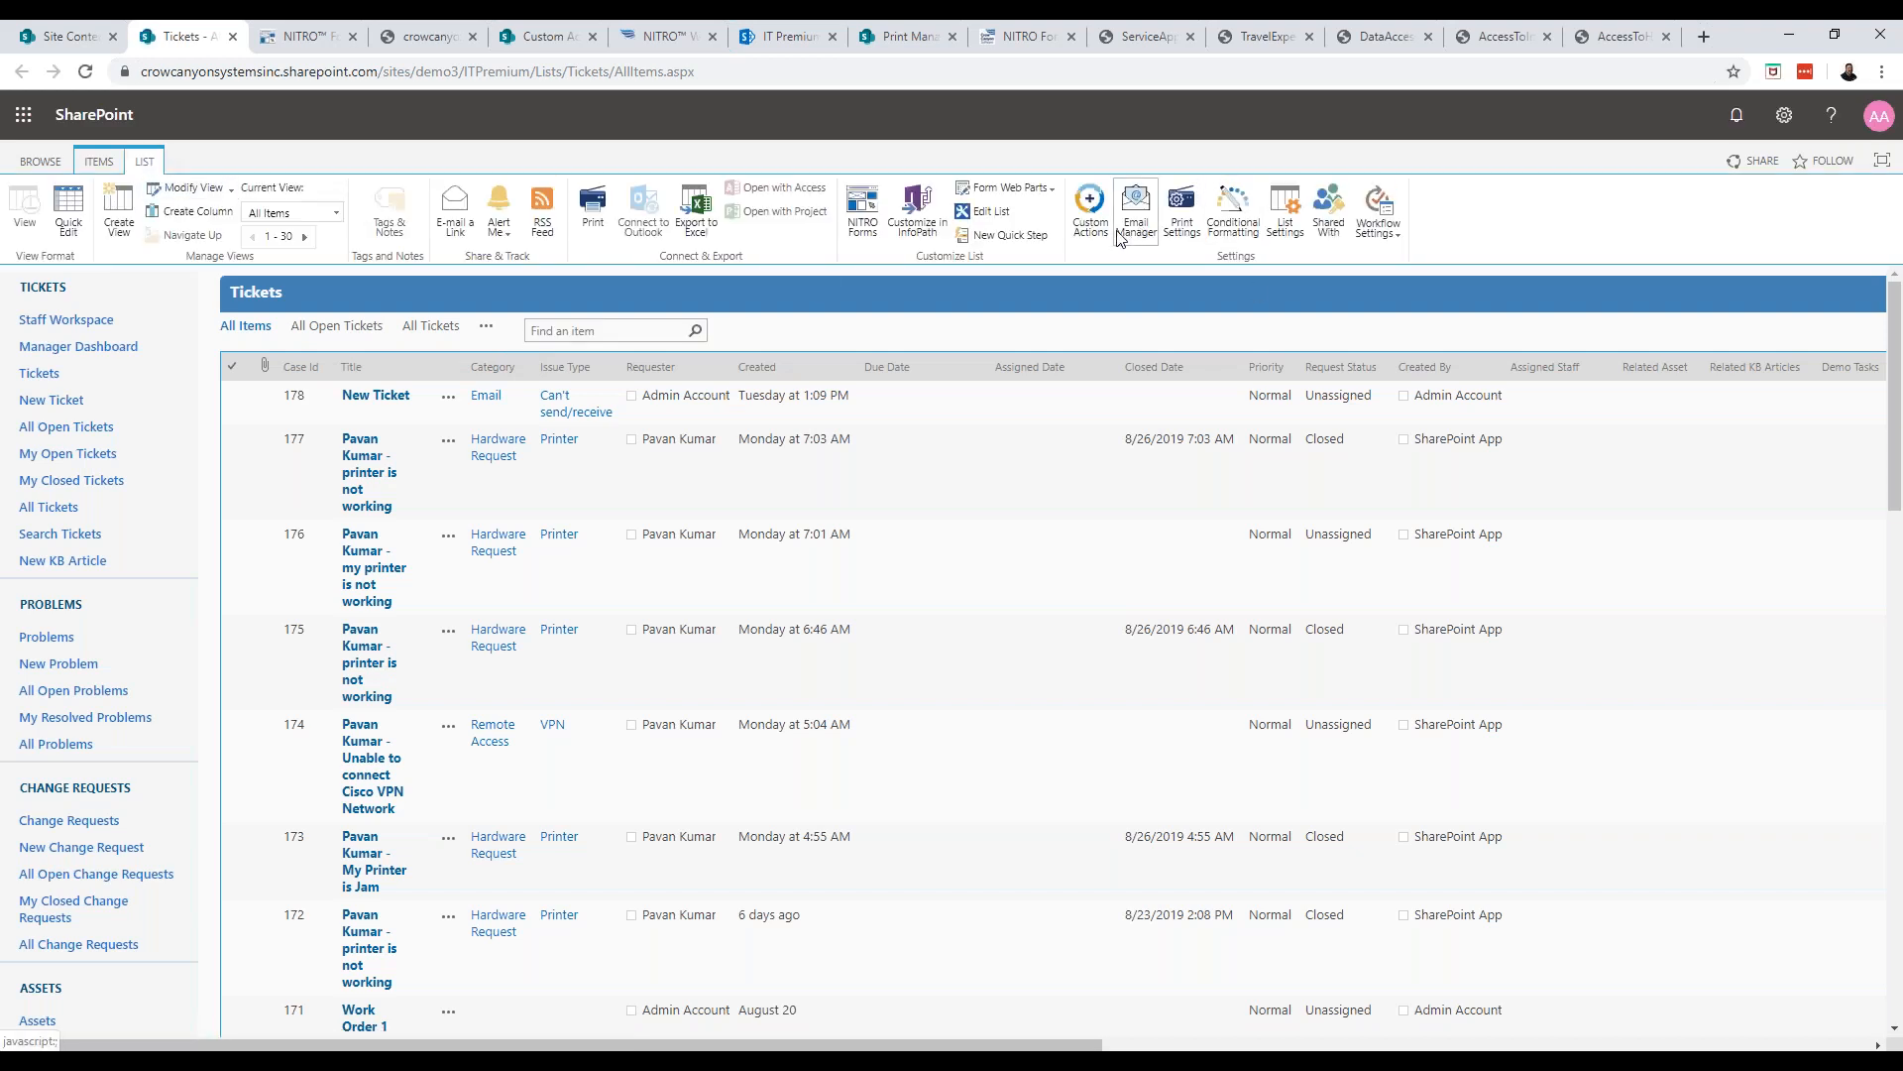
pyautogui.click(1287, 236)
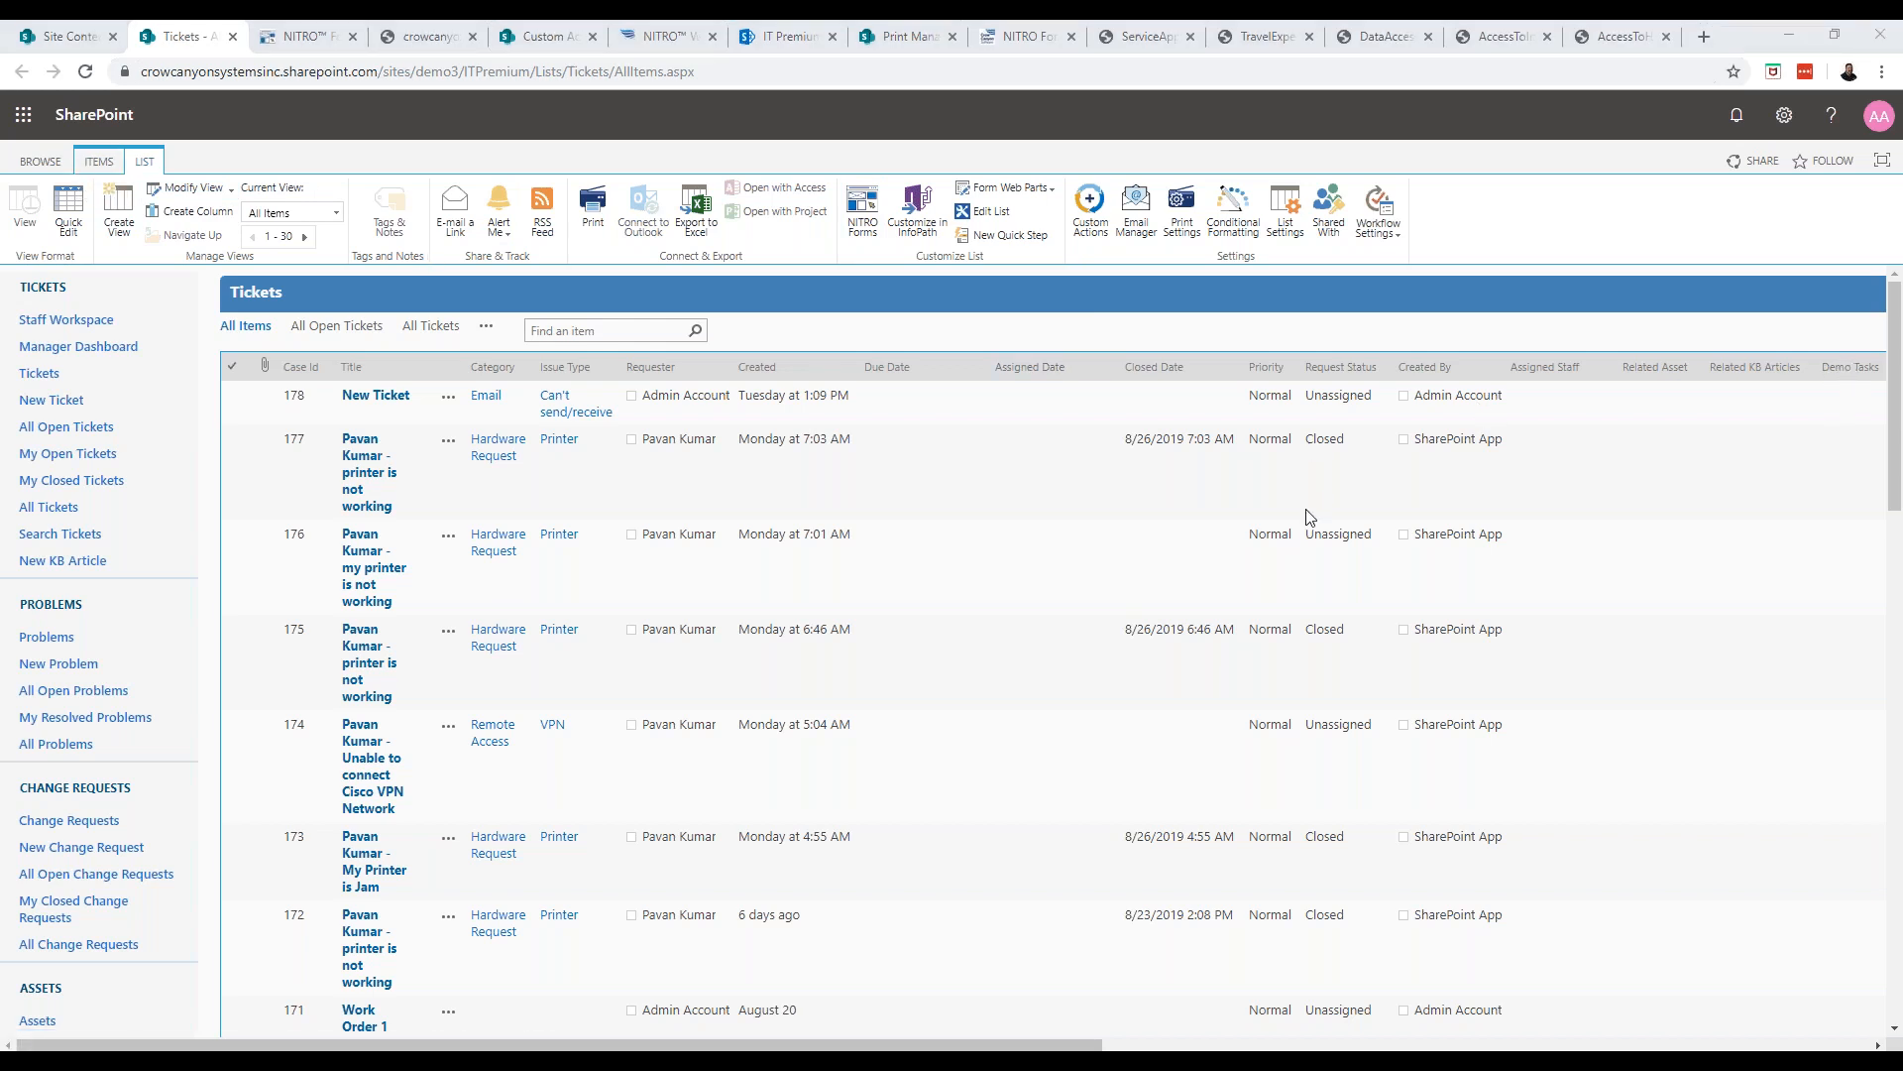
pyautogui.click(1566, 645)
pyautogui.click(1385, 687)
pyautogui.click(1576, 744)
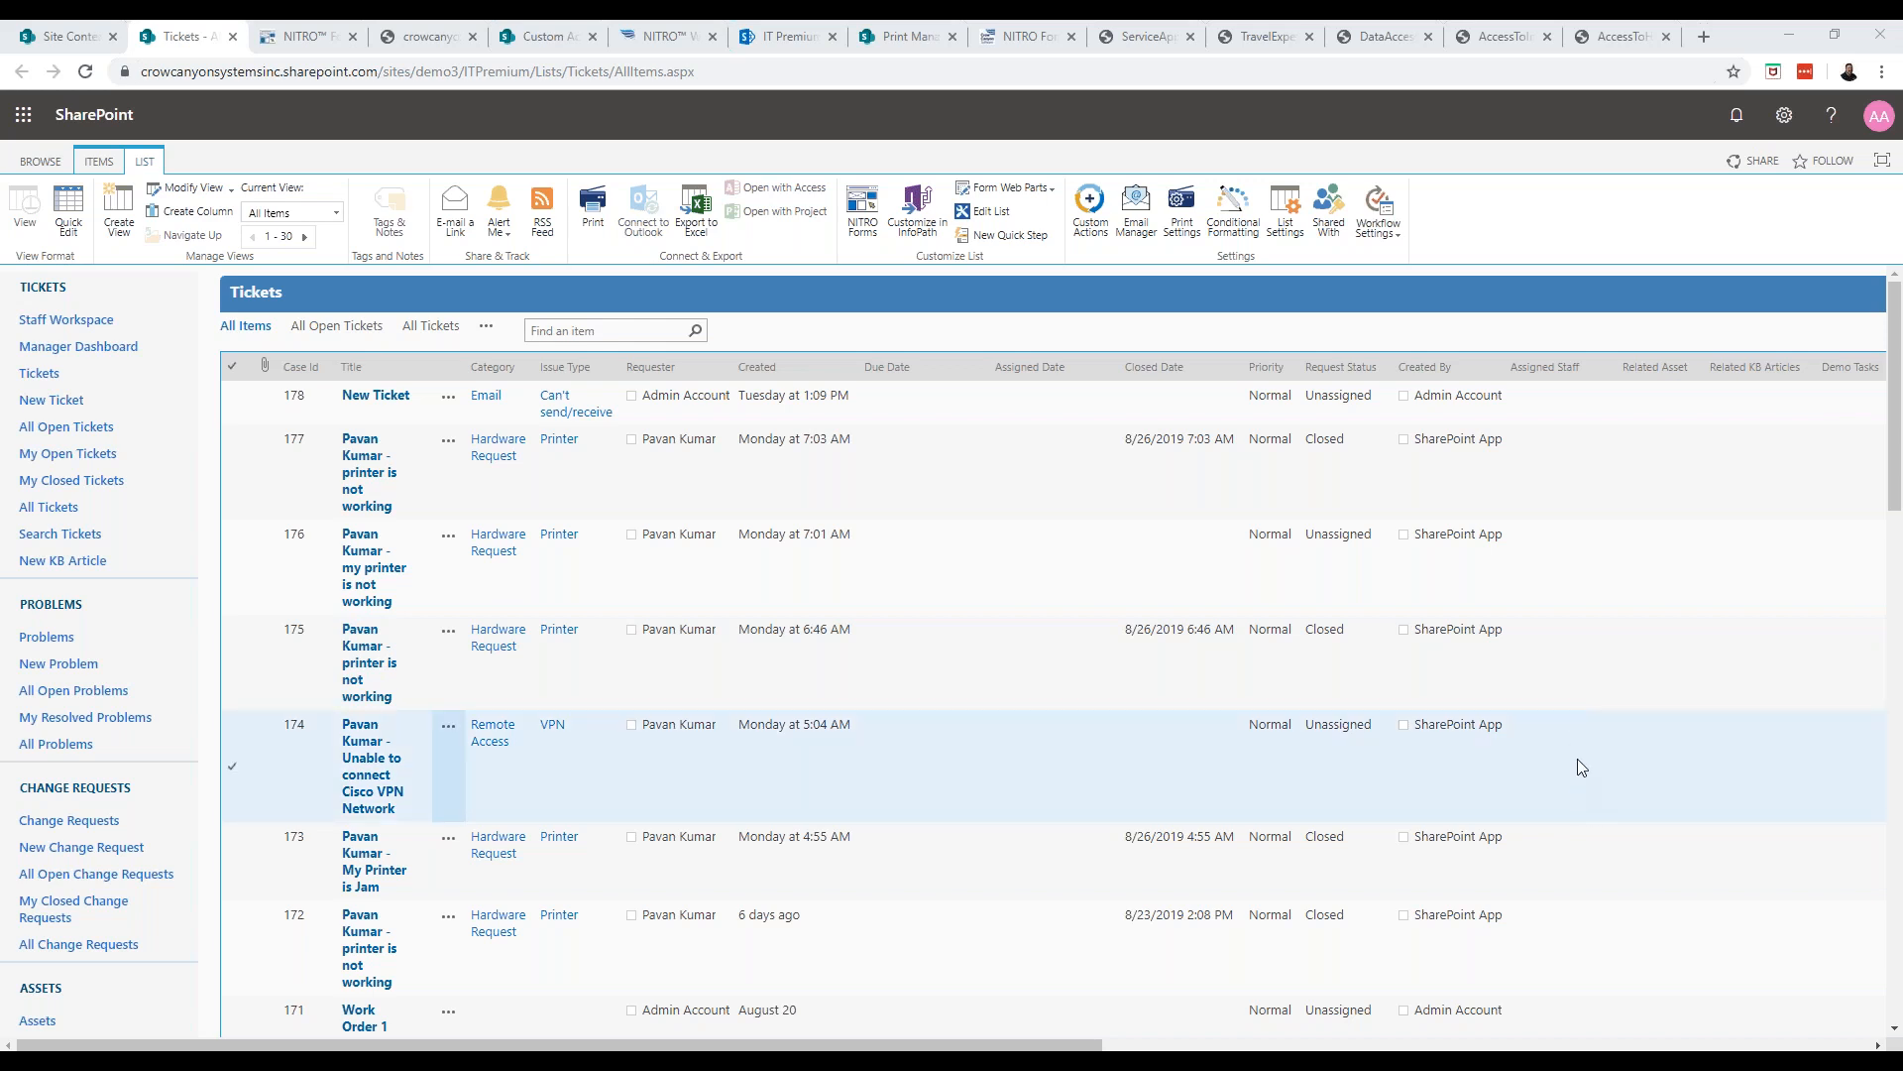